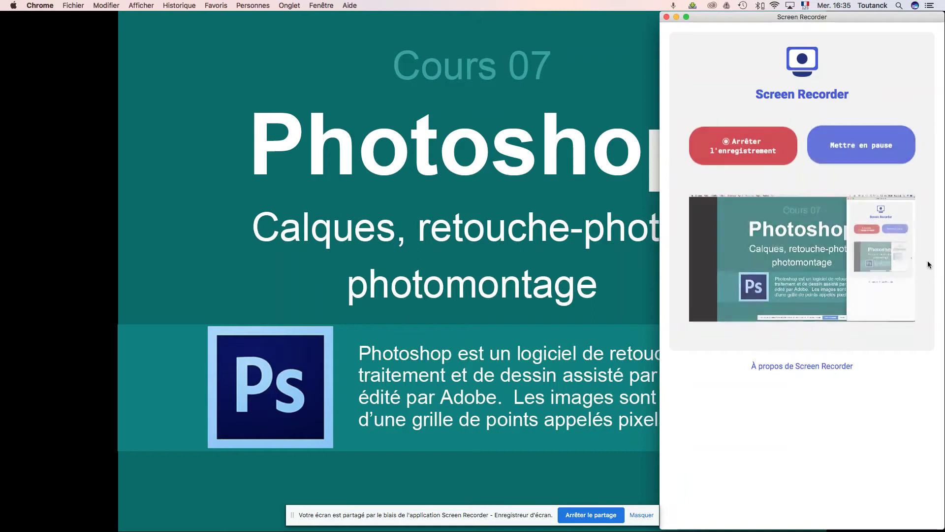
# Page through the course slides to the burger cut-out exercise, then bring Photoshop forward
pyautogui.press('super+Tab')
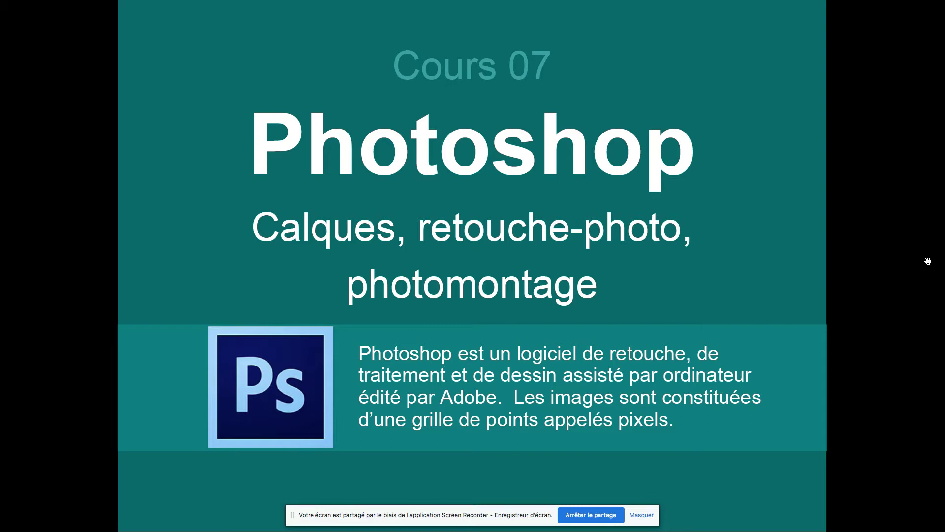
pyautogui.press('Right')
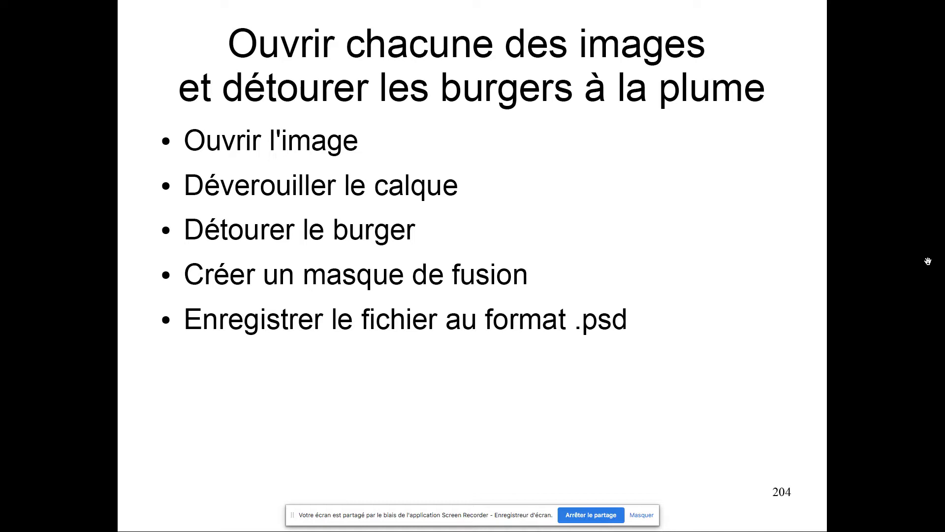
pyautogui.press('Right')
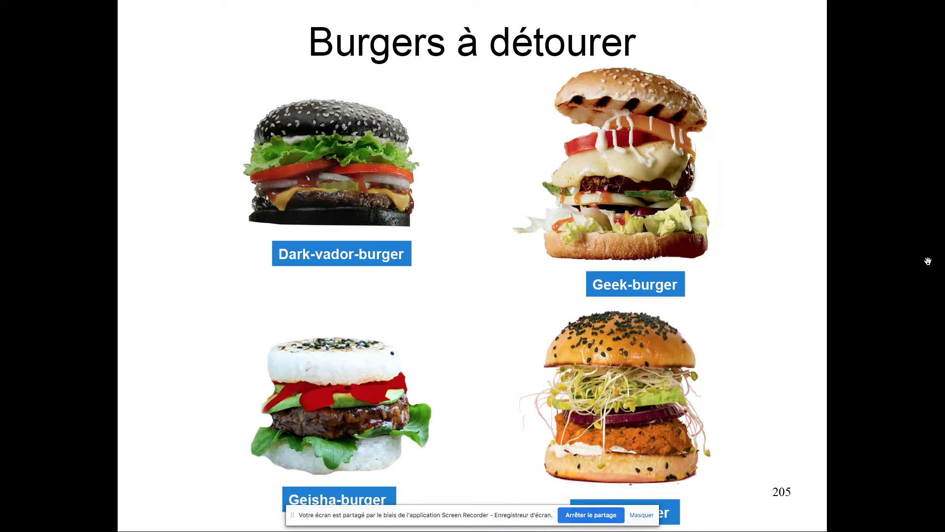
pyautogui.press('Left')
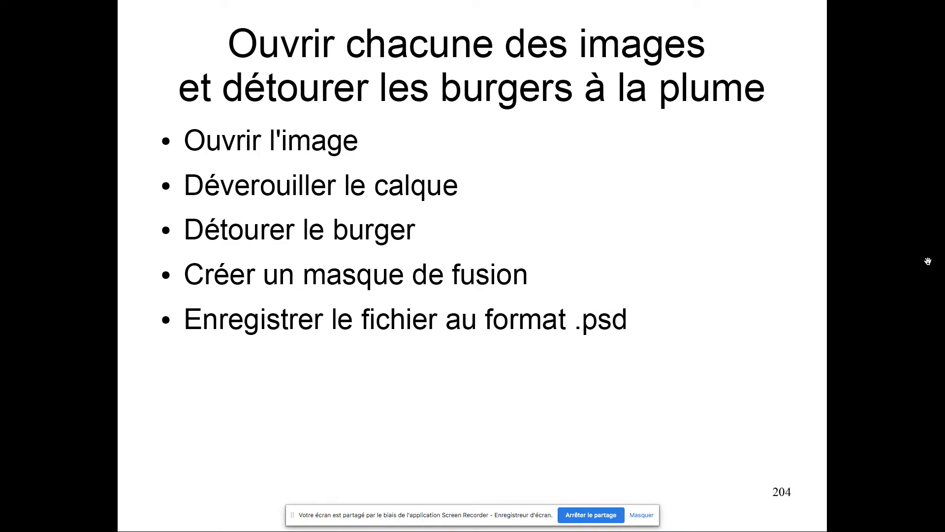
pyautogui.press('super+Tab')
pyautogui.press('super+Tab')
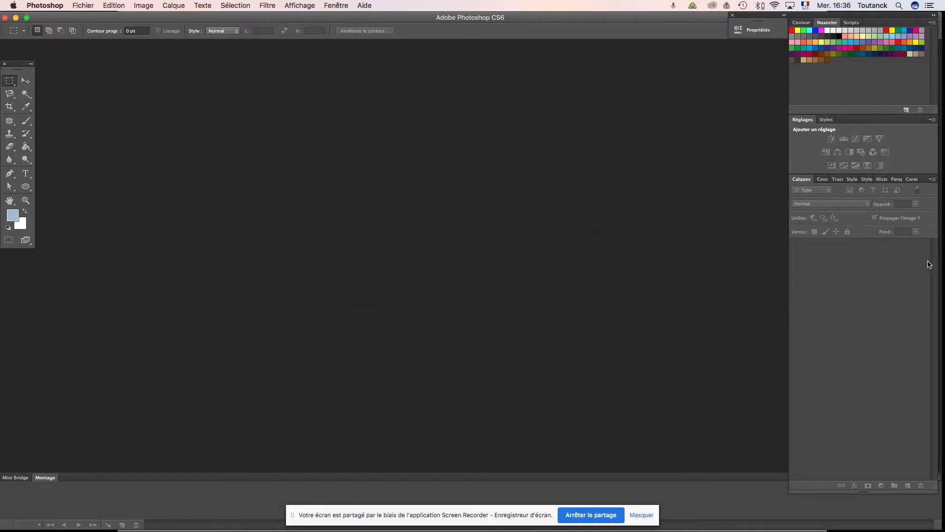
# Open Burger-King-Halloween-Whopper.jpg from the images/_burgers/darkvador-burger course folder
pyautogui.click(85, 8)
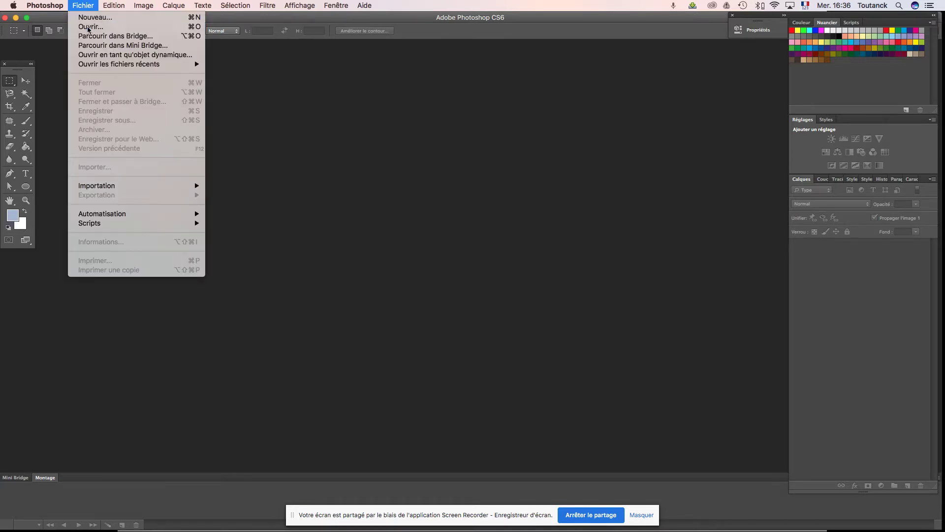
pyautogui.click(88, 24)
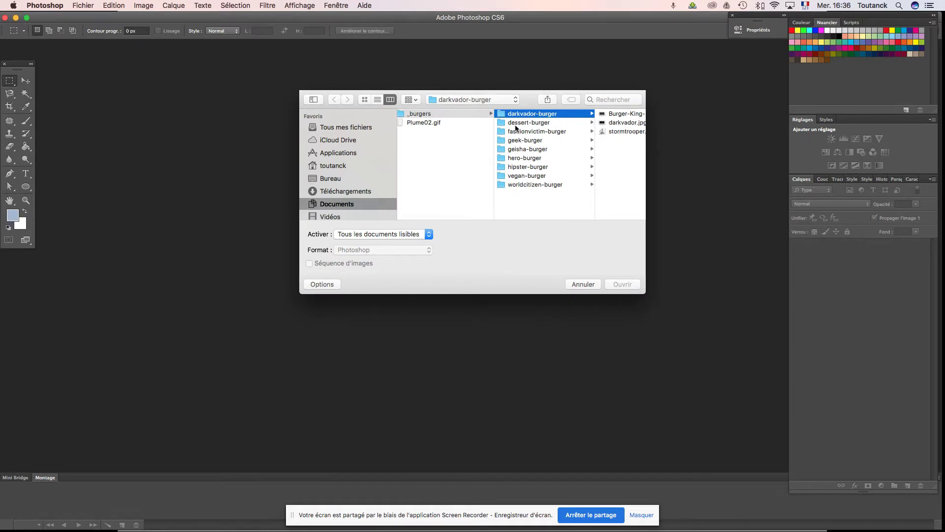
pyautogui.click(474, 98)
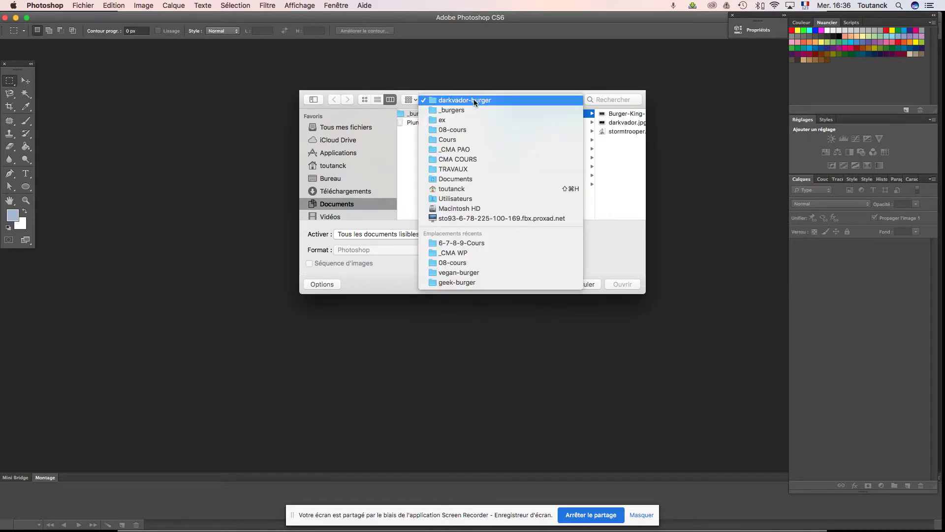
pyautogui.click(467, 159)
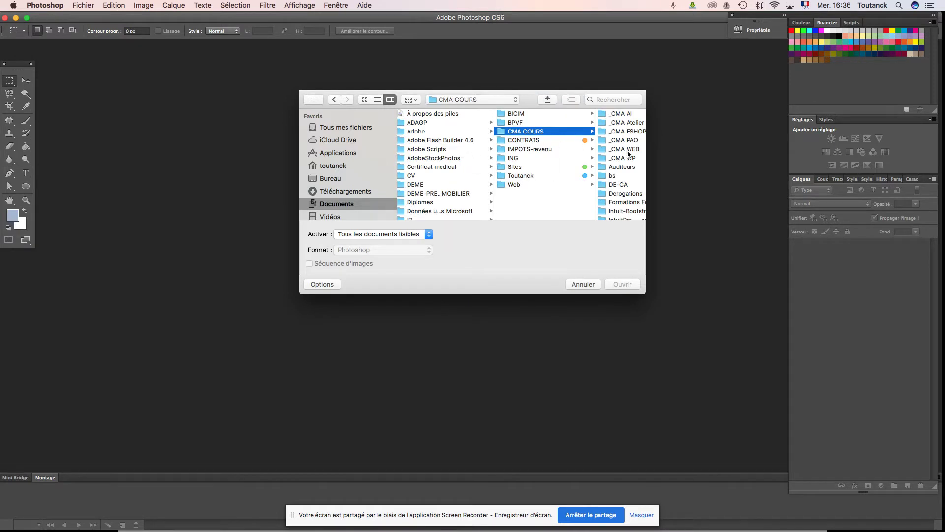
pyautogui.hscroll(2, 616, 148)
pyautogui.click(615, 158)
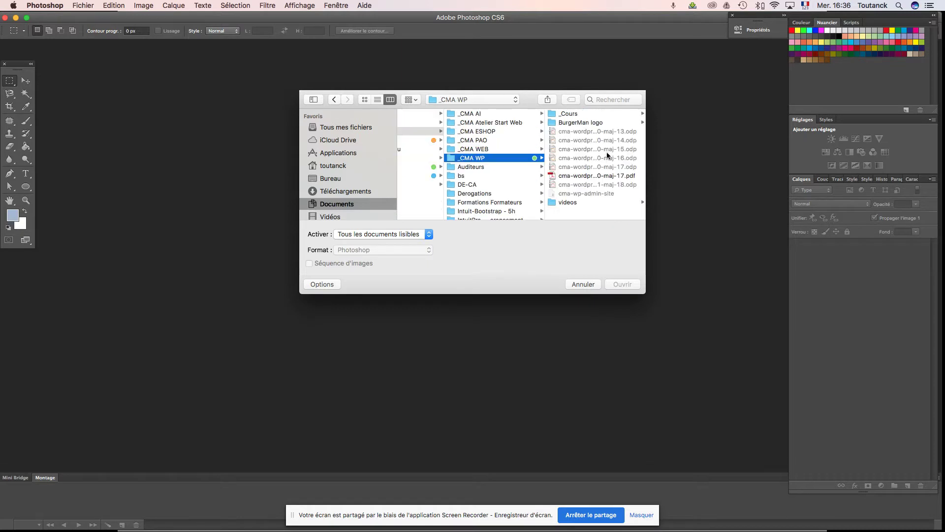
pyautogui.click(575, 114)
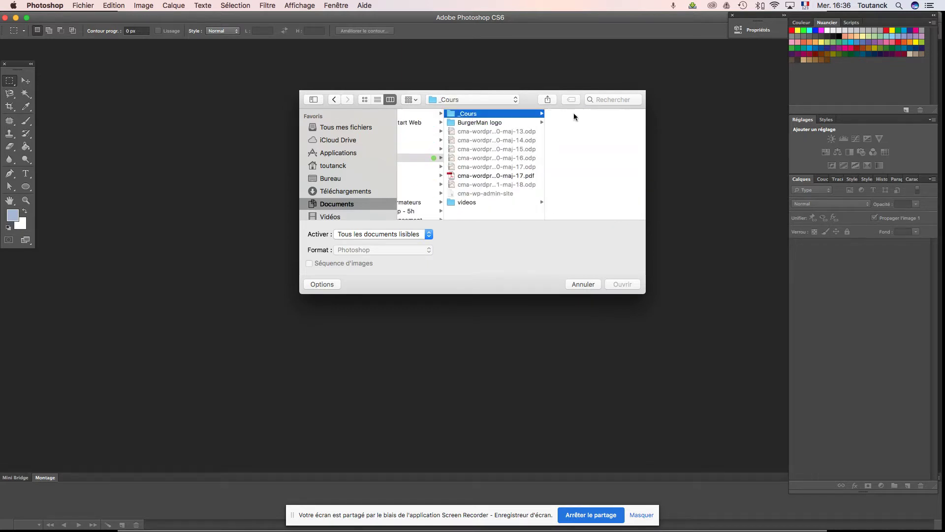
pyautogui.click(581, 158)
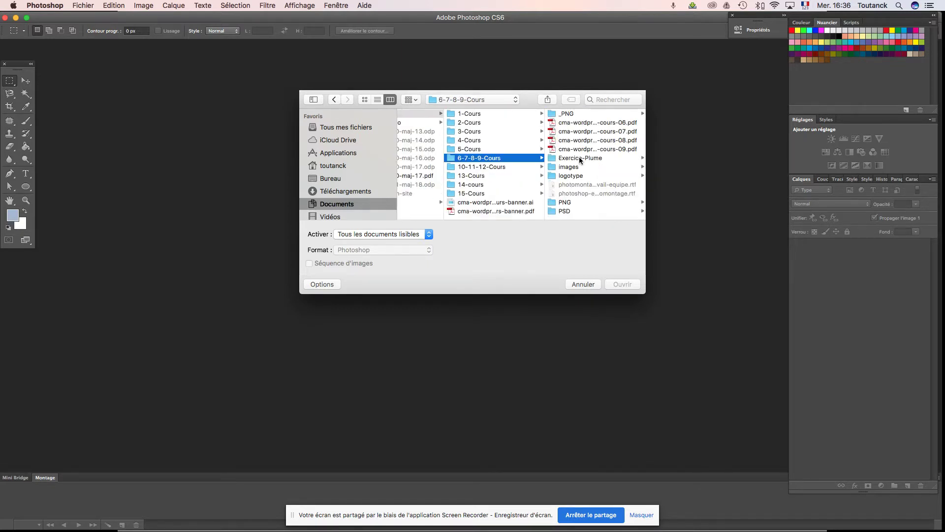
pyautogui.click(573, 167)
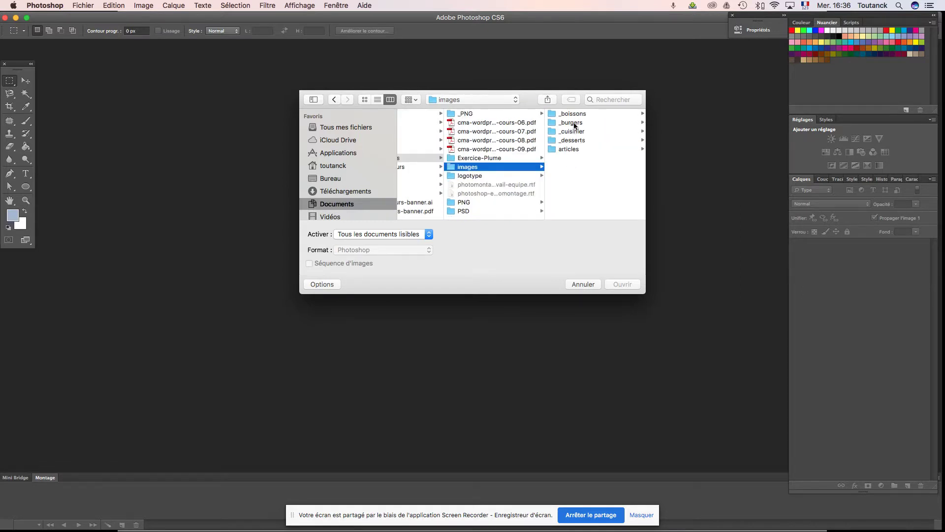
pyautogui.click(574, 123)
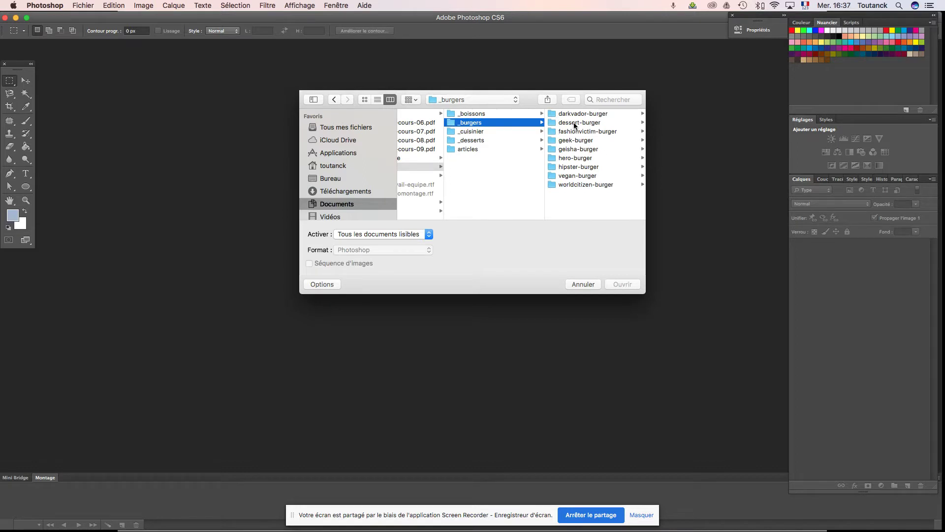
pyautogui.click(577, 114)
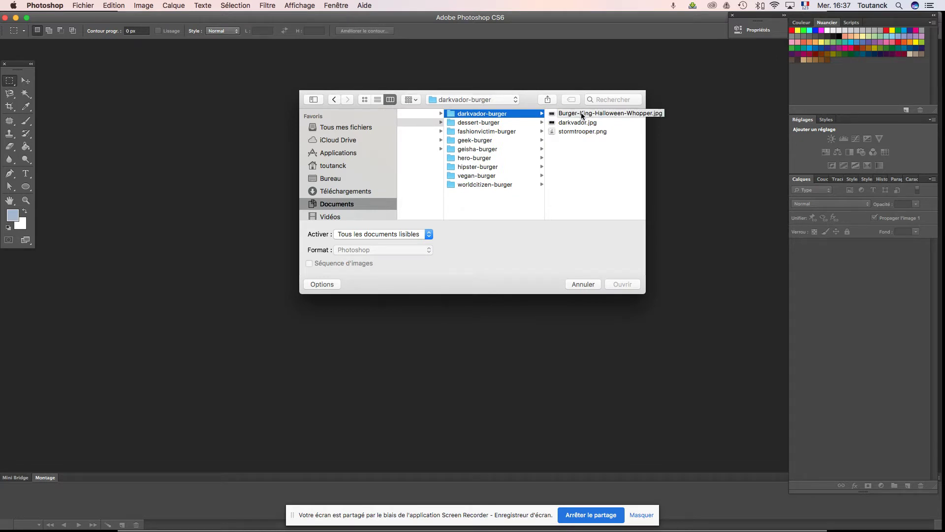
pyautogui.click(582, 114)
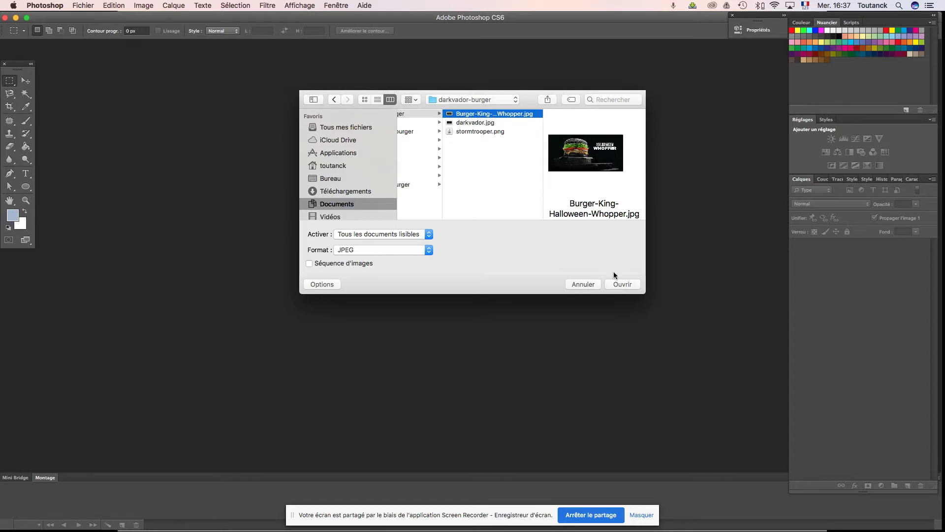
pyautogui.click(616, 284)
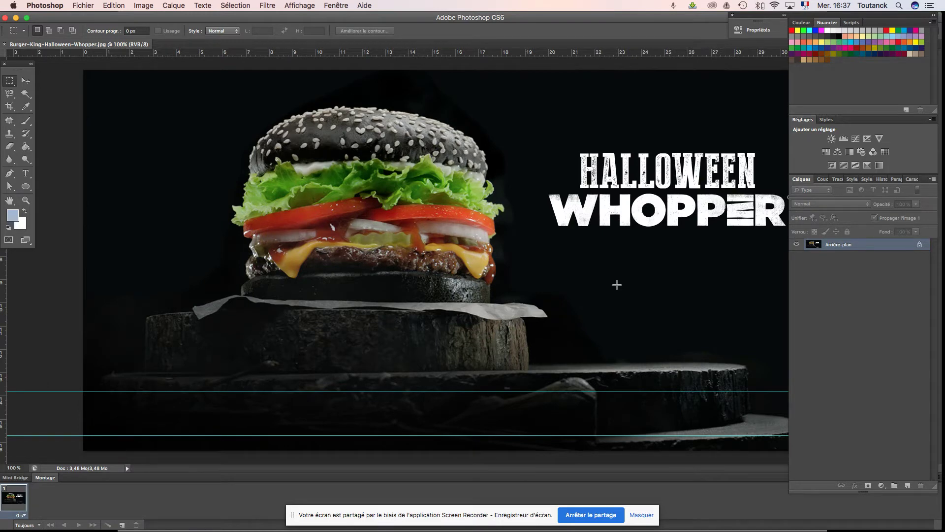
# Zoom out to 66.7% so the whole Whopper image fits the window
pyautogui.press('super+minus')
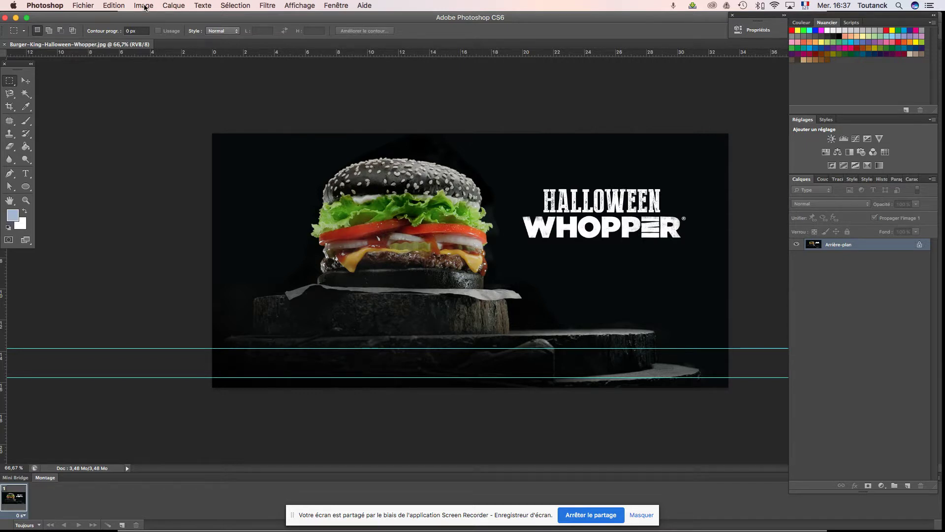
# Change the image resolution from 120 to 72 ppi without resampling
pyautogui.click(144, 5)
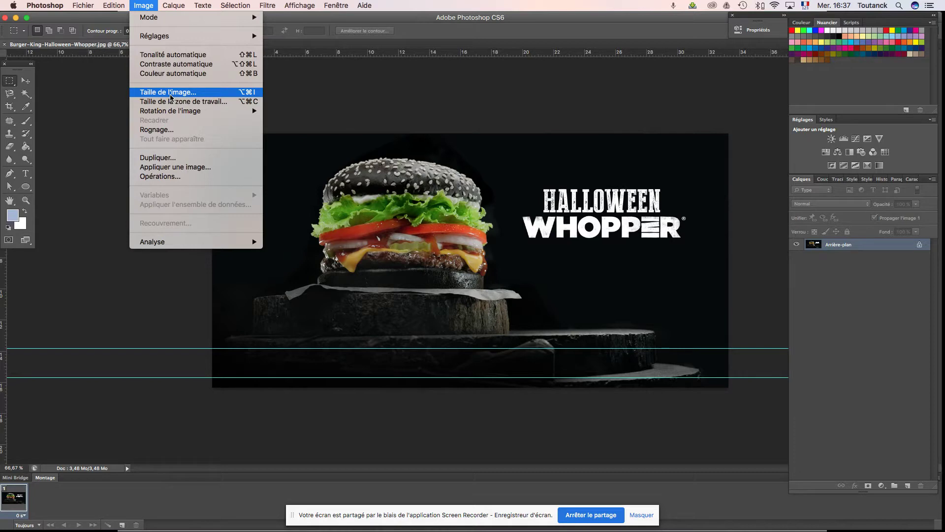
pyautogui.click(203, 94)
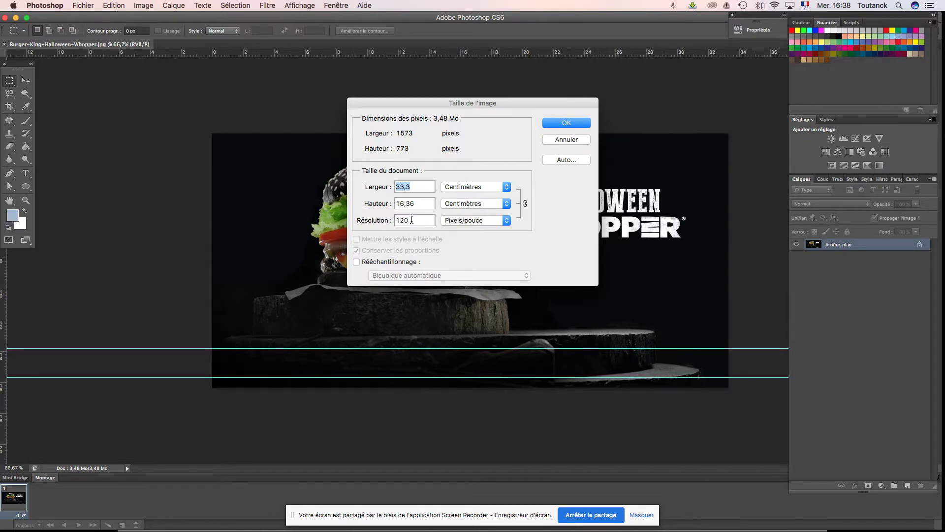
pyautogui.doubleClick(411, 220)
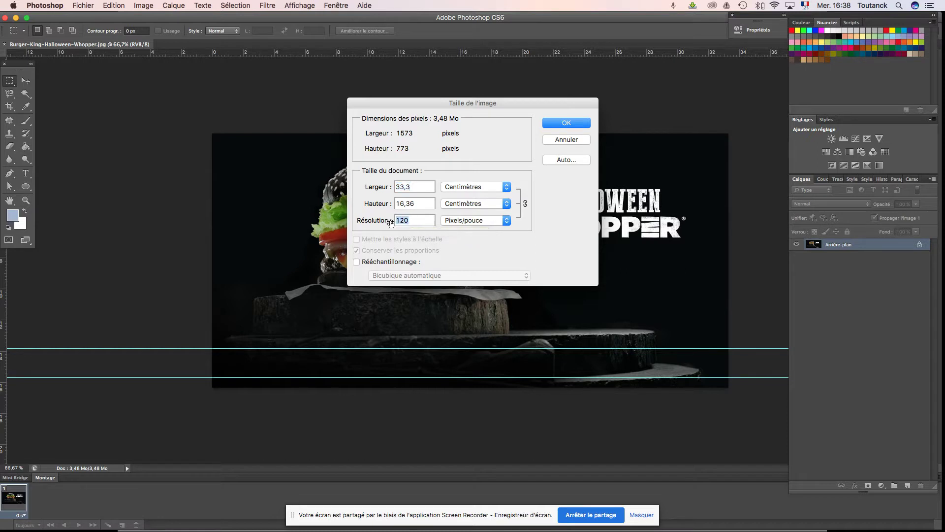
pyautogui.write('72')
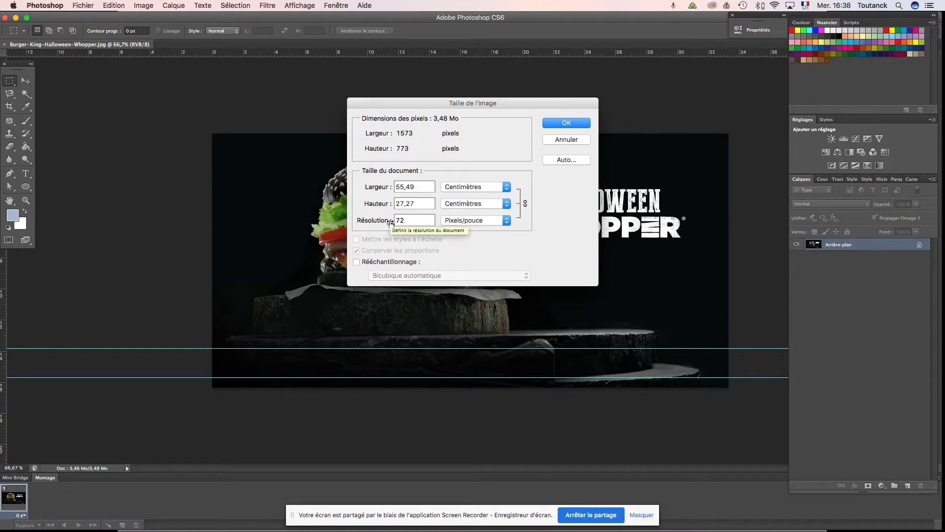
pyautogui.click(550, 124)
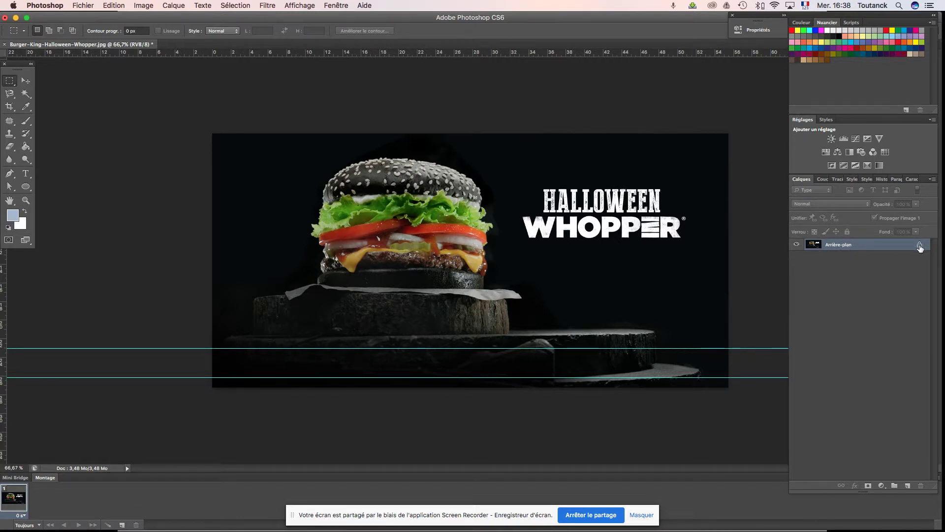
# Convert the locked Arrière-plan background into a normal layer named Calque 0
pyautogui.doubleClick(846, 247)
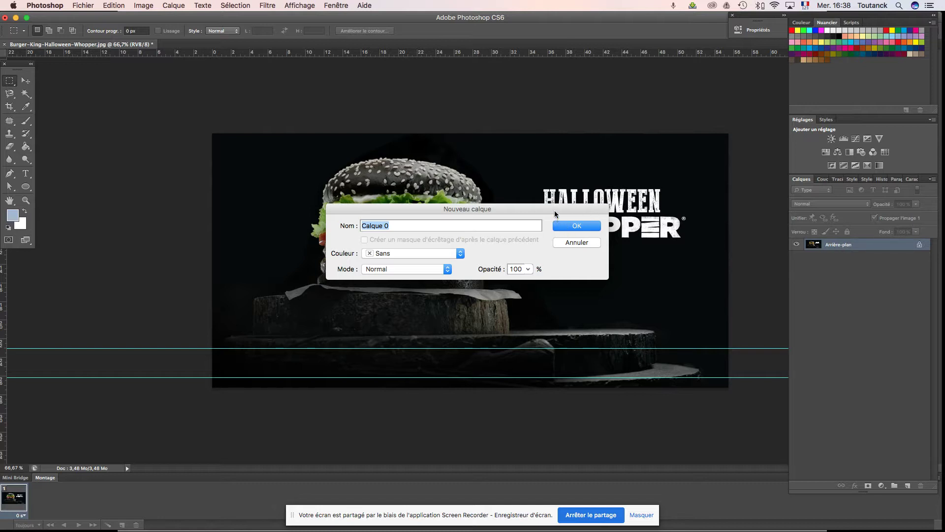
pyautogui.moveTo(555, 210); pyautogui.dragTo(556, 216)
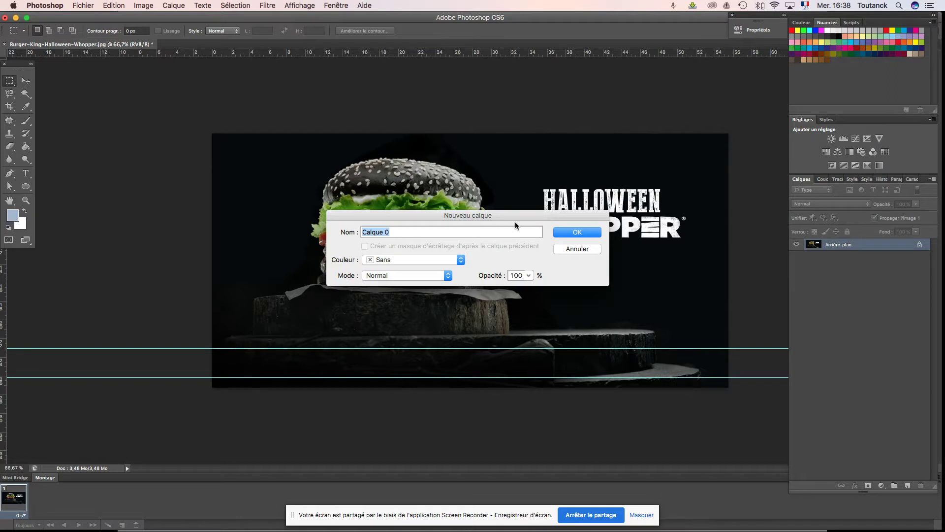
pyautogui.click(577, 233)
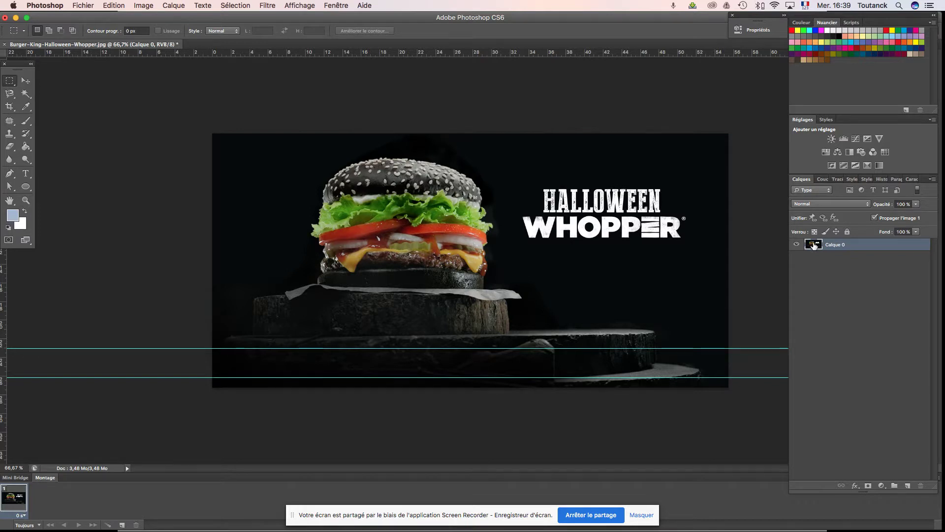
# Duplicate Calque 0 into a new Calque 0 copie layer
pyautogui.moveTo(814, 245)
pyautogui.mouseDown()
pyautogui.moveTo(903, 418)
pyautogui.moveTo(908, 487)
pyautogui.mouseUp()
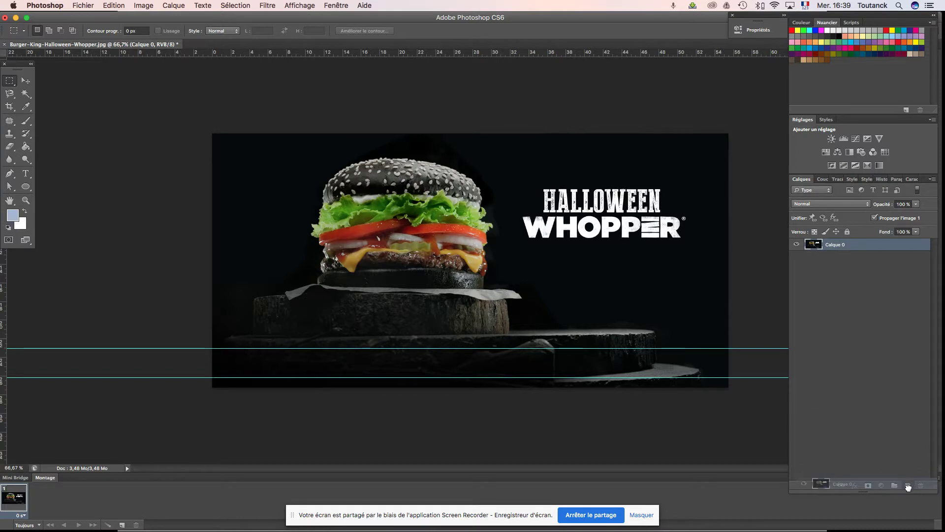
pyautogui.moveTo(908, 485); pyautogui.dragTo(909, 486)
pyautogui.moveTo(908, 486); pyautogui.dragTo(909, 485)
pyautogui.moveTo(909, 485); pyautogui.dragTo(909, 479)
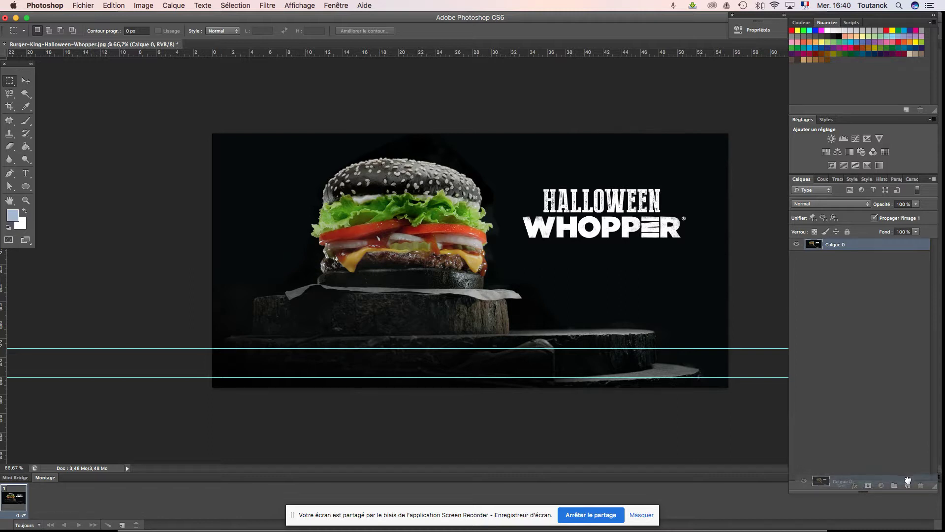
pyautogui.moveTo(908, 479); pyautogui.dragTo(908, 485)
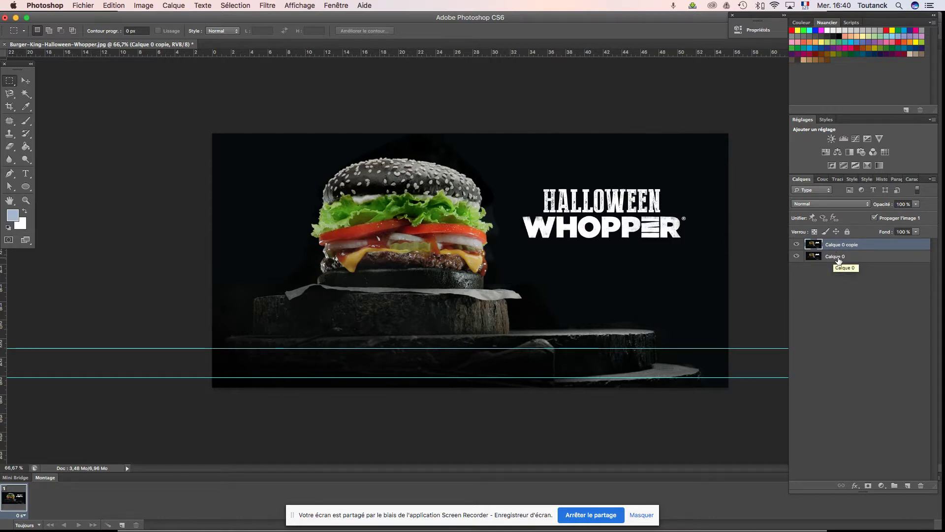
# Lock and hide the original Calque 0, making Calque 0 copie the active layer
pyautogui.click(863, 260)
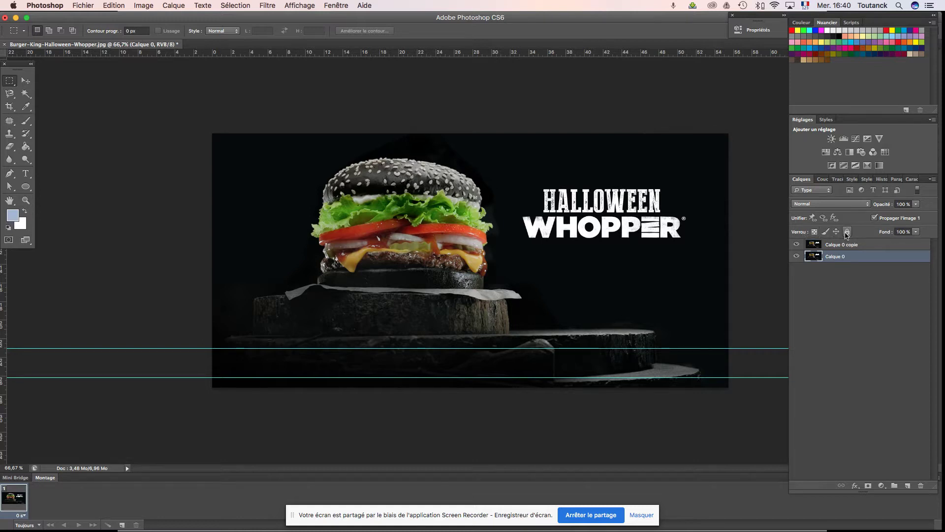
pyautogui.click(848, 233)
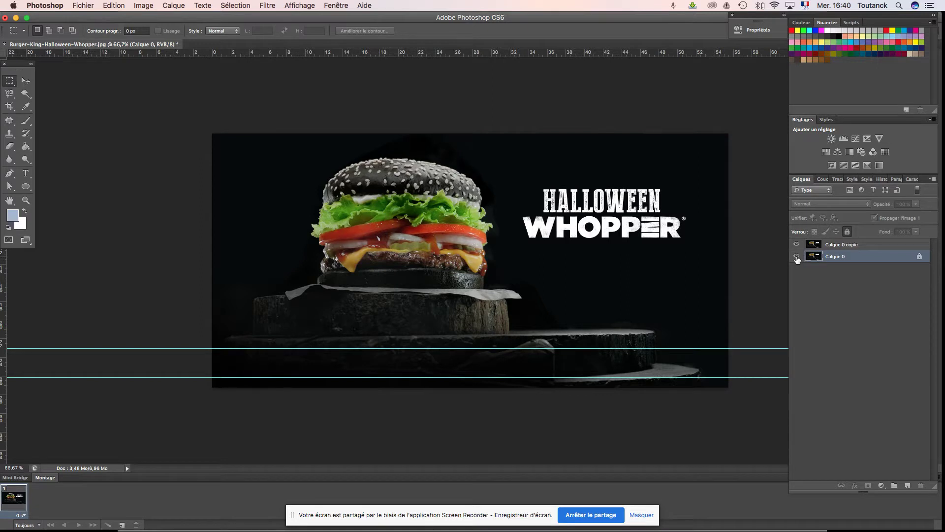
pyautogui.click(796, 257)
pyautogui.click(851, 246)
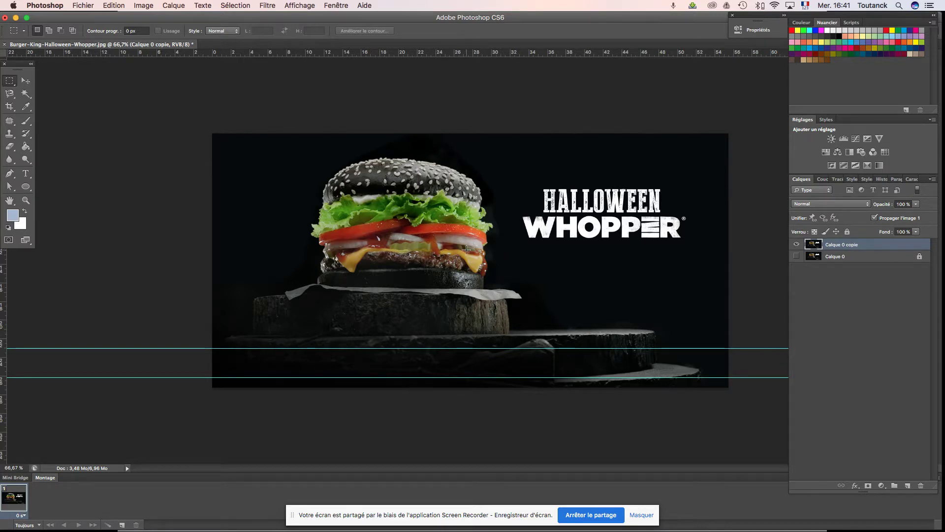
pyautogui.press('super+plus')
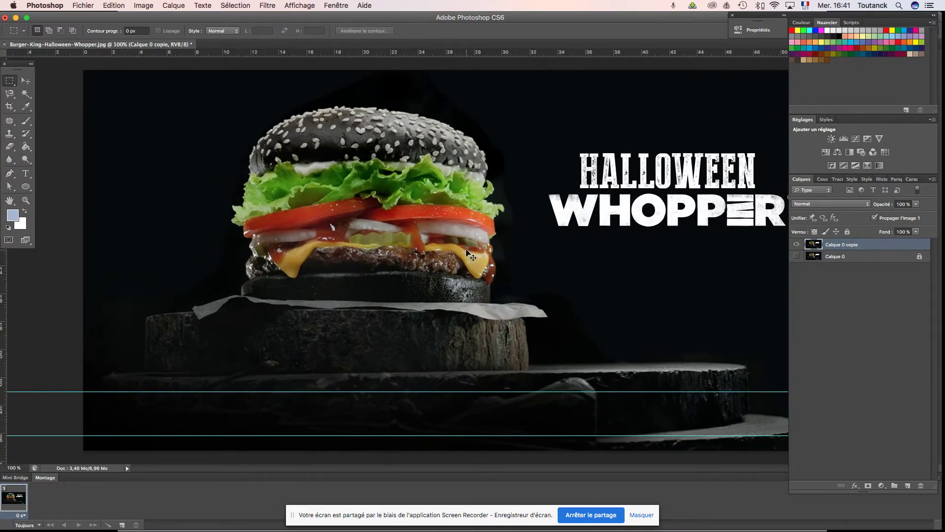
pyautogui.press('super+plus')
pyautogui.press('super+plus')
pyautogui.press('super+minus')
pyautogui.press('super+plus')
pyautogui.press('super+minus')
pyautogui.scroll(3, 501, 289)
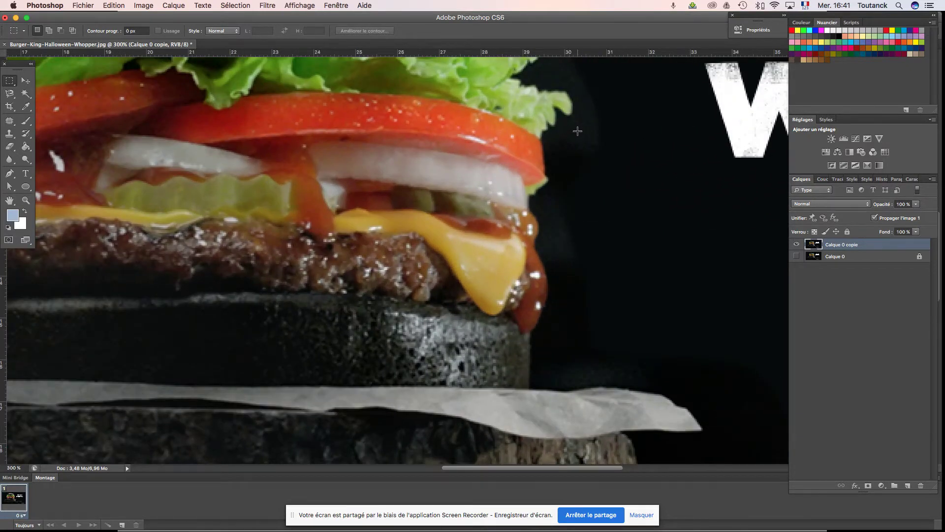
pyautogui.press('super+minus')
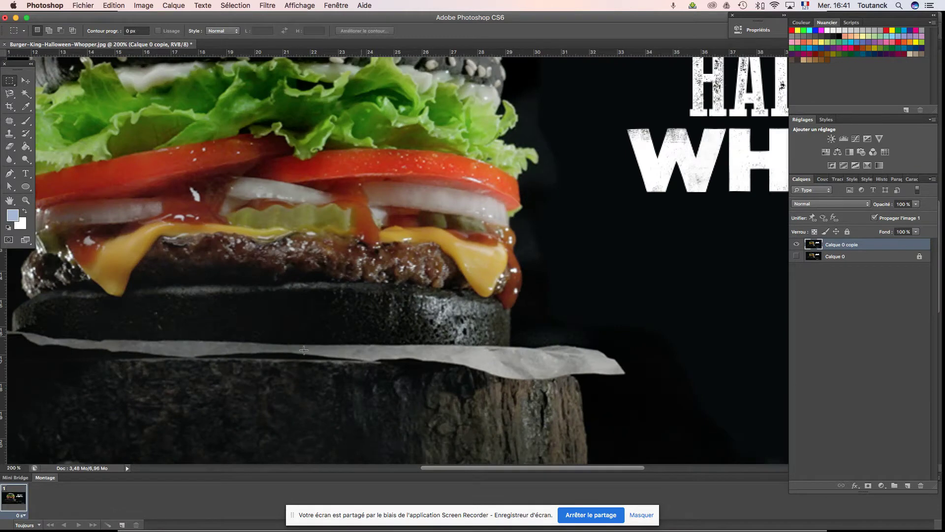
pyautogui.moveTo(235, 361); pyautogui.dragTo(405, 310)
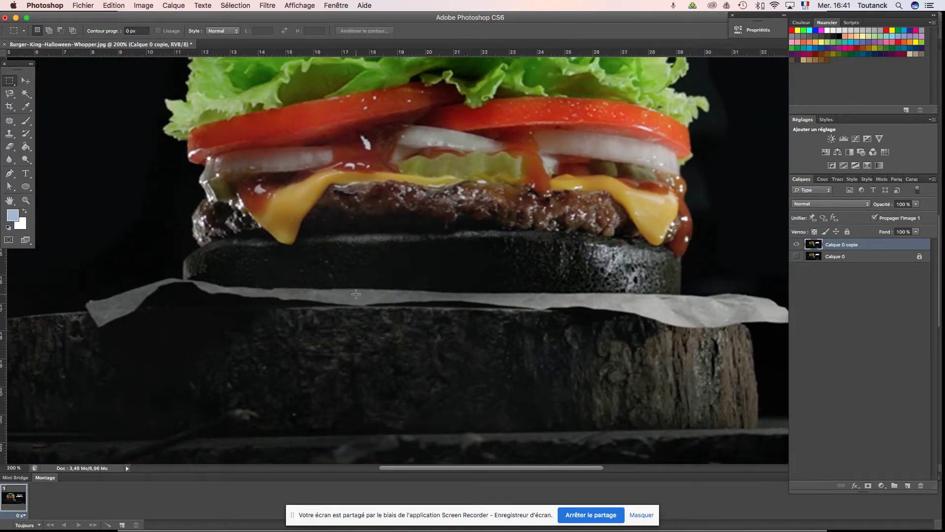
pyautogui.scroll(-4, 376, 342)
pyautogui.scroll(1, 375, 342)
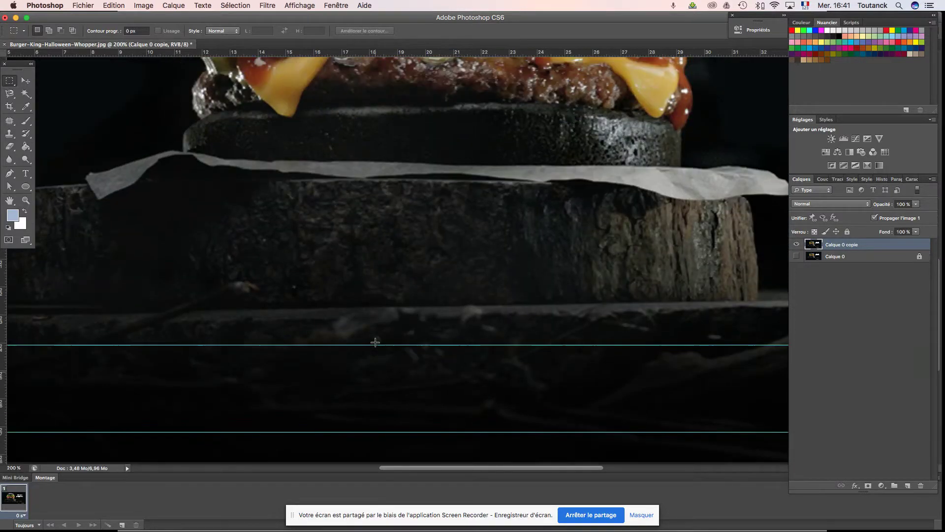
pyautogui.scroll(6, 376, 342)
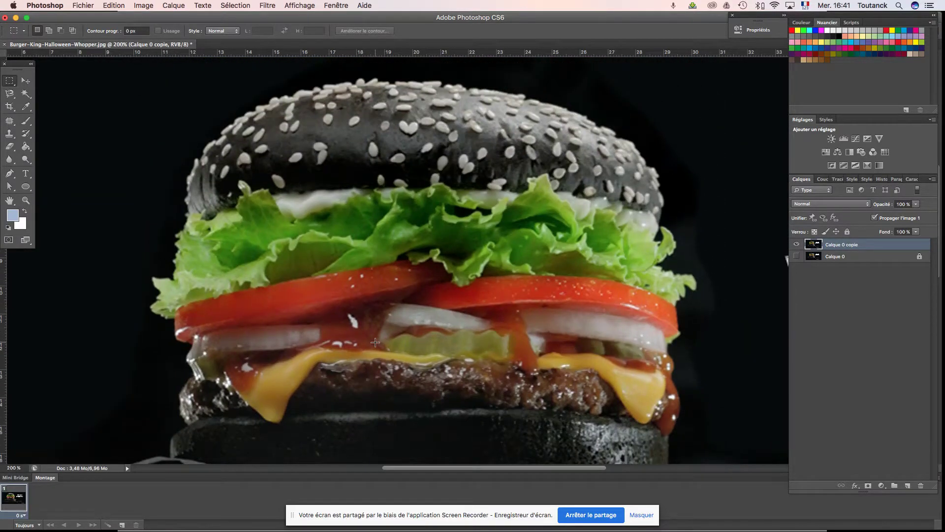
pyautogui.hscroll(1, 375, 341)
pyautogui.scroll(-1, 375, 342)
pyautogui.hscroll(1, 375, 341)
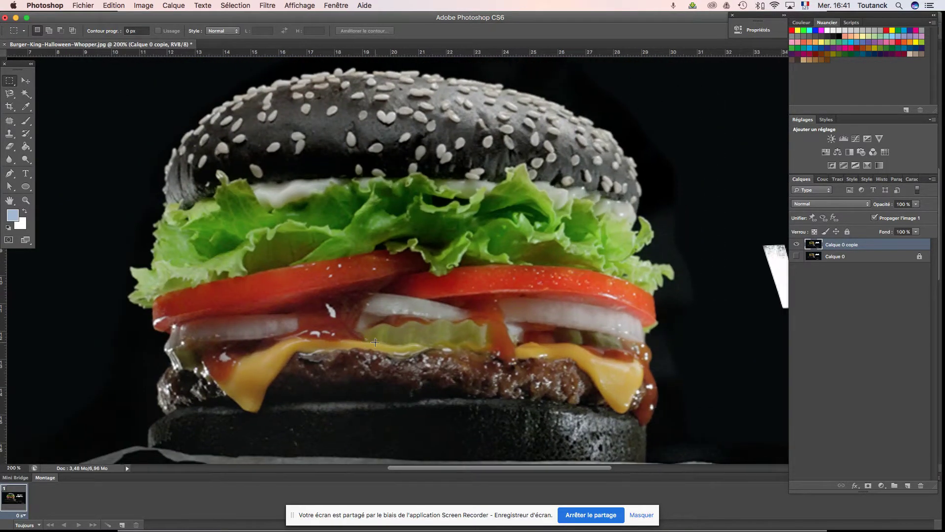
# Select the Pen tool in Path mode for tracing the burger outline
pyautogui.scroll(-1, 375, 341)
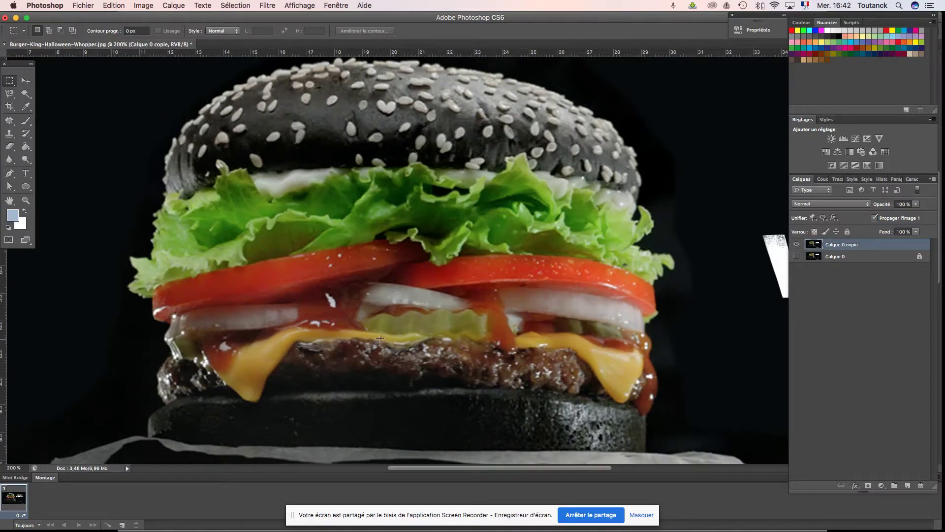
pyautogui.click(9, 175)
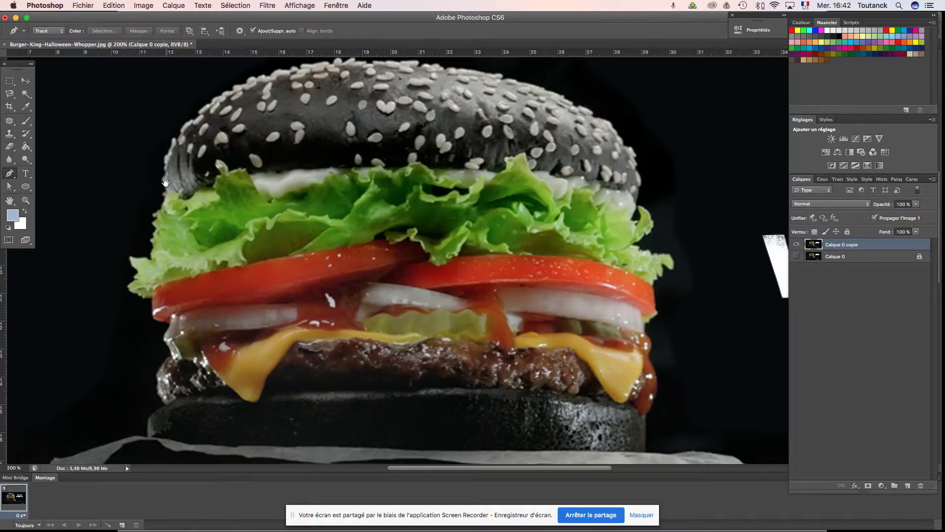
pyautogui.moveTo(167, 187); pyautogui.dragTo(165, 222)
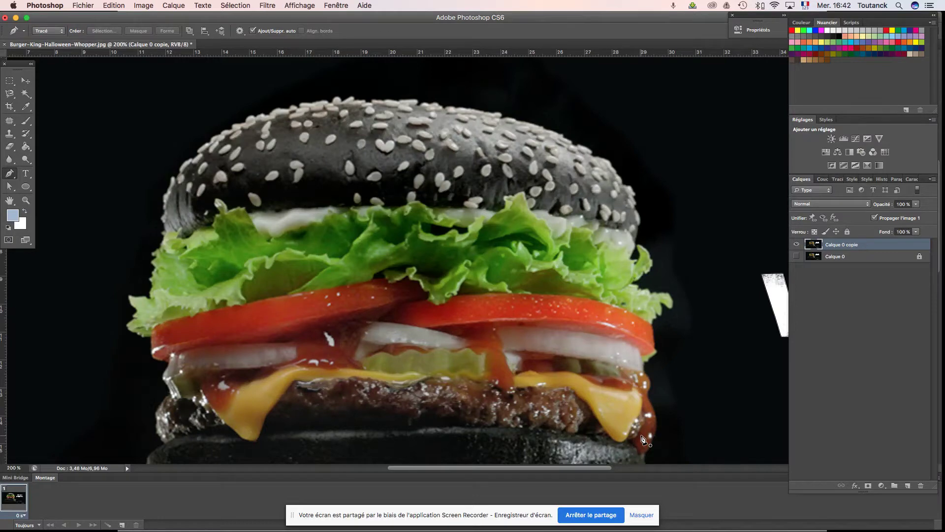
pyautogui.press('space')
pyautogui.moveTo(643, 440); pyautogui.dragTo(638, 334)
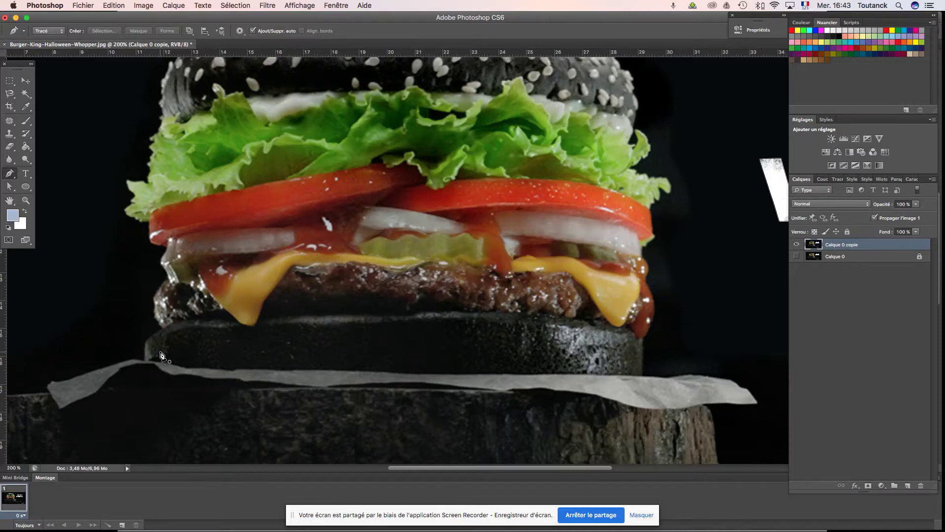
pyautogui.hotkey('ctrl', '+')
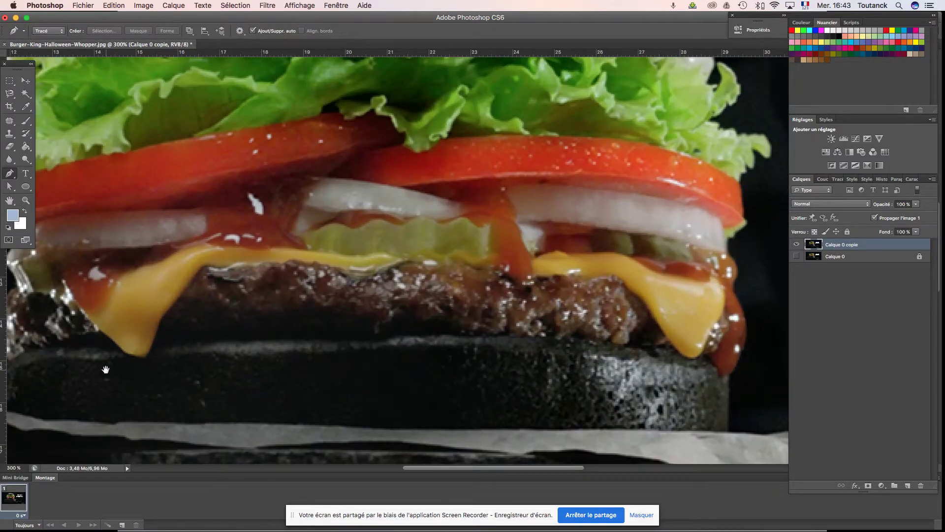
pyautogui.moveTo(105, 363); pyautogui.dragTo(428, 337)
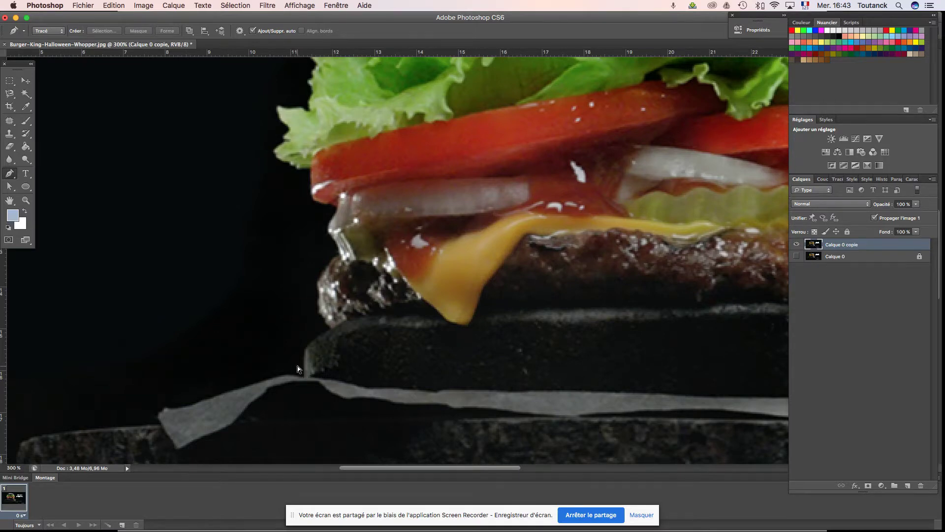
pyautogui.press('super+plus')
pyautogui.moveTo(298, 370); pyautogui.dragTo(342, 306)
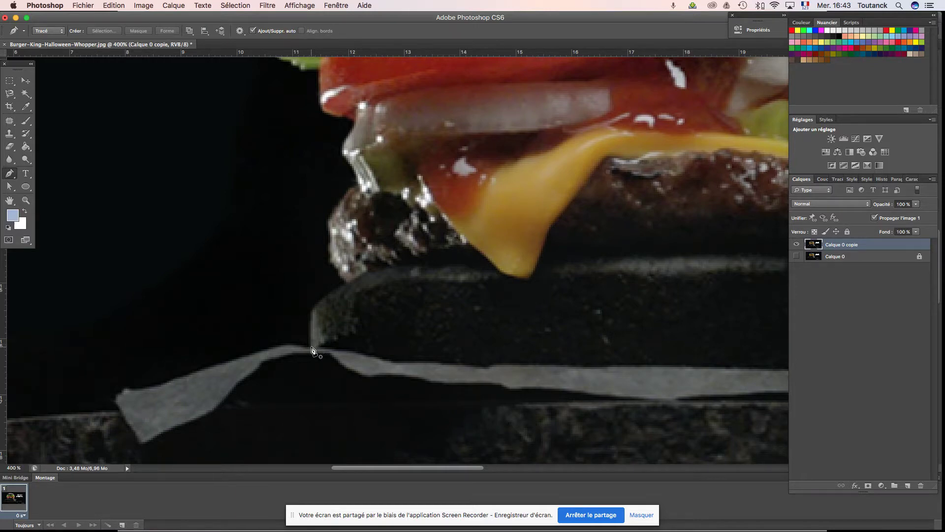
pyautogui.press('super+plus')
pyautogui.press('super+plus')
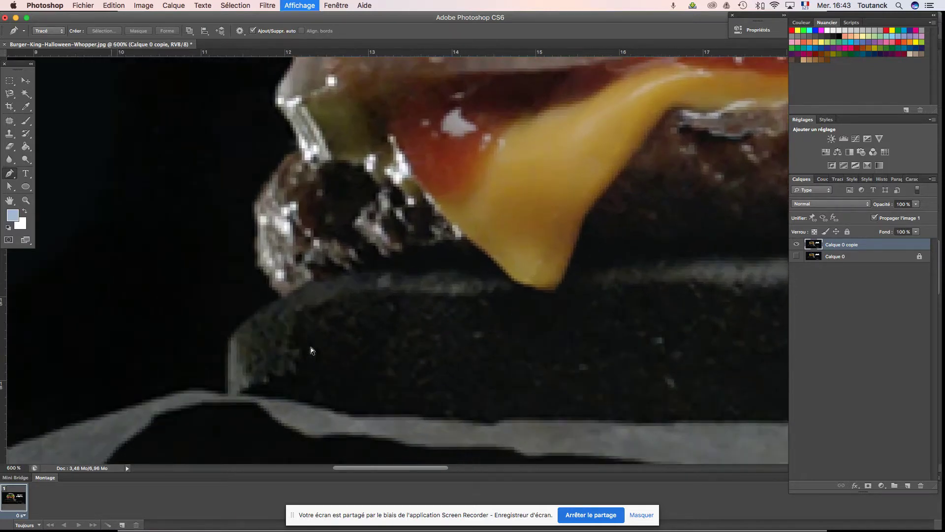
pyautogui.press('super+plus')
pyautogui.press('super+plus')
pyautogui.press('super+plus')
pyautogui.press('super+plus')
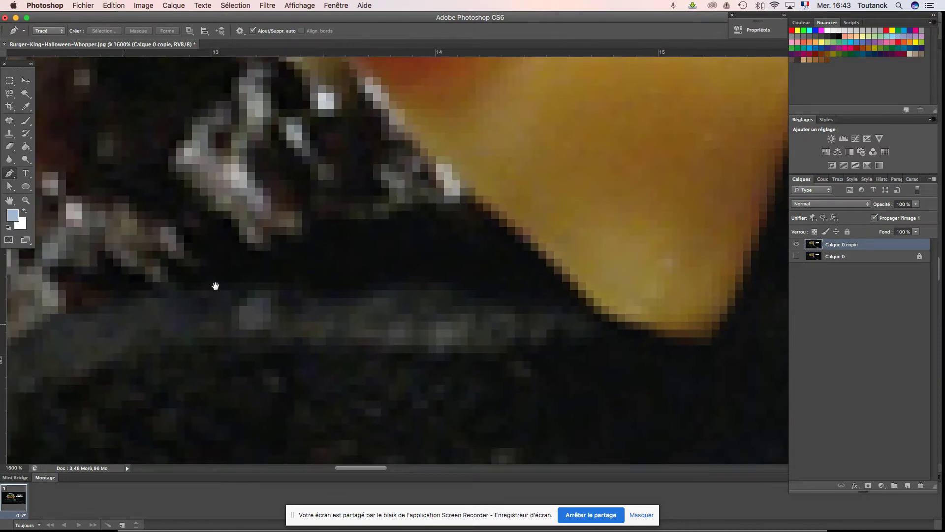
pyautogui.hscroll(-10, 215, 283)
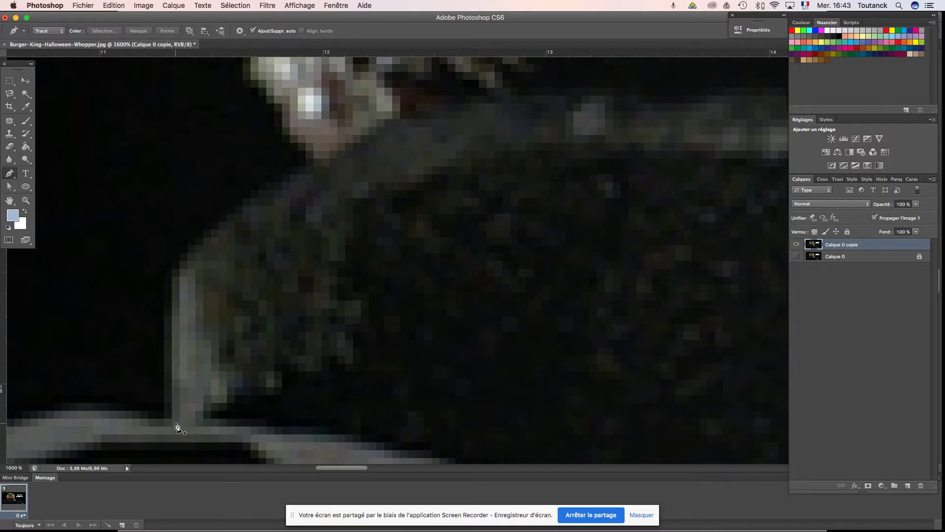
pyautogui.press('super+minus')
pyautogui.press('super+minus')
pyautogui.press('super+minus')
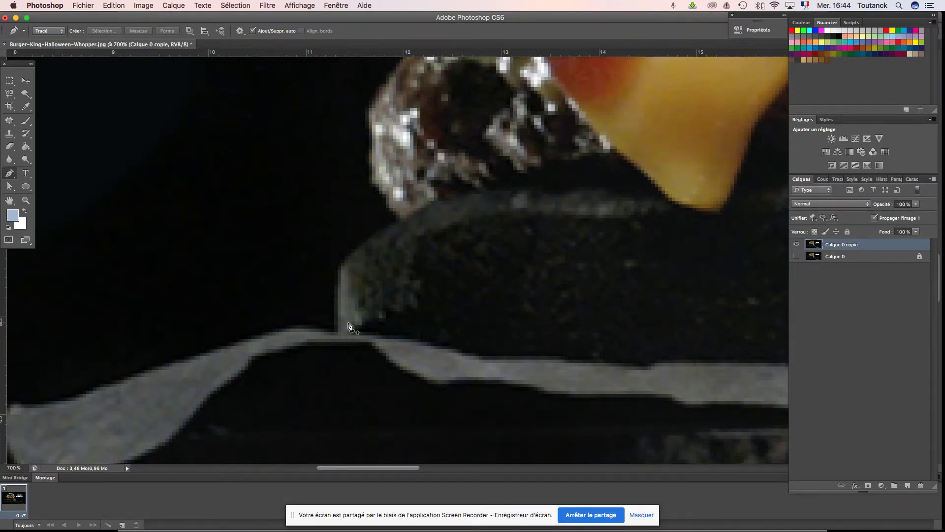
pyautogui.click(348, 323)
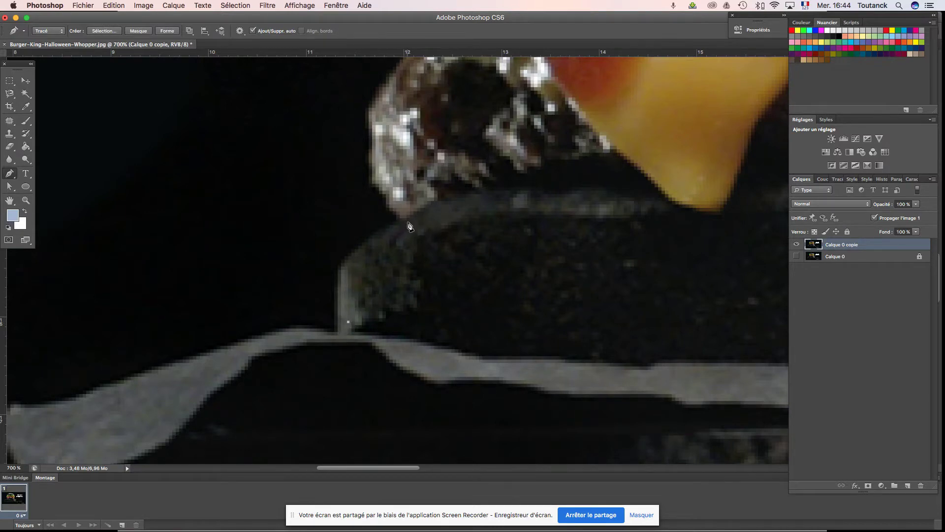
# Add a curved anchor up the bottom bun's left edge, adjusting its handles to hug the bun
pyautogui.moveTo(407, 222); pyautogui.dragTo(485, 192)
pyautogui.moveTo(484, 191); pyautogui.dragTo(486, 190)
pyautogui.moveTo(485, 190); pyautogui.dragTo(486, 189)
pyautogui.moveTo(486, 187); pyautogui.dragTo(418, 169)
pyautogui.moveTo(400, 173); pyautogui.dragTo(343, 281)
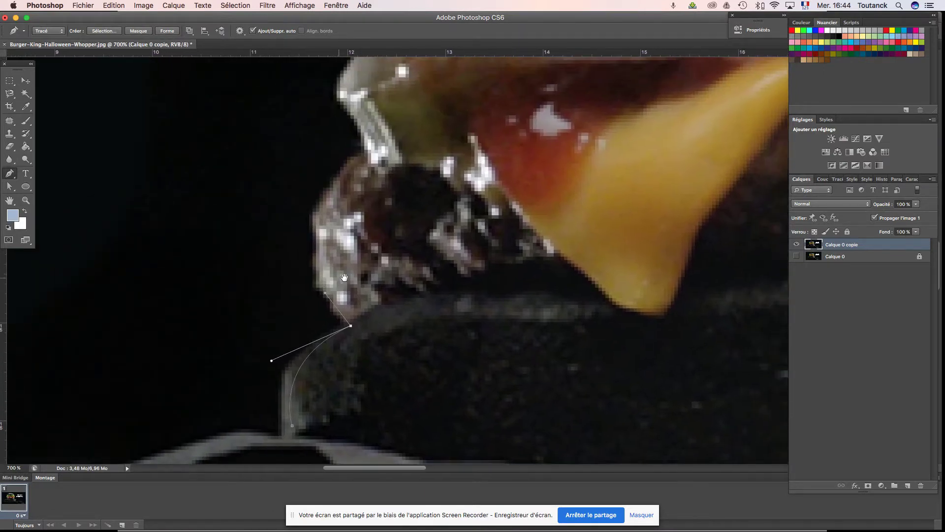
# Extend the pen path up the patty edge and past the onion to the tomato
pyautogui.moveTo(368, 157); pyautogui.dragTo(447, 120)
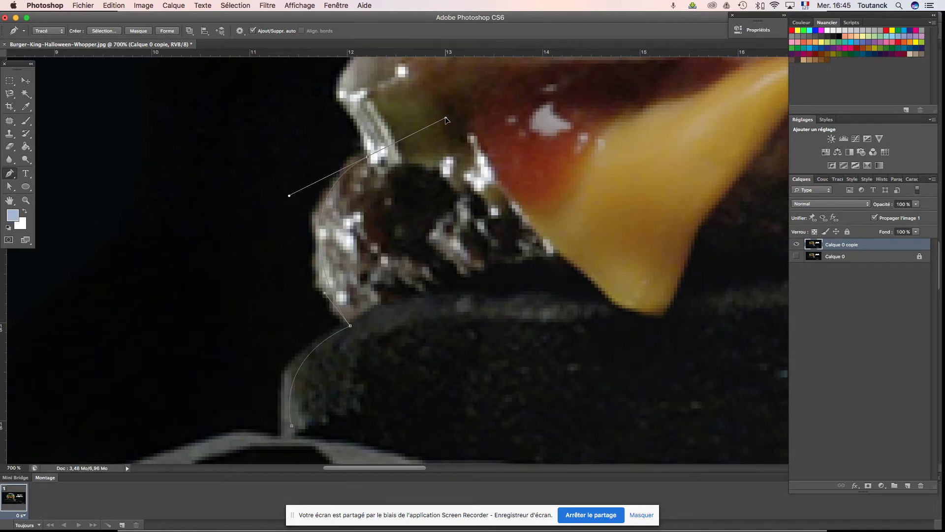
pyautogui.moveTo(446, 120); pyautogui.dragTo(413, 120)
pyautogui.moveTo(407, 133); pyautogui.dragTo(399, 270)
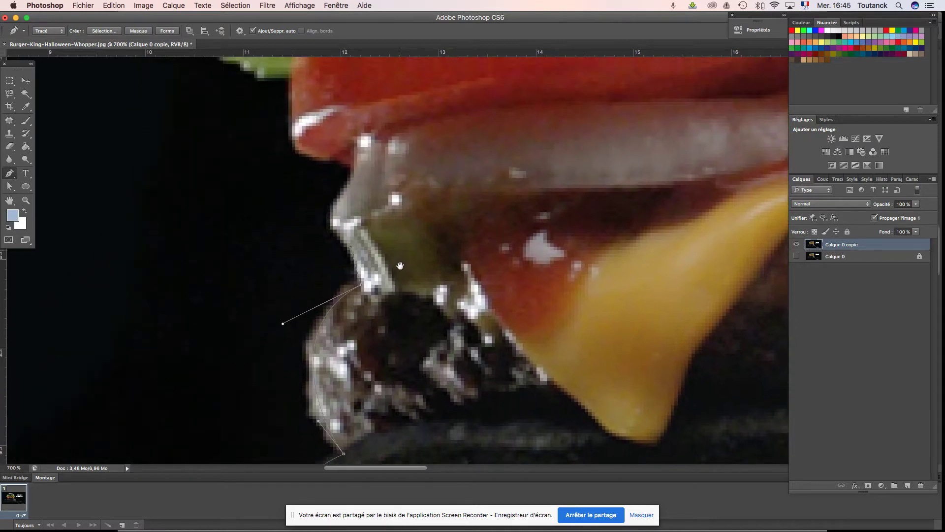
pyautogui.click(333, 232)
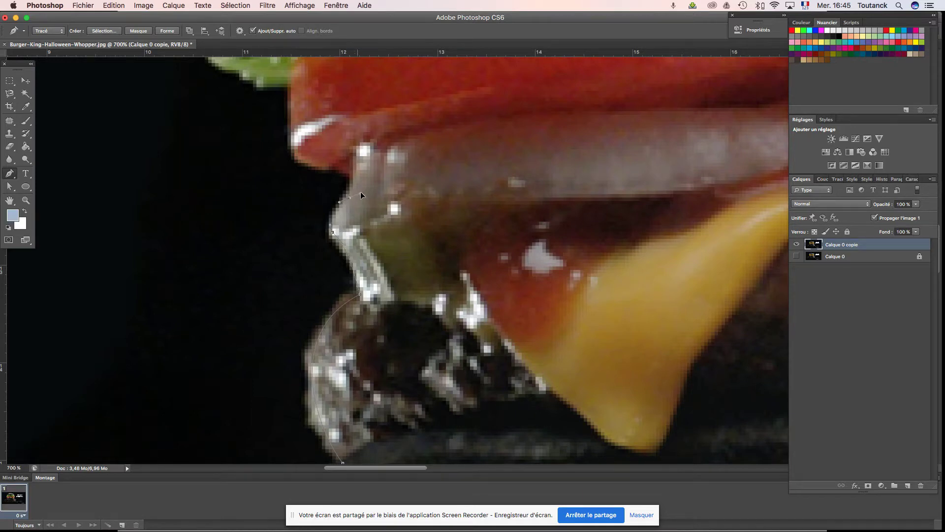
pyautogui.moveTo(335, 166); pyautogui.dragTo(320, 166)
pyautogui.moveTo(317, 133); pyautogui.dragTo(309, 237)
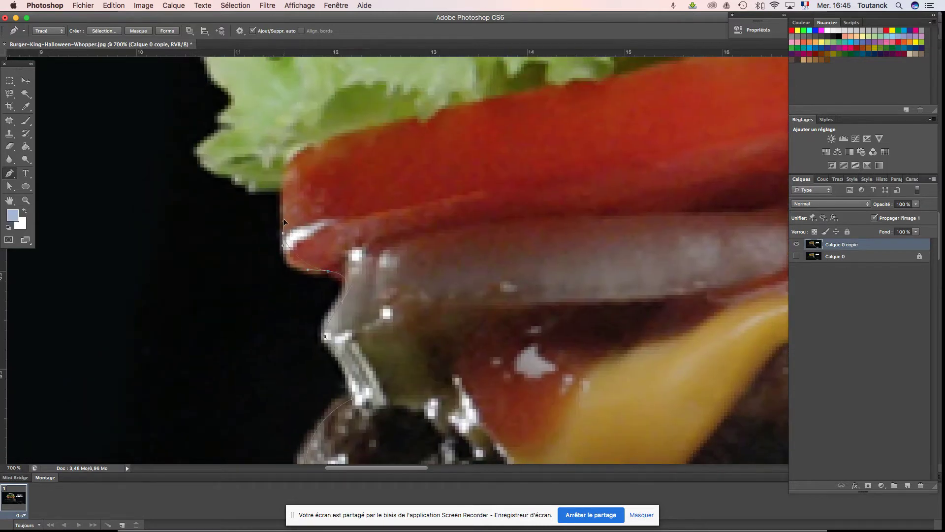
# Trace the path up the tomato and around the lettuce's ruffled edge and tip
pyautogui.click(283, 188)
pyautogui.moveTo(301, 187); pyautogui.dragTo(411, 300)
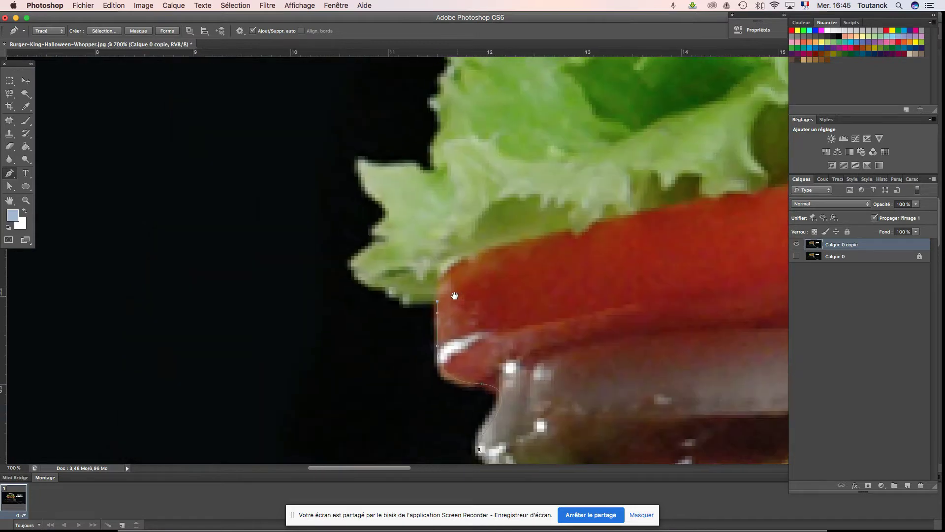
pyautogui.click(392, 290)
pyautogui.click(368, 280)
pyautogui.click(382, 246)
pyautogui.click(386, 225)
pyautogui.click(381, 195)
pyautogui.click(365, 166)
pyautogui.moveTo(410, 170); pyautogui.dragTo(327, 325)
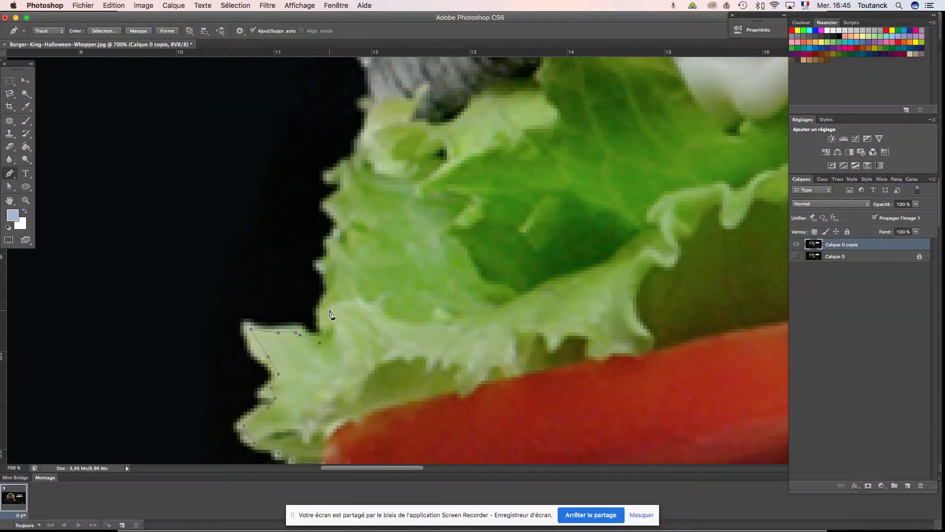
pyautogui.click(330, 280)
pyautogui.click(341, 244)
# Continue the path up the upper lettuce to the top bun, then zoom out
pyautogui.moveTo(342, 240); pyautogui.dragTo(337, 374)
pyautogui.click(328, 355)
pyautogui.click(335, 323)
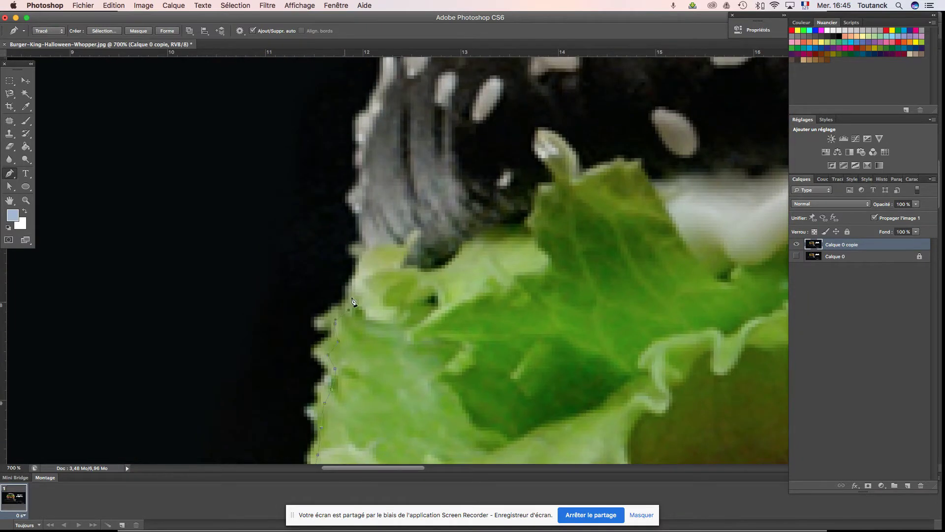
pyautogui.click(355, 282)
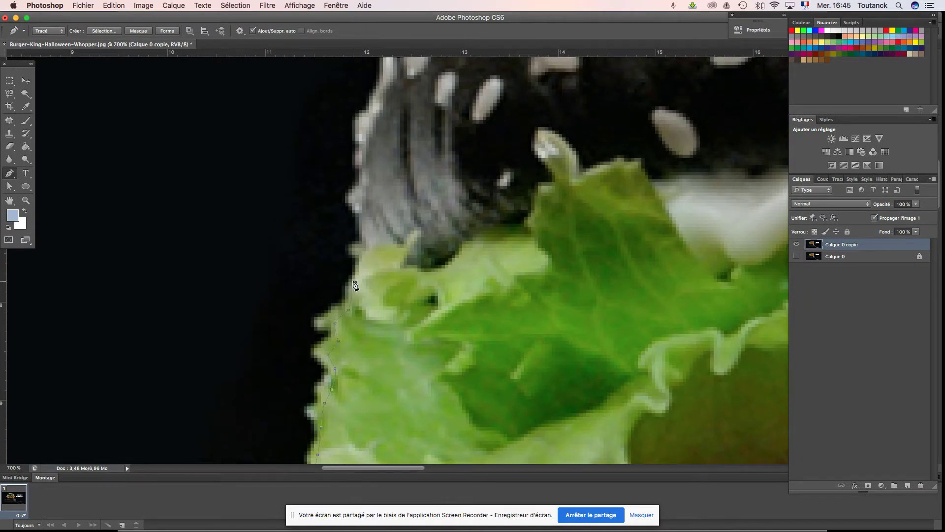
pyautogui.click(362, 257)
pyautogui.press('super+minus')
pyautogui.press('super+minus')
pyautogui.press('super+minus')
pyautogui.press('super+minus')
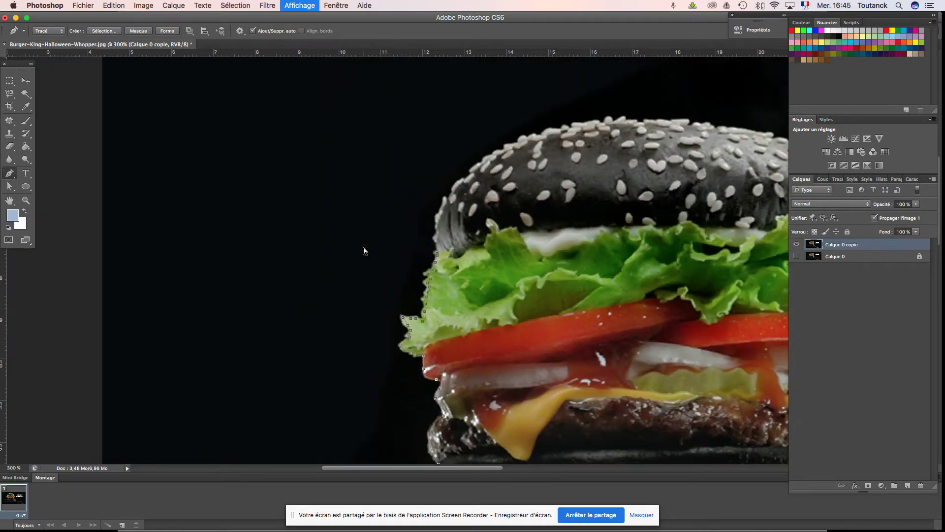
pyautogui.press('super+minus')
# Curve the path over the sesame bun's dome down to an anchor at its right edge
pyautogui.moveTo(480, 223); pyautogui.dragTo(248, 297)
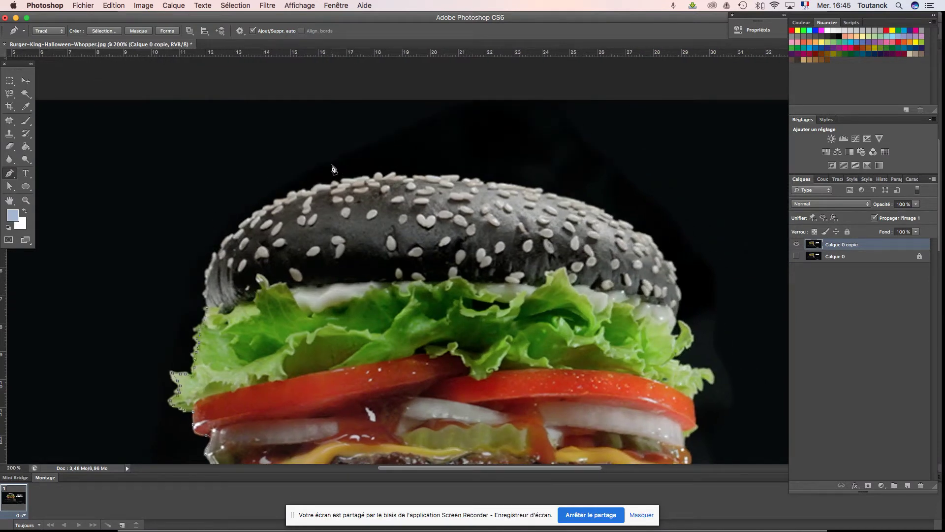
pyautogui.moveTo(339, 165)
pyautogui.mouseDown()
pyautogui.moveTo(449, 160)
pyautogui.moveTo(530, 131)
pyautogui.moveTo(531, 104)
pyautogui.mouseUp()
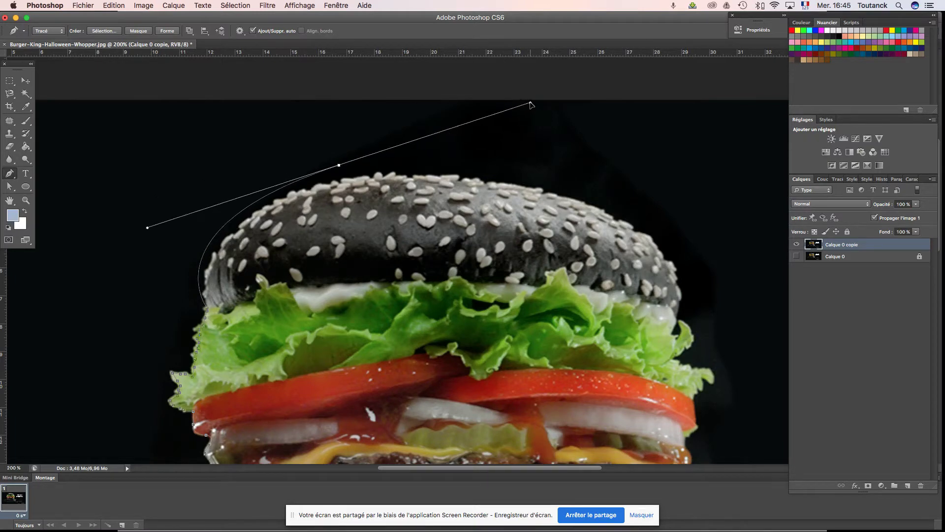
pyautogui.moveTo(531, 104); pyautogui.dragTo(383, 156)
pyautogui.moveTo(677, 319)
pyautogui.mouseDown()
pyautogui.moveTo(635, 355)
pyautogui.moveTo(607, 467)
pyautogui.moveTo(586, 418)
pyautogui.mouseUp()
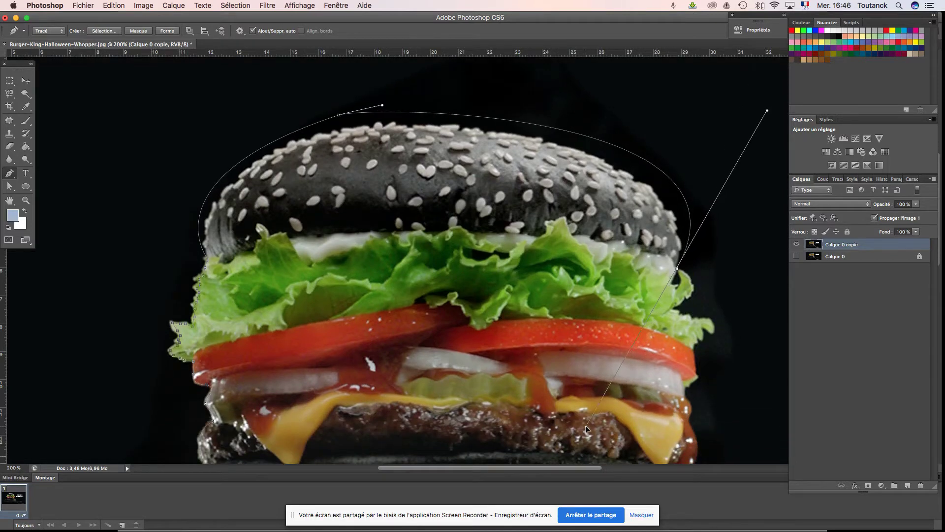
pyautogui.moveTo(587, 417); pyautogui.dragTo(587, 418)
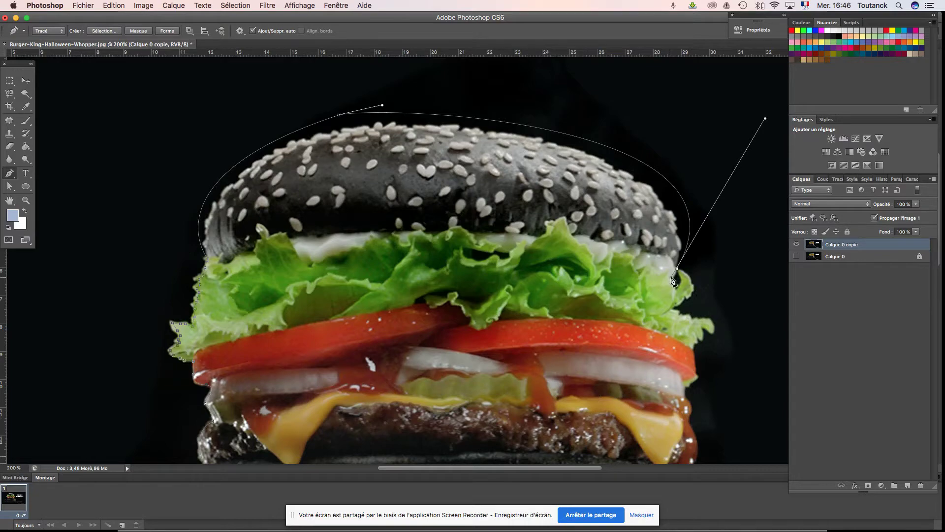
pyautogui.press('super+plus')
pyautogui.press('super+plus')
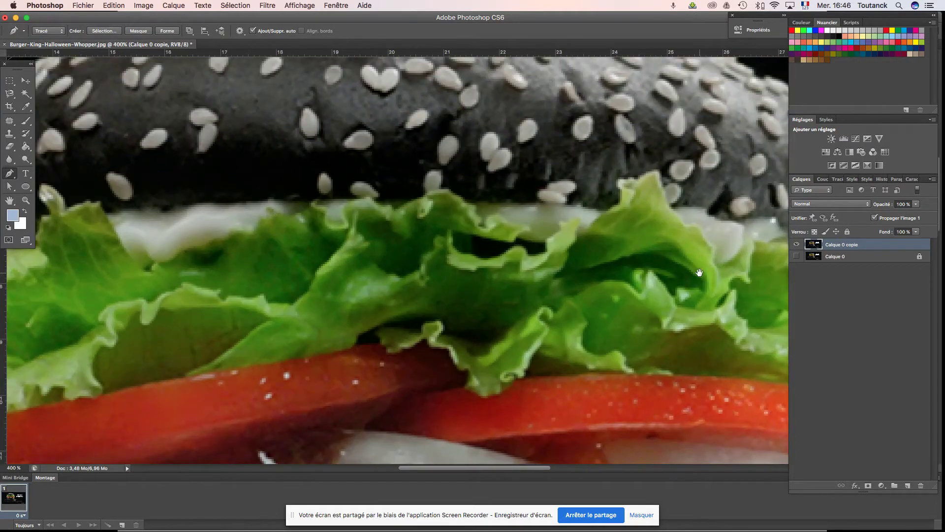
# Trace Pen anchors down the burger's right edge to the lettuce tip, undoing misplaced points
pyautogui.moveTo(510, 268); pyautogui.dragTo(465, 239)
pyautogui.press('super+plus')
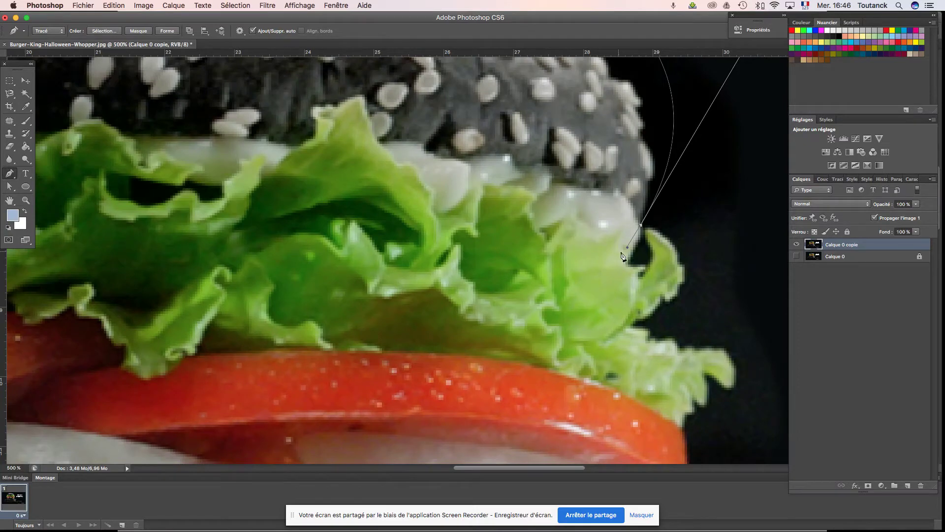
pyautogui.click(623, 259)
pyautogui.moveTo(621, 261); pyautogui.dragTo(626, 270)
pyautogui.click(633, 299)
pyautogui.moveTo(624, 315); pyautogui.dragTo(624, 323)
pyautogui.hotkey('ctrl', 'alt', 'z')
pyautogui.hotkey('ctrl', 'alt', 'z')
pyautogui.moveTo(648, 274); pyautogui.dragTo(655, 257)
pyautogui.moveTo(670, 253); pyautogui.dragTo(669, 265)
pyautogui.moveTo(638, 312)
pyautogui.mouseDown()
pyautogui.moveTo(623, 317)
pyautogui.moveTo(645, 347)
pyautogui.mouseUp()
# Continue the path down the lettuce, tomato and onion edges on the right side
pyautogui.scroll(-5, 660, 344)
pyautogui.hscroll(5, 659, 344)
pyautogui.moveTo(489, 159)
pyautogui.mouseDown()
pyautogui.moveTo(554, 176)
pyautogui.moveTo(550, 195)
pyautogui.mouseUp()
pyautogui.click(528, 168)
pyautogui.click(543, 186)
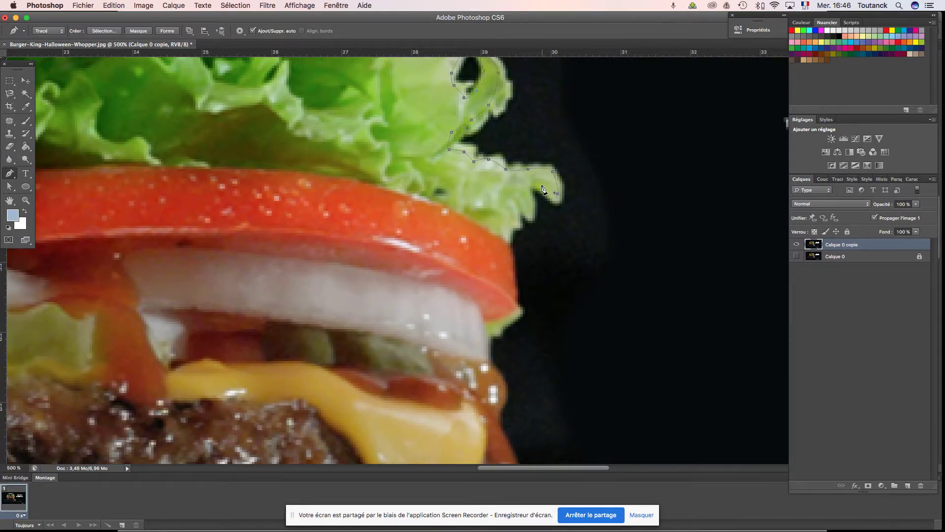
pyautogui.moveTo(525, 199); pyautogui.dragTo(527, 205)
pyautogui.click(516, 207)
pyautogui.click(505, 231)
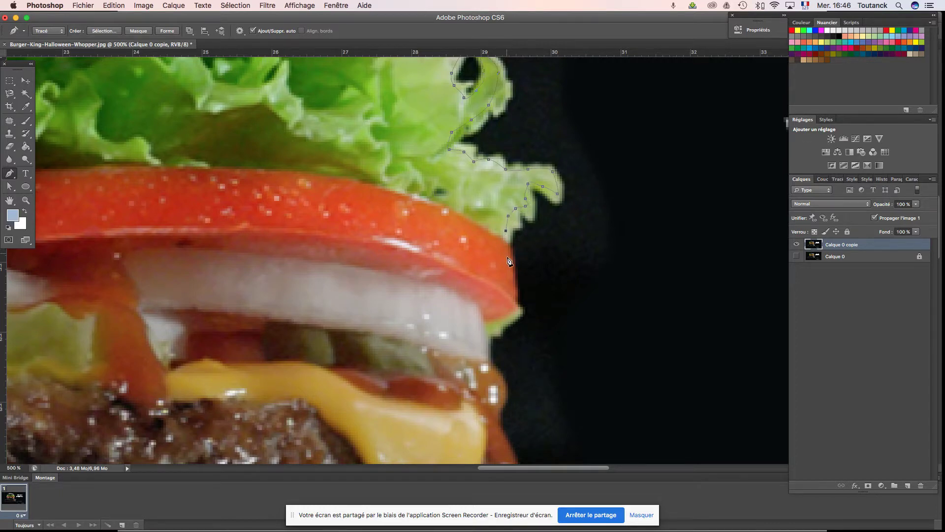
pyautogui.click(511, 300)
pyautogui.click(484, 328)
pyautogui.click(486, 361)
# Curve the path around the cheese and patty down to the bottom bun's corner
pyautogui.moveTo(510, 348); pyautogui.dragTo(546, 99)
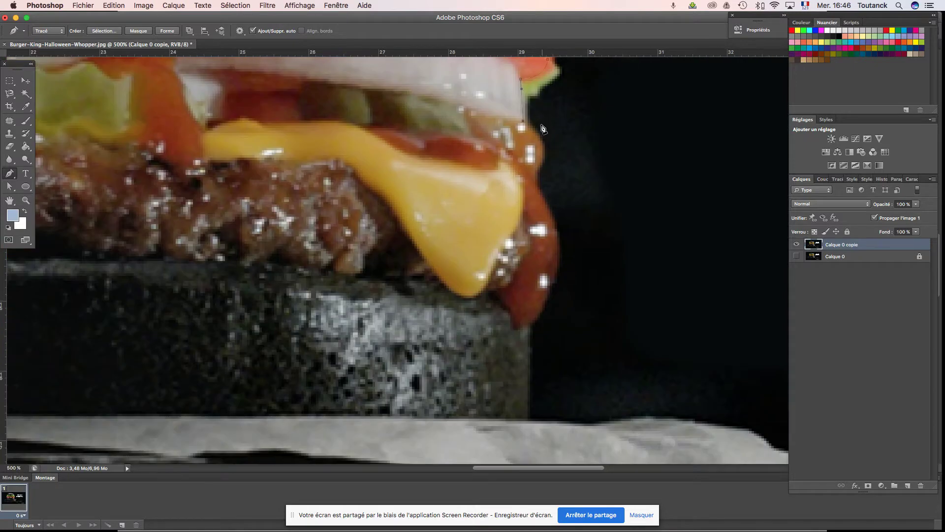
pyautogui.moveTo(532, 173); pyautogui.dragTo(513, 199)
pyautogui.moveTo(552, 247); pyautogui.dragTo(553, 279)
pyautogui.moveTo(526, 324); pyautogui.dragTo(511, 333)
pyautogui.click(525, 345)
pyautogui.click(522, 417)
pyautogui.press('super+minus')
pyautogui.press('super+minus')
pyautogui.press('super+minus')
pyautogui.moveTo(295, 283)
pyautogui.mouseDown()
pyautogui.moveTo(502, 291)
pyautogui.moveTo(513, 307)
pyautogui.mouseUp()
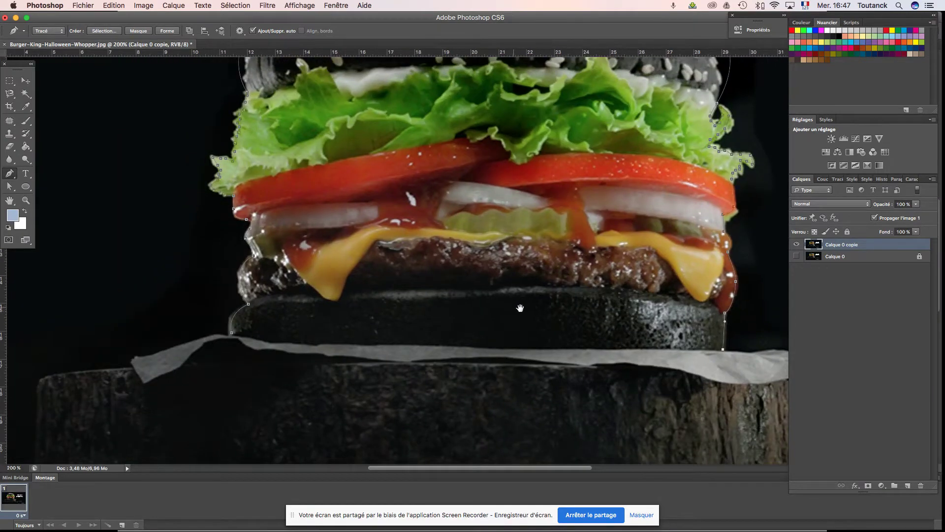
# Add curved anchors along the bottom bun's base and close the path at the starting anchor
pyautogui.moveTo(571, 346); pyautogui.dragTo(543, 347)
pyautogui.moveTo(362, 339); pyautogui.dragTo(329, 340)
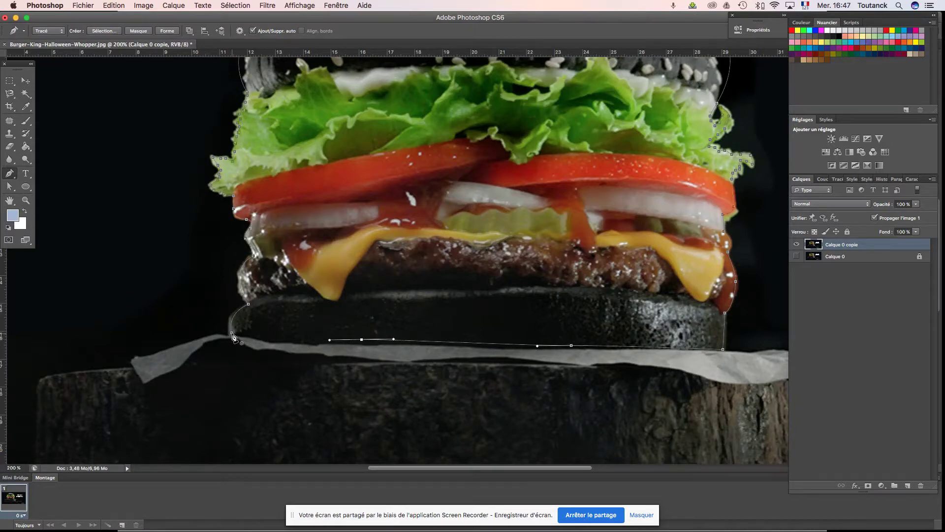
pyautogui.hotkey('ctrl', '+')
pyautogui.hotkey('ctrl', '+')
pyautogui.hotkey('ctrl', '+')
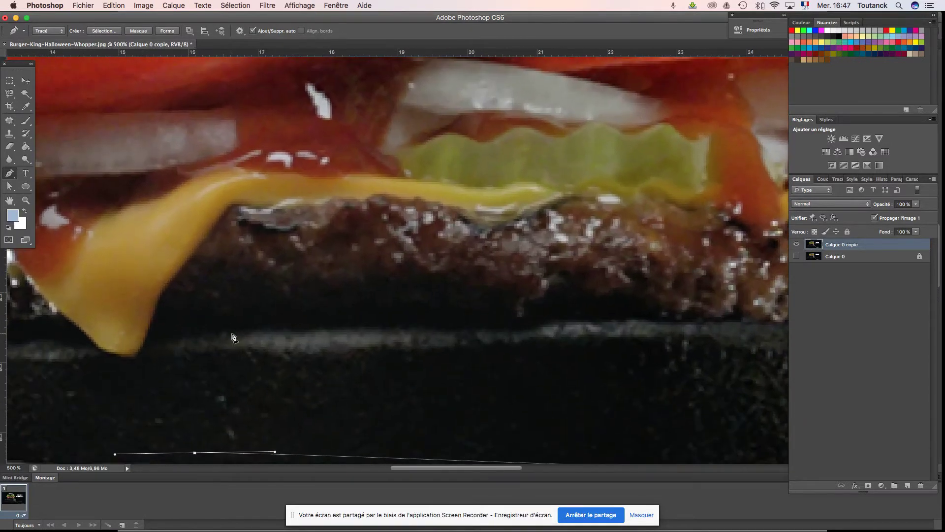
pyautogui.moveTo(234, 277); pyautogui.dragTo(565, 126)
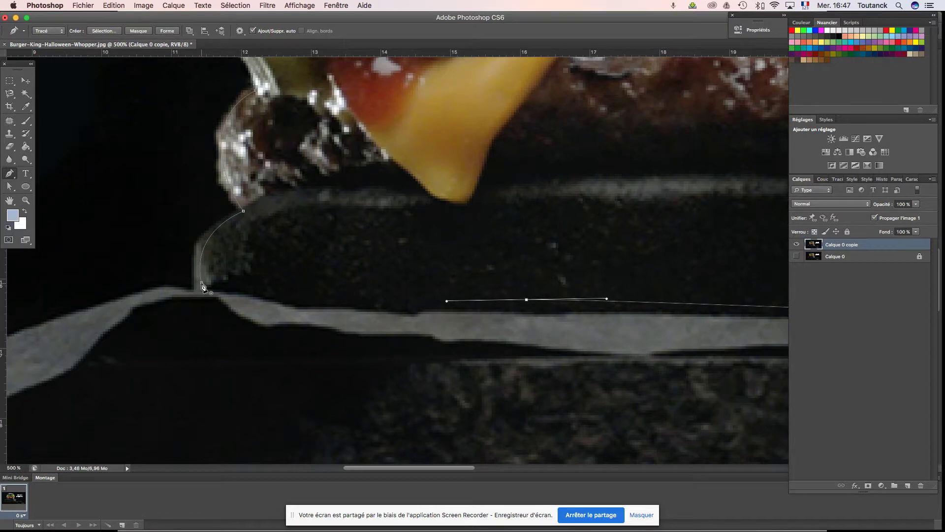
pyautogui.click(202, 285)
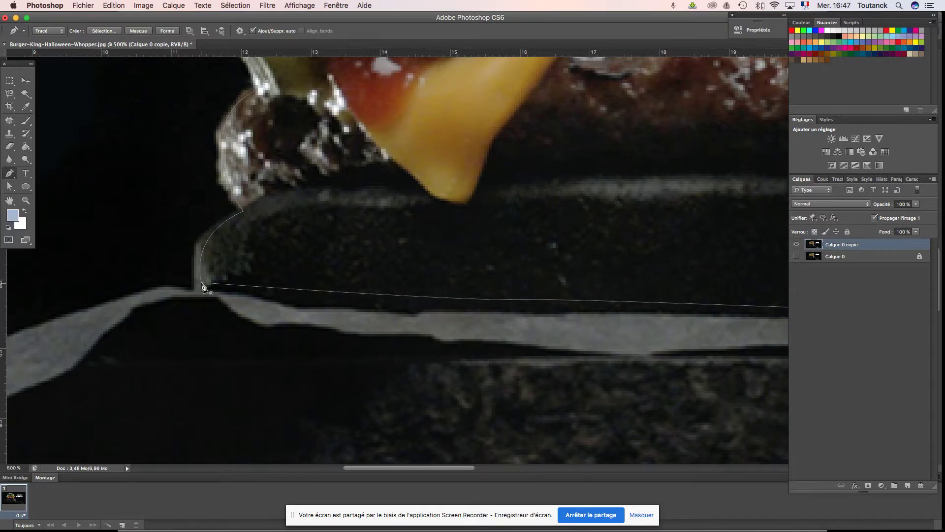
pyautogui.hotkey('ctrl', '-')
pyautogui.hotkey('ctrl', '-')
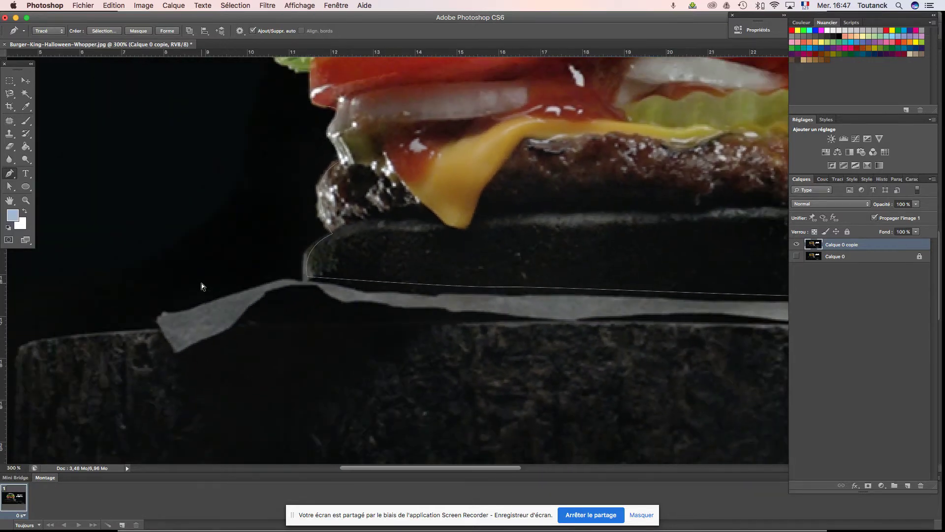
pyautogui.hotkey('ctrl', '-')
pyautogui.hotkey('ctrl', '-')
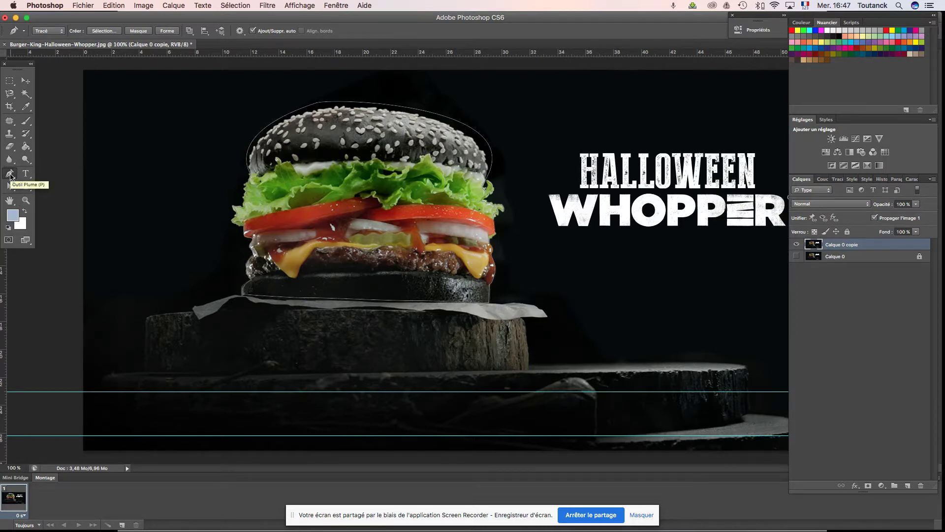
# Reset and swap the colours, then turn the burger path into a vector mask on the copy layer
pyautogui.click(8, 228)
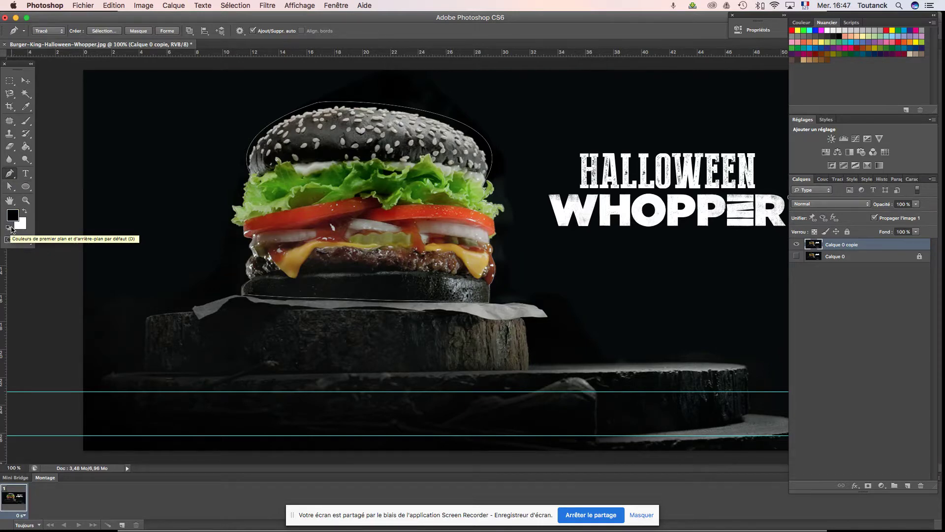
pyautogui.click(25, 210)
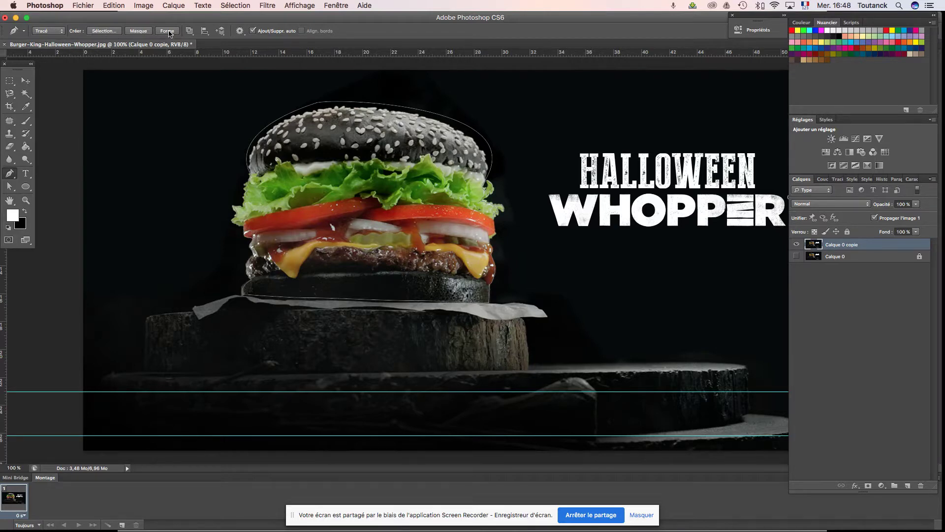
pyautogui.click(137, 31)
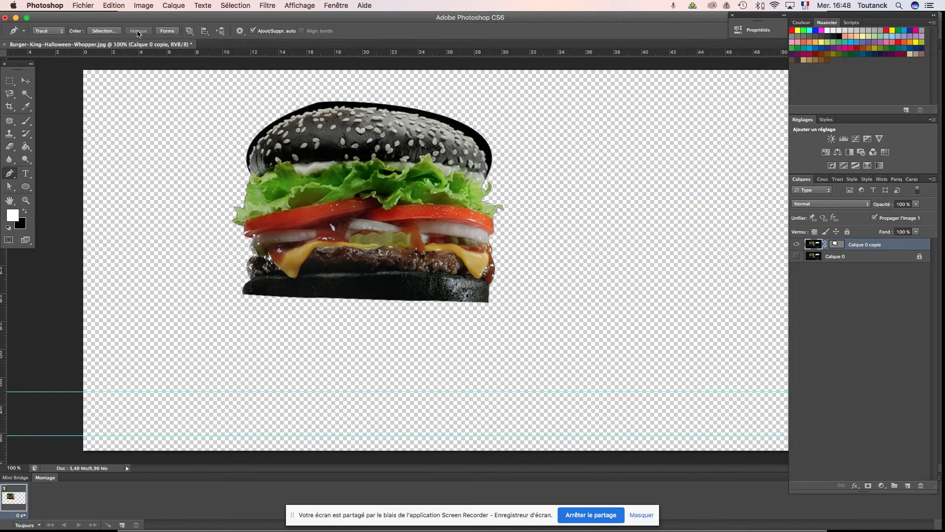
pyautogui.hotkey('ctrl', '+')
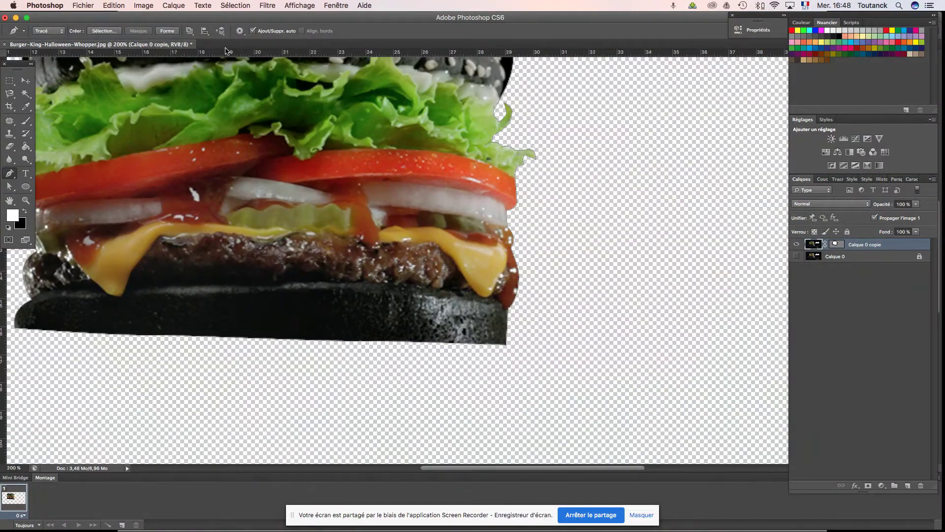
pyautogui.moveTo(317, 131)
pyautogui.mouseDown()
pyautogui.moveTo(354, 204)
pyautogui.moveTo(394, 236)
pyautogui.mouseUp()
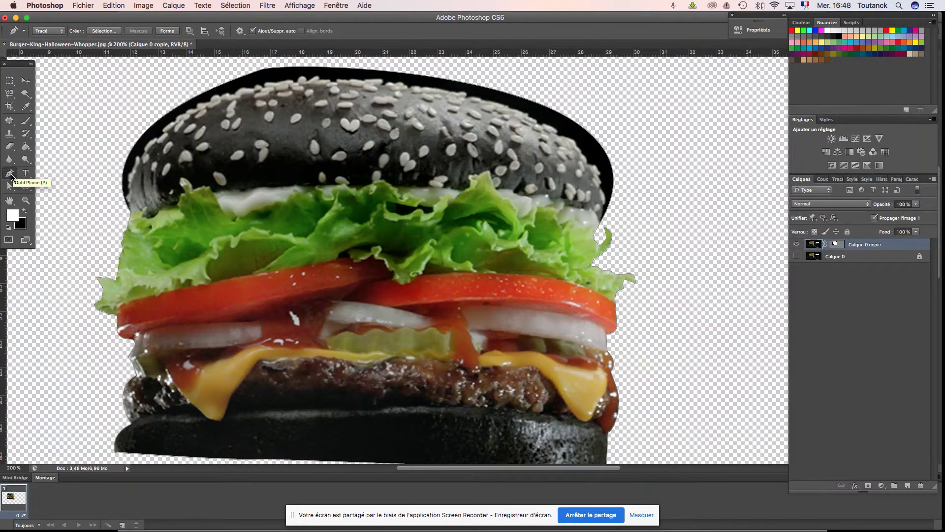
# Select the burger outline path and drag its top-bun anchor down onto the bun
pyautogui.click(12, 188)
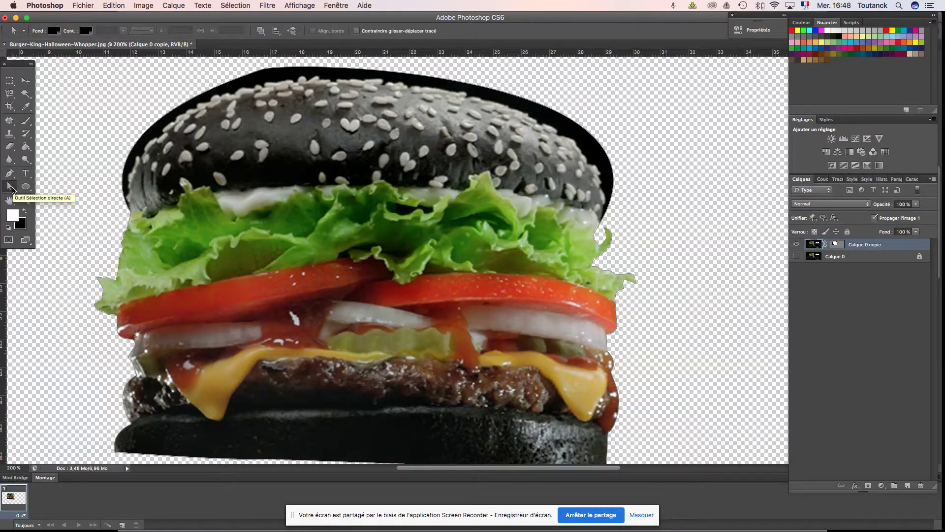
pyautogui.rightClick(12, 188)
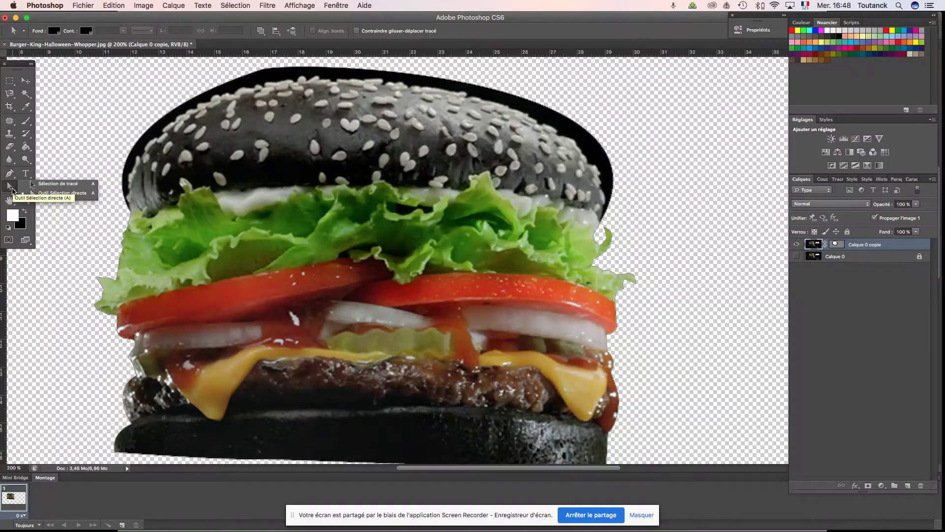
pyautogui.click(55, 186)
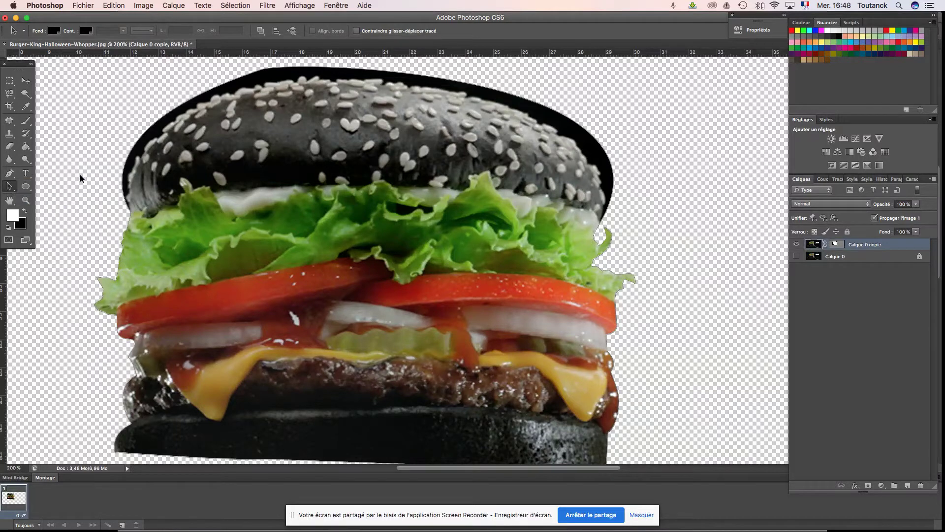
pyautogui.click(268, 72)
pyautogui.rightClick(12, 191)
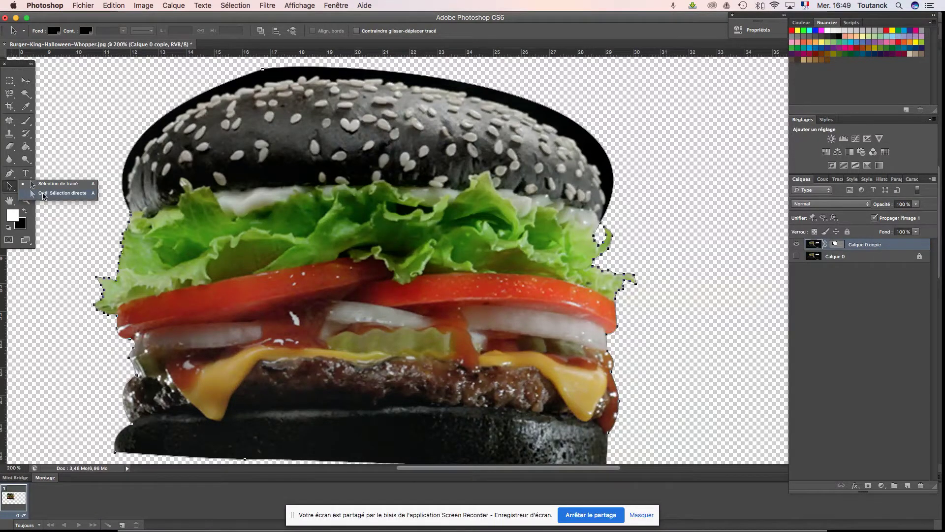
pyautogui.click(43, 194)
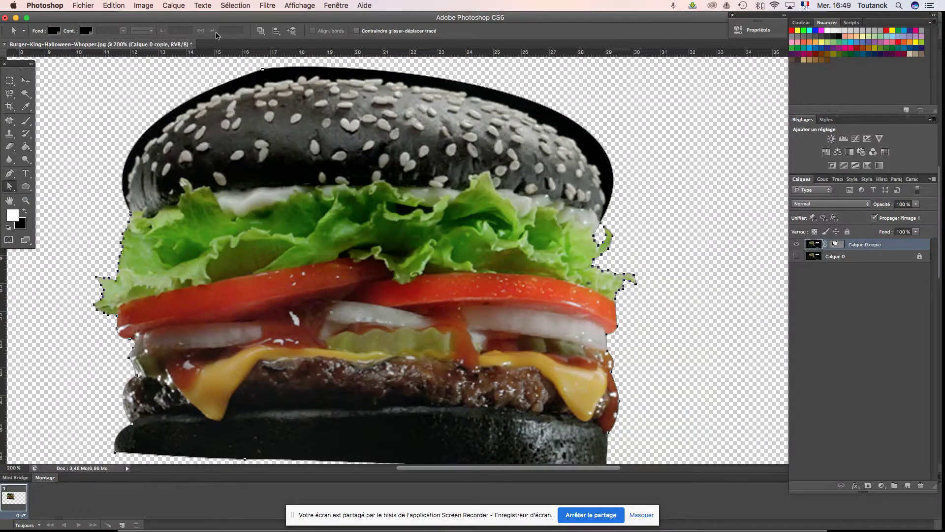
pyautogui.click(263, 69)
pyautogui.moveTo(263, 71); pyautogui.dragTo(260, 81)
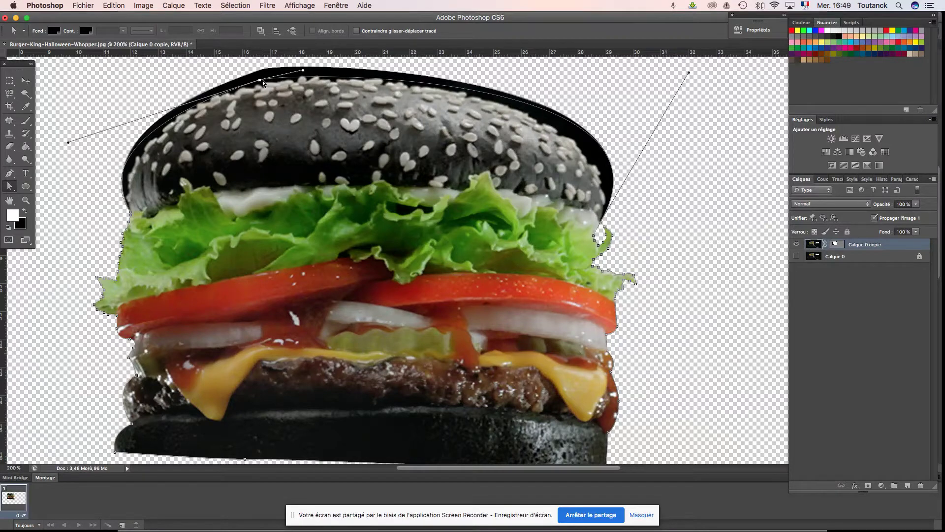
# Target the layer's vector mask, lower its top anchor onto the bun and pull in the right curve
pyautogui.hotkey('ctrl', 'z')
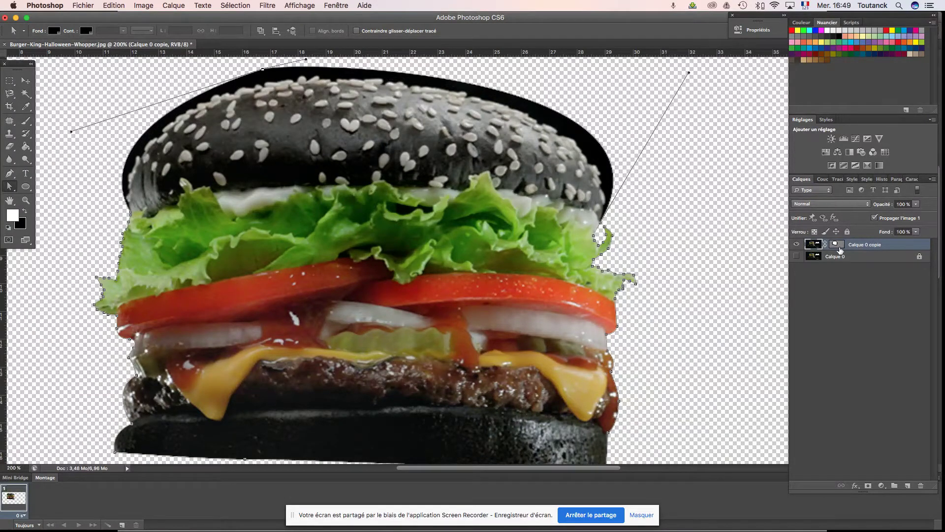
pyautogui.click(838, 246)
pyautogui.moveTo(268, 69); pyautogui.dragTo(264, 78)
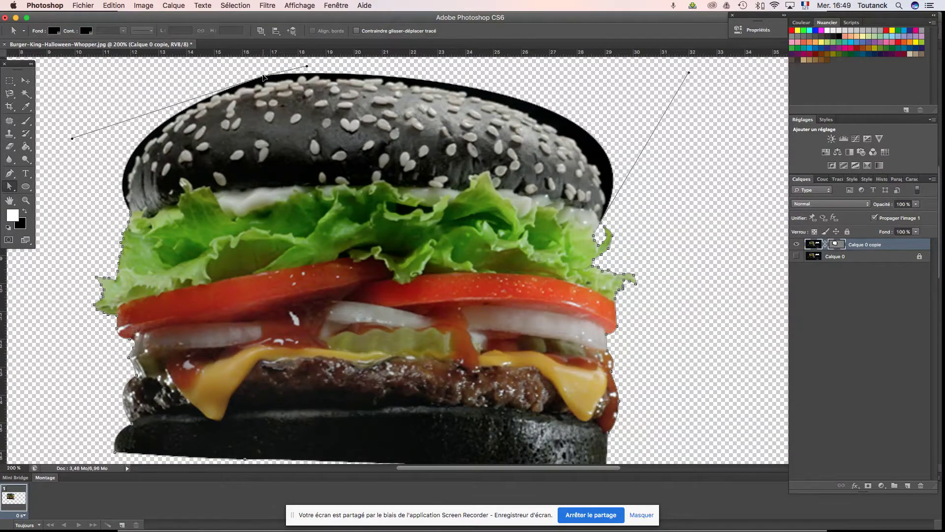
pyautogui.moveTo(263, 77); pyautogui.dragTo(264, 81)
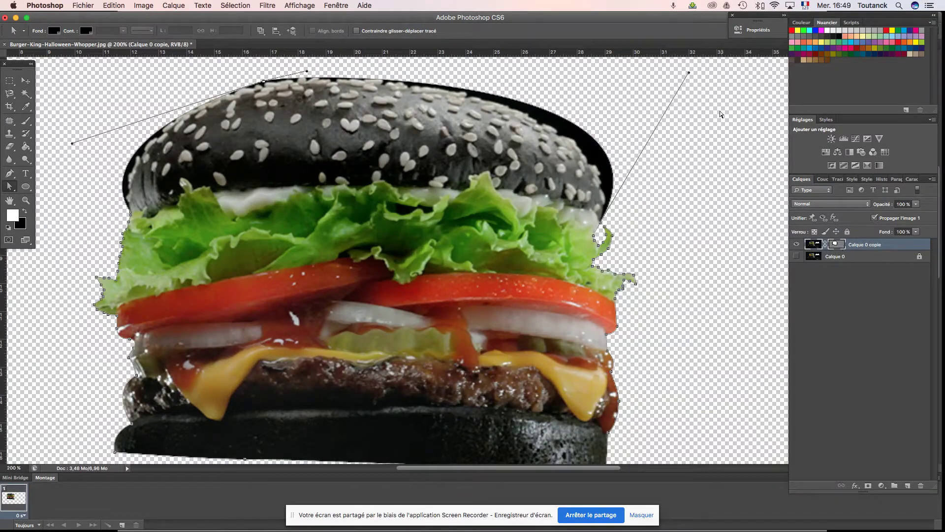
pyautogui.moveTo(689, 73)
pyautogui.mouseDown()
pyautogui.moveTo(654, 100)
pyautogui.moveTo(631, 87)
pyautogui.mouseUp()
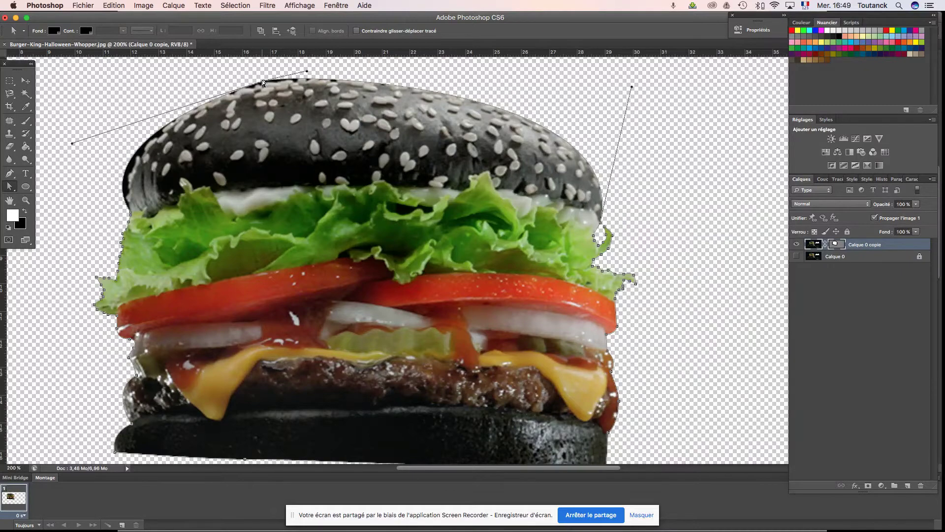
pyautogui.moveTo(263, 80); pyautogui.dragTo(270, 83)
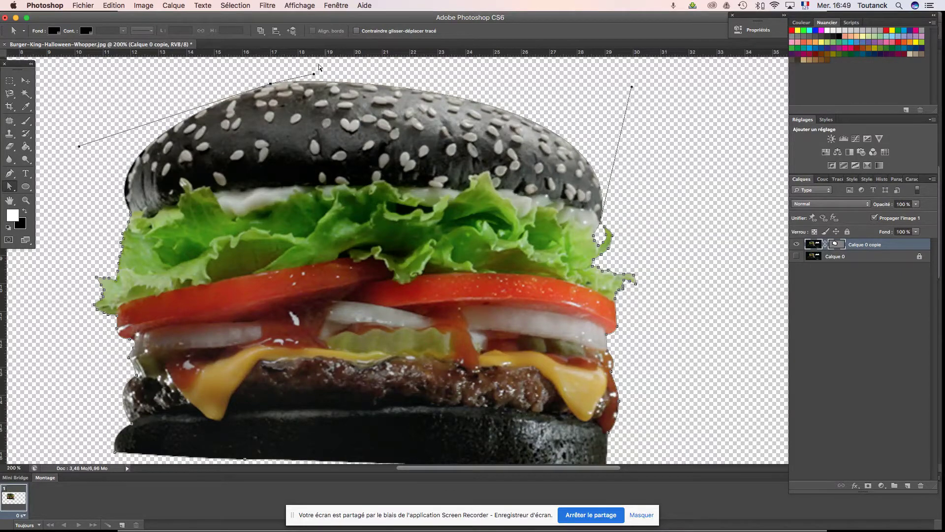
# Adjust the top anchors' direction handles so the curve follows the sesame bun's dome
pyautogui.moveTo(314, 75); pyautogui.dragTo(327, 73)
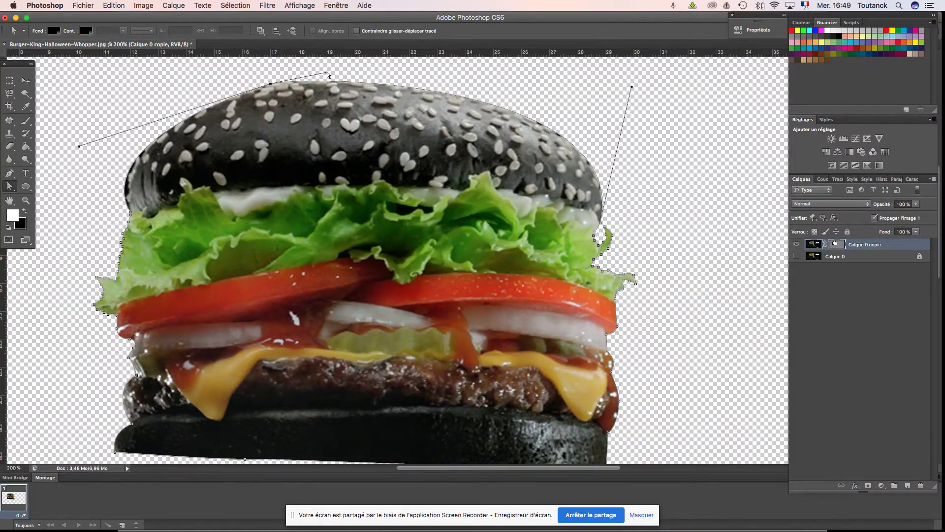
pyautogui.click(131, 214)
pyautogui.moveTo(80, 147); pyautogui.dragTo(91, 145)
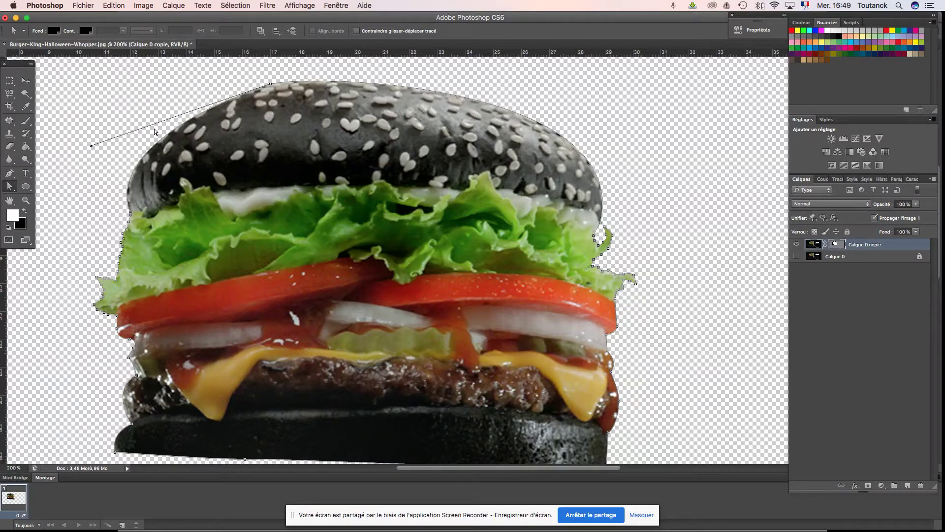
pyautogui.click(272, 84)
pyautogui.moveTo(91, 146); pyautogui.dragTo(95, 125)
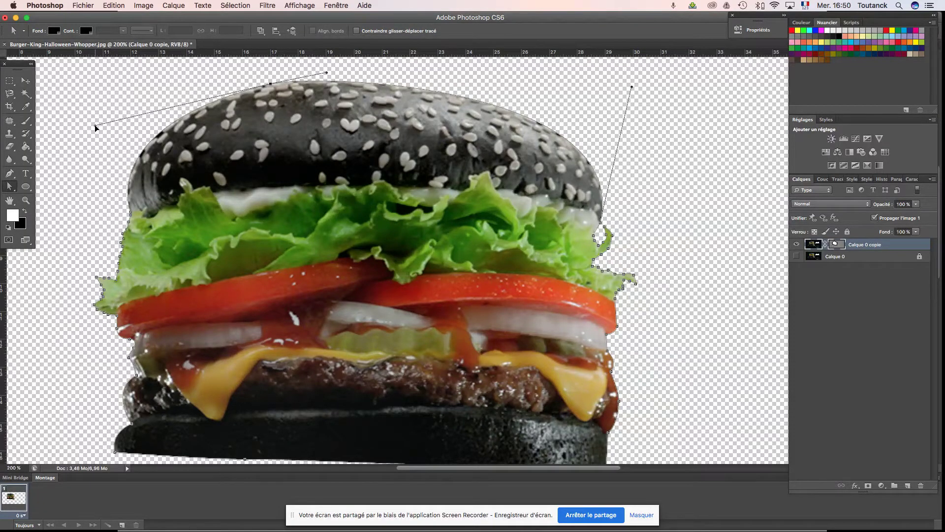
pyautogui.moveTo(327, 73); pyautogui.dragTo(356, 67)
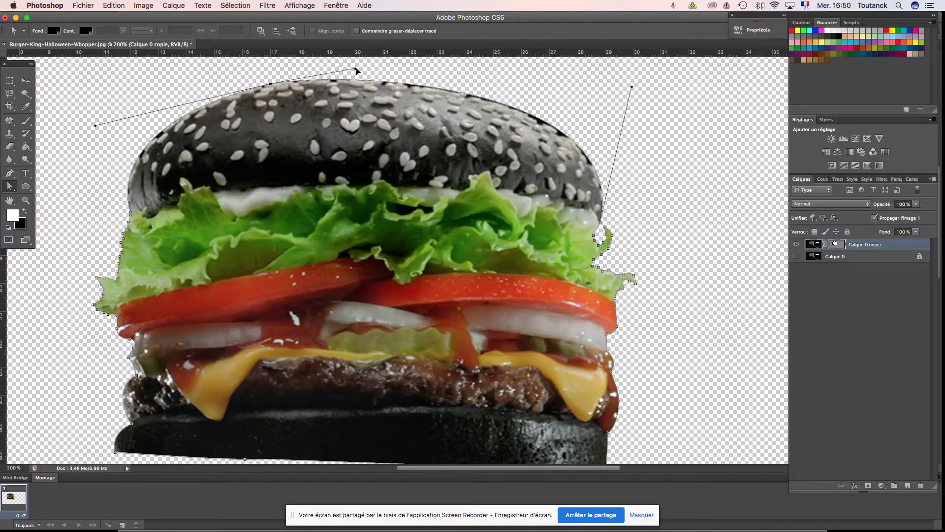
pyautogui.press('super+minus')
pyautogui.press('super+minus')
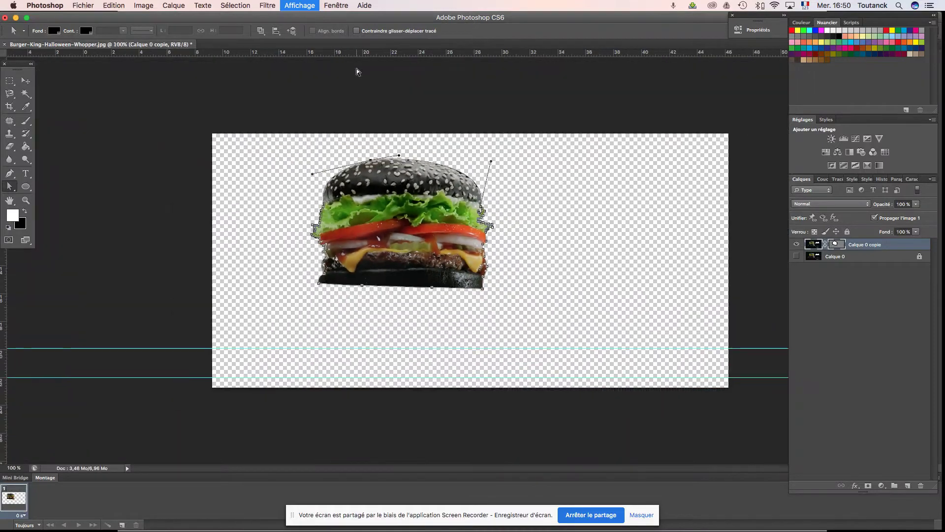
# Deselect the layer and save as Burger-King-Halloween-Whopper.psd in Photoshop format, accepting compatibility
pyautogui.click(26, 80)
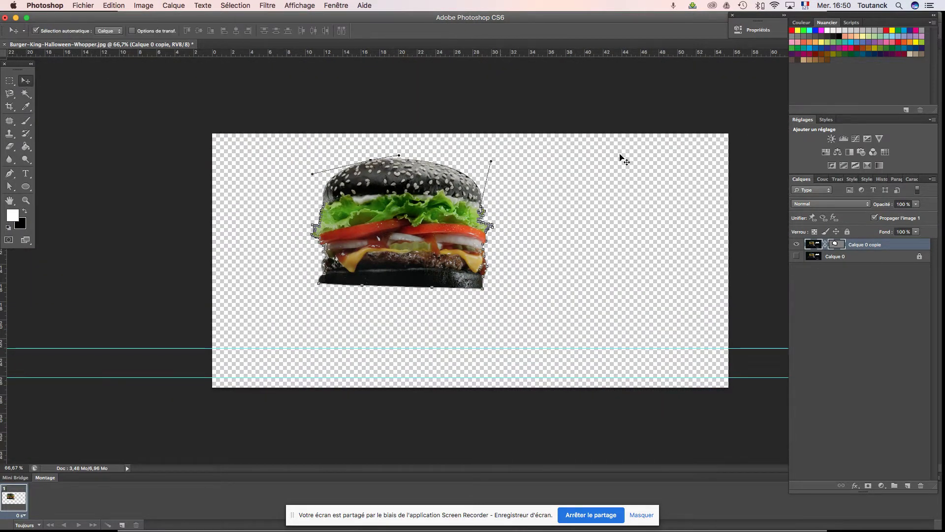
pyautogui.click(895, 313)
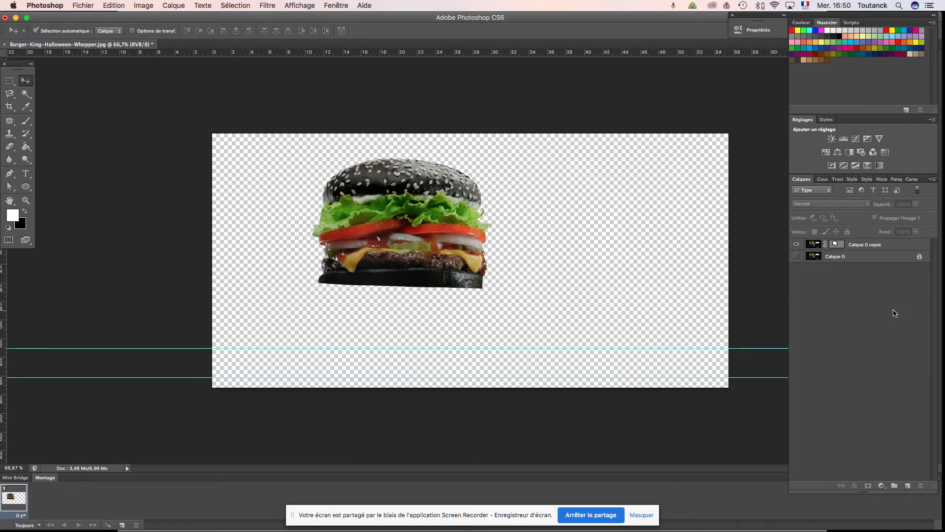
pyautogui.press('super+shift+s')
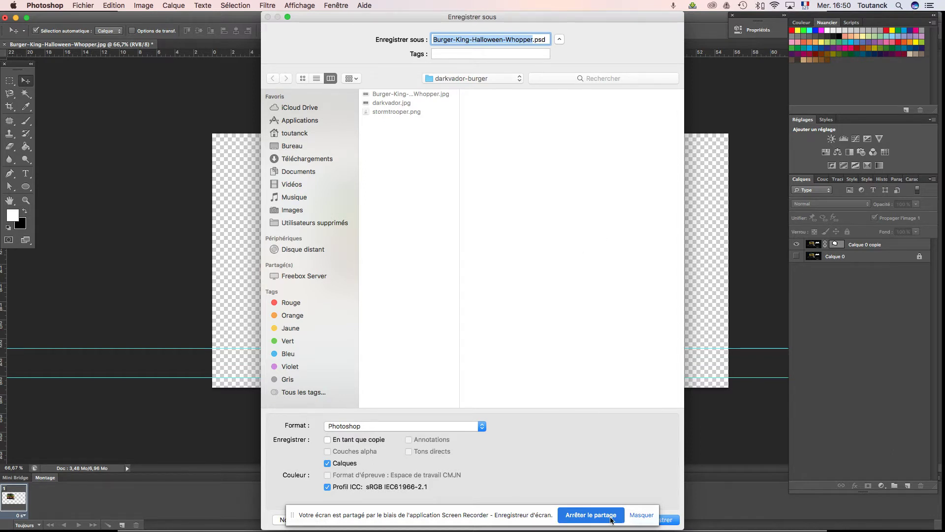
pyautogui.click(670, 520)
pyautogui.click(612, 217)
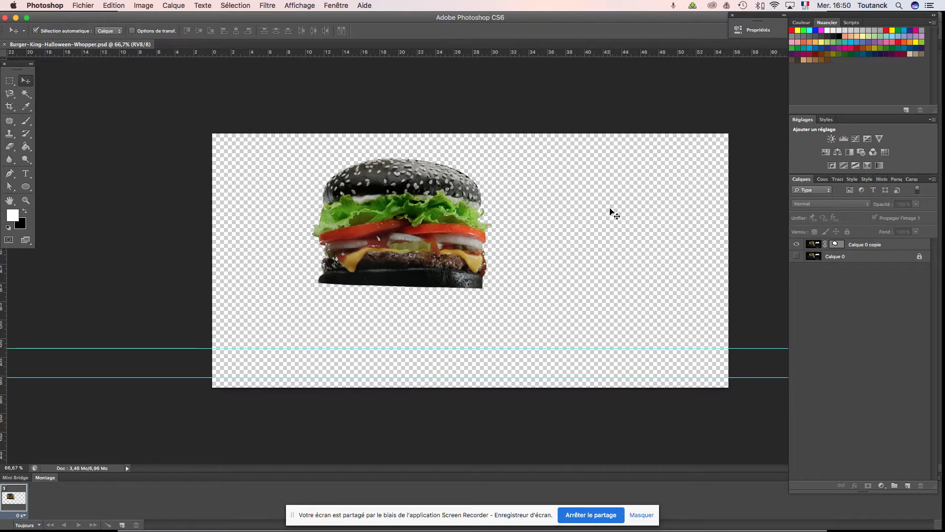
# Open riceburger5-750.jpg from Documents > images > _burgers > geisha-burger
pyautogui.press('super+o')
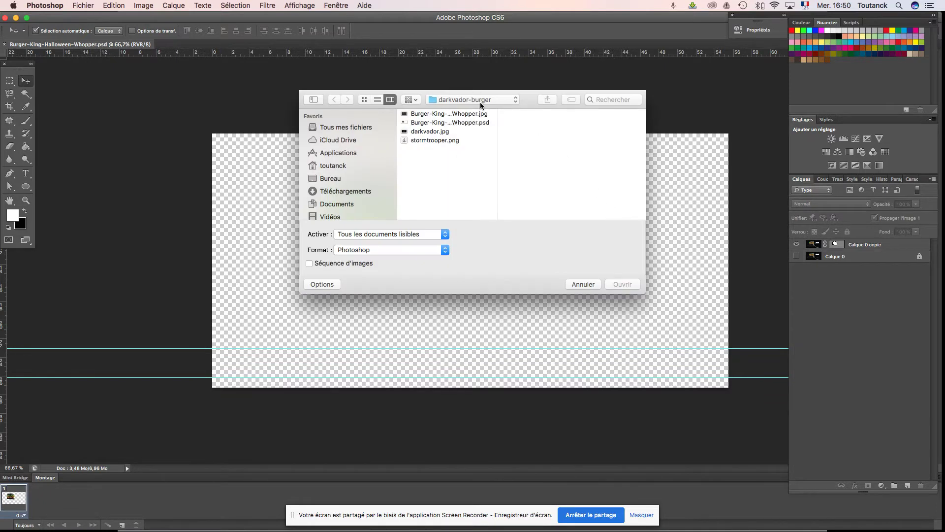
pyautogui.click(479, 102)
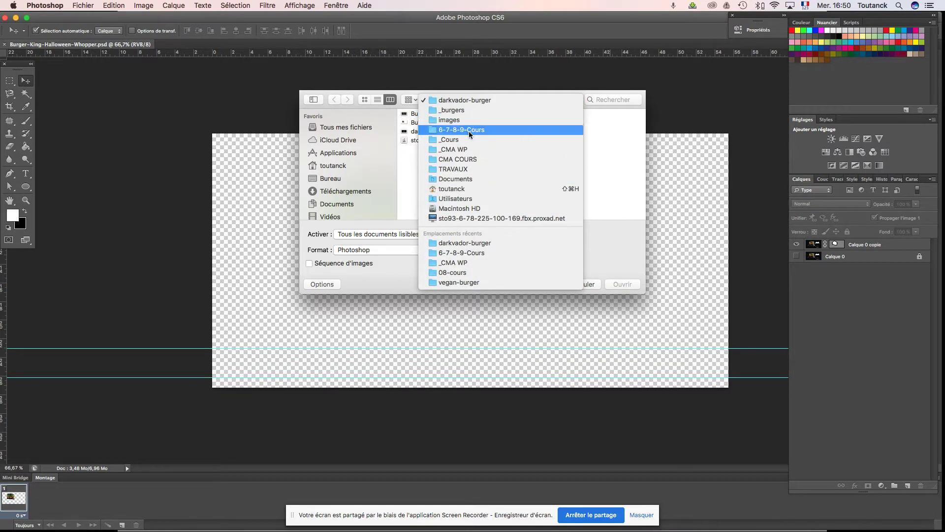
pyautogui.click(465, 110)
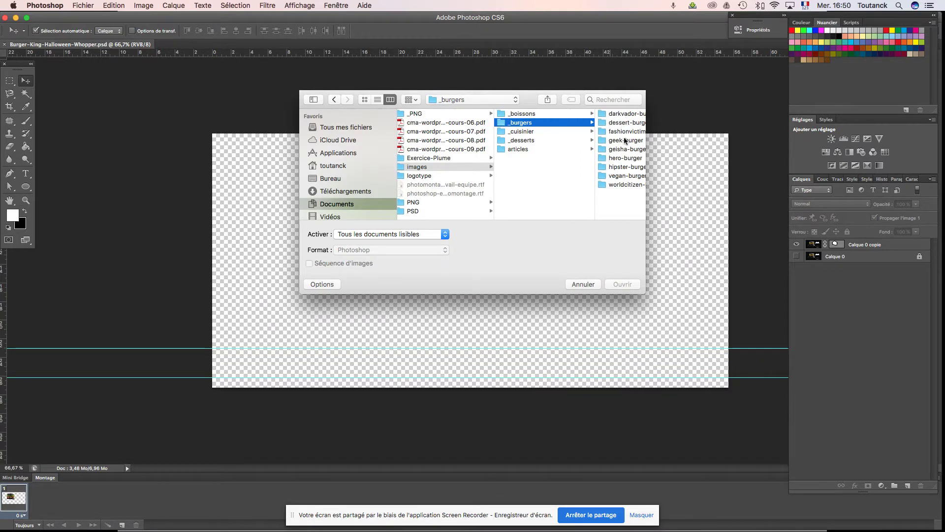
pyautogui.click(623, 149)
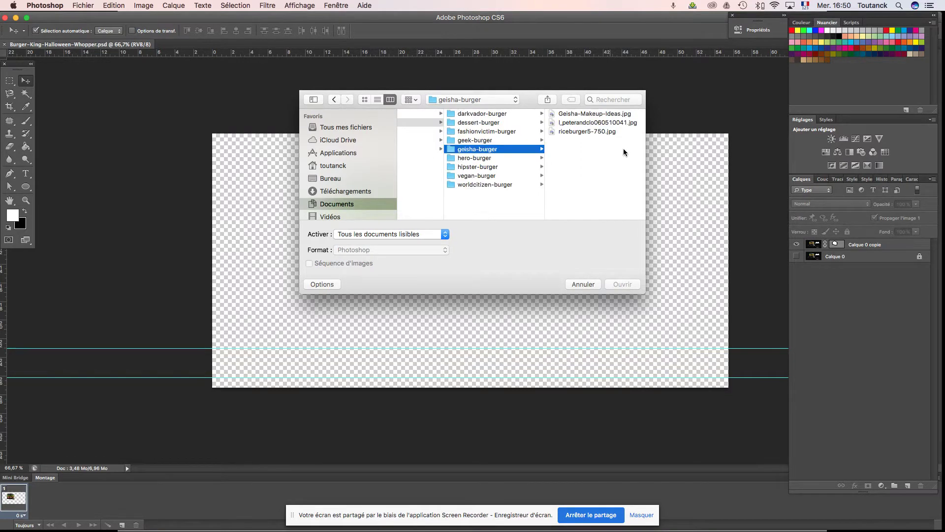
pyautogui.click(597, 131)
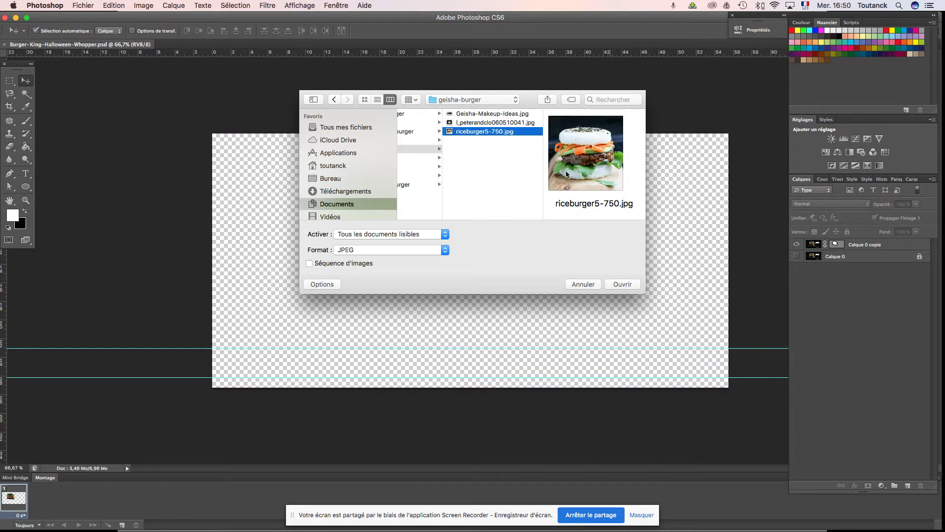
pyautogui.click(627, 285)
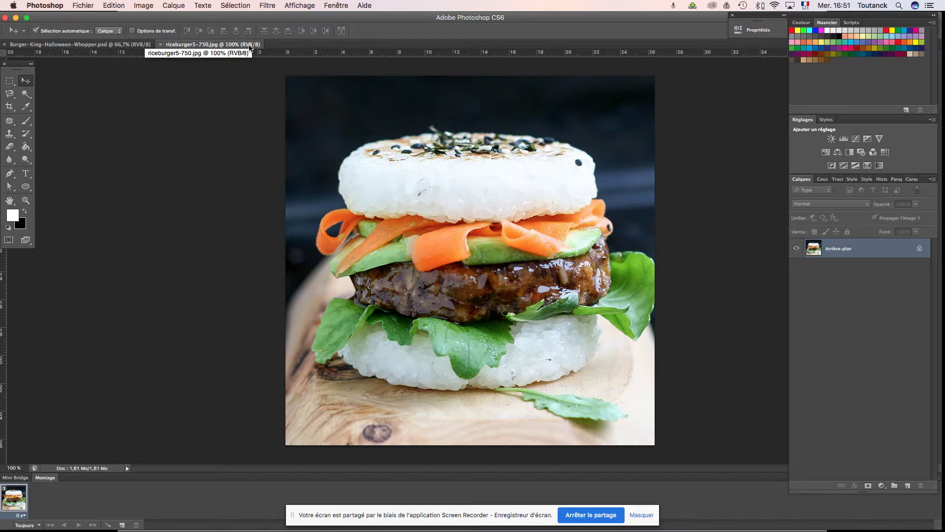
# Confirm the image is 750×750 px at 72 ppi, then begin converting the Arrière-plan layer
pyautogui.click(144, 6)
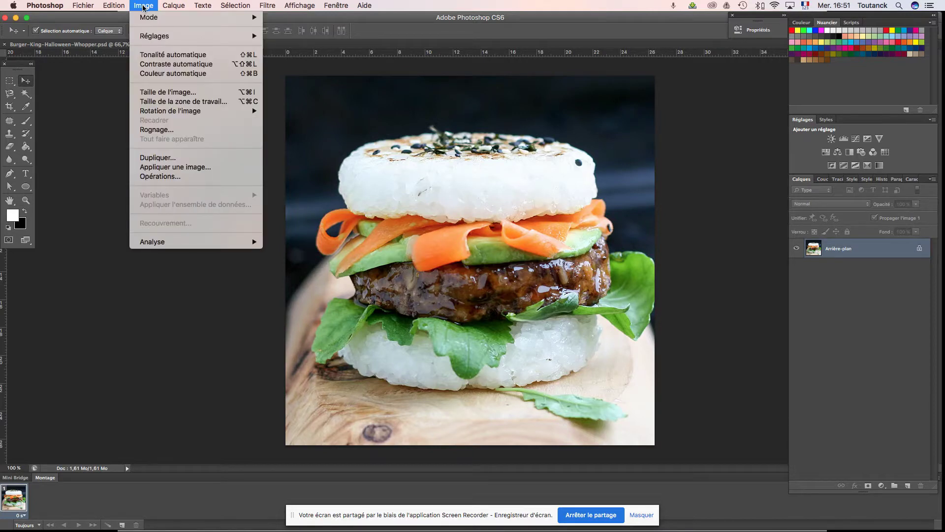
pyautogui.click(162, 93)
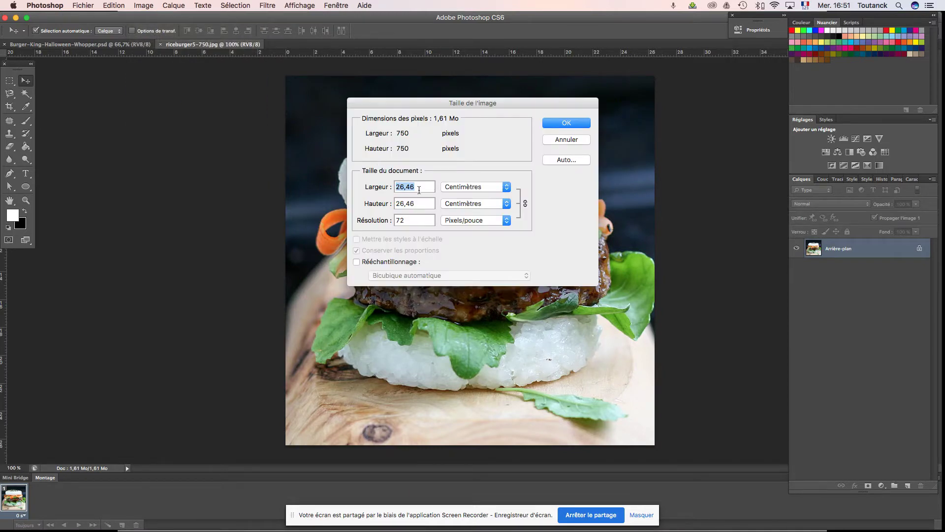
pyautogui.click(555, 124)
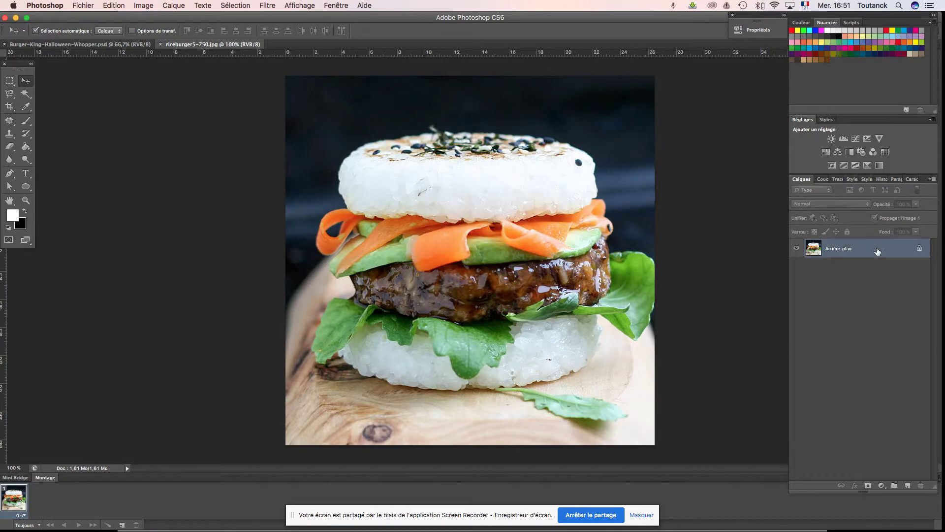
pyautogui.doubleClick(850, 252)
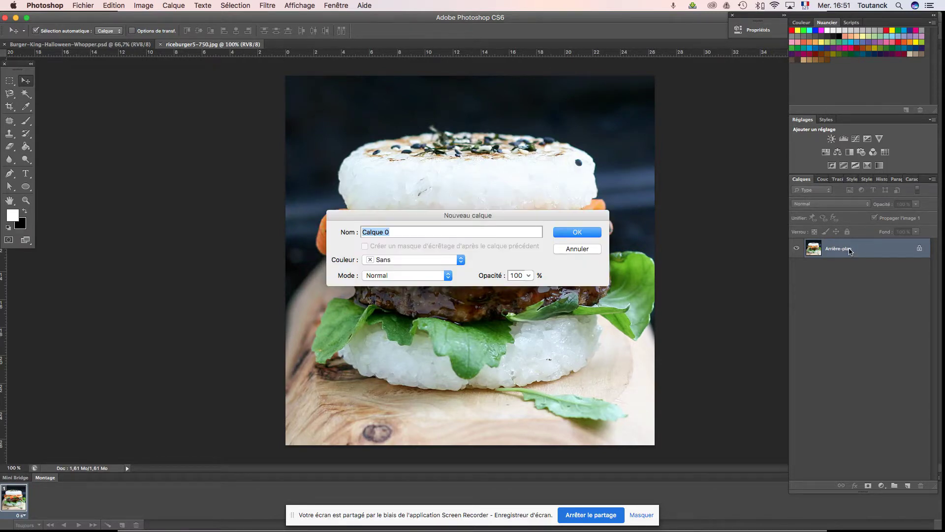
# Name the layer Calque 0, duplicate it, lock and hide the original, and select Calque 0 copie
pyautogui.click(580, 233)
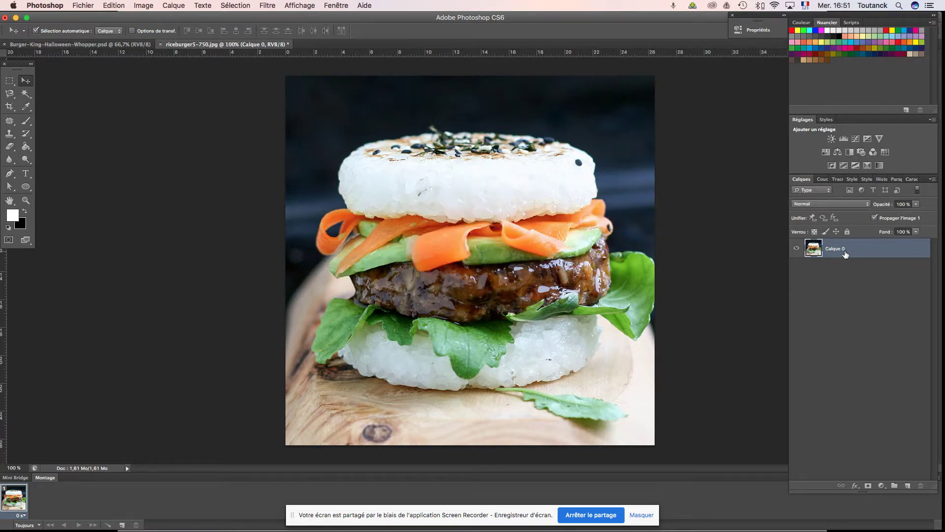
pyautogui.moveTo(823, 249)
pyautogui.mouseDown()
pyautogui.moveTo(904, 410)
pyautogui.moveTo(909, 486)
pyautogui.mouseUp()
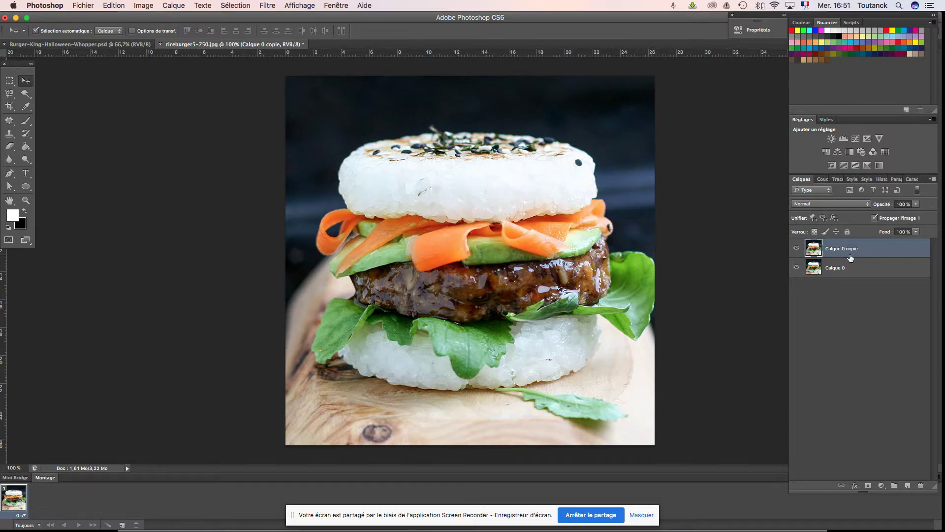
pyautogui.click(847, 270)
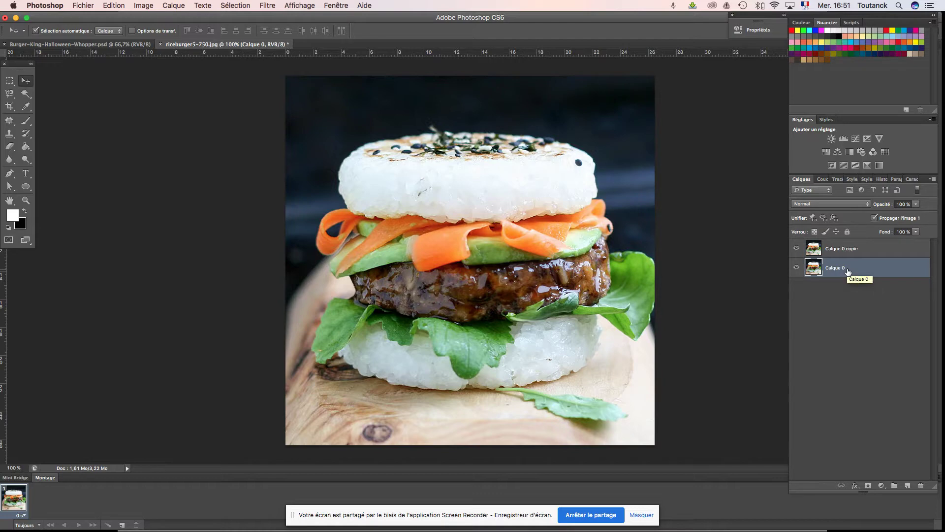
pyautogui.click(846, 233)
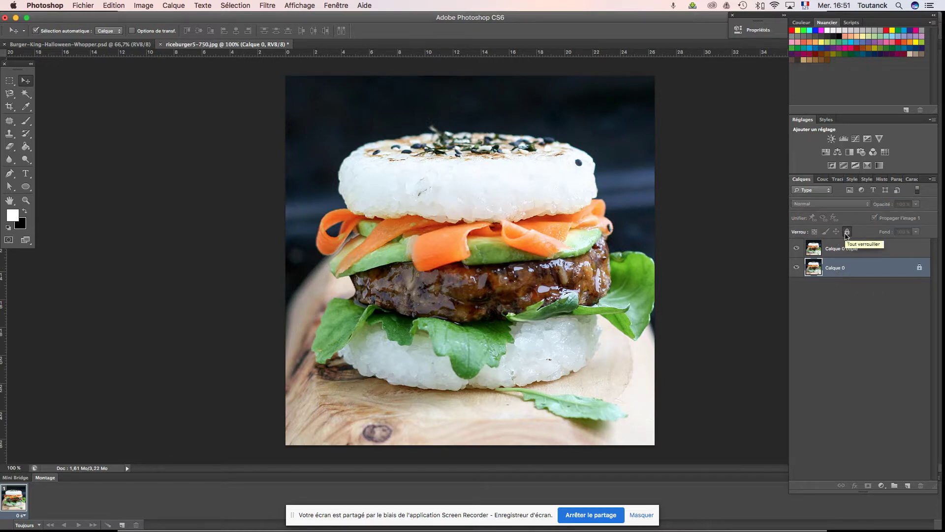
pyautogui.click(796, 269)
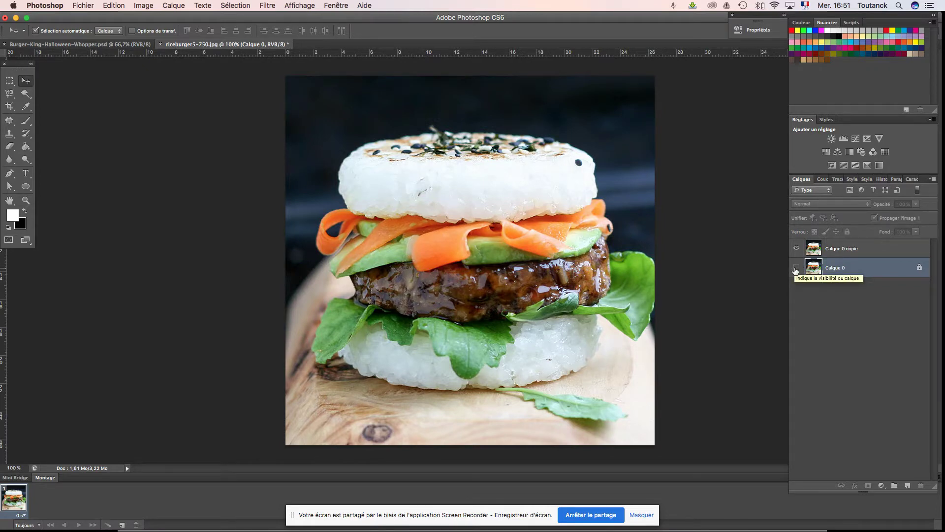
pyautogui.click(843, 250)
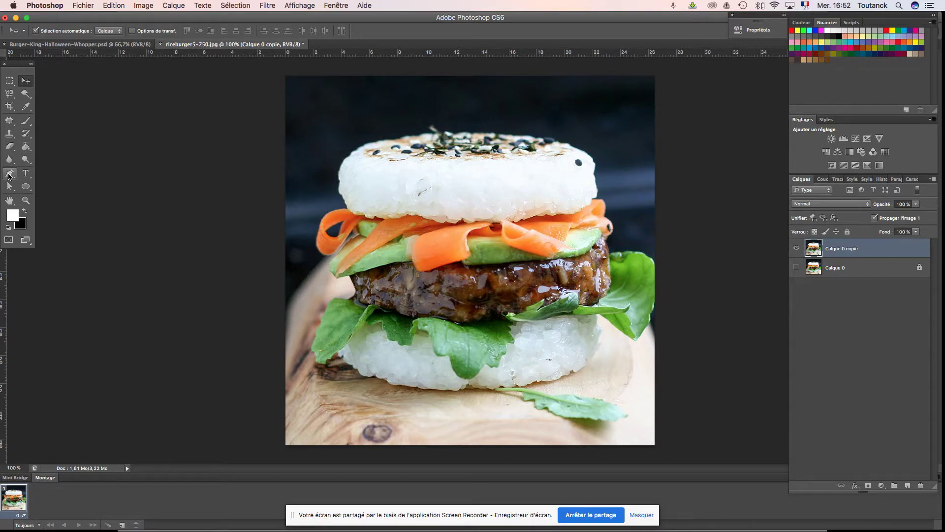
pyautogui.click(8, 175)
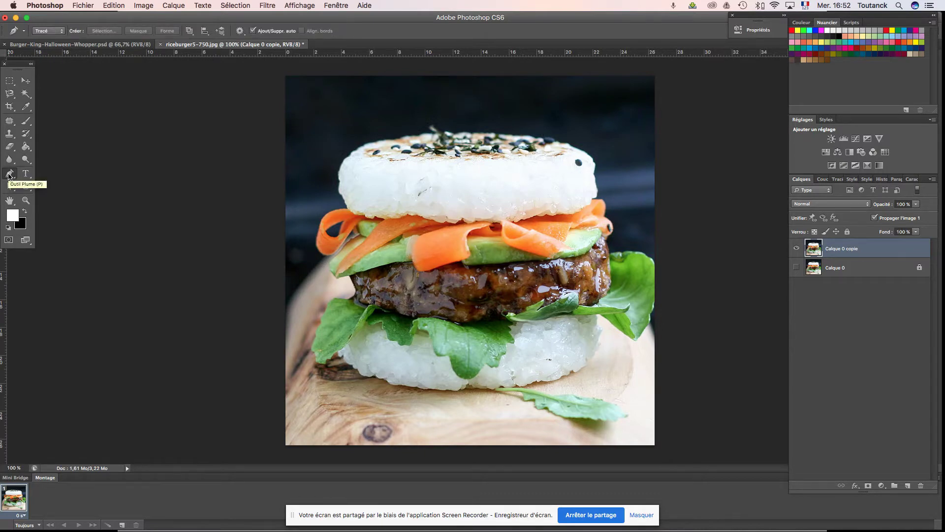
# Zoom the rice burger to 200% and scroll down to the lettuce and lower rice bun
pyautogui.press('super+plus')
pyautogui.press('super+minus')
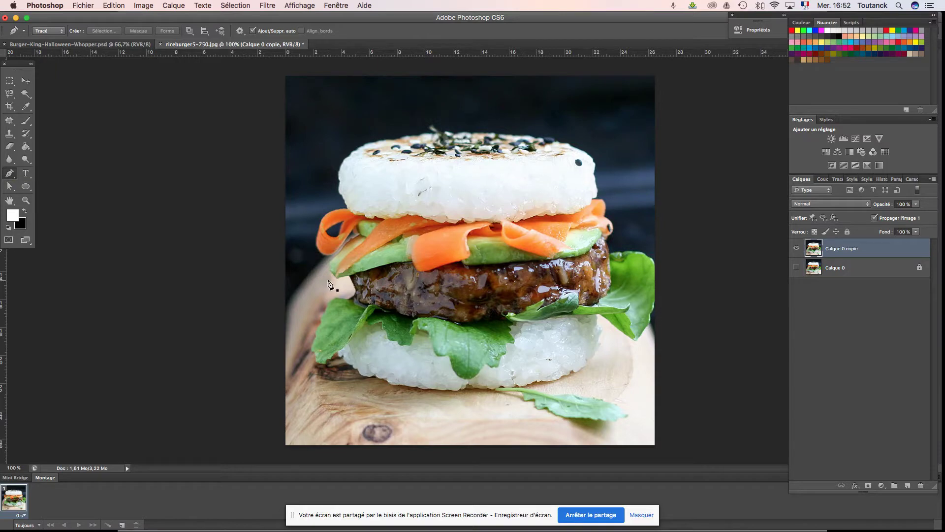
pyautogui.press('super+plus')
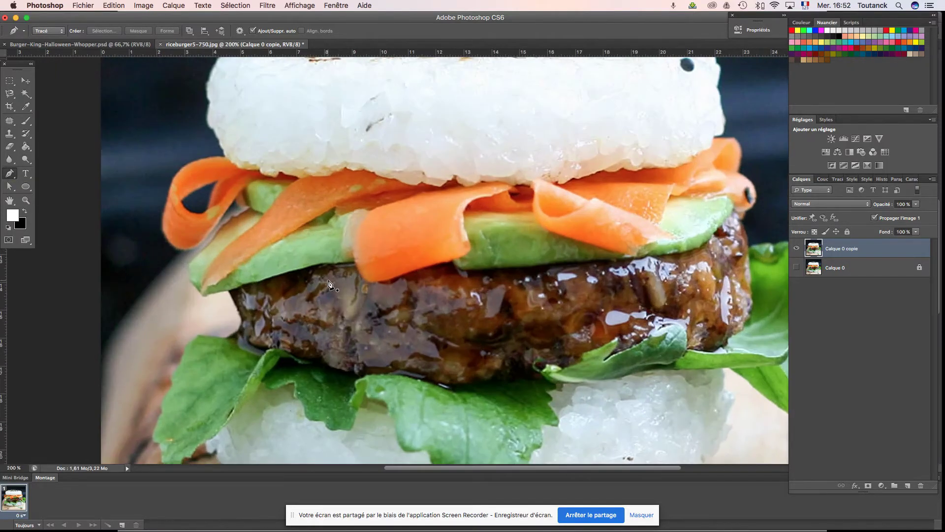
pyautogui.scroll(-2, 403, 362)
pyautogui.scroll(-2, 396, 354)
pyautogui.scroll(-2, 391, 347)
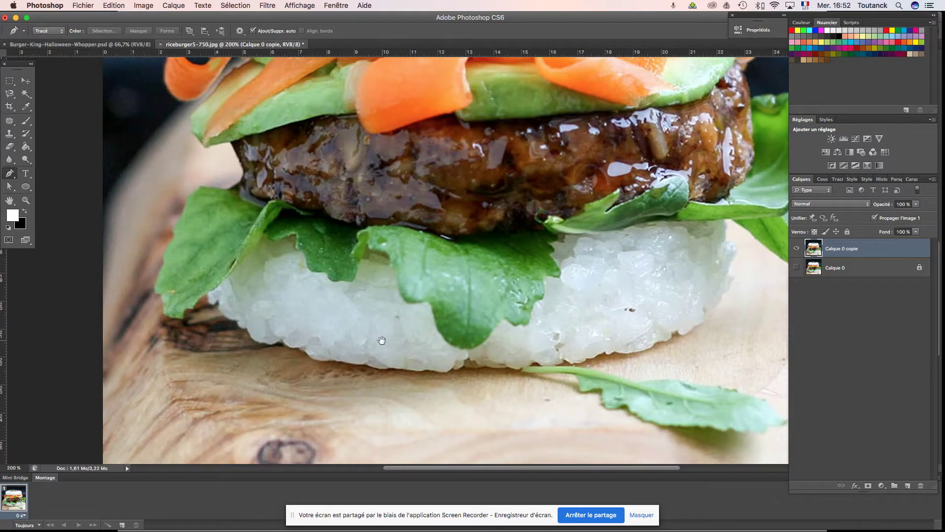
pyautogui.scroll(-3, 389, 340)
pyautogui.scroll(3, 394, 349)
pyautogui.scroll(1, 395, 354)
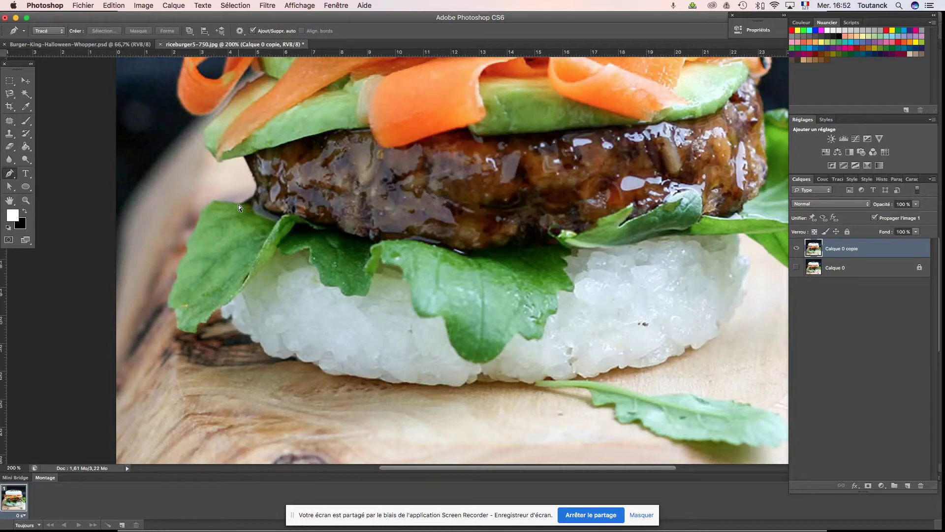
# Zoom back out so the whole rice burger shows at 100%
pyautogui.hotkey('ctrl', '-')
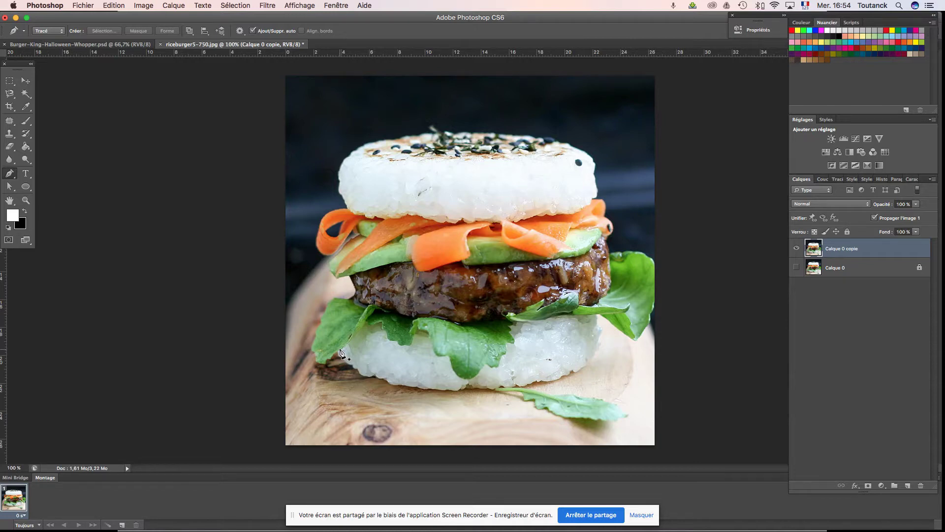
pyautogui.press('super+plus')
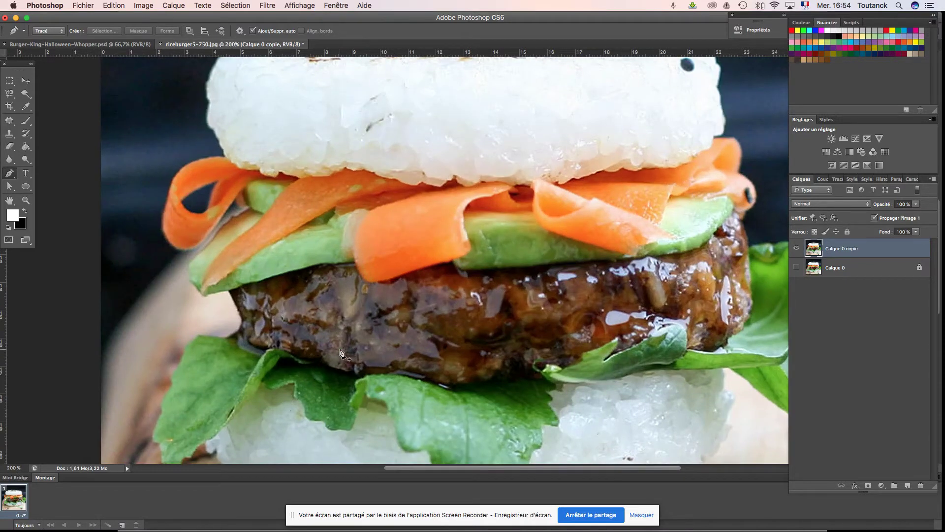
pyautogui.moveTo(256, 362)
pyautogui.mouseDown()
pyautogui.moveTo(357, 269)
pyautogui.moveTo(365, 302)
pyautogui.mouseUp()
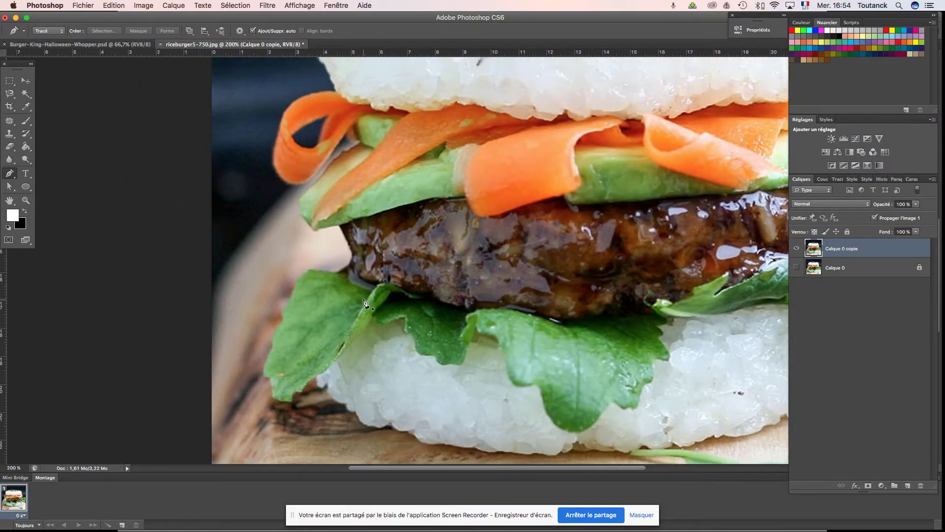
pyautogui.moveTo(366, 302); pyautogui.dragTo(287, 352)
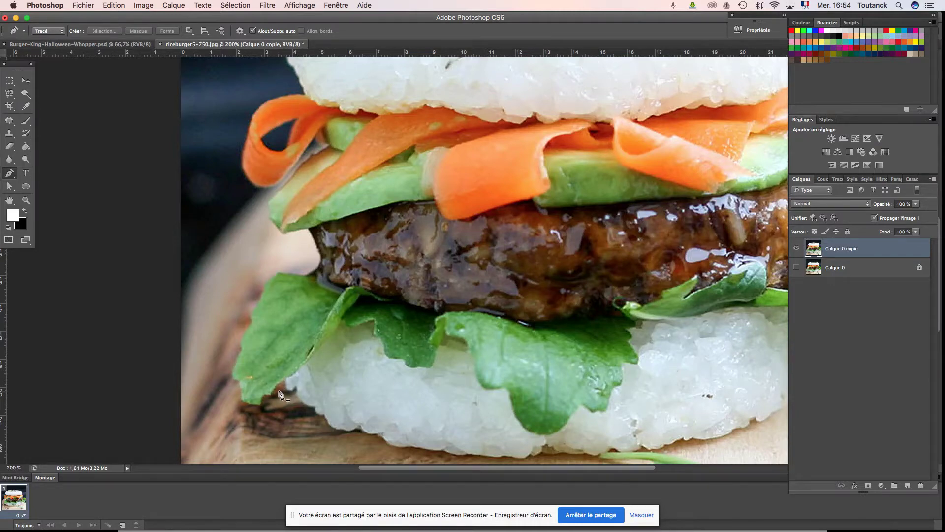
pyautogui.click(290, 375)
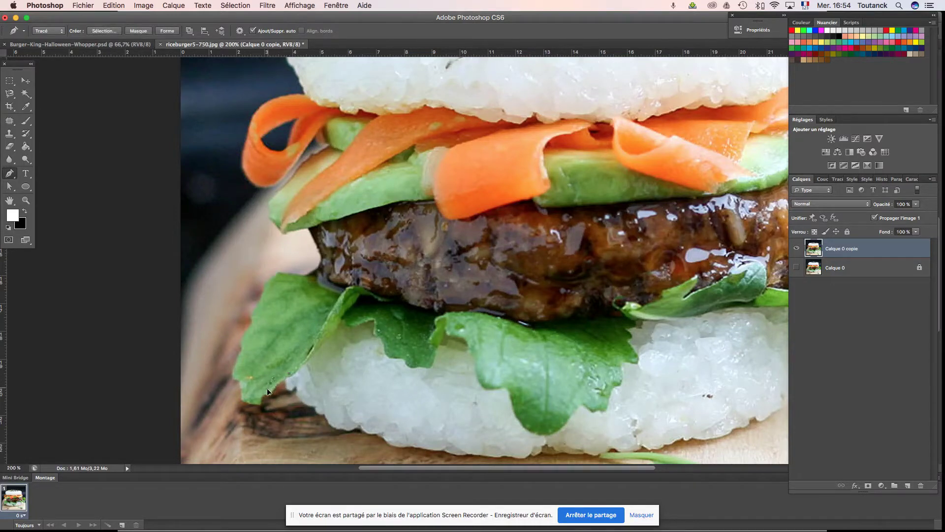
# Start the Pen path at the lower leaf and trace up the burger's left side past the carrot
pyautogui.click(261, 398)
pyautogui.click(263, 320)
pyautogui.moveTo(320, 238); pyautogui.dragTo(303, 227)
pyautogui.click(282, 229)
pyautogui.moveTo(272, 217); pyautogui.dragTo(278, 198)
pyautogui.keyDown('ctrl'); pyautogui.click(332, 148); pyautogui.keyUp('ctrl')
pyautogui.moveTo(249, 130); pyautogui.dragTo(261, 80)
pyautogui.moveTo(261, 80); pyautogui.dragTo(257, 102)
pyautogui.moveTo(350, 101); pyautogui.dragTo(300, 71)
# Continue the path up the top bun's left edge and onto its top
pyautogui.scroll(5, 284, 214)
pyautogui.moveTo(278, 207); pyautogui.dragTo(279, 197)
pyautogui.click(280, 159)
pyautogui.click(296, 137)
pyautogui.moveTo(308, 126); pyautogui.dragTo(333, 111)
pyautogui.click(357, 106)
pyautogui.moveTo(382, 104); pyautogui.dragTo(441, 94)
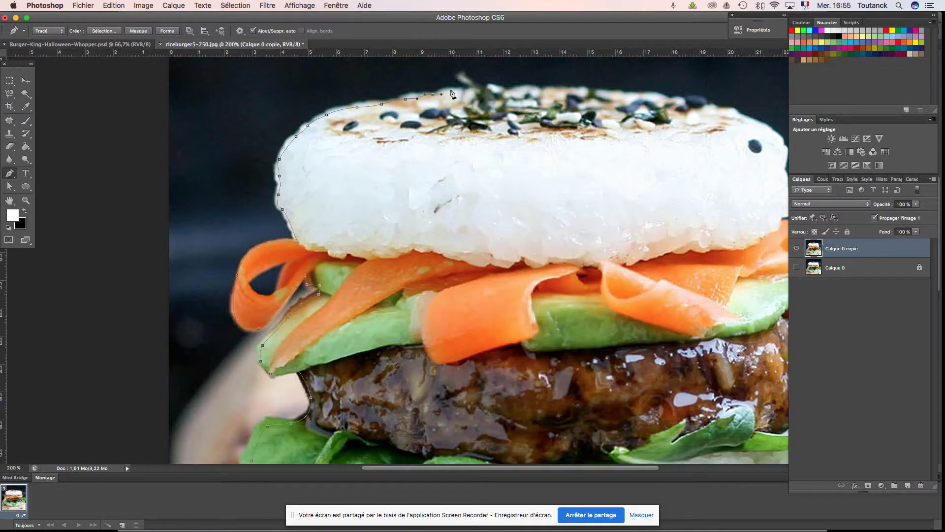
# Extend the path right along the top bun to its right shoulder
pyautogui.moveTo(492, 104)
pyautogui.mouseDown()
pyautogui.moveTo(481, 120)
pyautogui.moveTo(405, 157)
pyautogui.moveTo(493, 153)
pyautogui.mouseUp()
pyautogui.click(503, 153)
pyautogui.click(536, 155)
pyautogui.click(557, 156)
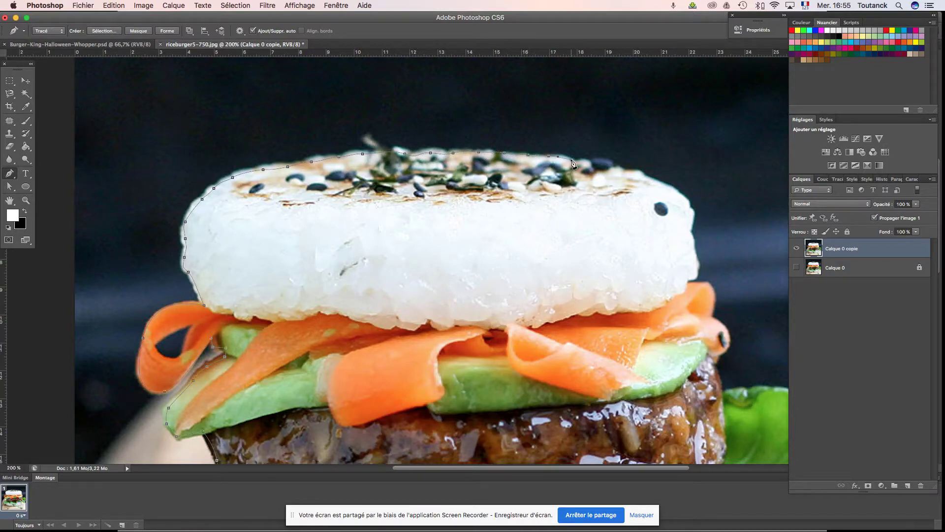
pyautogui.click(576, 162)
pyautogui.click(622, 169)
pyautogui.click(641, 175)
pyautogui.click(669, 187)
pyautogui.click(685, 202)
# Carry the path down the top bun's right side to its lower right corner
pyautogui.moveTo(689, 233); pyautogui.dragTo(693, 249)
pyautogui.click(694, 253)
pyautogui.click(694, 276)
pyautogui.moveTo(684, 279); pyautogui.dragTo(684, 285)
pyautogui.press('super+plus')
# Trace the path down past the carrot with a sharp corner and onto the patty edge
pyautogui.moveTo(665, 275)
pyautogui.mouseDown()
pyautogui.moveTo(633, 278)
pyautogui.moveTo(454, 226)
pyautogui.mouseUp()
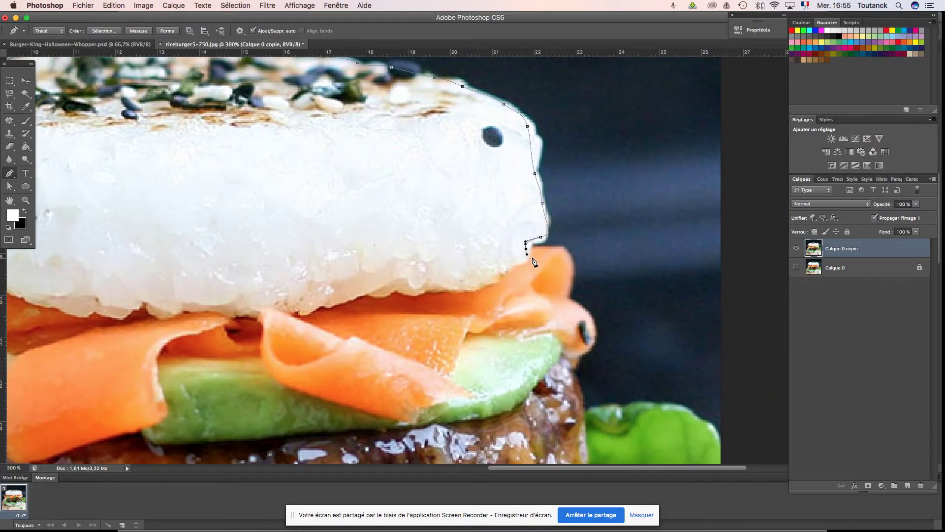
pyautogui.moveTo(567, 263); pyautogui.dragTo(579, 311)
pyautogui.scroll(-3, 594, 325)
pyautogui.moveTo(568, 298); pyautogui.dragTo(536, 316)
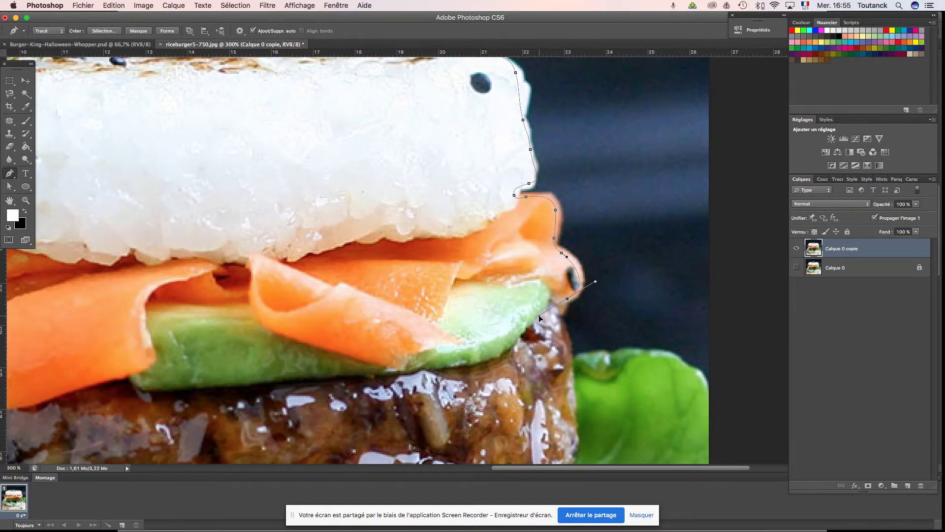
pyautogui.moveTo(536, 317); pyautogui.dragTo(517, 174)
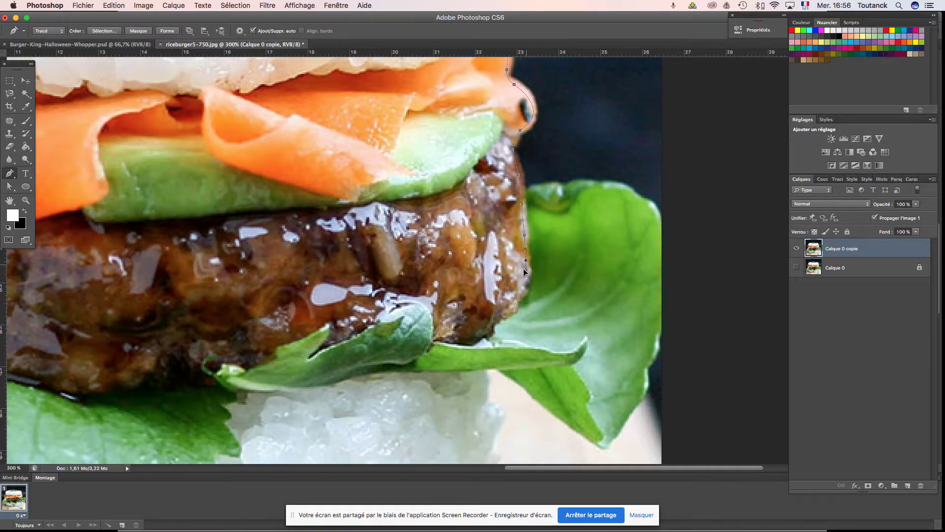
pyautogui.click(487, 332)
pyautogui.click(495, 348)
# Outline the leaf edges below the patty on the burger's right side
pyautogui.moveTo(525, 348); pyautogui.dragTo(556, 353)
pyautogui.click(575, 353)
pyautogui.click(585, 342)
pyautogui.click(562, 364)
pyautogui.scroll(-3, 480, 355)
pyautogui.scroll(-2, 485, 325)
# Follow the rice edge down and around the burger's bottom right
pyautogui.click(488, 309)
pyautogui.click(490, 333)
pyautogui.moveTo(492, 360); pyautogui.dragTo(489, 373)
pyautogui.click(485, 396)
pyautogui.moveTo(475, 406); pyautogui.dragTo(464, 418)
pyautogui.moveTo(464, 418); pyautogui.dragTo(564, 187)
pyautogui.click(565, 184)
pyautogui.click(548, 206)
pyautogui.moveTo(525, 221); pyautogui.dragTo(386, 271)
pyautogui.click(494, 233)
# Trace the bottom rice base leftward toward its left end
pyautogui.scroll(1, 415, 253)
pyautogui.click(367, 280)
pyautogui.click(334, 280)
pyautogui.moveTo(299, 282)
pyautogui.mouseDown()
pyautogui.moveTo(280, 285)
pyautogui.moveTo(573, 243)
pyautogui.moveTo(517, 231)
pyautogui.mouseUp()
pyautogui.click(493, 241)
pyautogui.click(431, 238)
pyautogui.click(399, 231)
pyautogui.moveTo(365, 230); pyautogui.dragTo(357, 230)
pyautogui.click(321, 219)
pyautogui.moveTo(303, 209); pyautogui.dragTo(279, 211)
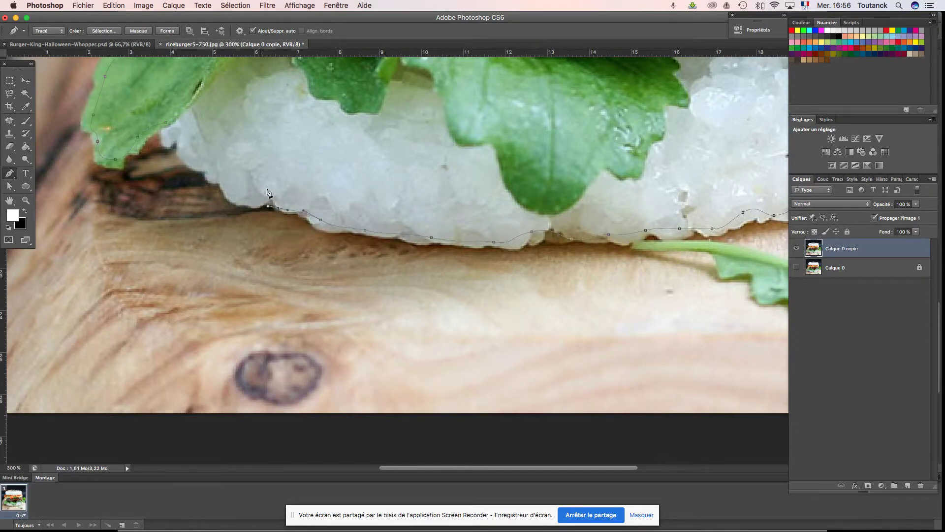
# Undo two stray points, re-place the rice curve, and close the path at its start
pyautogui.press('super+z')
pyautogui.moveTo(296, 206); pyautogui.dragTo(284, 206)
pyautogui.press('super+z')
pyautogui.moveTo(268, 195); pyautogui.dragTo(258, 197)
pyautogui.click(205, 167)
pyautogui.click(185, 162)
pyautogui.click(166, 123)
# Enclose the gap inside the carrot curl with a small closed path, then mask the layer
pyautogui.press('super+minus')
pyautogui.press('super+minus')
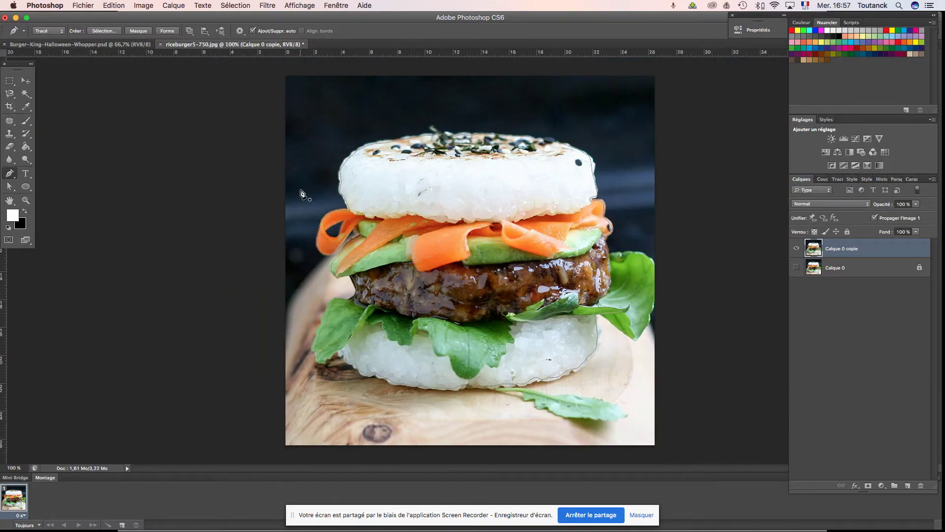
pyautogui.press('super+plus')
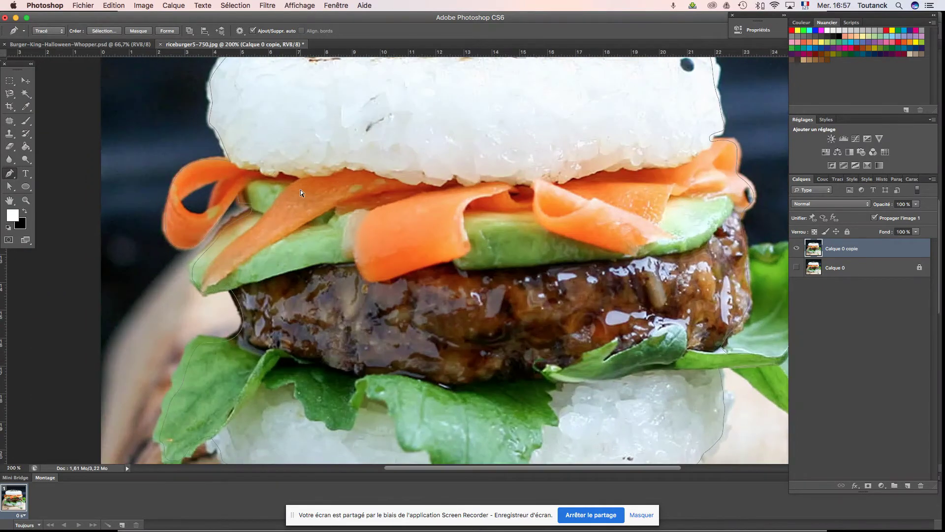
pyautogui.press('super+plus')
pyautogui.hscroll(-5, 302, 192)
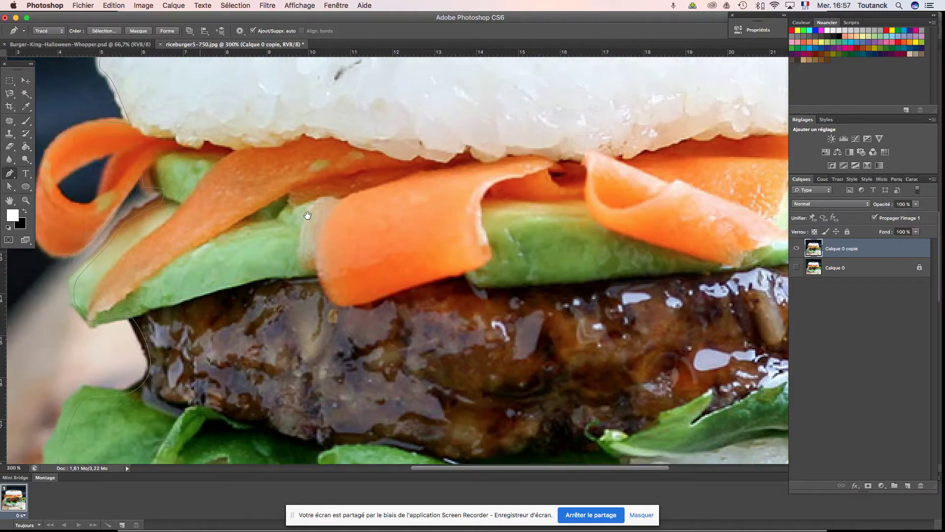
pyautogui.scroll(2, 370, 212)
pyautogui.hscroll(-5, 369, 212)
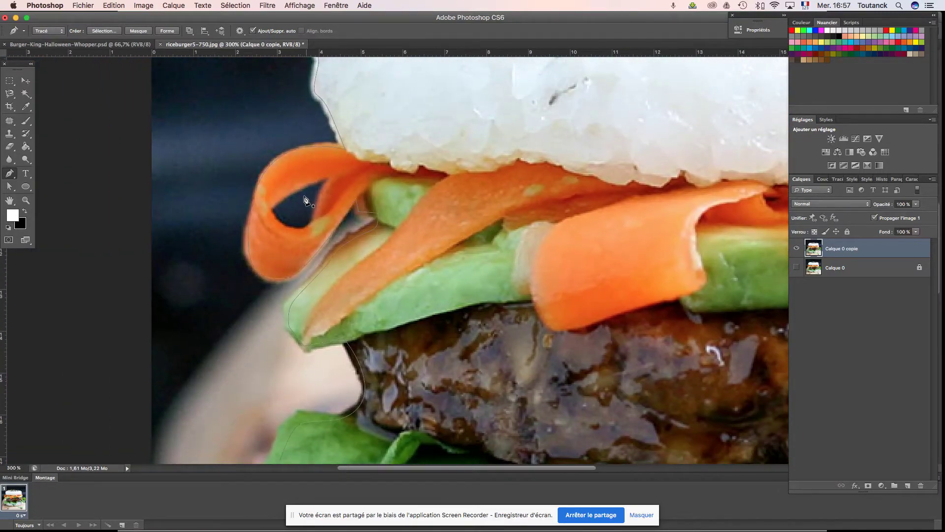
pyautogui.scroll(-1, 310, 202)
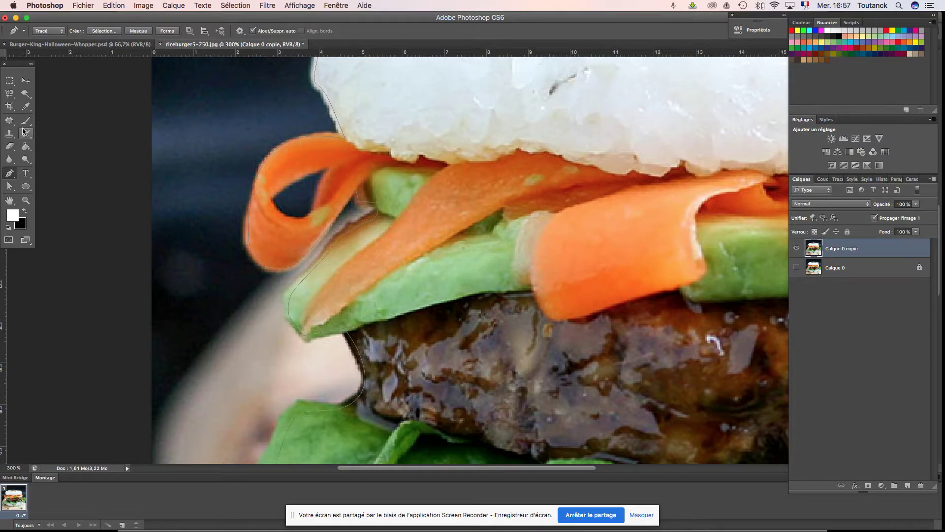
pyautogui.click(332, 166)
pyautogui.moveTo(255, 216); pyautogui.dragTo(262, 208)
pyautogui.moveTo(311, 215); pyautogui.dragTo(318, 192)
pyautogui.click(333, 168)
pyautogui.click(139, 31)
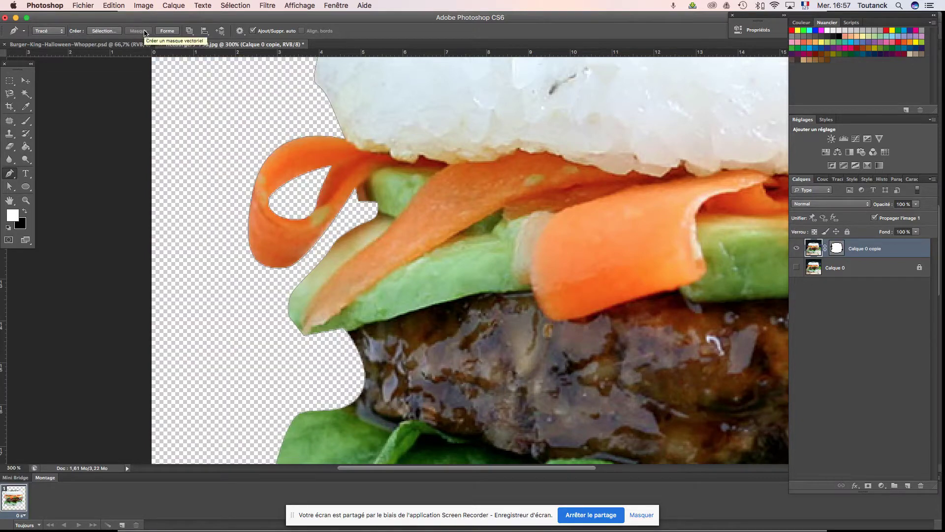
# Save the masked cutout as riceburger5-750.psd with layers kept
pyautogui.hotkey('ctrl', '-')
pyautogui.hotkey('ctrl', '-')
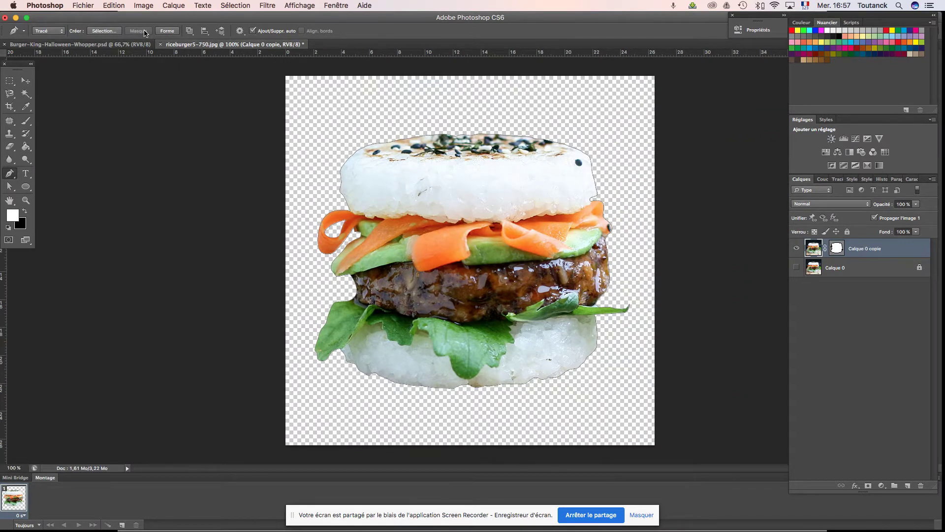
pyautogui.hotkey('ctrl', 'shift', 's')
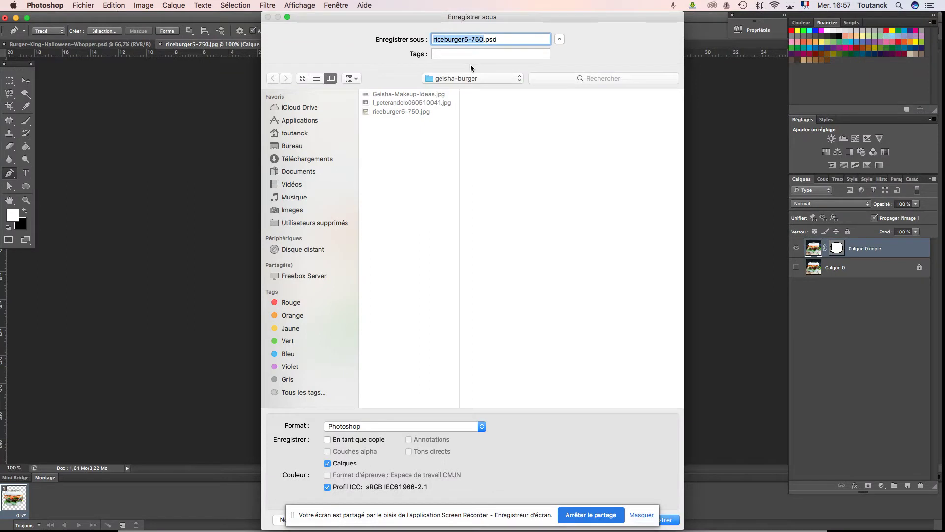
pyautogui.click(673, 522)
pyautogui.click(598, 220)
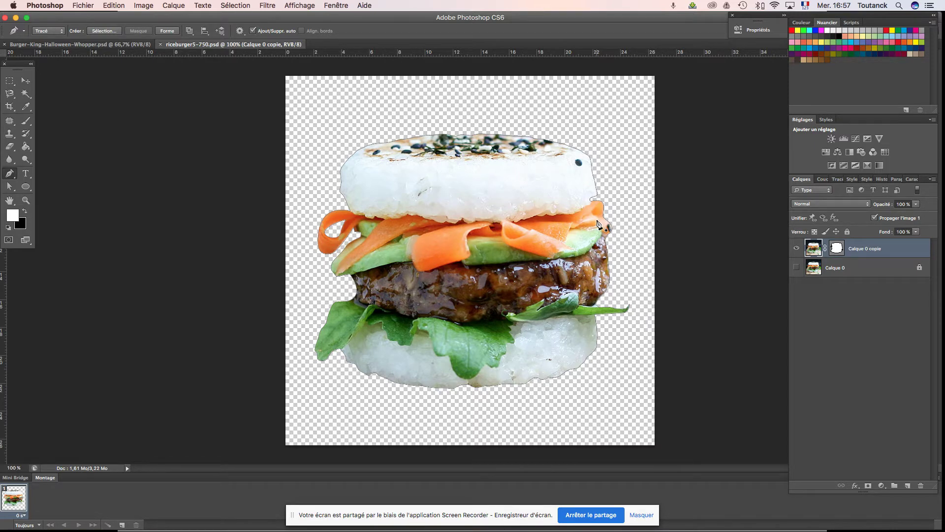
pyautogui.press('super+o')
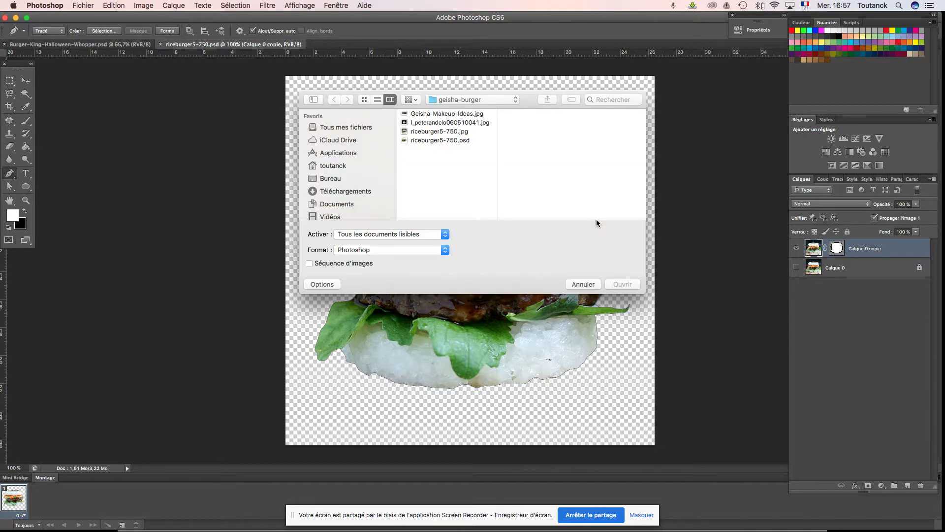
# Open art-of-burger.jpg from the _burgers/geek-burger folder
pyautogui.click(504, 98)
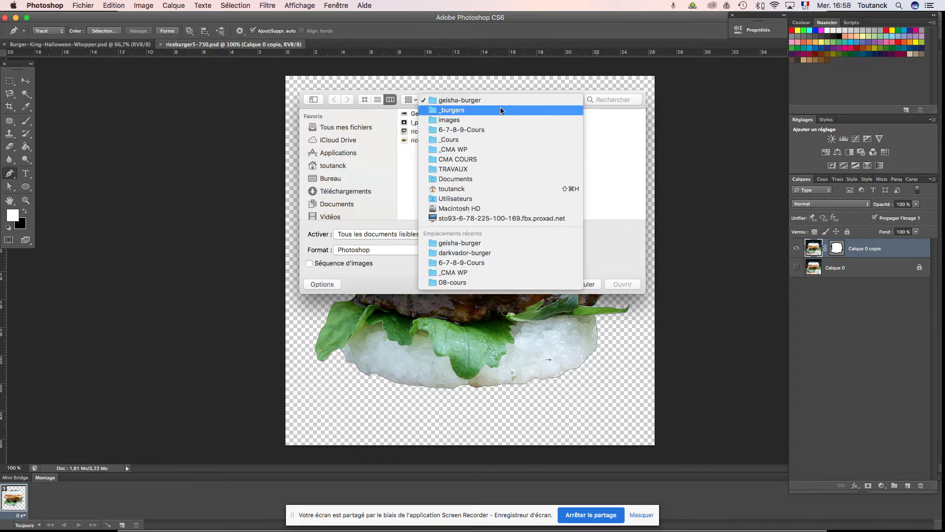
pyautogui.click(500, 108)
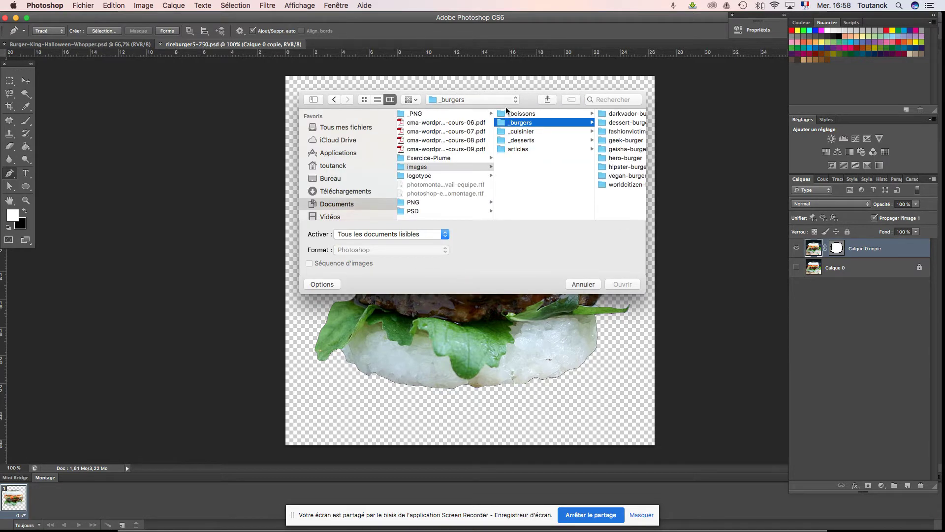
pyautogui.hscroll(2, 629, 146)
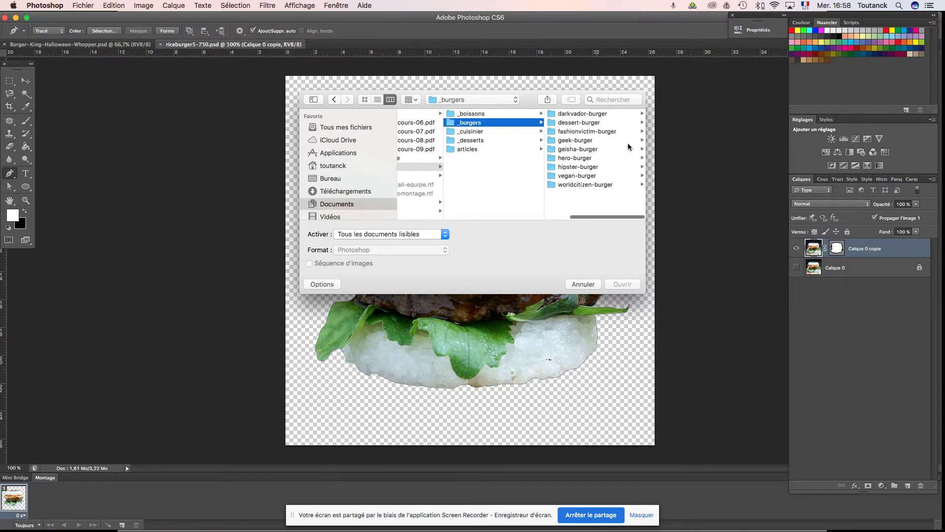
pyautogui.click(585, 143)
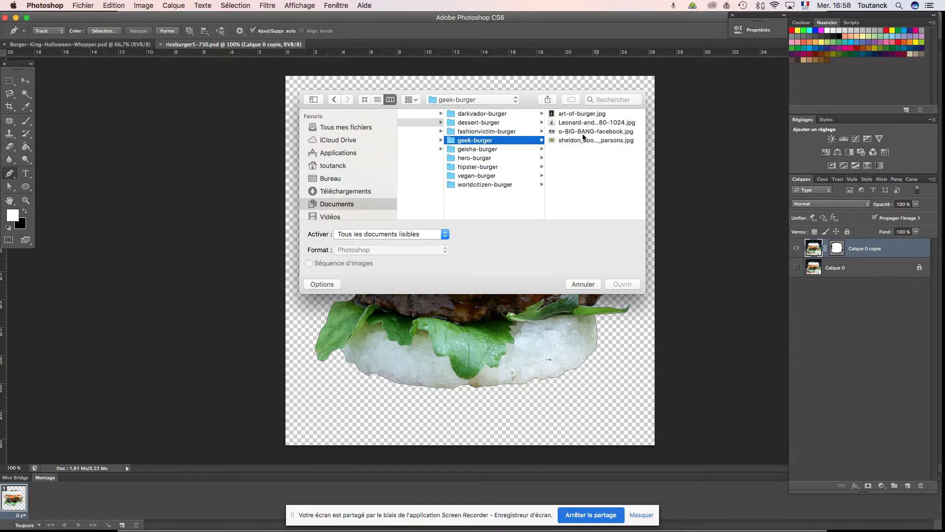
pyautogui.click(582, 115)
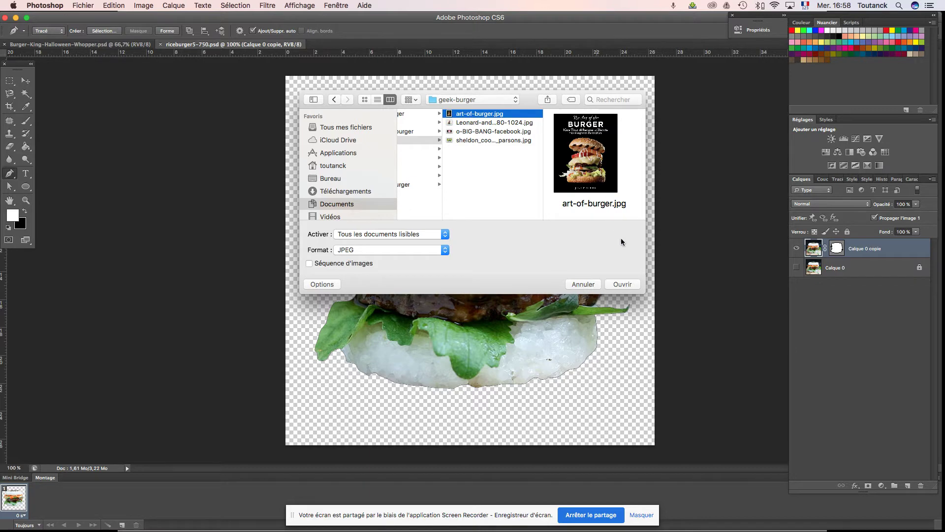
pyautogui.click(621, 284)
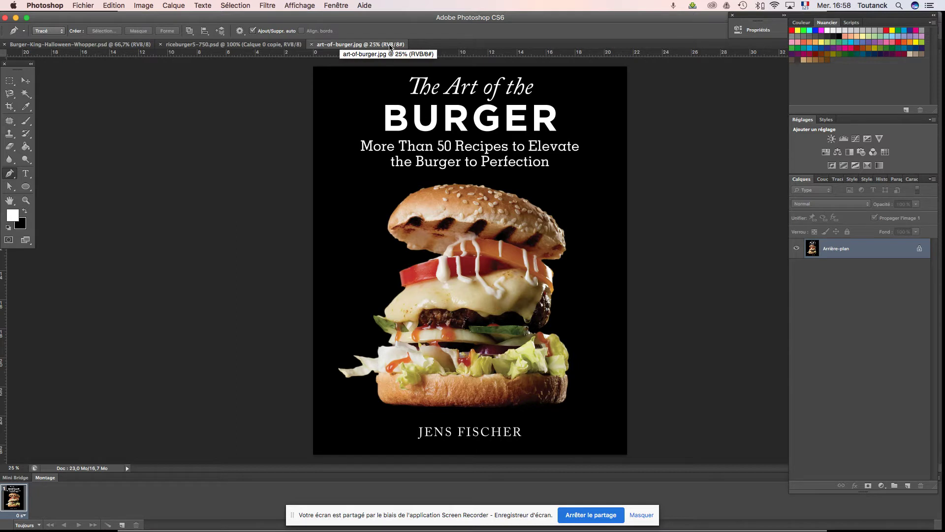
# Bring up the Image menu for the Art of the Burger cover
pyautogui.click(150, 6)
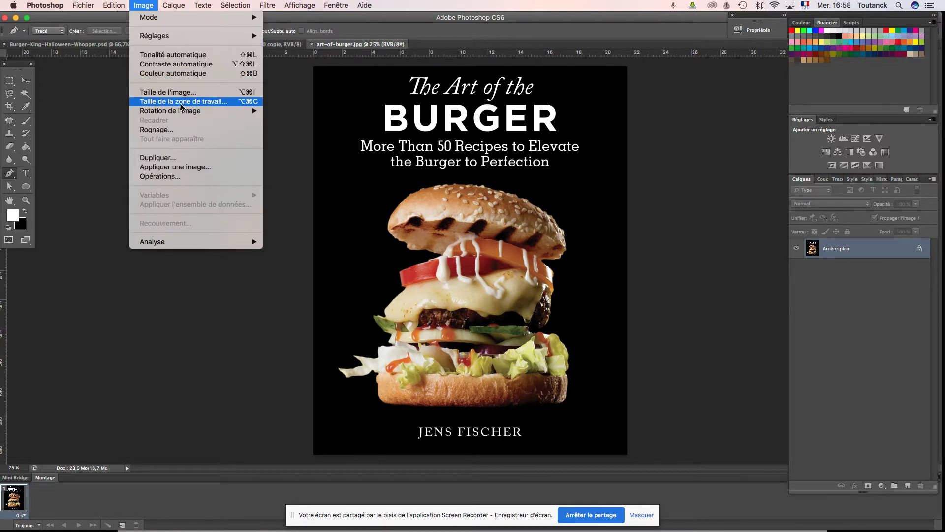
# Set the cover's resolution to 72 ppi in Image Size without resampling
pyautogui.click(176, 91)
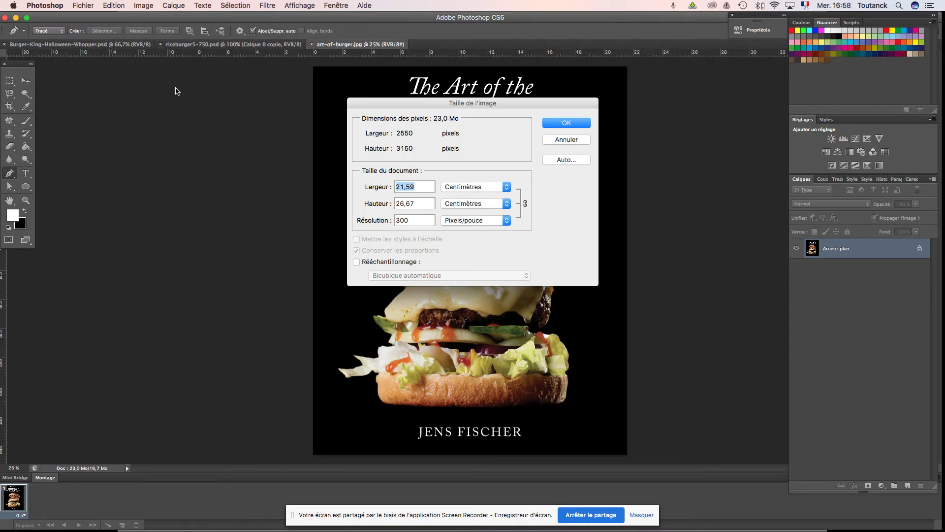
pyautogui.doubleClick(412, 220)
pyautogui.write('72')
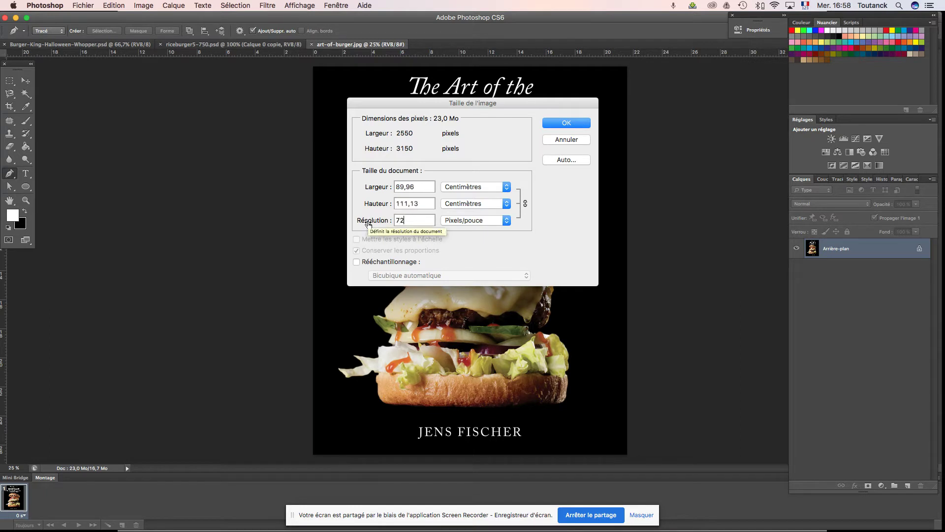
pyautogui.click(549, 124)
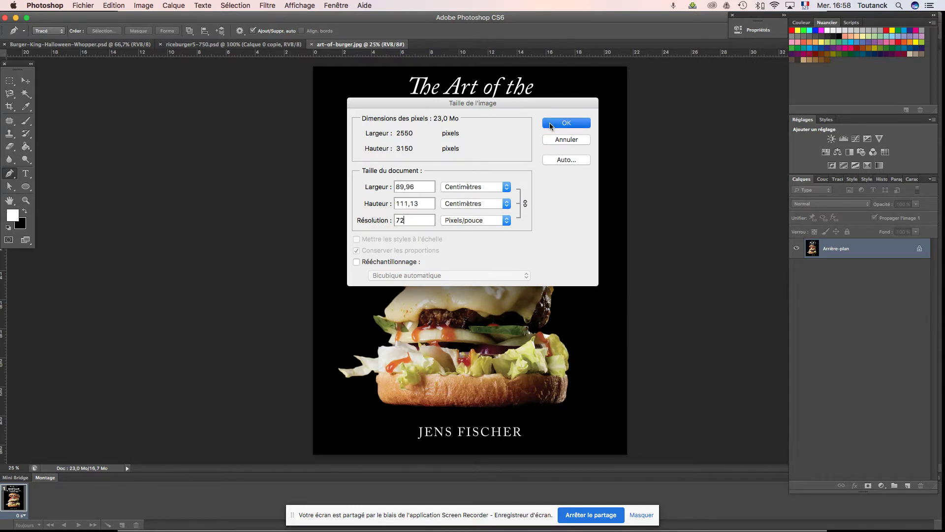
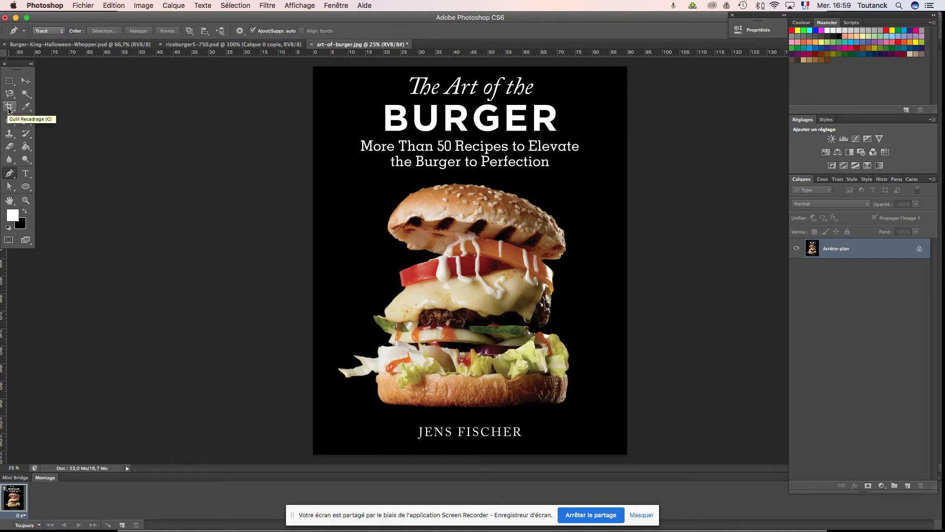
# Crop the cover with the top edge just above the burger and the bottom edge above the author name
pyautogui.click(9, 111)
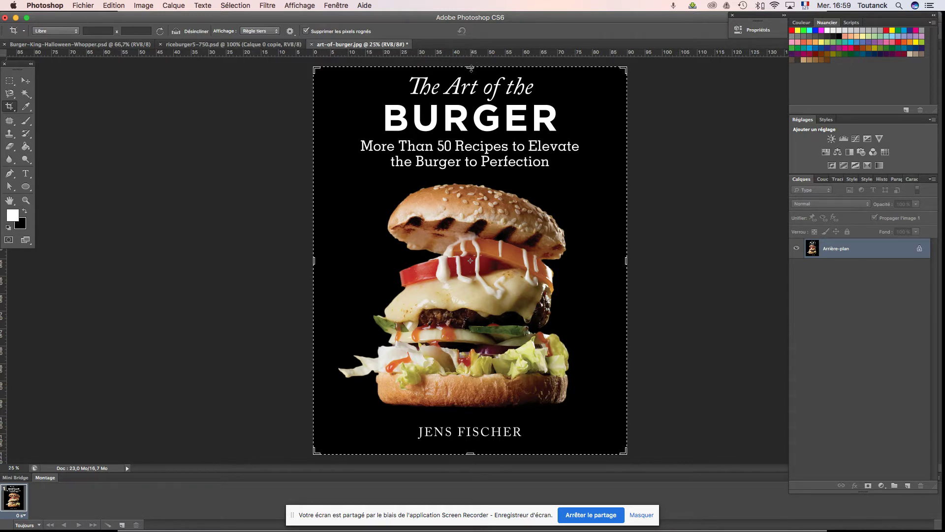
pyautogui.moveTo(471, 67); pyautogui.dragTo(471, 118)
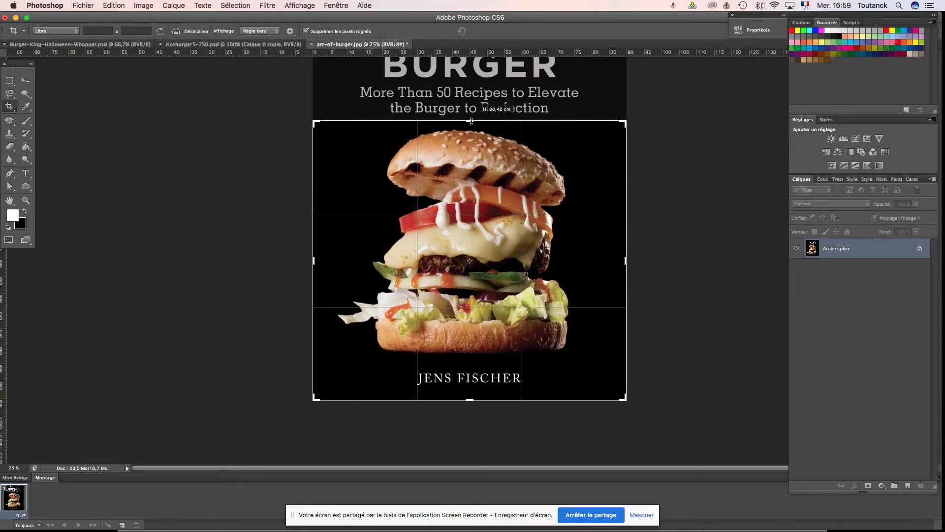
pyautogui.moveTo(471, 118); pyautogui.dragTo(470, 124)
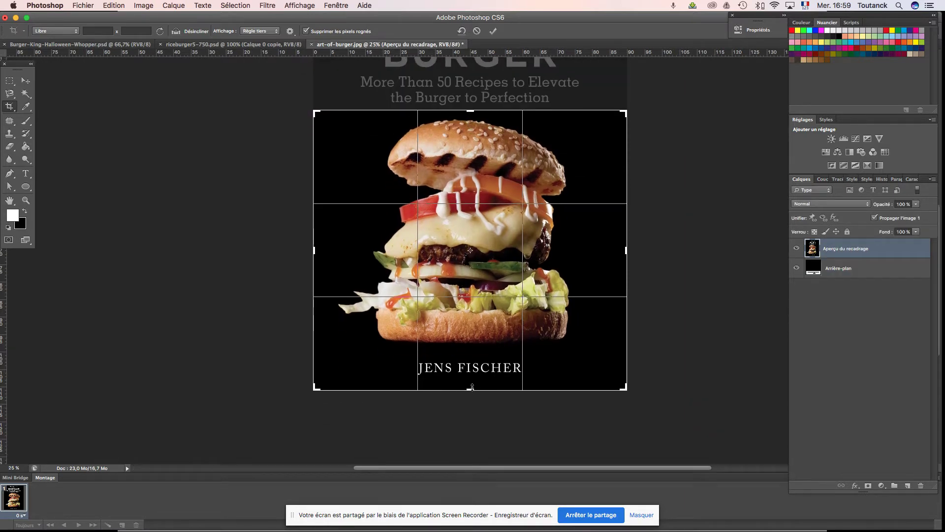
pyautogui.moveTo(470, 390); pyautogui.dragTo(471, 373)
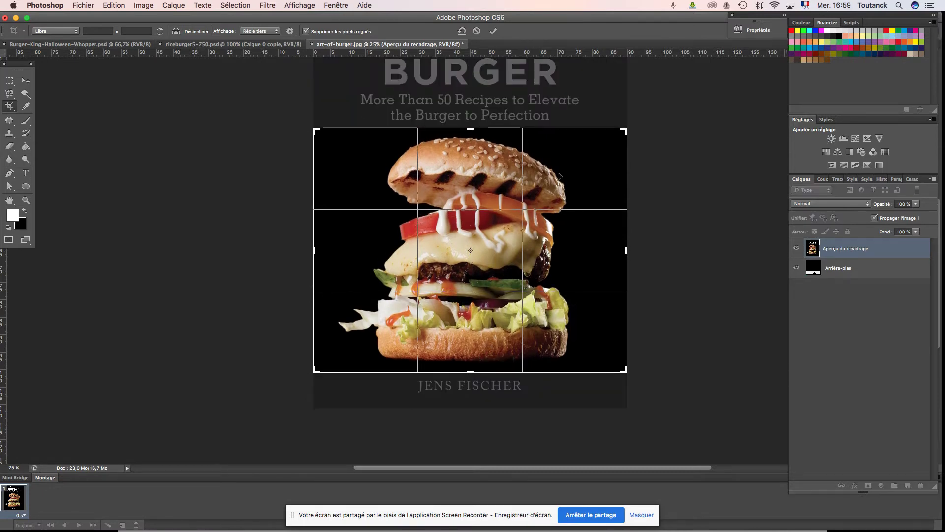
pyautogui.scroll(-1, 583, 260)
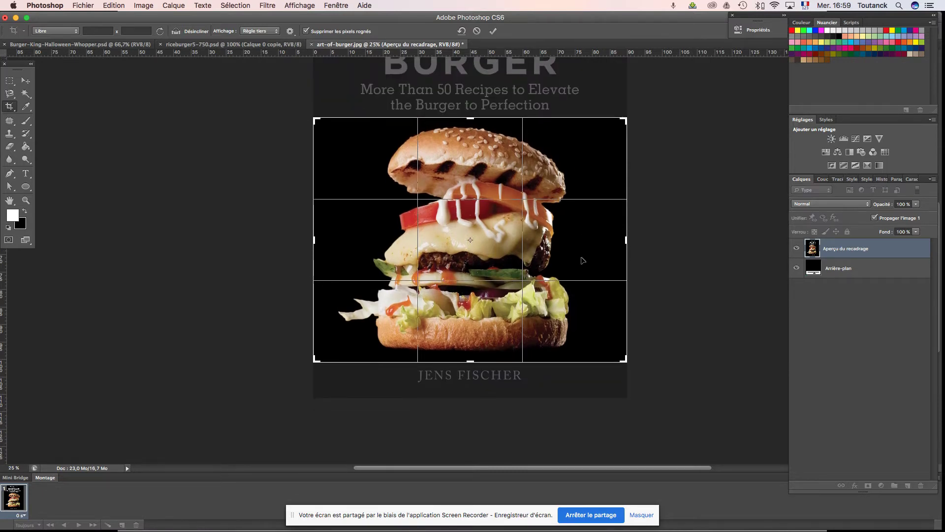
pyautogui.press('Return')
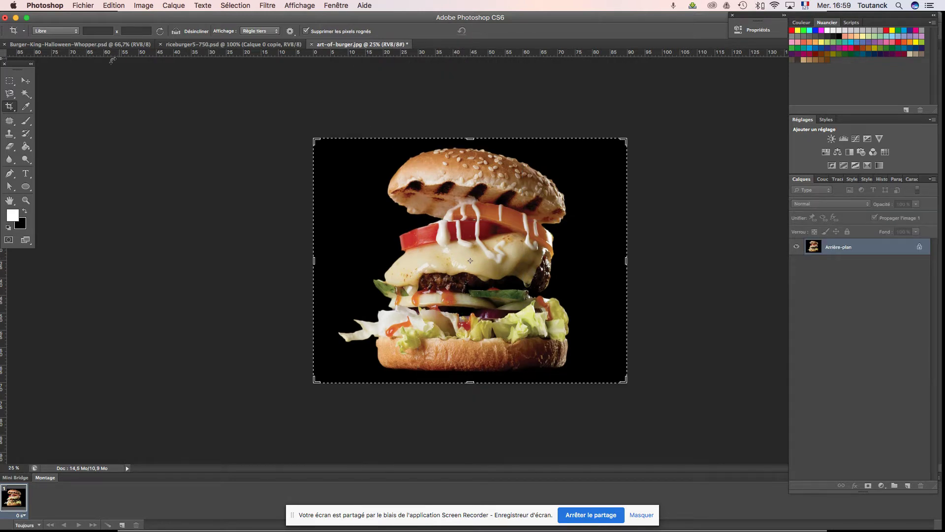
pyautogui.click(26, 82)
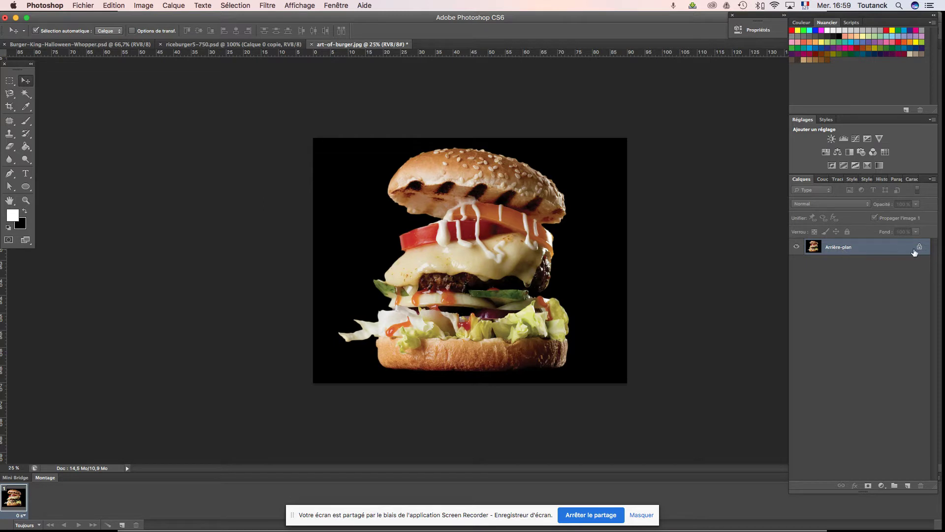
# Convert the Arrière-plan background into the editable layer Calque 0
pyautogui.doubleClick(836, 250)
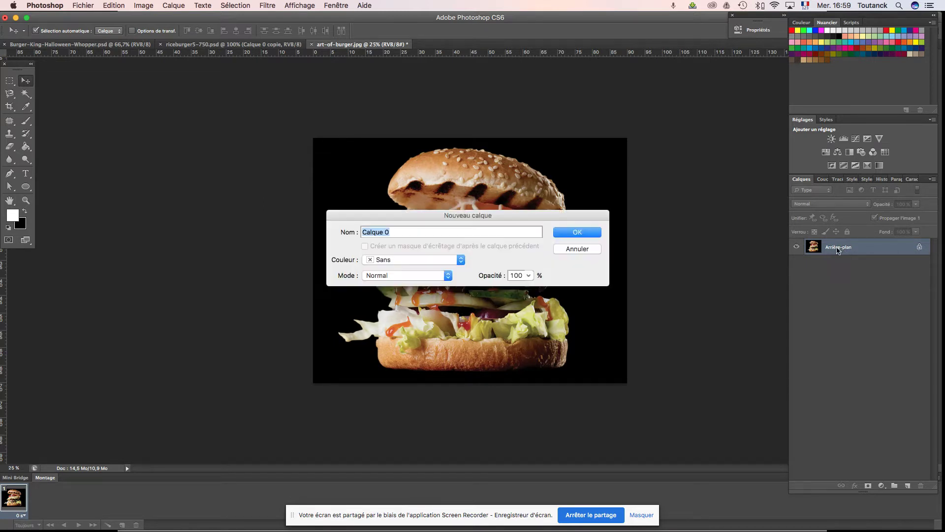
pyautogui.click(571, 232)
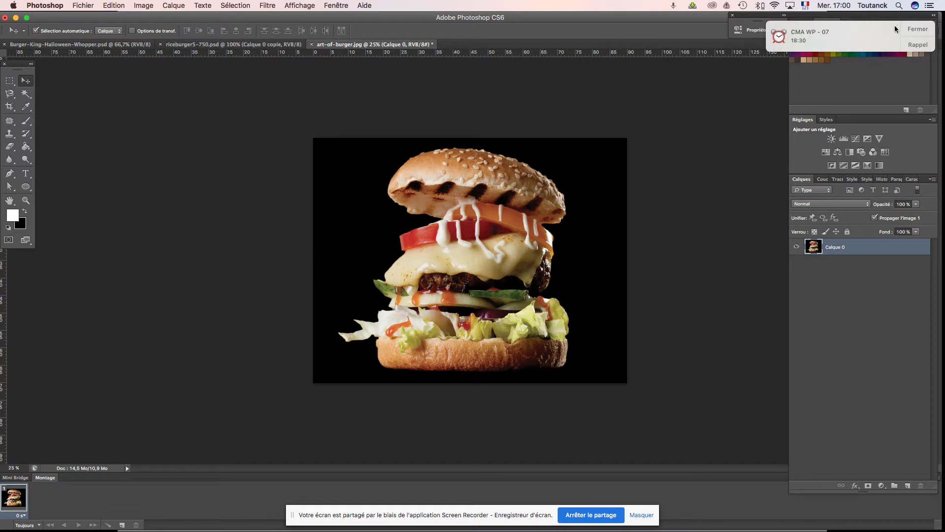
pyautogui.click(913, 30)
# Duplicate Calque 0, lock and hide the original, and make Calque 0 copie active
pyautogui.moveTo(832, 252); pyautogui.dragTo(909, 487)
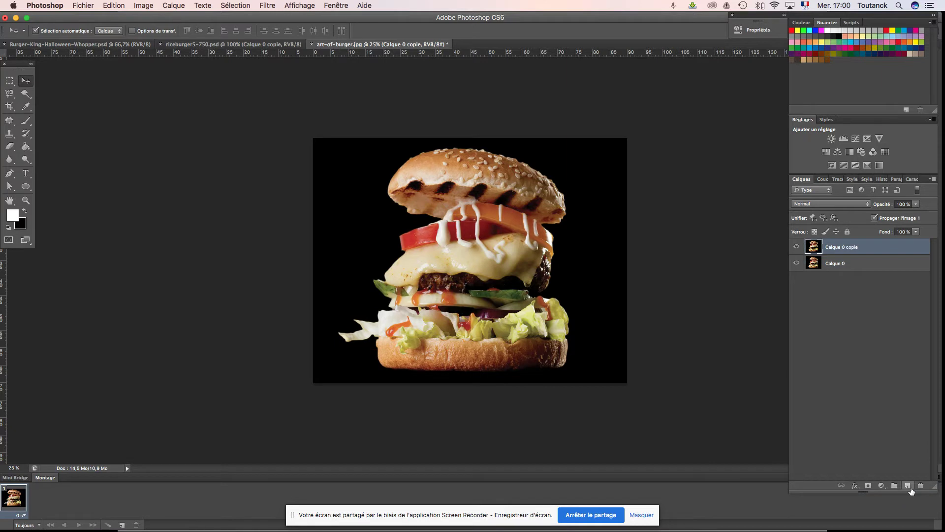
pyautogui.click(855, 269)
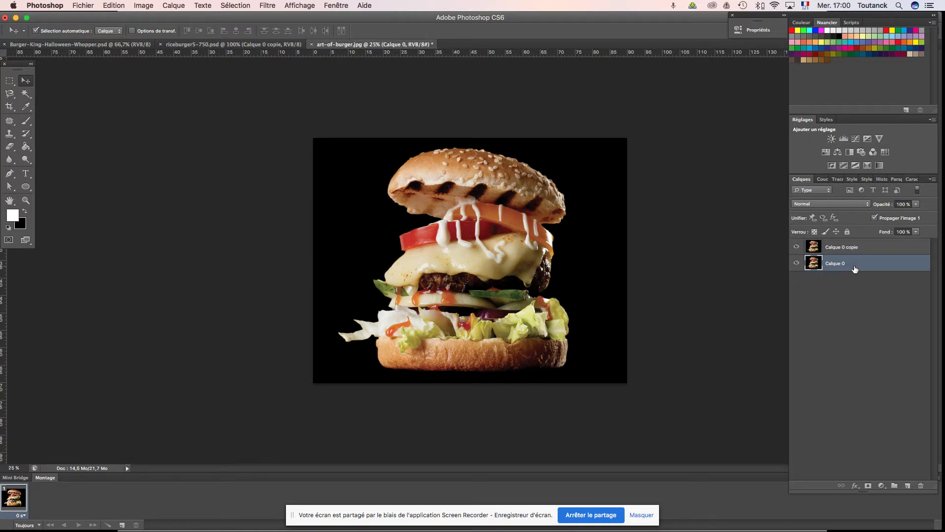
pyautogui.click(846, 232)
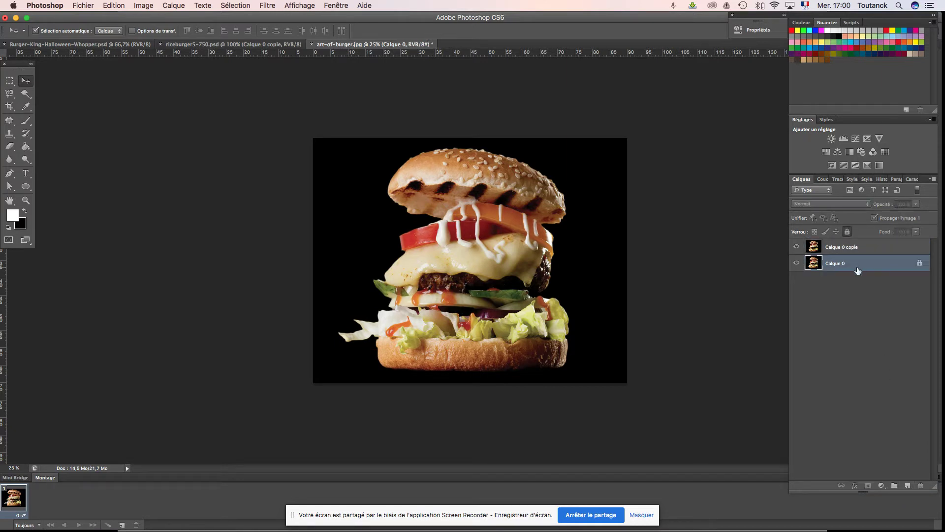
pyautogui.click(794, 265)
pyautogui.click(853, 250)
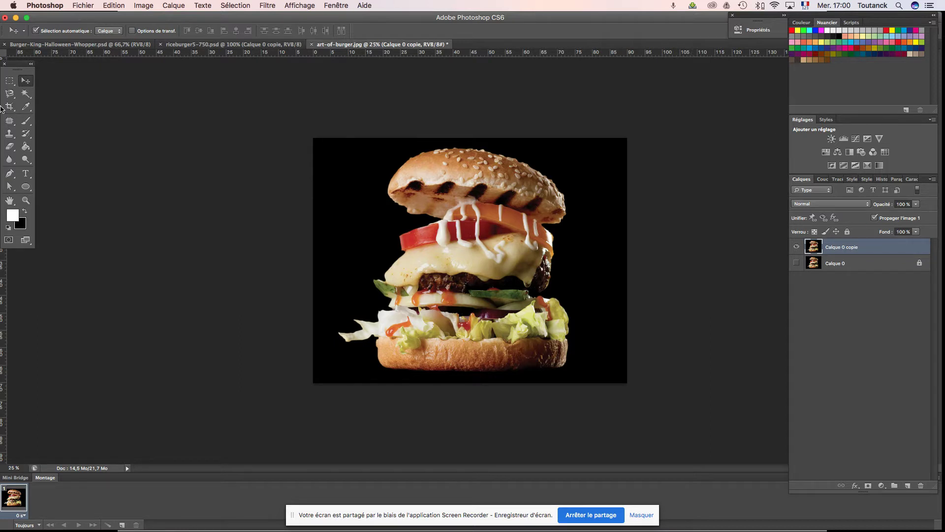
pyautogui.press('super+plus')
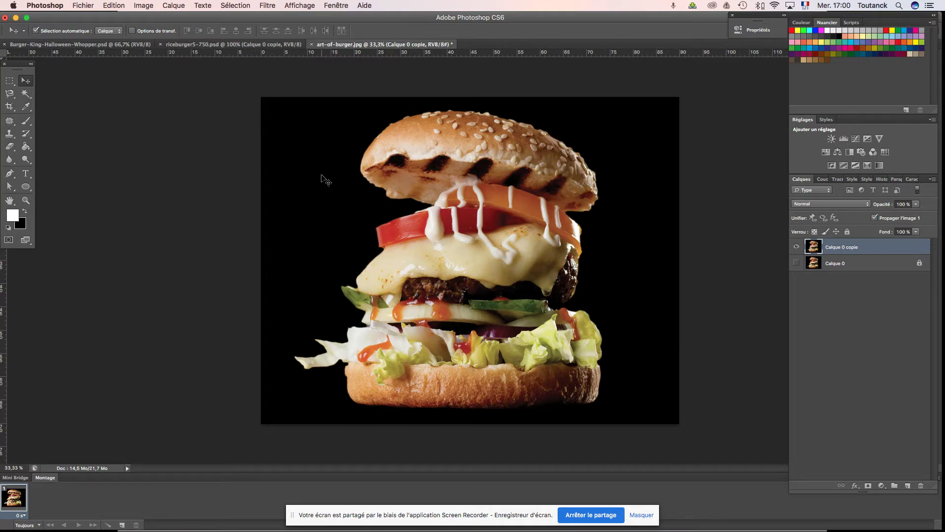
pyautogui.click(26, 94)
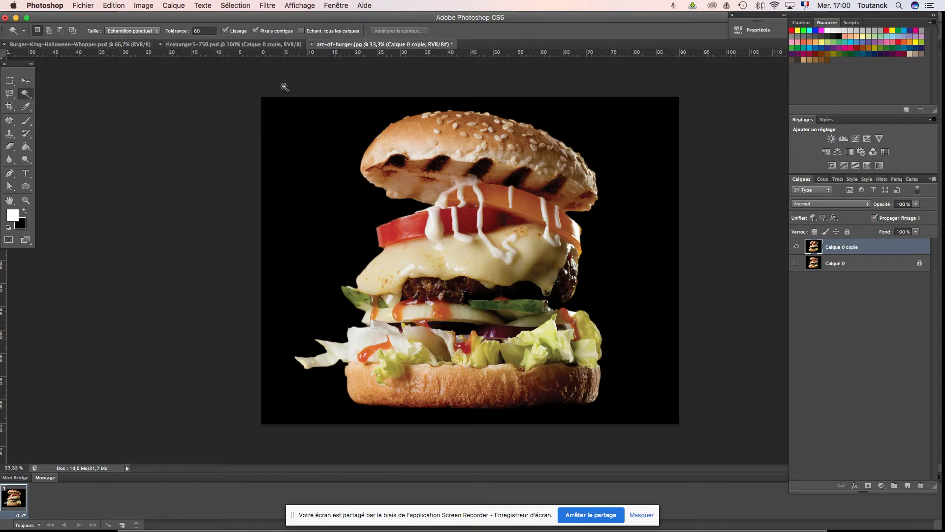
pyautogui.click(60, 32)
pyautogui.click(301, 139)
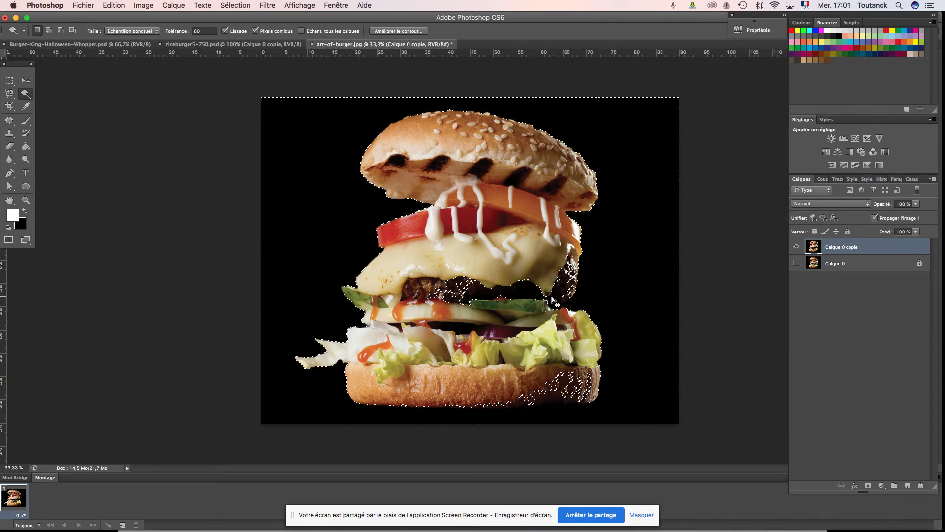
pyautogui.keyDown('shift'); pyautogui.click(463, 286); pyautogui.keyUp('shift')
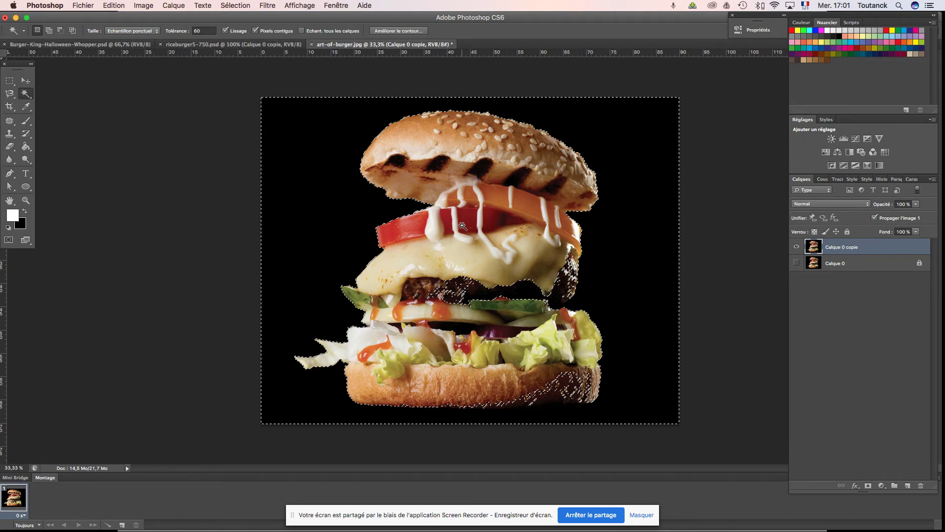
pyautogui.press('super+z')
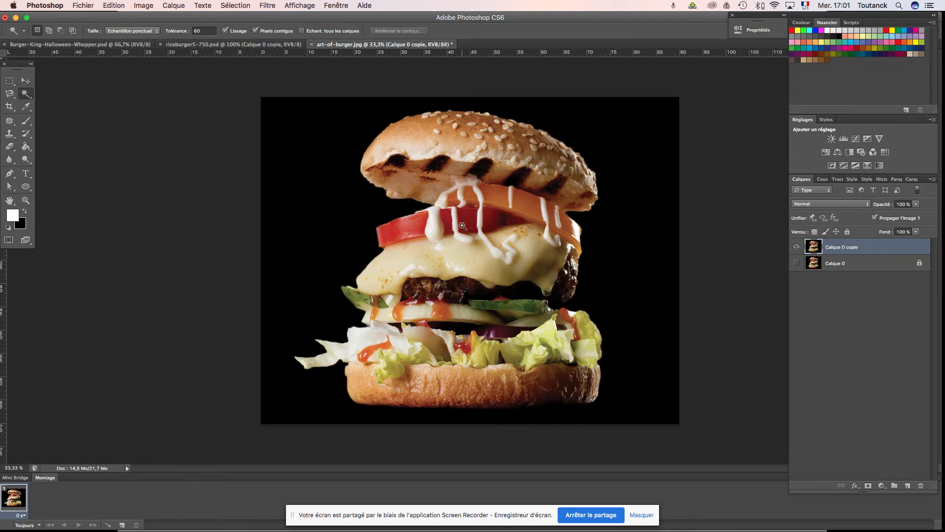
# Magic-wand the black background at tolerance 30, then deselect
pyautogui.doubleClick(202, 30)
pyautogui.write('3')
pyautogui.press('Return')
pyautogui.click(313, 156)
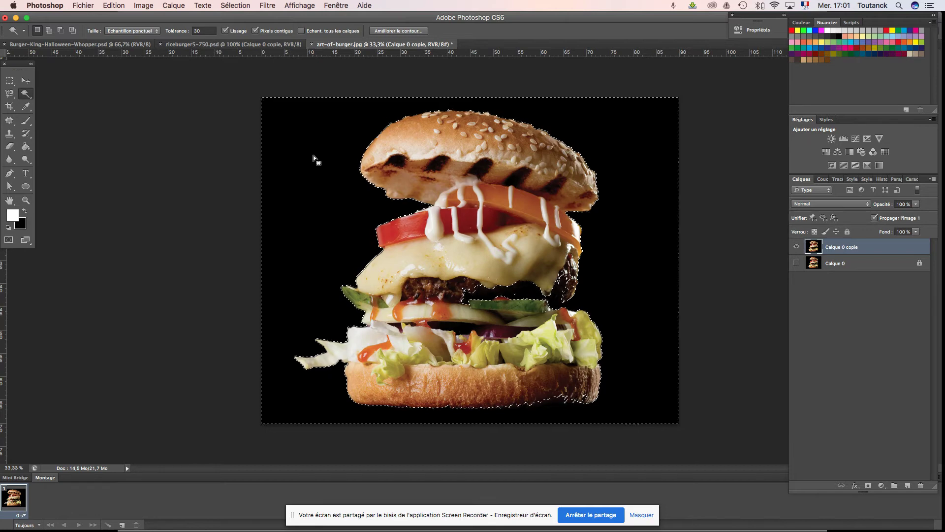
pyautogui.hotkey('ctrl', 'd')
# Try the black background selection at tolerance 20, inspect its edge, then undo it
pyautogui.click(206, 31)
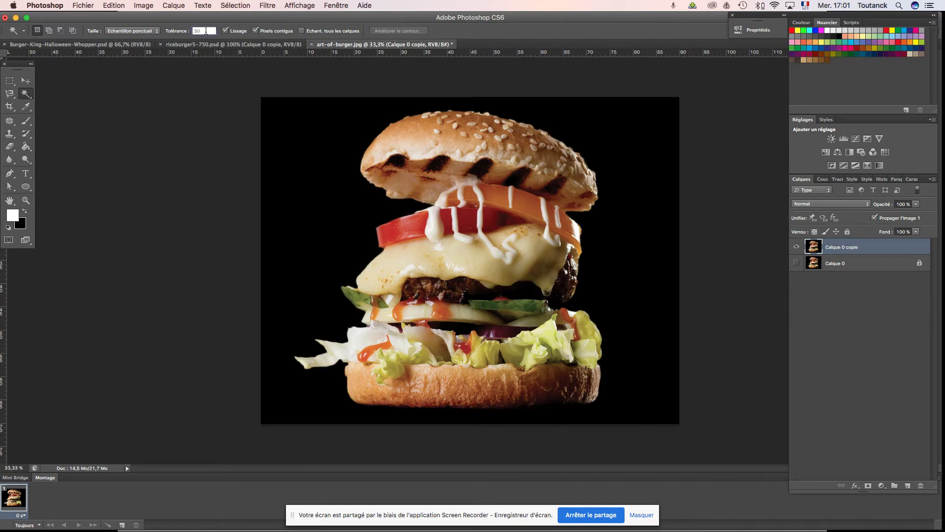
pyautogui.write('20')
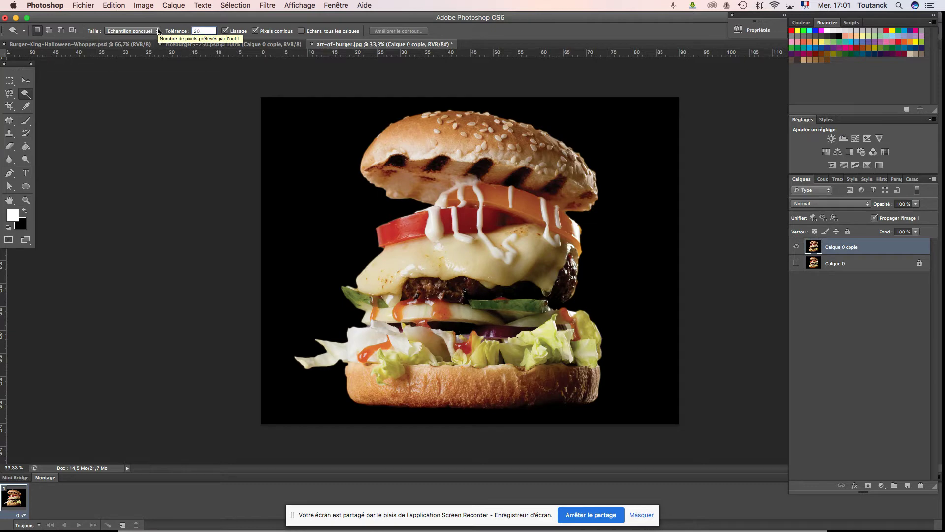
pyautogui.press('Return')
pyautogui.click(293, 146)
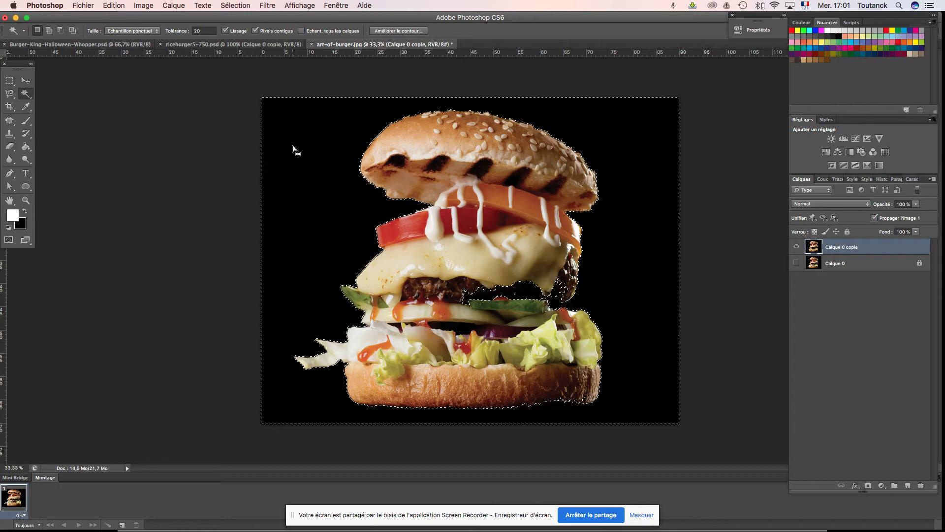
pyautogui.press('super+plus')
pyautogui.press('super+plus')
pyautogui.press('super+plus')
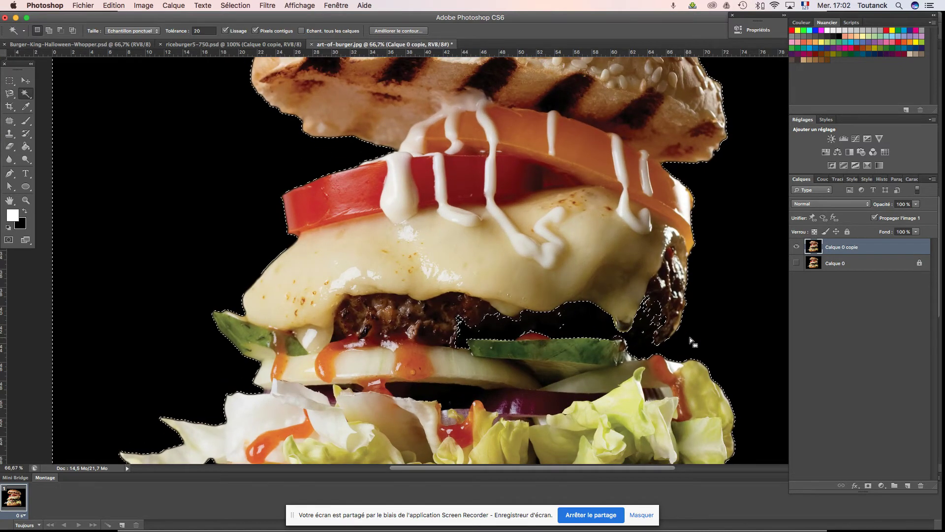
pyautogui.press('super+minus')
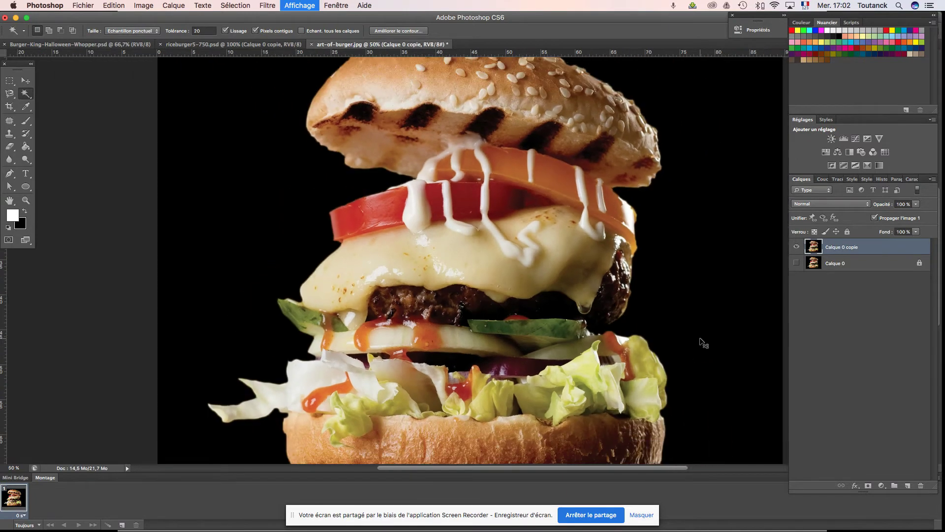
pyautogui.press('super+minus')
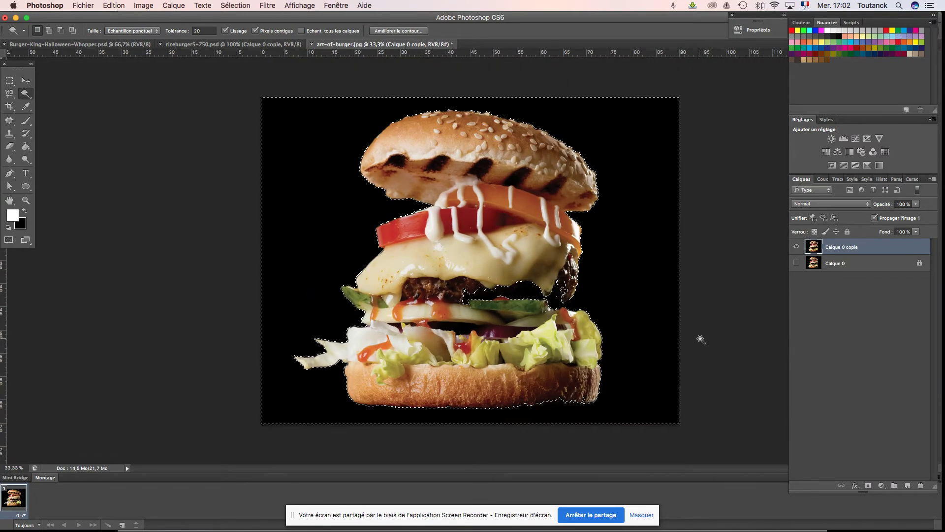
pyautogui.press('super+z')
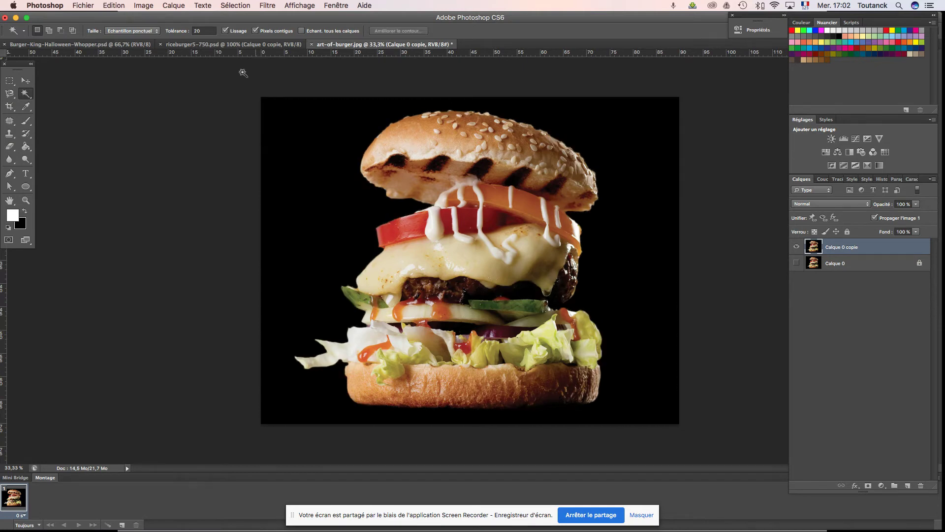
# Set the Magic Wand tolerance back to 60
pyautogui.click(204, 31)
pyautogui.write('6')
pyautogui.write('0')
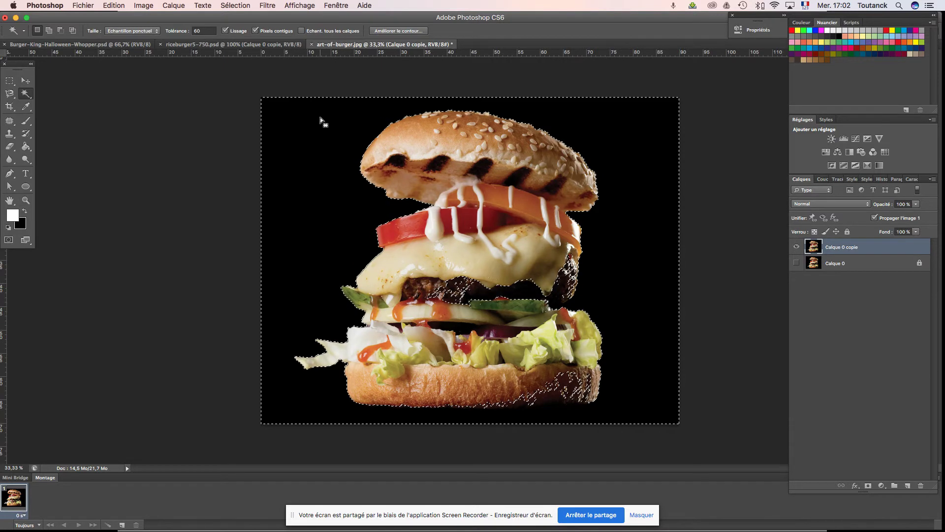
pyautogui.click(237, 6)
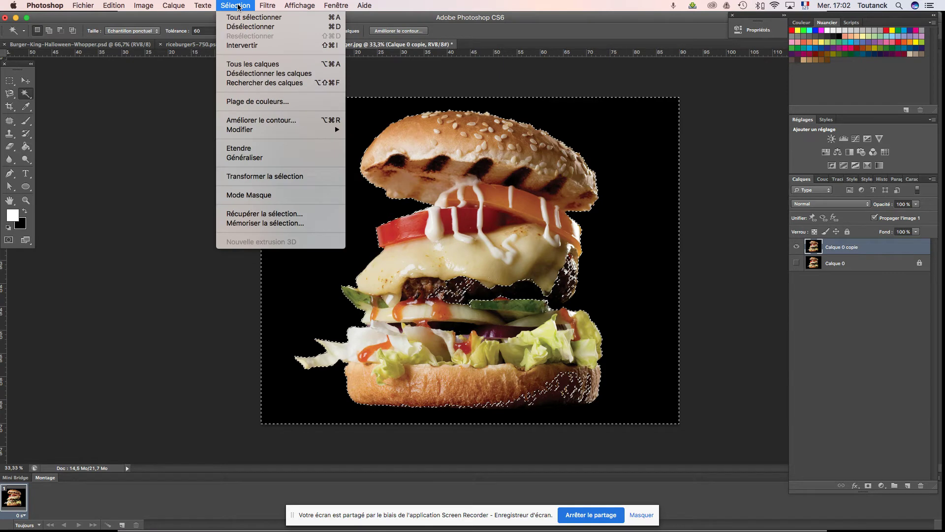
# Invert the selection to the burger and add the missed dark patty edge
pyautogui.click(244, 46)
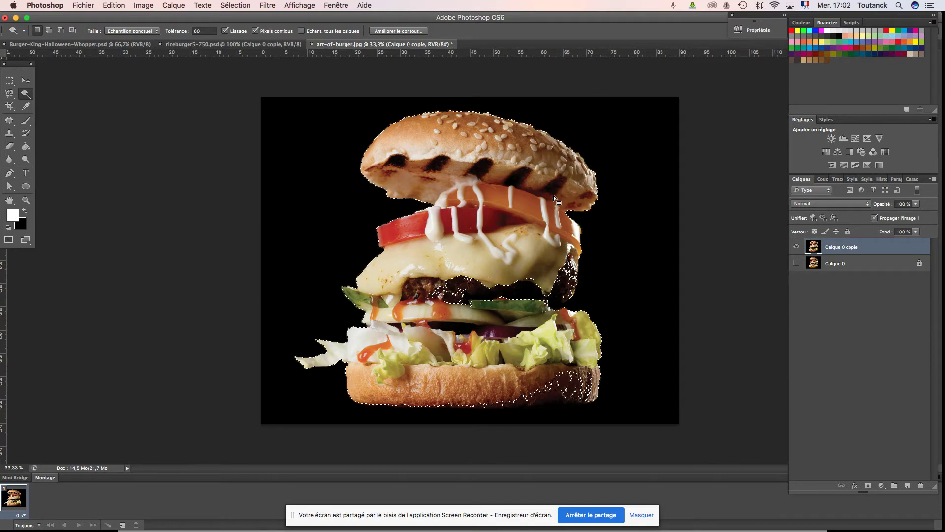
pyautogui.press('super+plus')
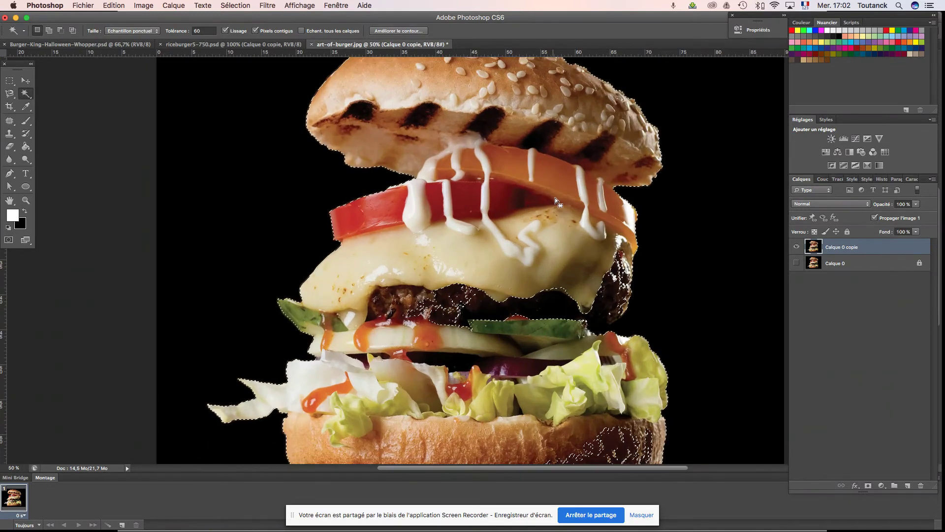
pyautogui.moveTo(565, 229); pyautogui.dragTo(494, 197)
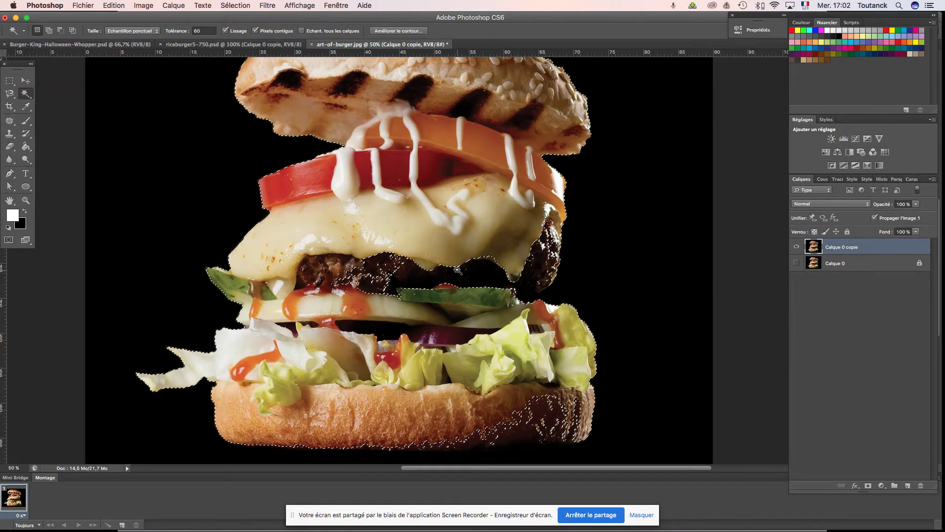
pyautogui.keyDown('shift'); pyautogui.click(528, 275); pyautogui.keyUp('shift')
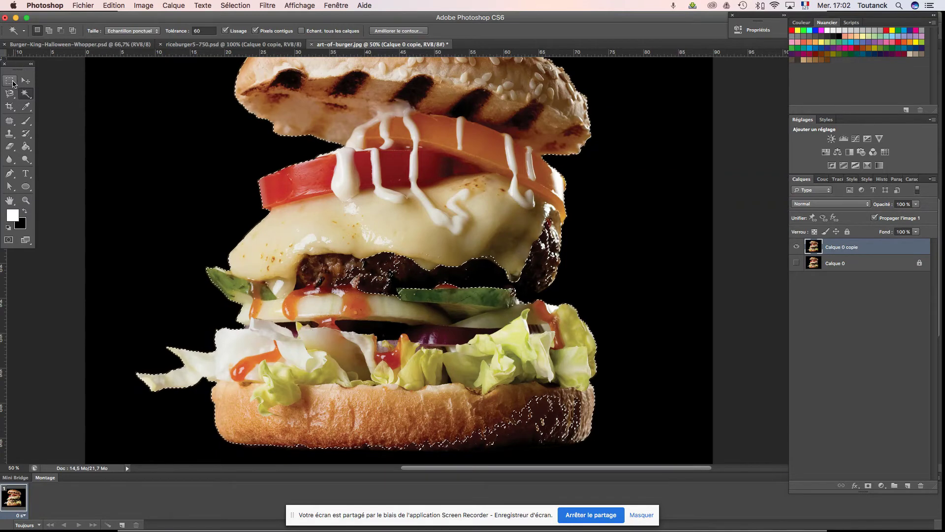
pyautogui.click(12, 82)
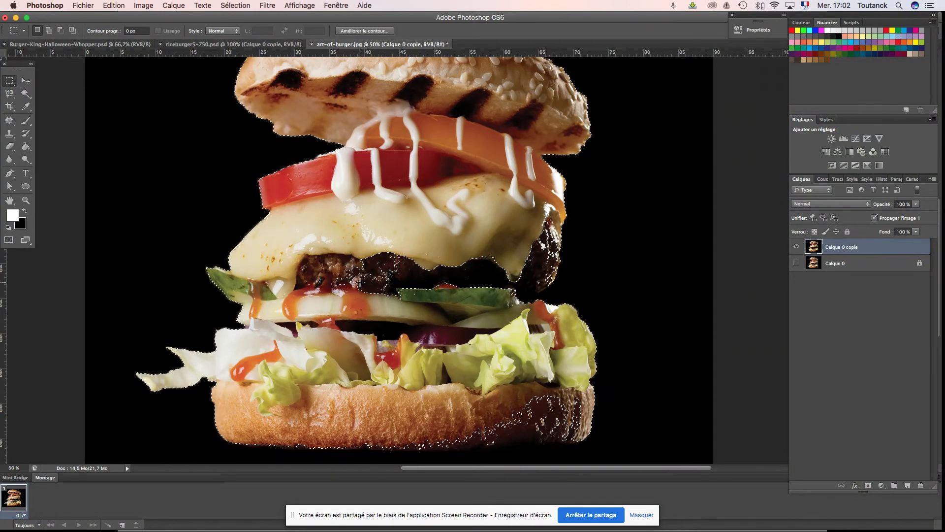
# Shift-add rectangles over the patty's left part and the area beside it
pyautogui.press('shift')
pyautogui.press('shift')
pyautogui.press('shift')
pyautogui.moveTo(326, 234); pyautogui.dragTo(435, 317)
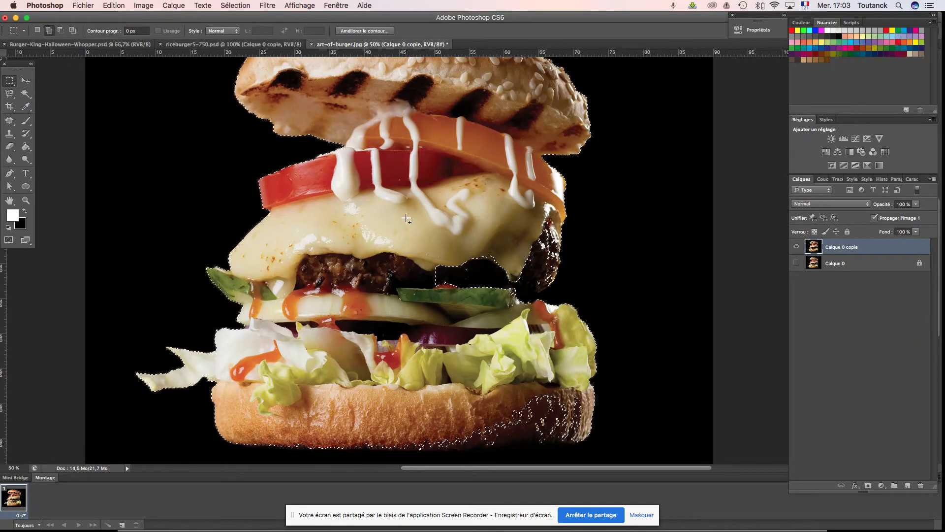
pyautogui.press('shift')
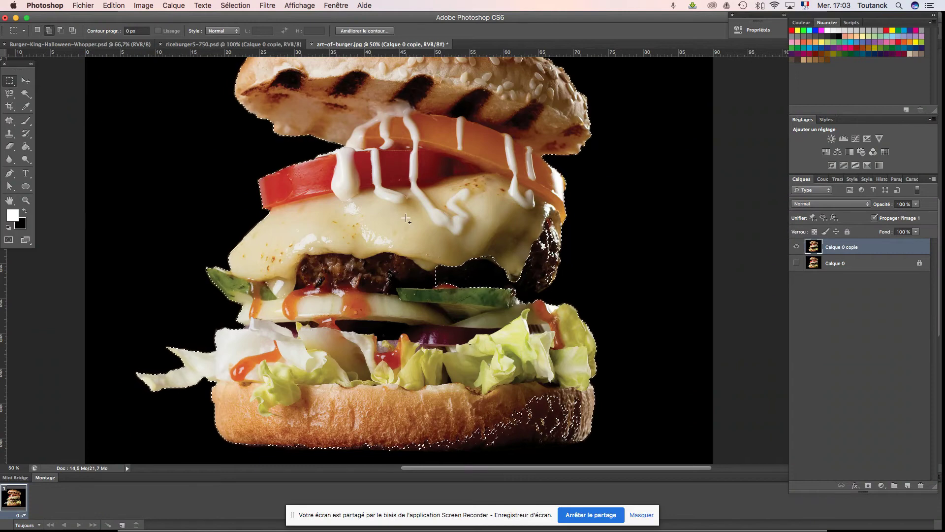
pyautogui.press('shift')
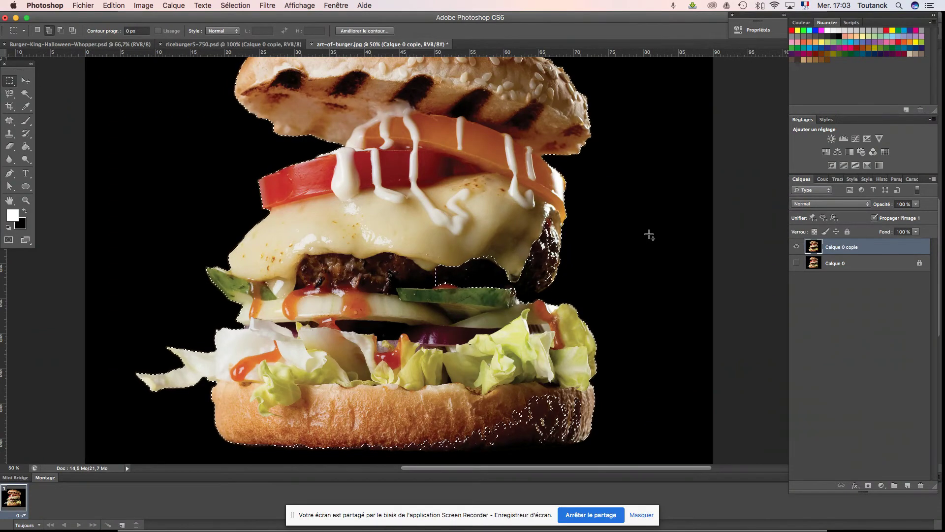
pyautogui.press('shift')
pyautogui.press('shift')
pyautogui.moveTo(419, 240); pyautogui.dragTo(539, 323)
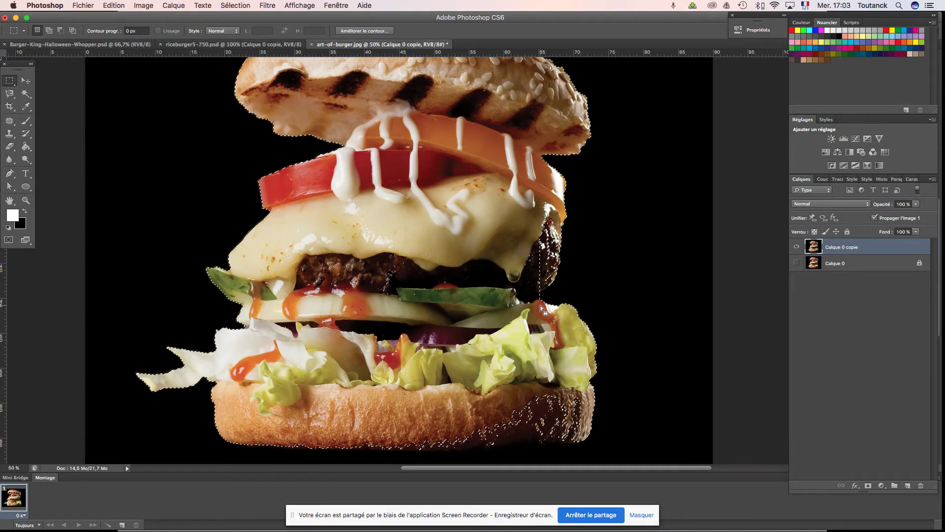
# At 100% zoom, add rectangular strips along the patty's right edge
pyautogui.press('super+1')
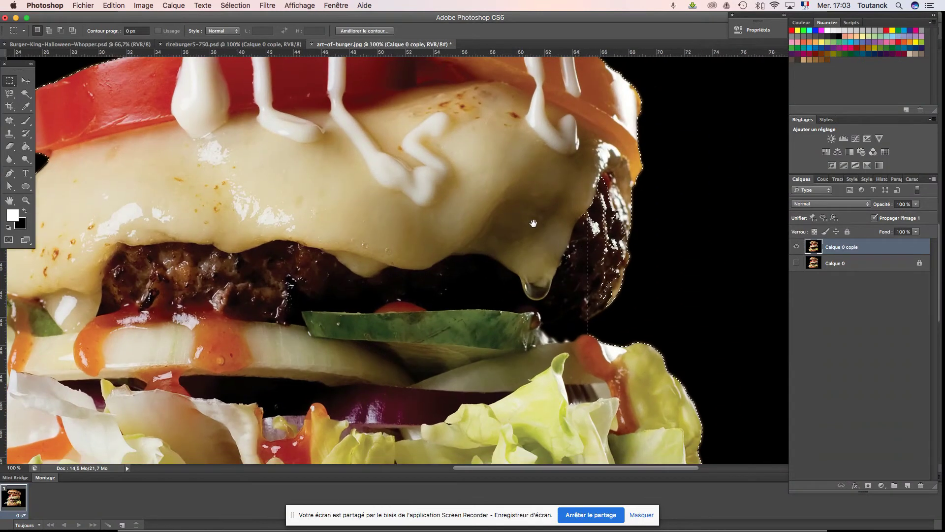
pyautogui.moveTo(603, 211); pyautogui.dragTo(532, 185)
pyautogui.moveTo(527, 142)
pyautogui.mouseDown()
pyautogui.moveTo(580, 255)
pyautogui.moveTo(579, 223)
pyautogui.mouseUp()
pyautogui.moveTo(532, 206); pyautogui.dragTo(578, 250)
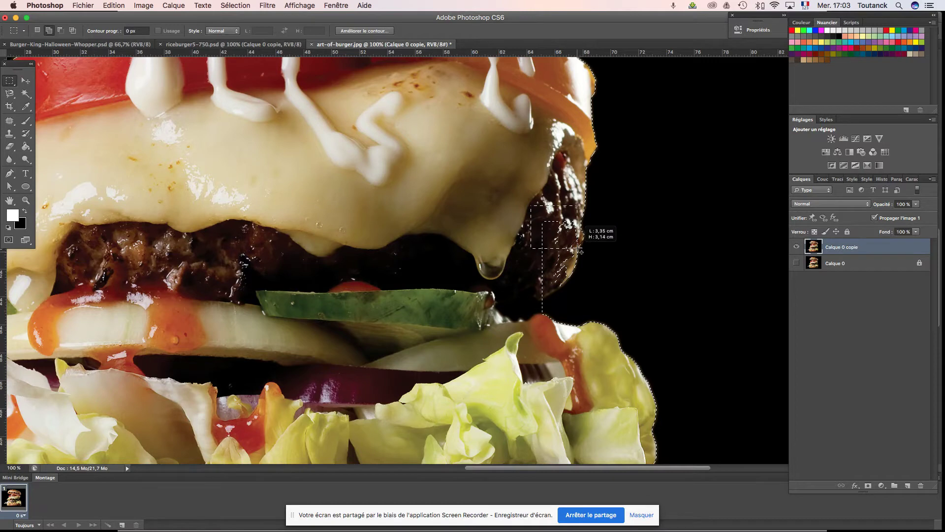
pyautogui.moveTo(578, 250); pyautogui.dragTo(576, 244)
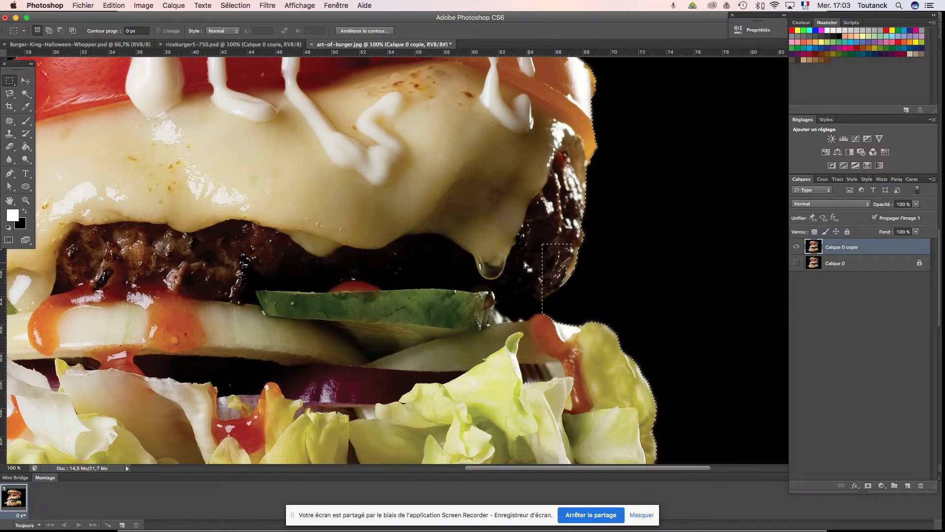
# Switch to elliptical selections, undo the last additions, and add ellipses at the patty's right edge
pyautogui.rightClick(12, 83)
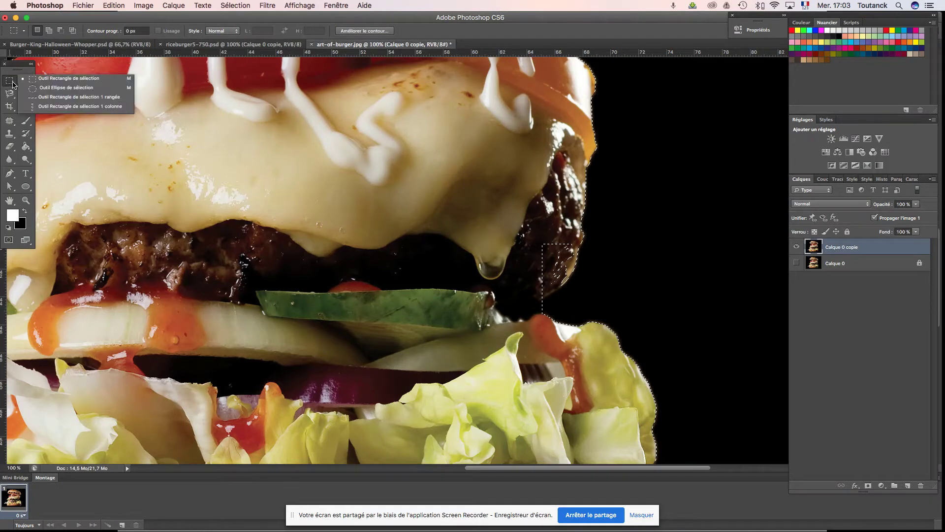
pyautogui.click(49, 87)
pyautogui.press('super+alt+z')
pyautogui.press('super+alt+z')
pyautogui.moveTo(556, 251); pyautogui.dragTo(539, 229)
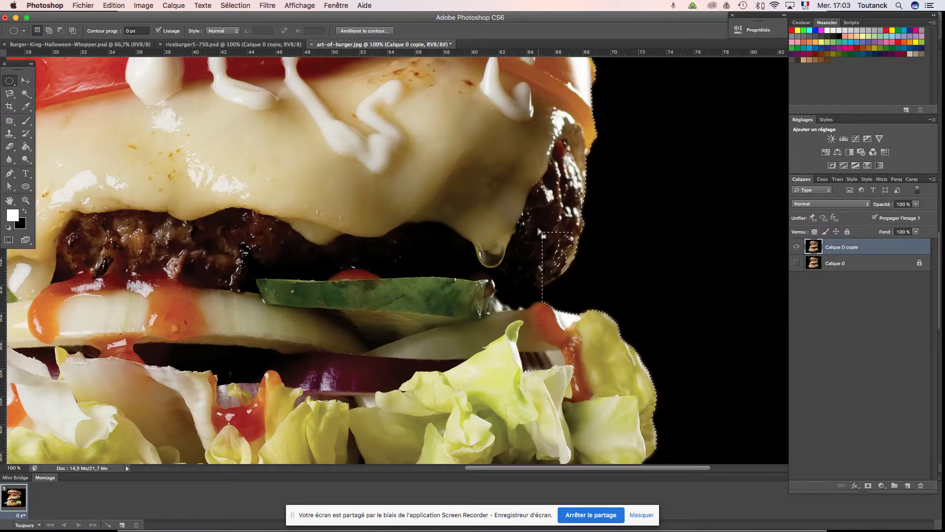
pyautogui.moveTo(536, 220)
pyautogui.mouseDown()
pyautogui.moveTo(563, 241)
pyautogui.moveTo(576, 269)
pyautogui.mouseUp()
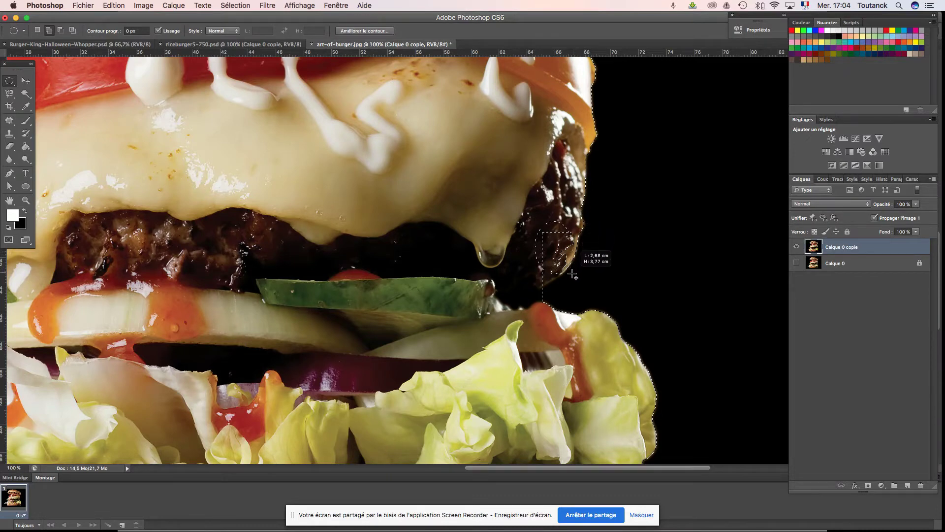
pyautogui.moveTo(564, 227)
pyautogui.mouseDown()
pyautogui.moveTo(573, 252)
pyautogui.moveTo(554, 286)
pyautogui.mouseUp()
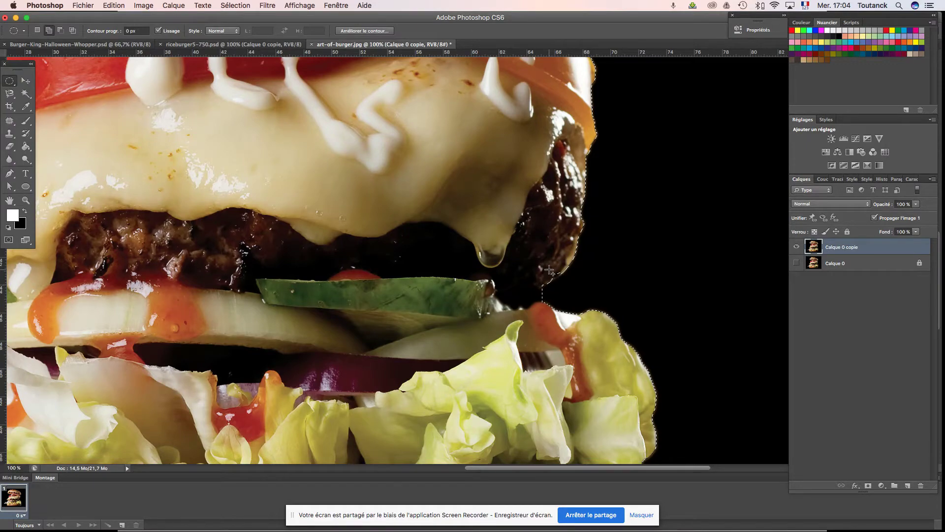
# Add ellipses along the bottom bun to smooth its selection
pyautogui.scroll(-3, 590, 253)
pyautogui.scroll(-3, 590, 254)
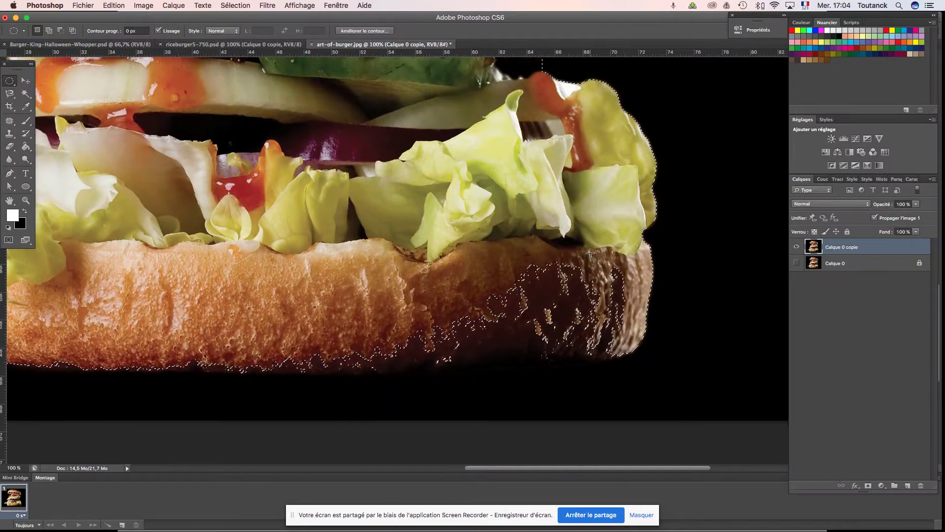
pyautogui.scroll(-1, 592, 255)
pyautogui.keyDown('alt'); pyautogui.scroll(-1, 590, 253); pyautogui.keyUp('alt')
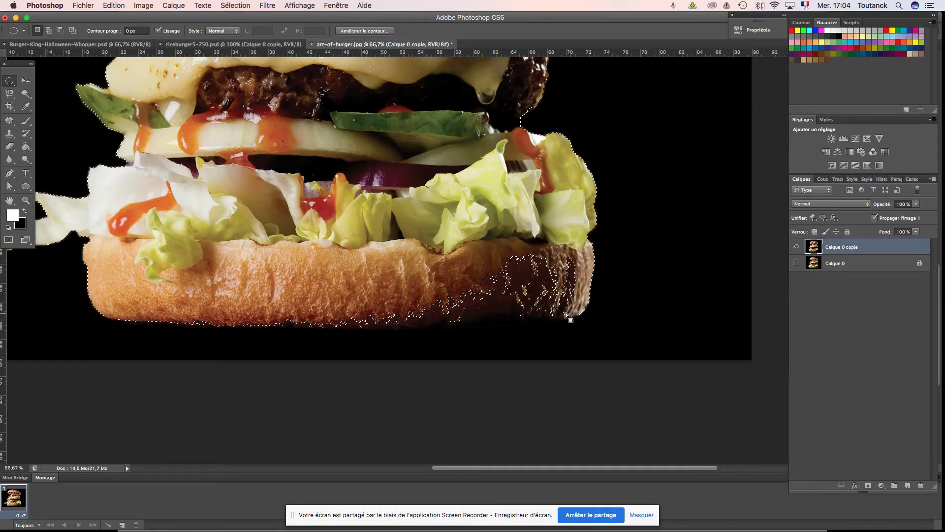
pyautogui.moveTo(477, 256); pyautogui.dragTo(589, 318)
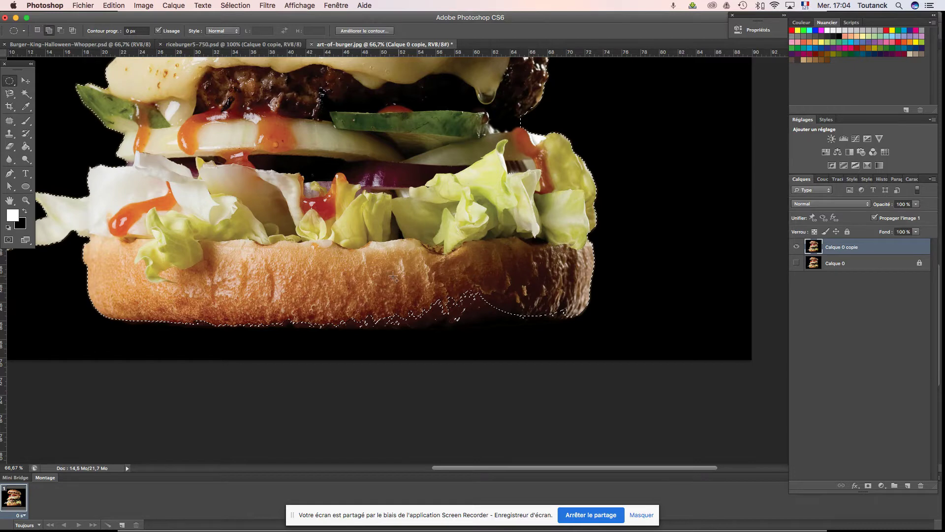
pyautogui.moveTo(377, 279); pyautogui.dragTo(534, 317)
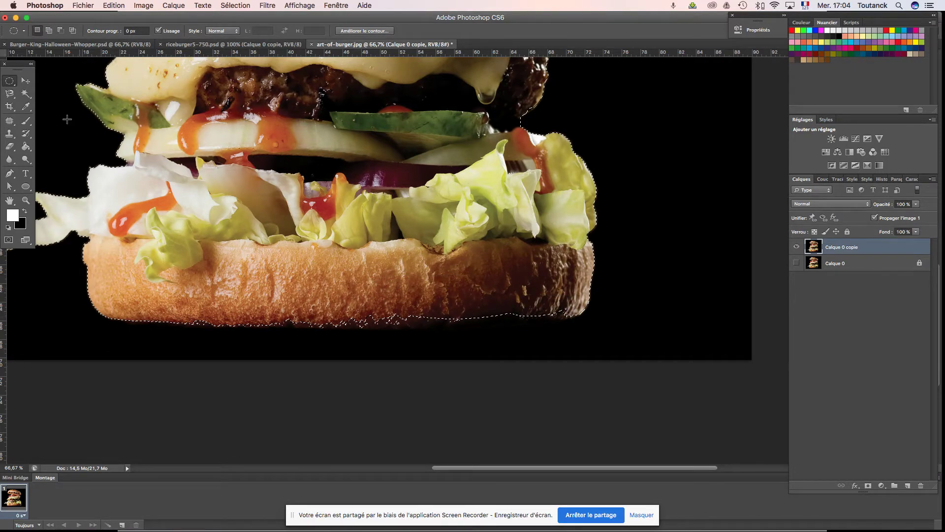
# Add wide rectangular strips across the whole bottom bun to the selection
pyautogui.rightClick(15, 86)
pyautogui.click(35, 79)
pyautogui.press('shift')
pyautogui.moveTo(146, 292); pyautogui.dragTo(580, 316)
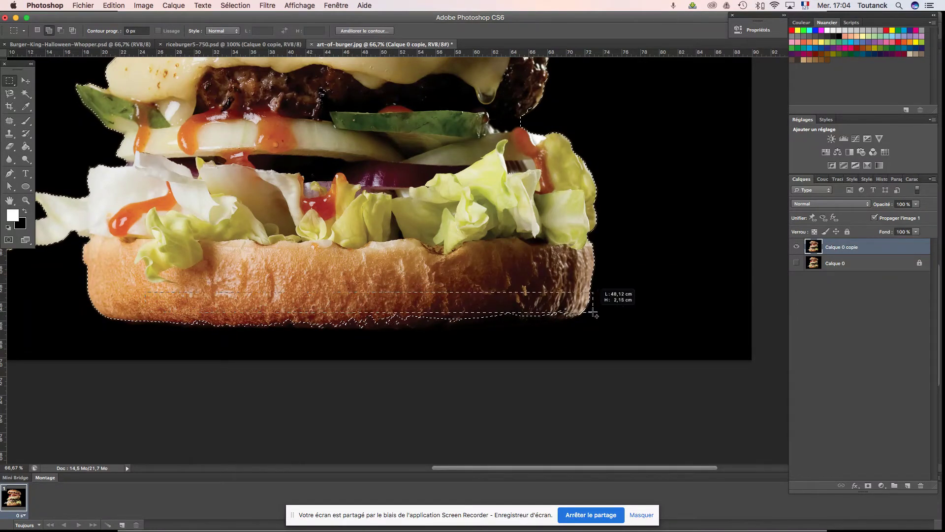
pyautogui.moveTo(580, 313); pyautogui.dragTo(577, 318)
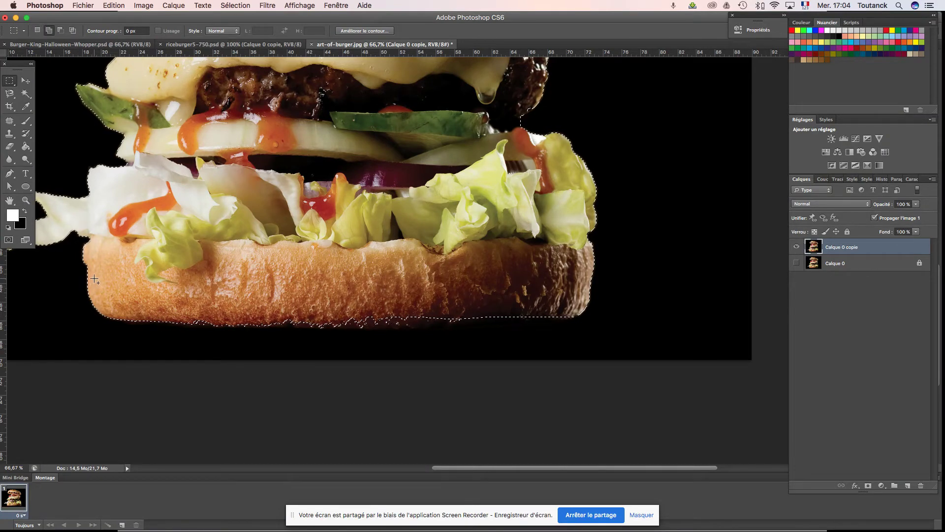
pyautogui.moveTo(92, 278)
pyautogui.mouseDown()
pyautogui.moveTo(350, 332)
pyautogui.moveTo(582, 321)
pyautogui.moveTo(575, 327)
pyautogui.mouseUp()
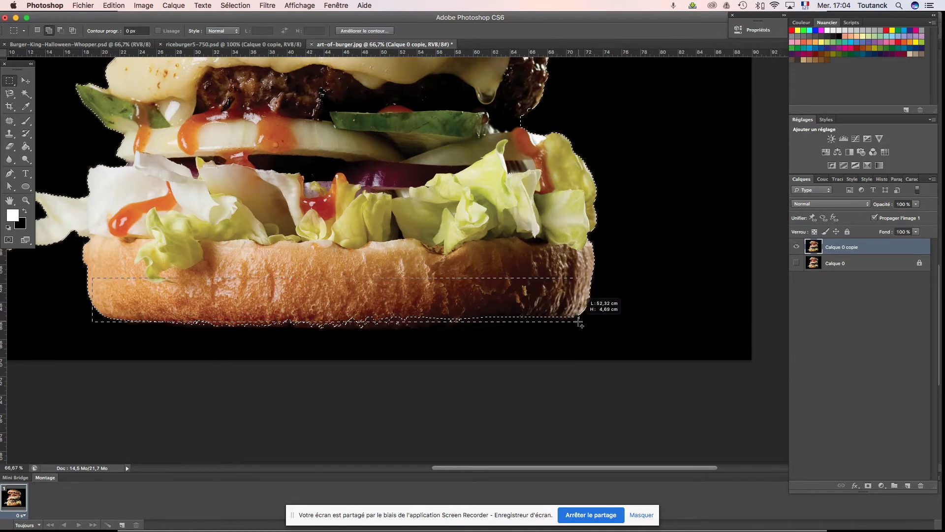
pyautogui.moveTo(574, 328); pyautogui.dragTo(574, 327)
pyautogui.press('super+minus')
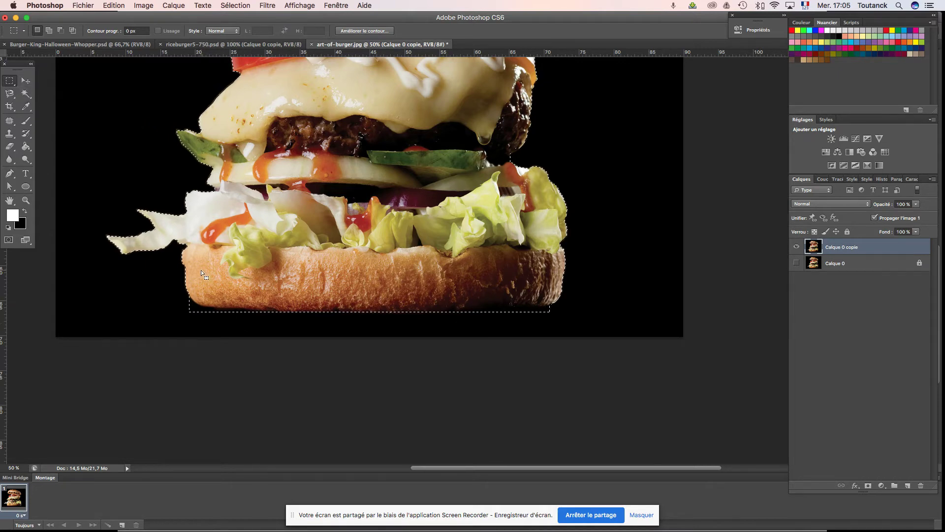
# Alt-drag a rectangle under the bottom bun to subtract the straight strip from the selection
pyautogui.moveTo(190, 301); pyautogui.dragTo(566, 315)
pyautogui.click(25, 94)
pyautogui.press('shift')
pyautogui.press('alt')
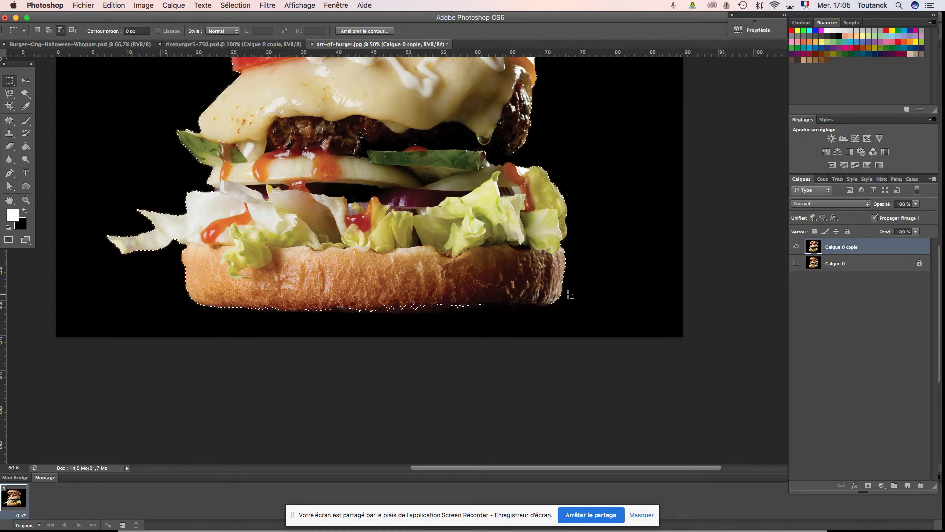
pyautogui.press('alt')
pyautogui.press('alt')
pyautogui.moveTo(555, 319); pyautogui.dragTo(171, 308)
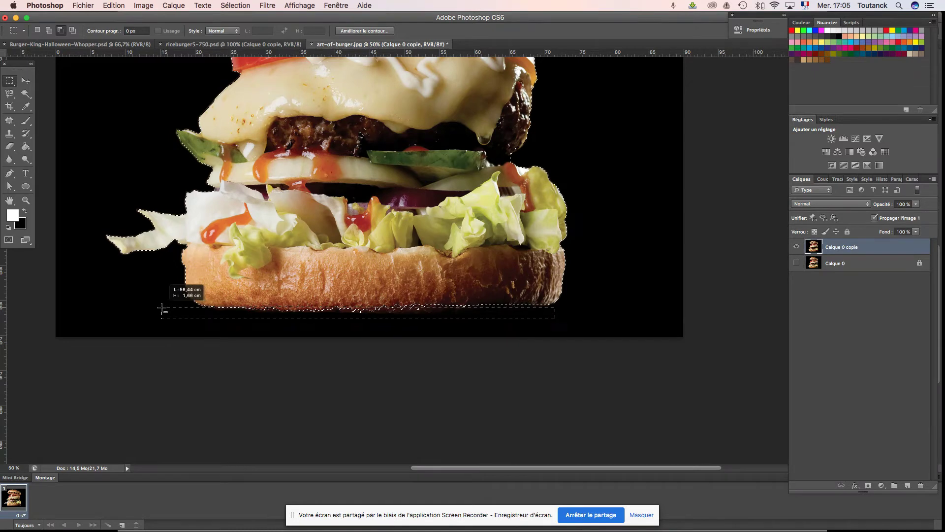
pyautogui.moveTo(170, 308); pyautogui.dragTo(148, 304)
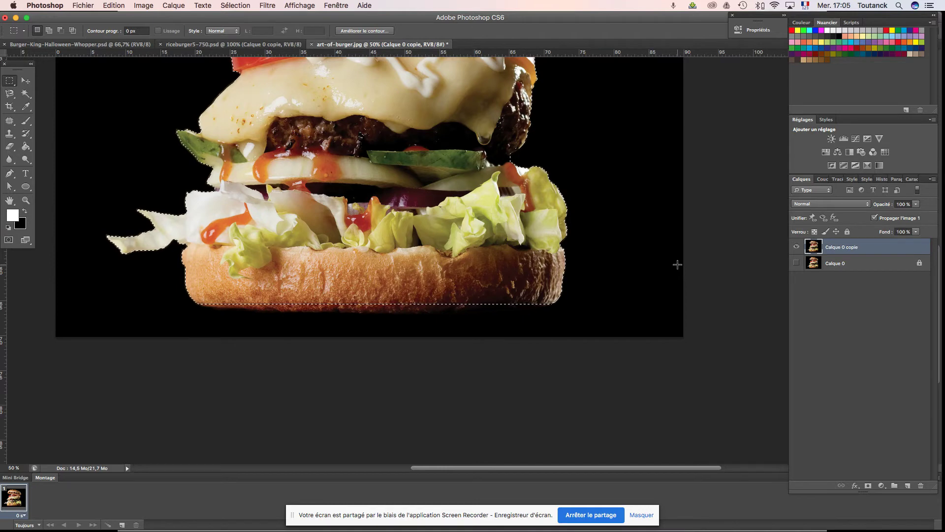
pyautogui.press('super+minus')
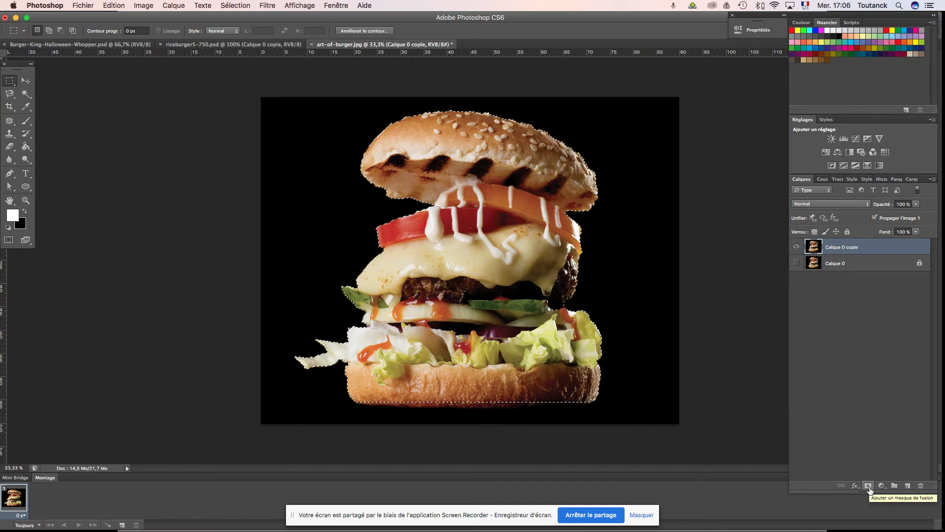
# Mask the burger layer from its selection and save it as art-of-burger.psd with maximized compatibility
pyautogui.click(868, 486)
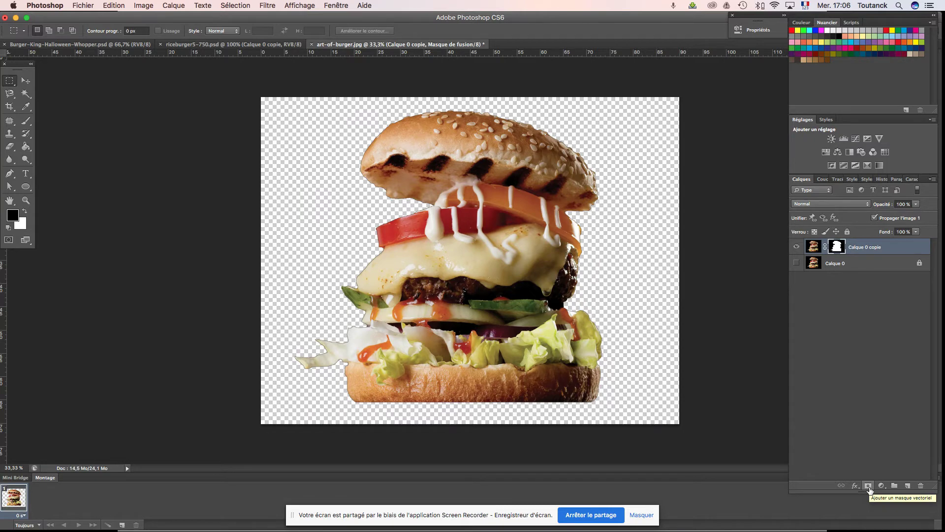
pyautogui.press('super+shift+s')
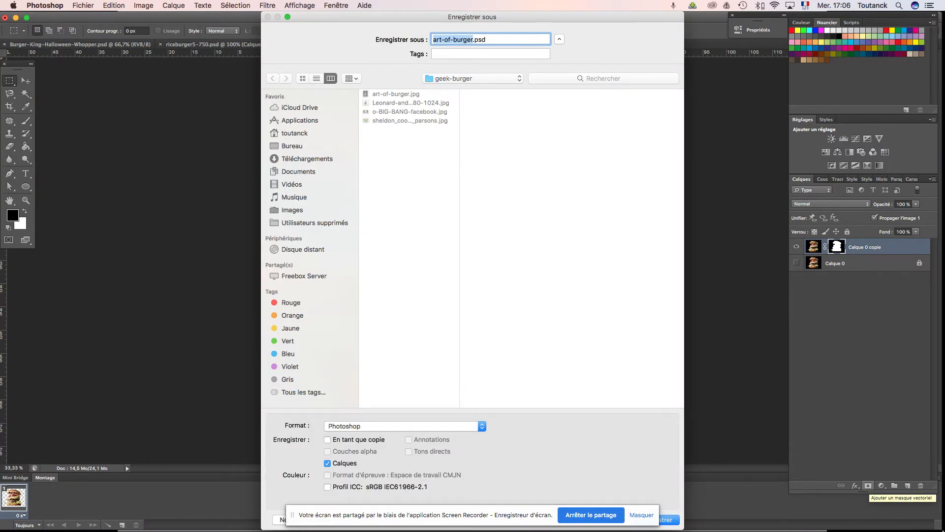
pyautogui.click(667, 524)
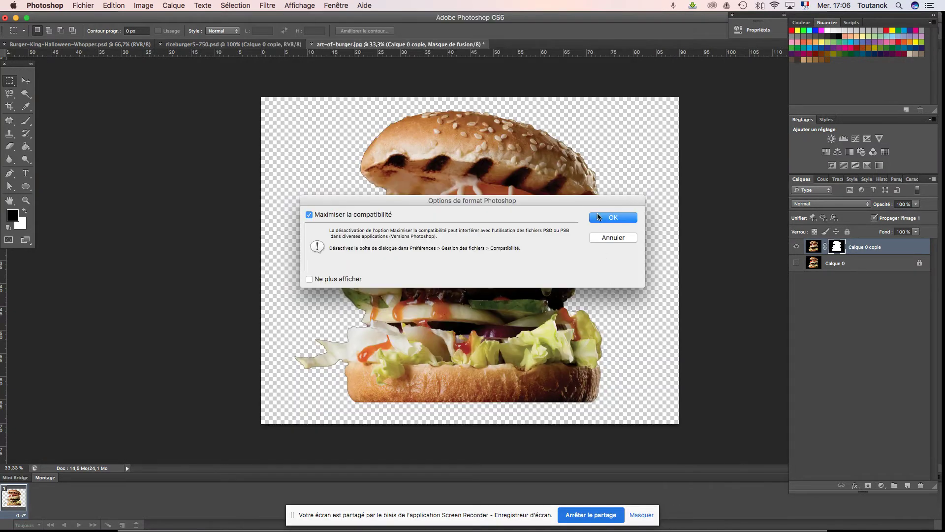
pyautogui.click(609, 218)
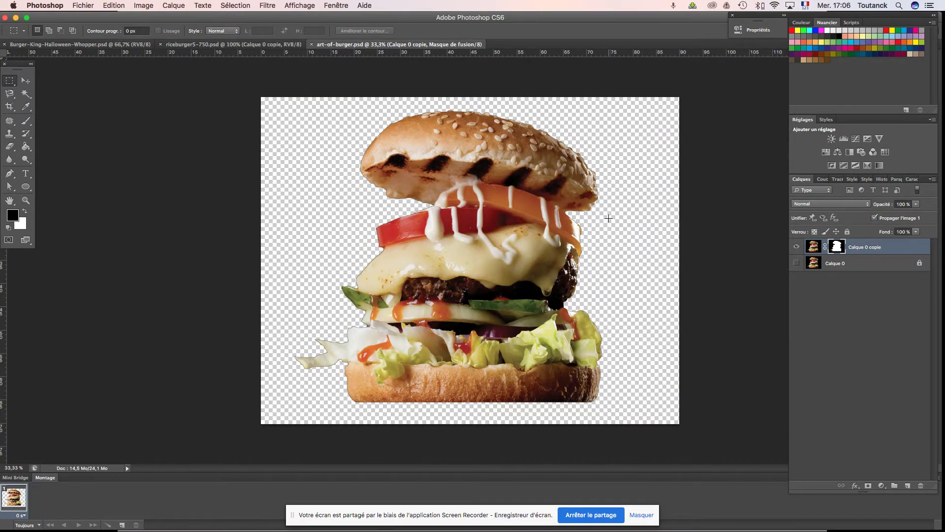
# Open l_peterandclo060510041.jpg from the _burgers > geisha-burger folder
pyautogui.press('super+o')
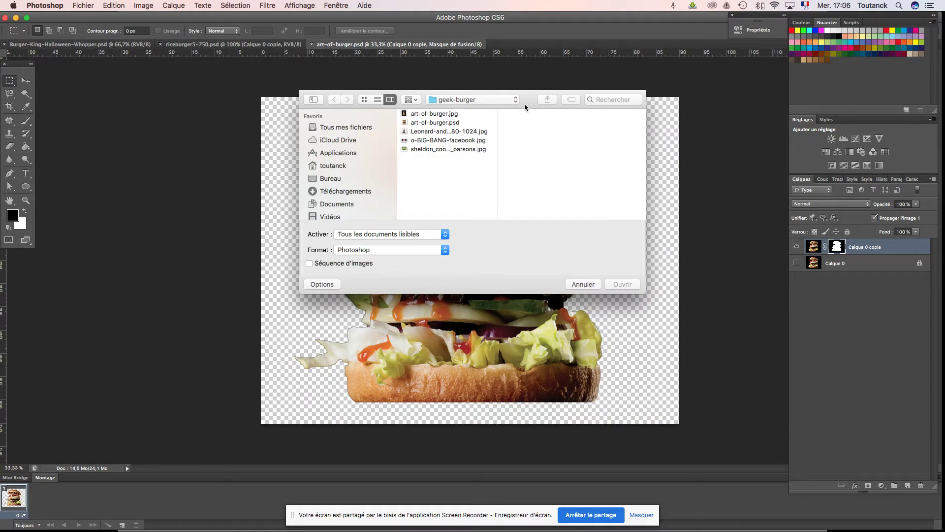
pyautogui.click(507, 99)
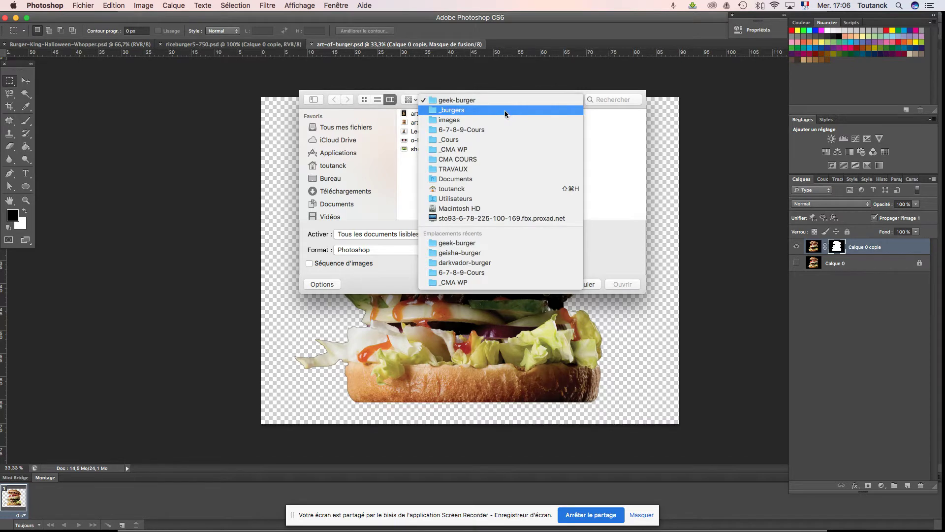
pyautogui.click(504, 111)
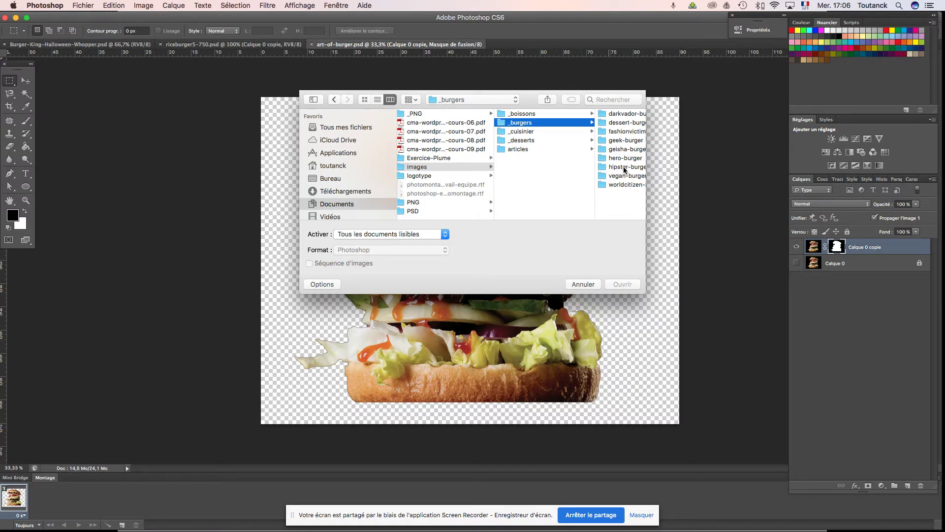
pyautogui.hscroll(5, 626, 138)
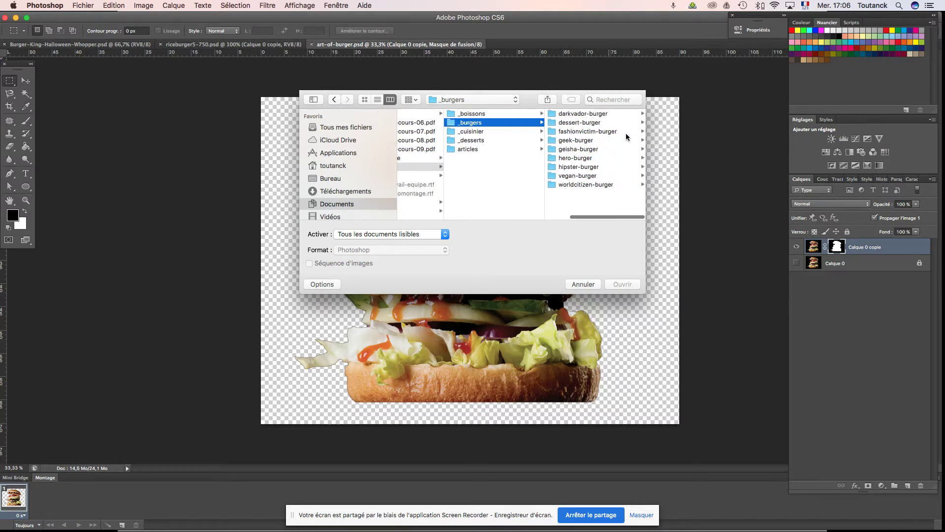
pyautogui.click(595, 114)
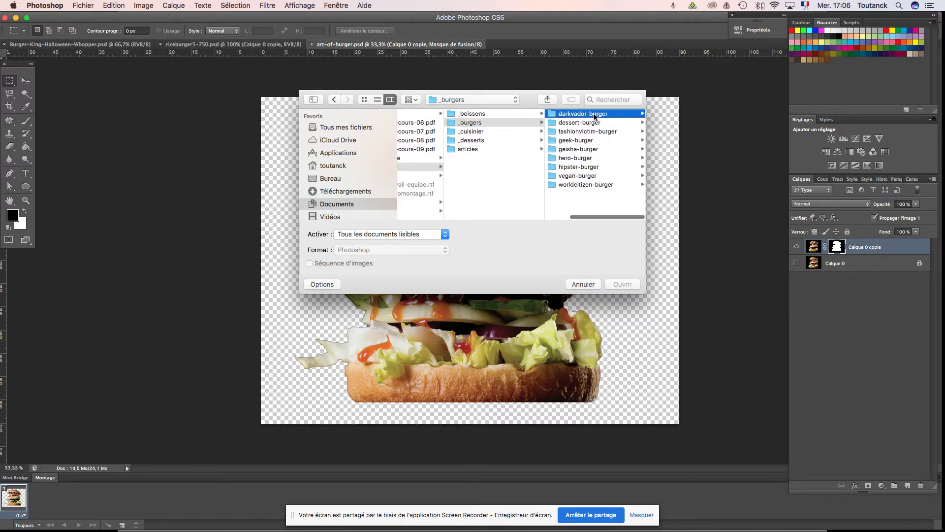
pyautogui.click(467, 123)
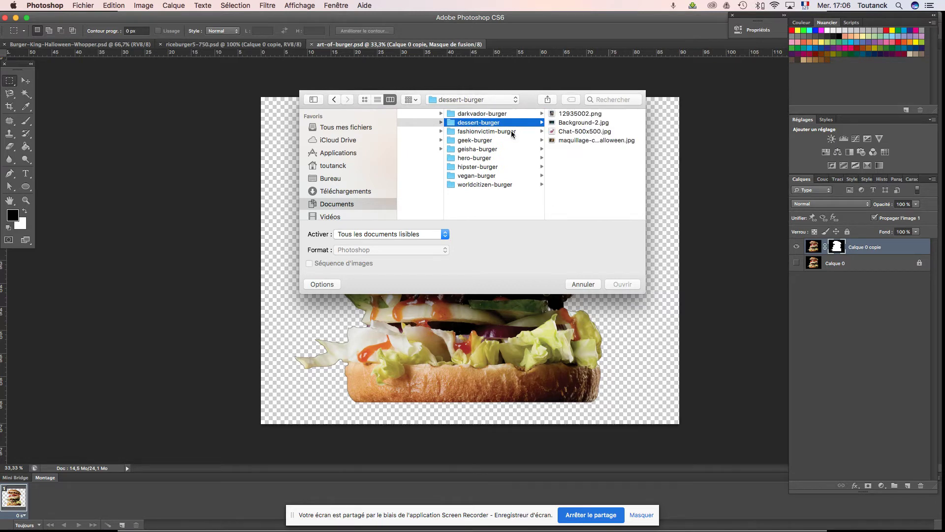
pyautogui.click(483, 149)
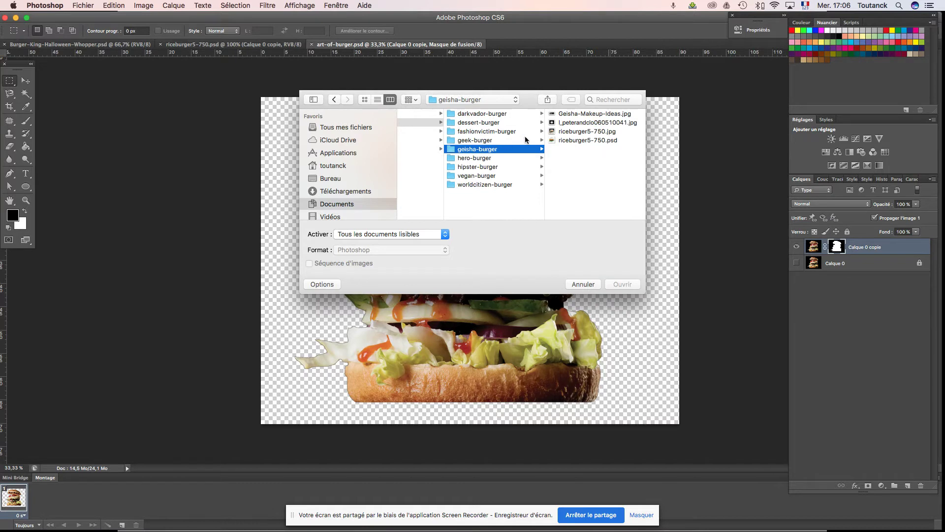
pyautogui.click(580, 123)
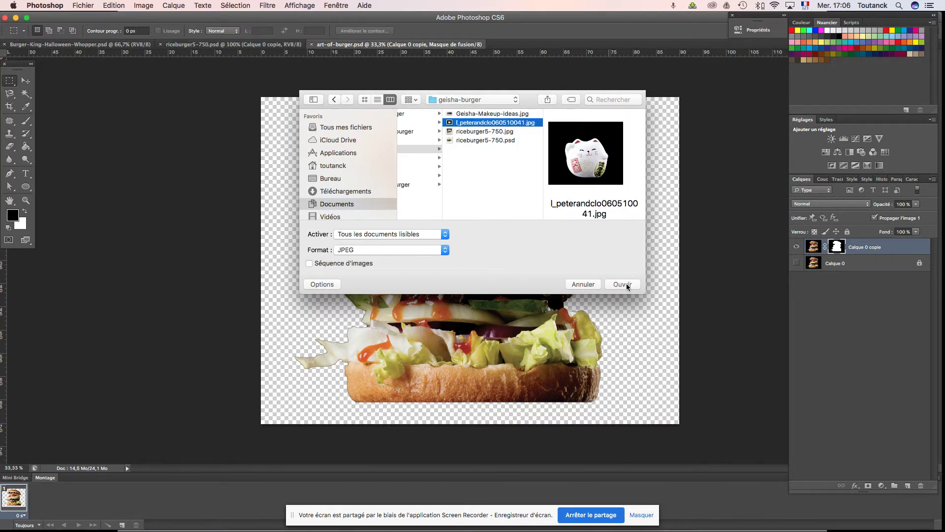
pyautogui.click(622, 286)
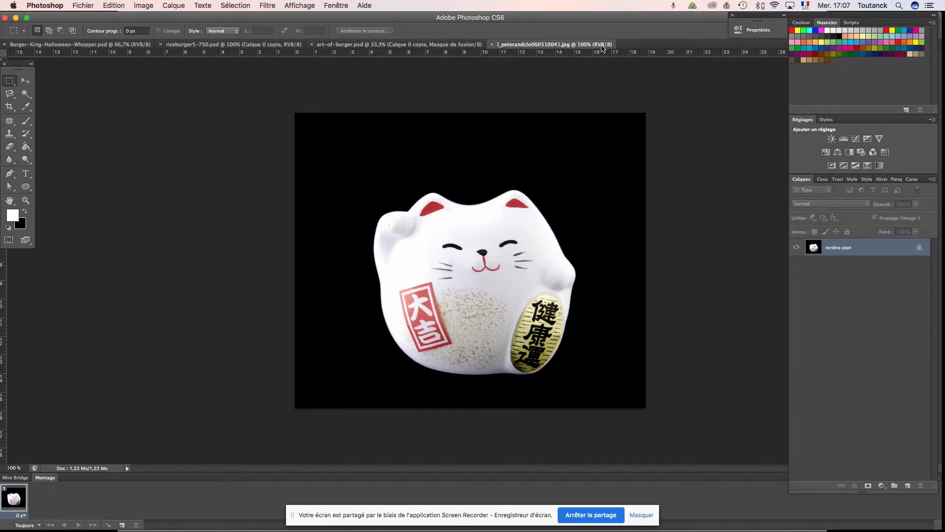
# Set the cat image's resolution to 72 ppi in Image Size
pyautogui.click(145, 6)
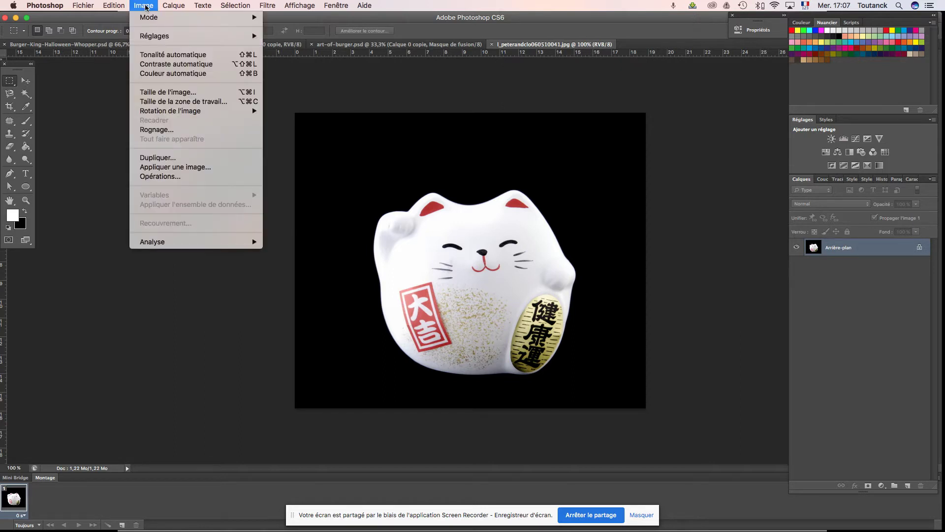
pyautogui.click(168, 95)
pyautogui.press('Tab')
pyautogui.press('Tab')
pyautogui.write('72')
pyautogui.click(566, 124)
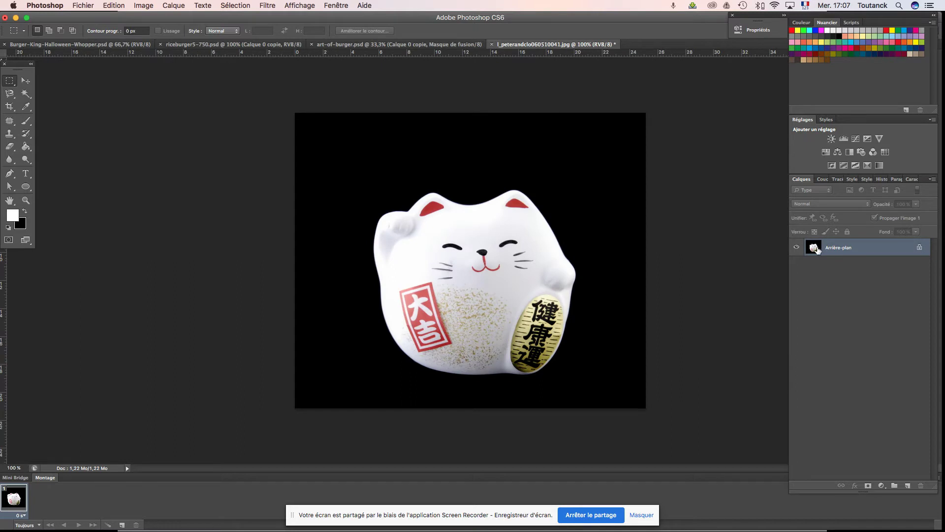
# Convert the background to Calque 0, duplicate it, lock and hide the original, and select the copy
pyautogui.doubleClick(840, 251)
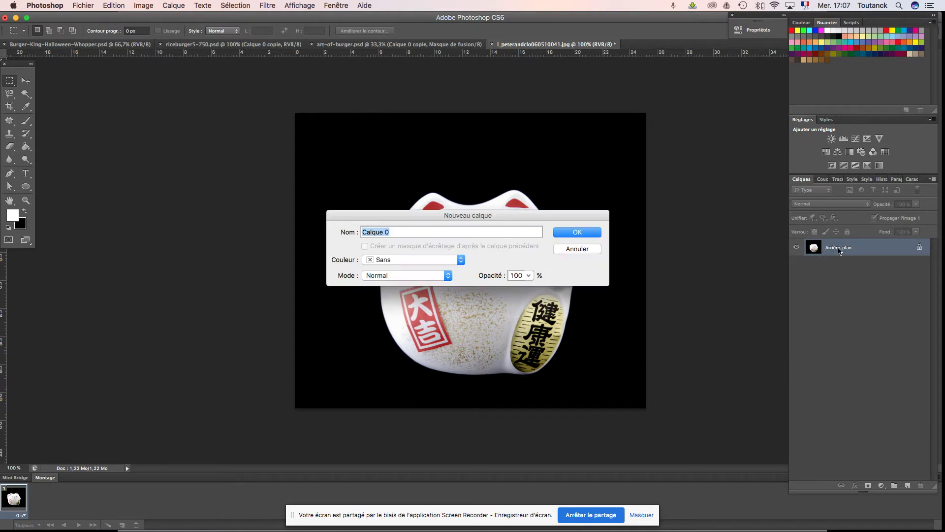
pyautogui.click(592, 235)
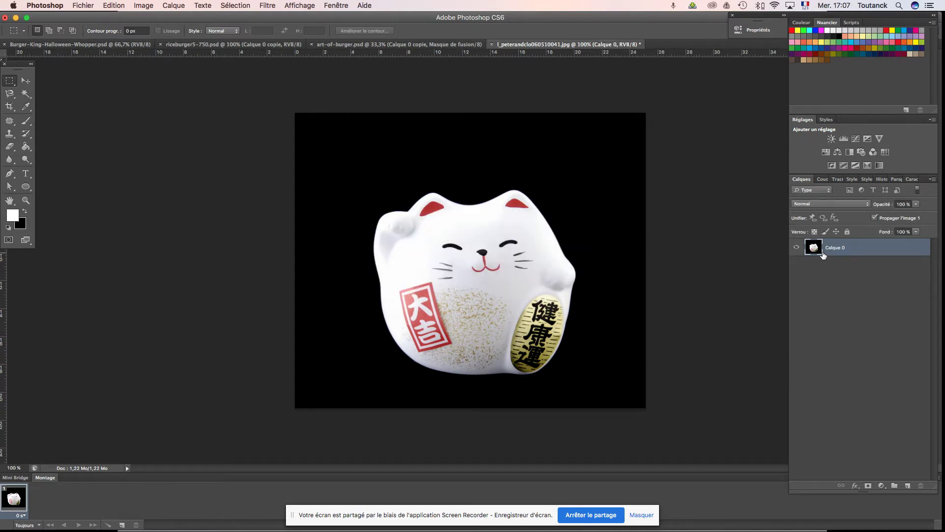
pyautogui.moveTo(827, 249); pyautogui.dragTo(908, 486)
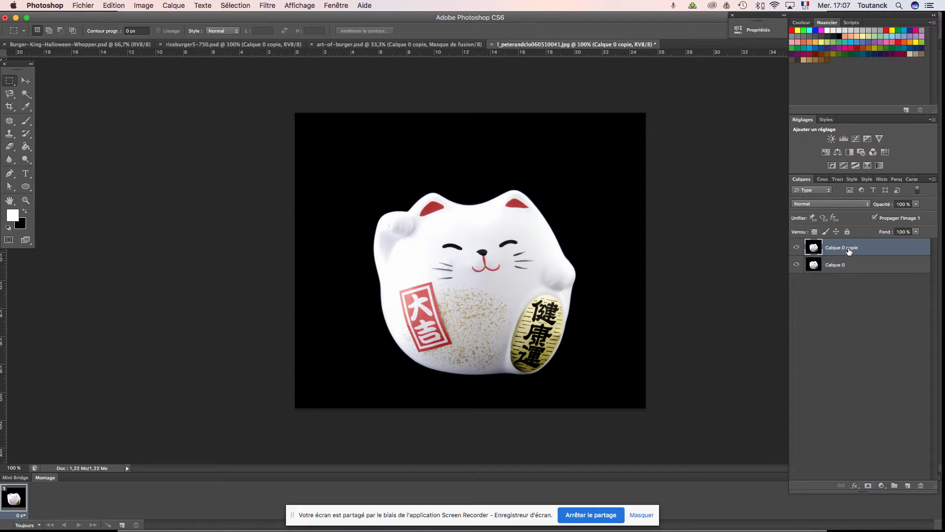
pyautogui.click(841, 265)
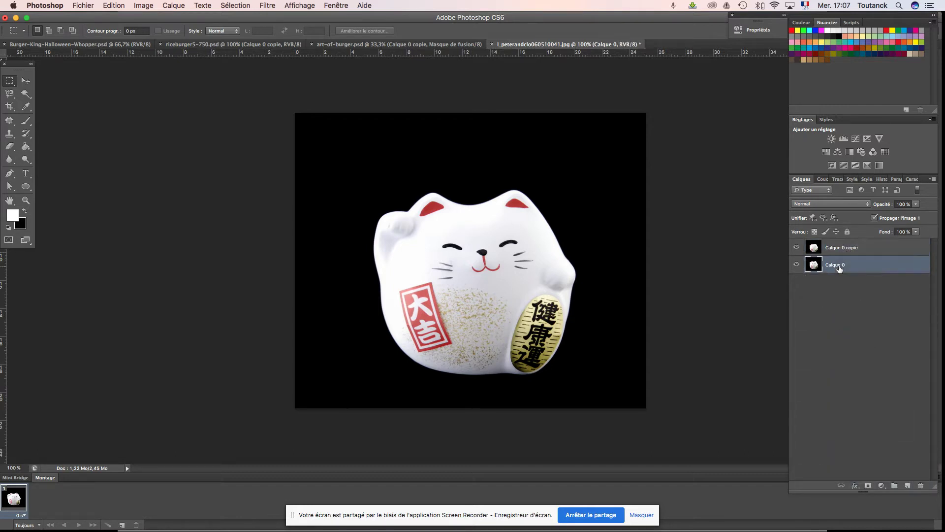
pyautogui.click(846, 231)
pyautogui.click(796, 264)
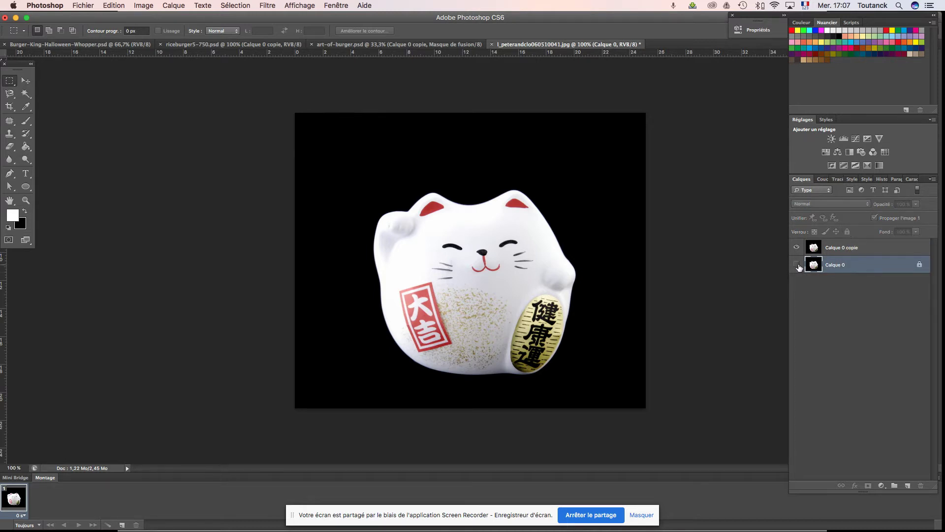
pyautogui.click(847, 249)
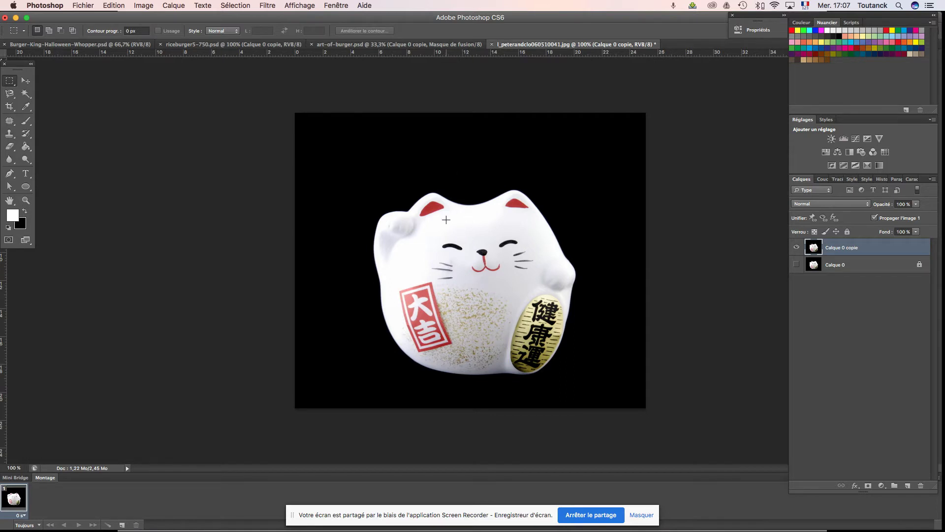
# Magic-wand the cat's black background, invert it, and add a layer mask to Calque 0 copie
pyautogui.click(25, 93)
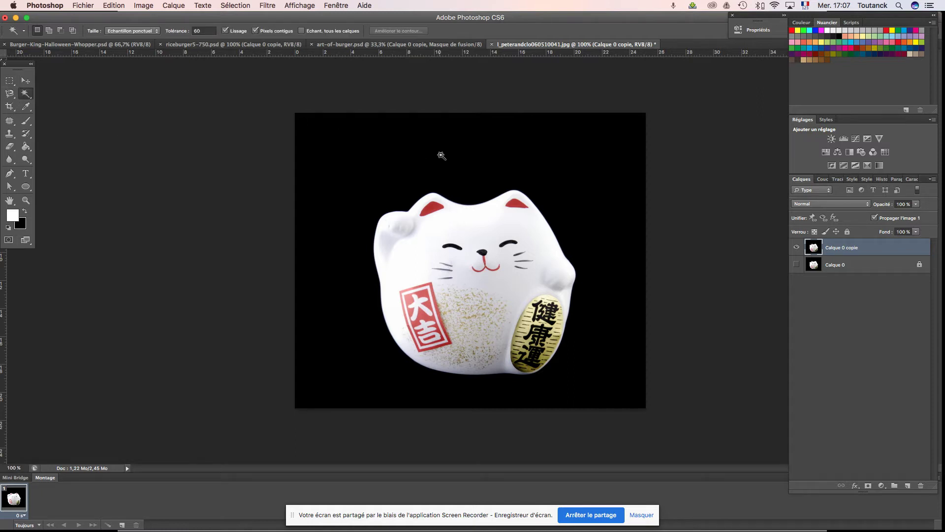
pyautogui.click(462, 168)
pyautogui.click(241, 6)
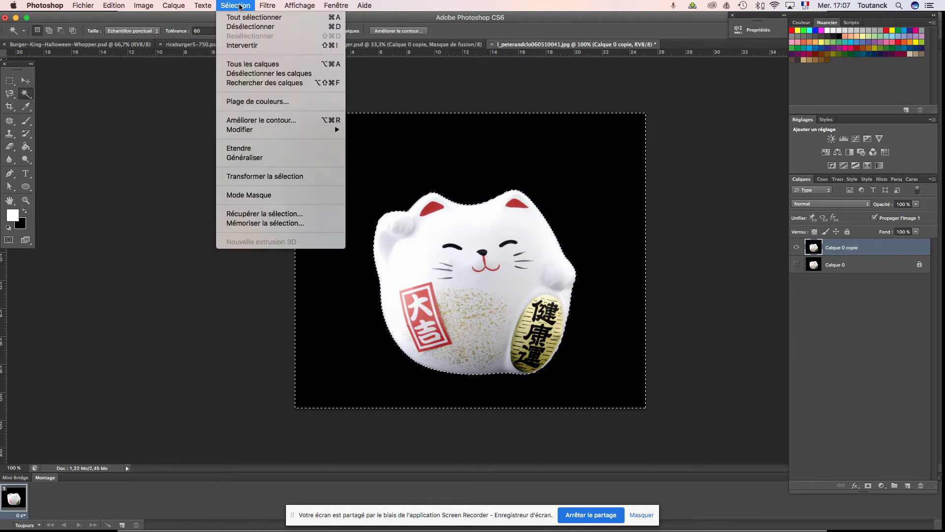
pyautogui.click(242, 46)
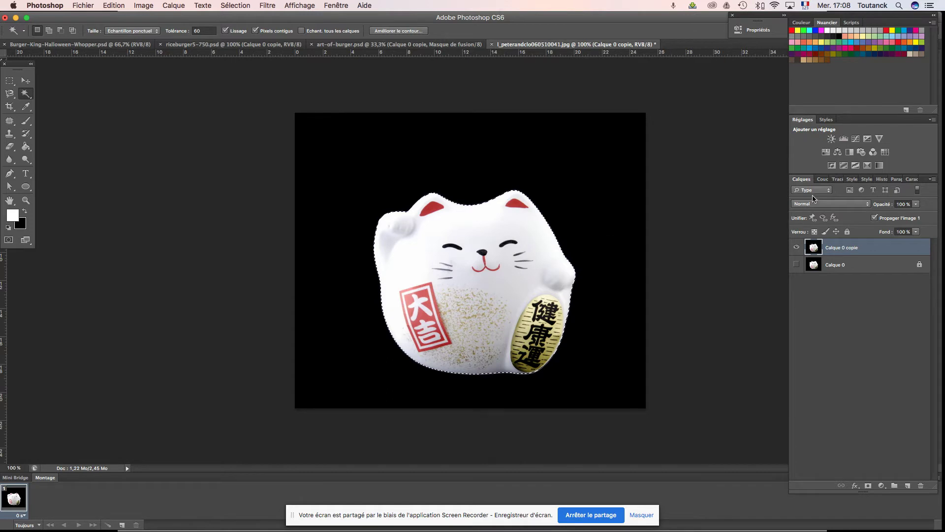
pyautogui.click(826, 232)
pyautogui.click(868, 486)
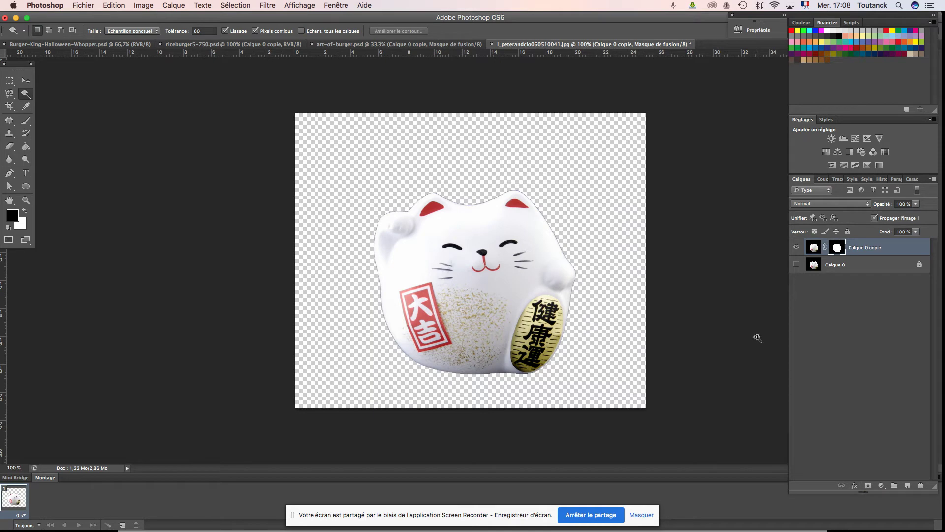
pyautogui.press('super+shift+s')
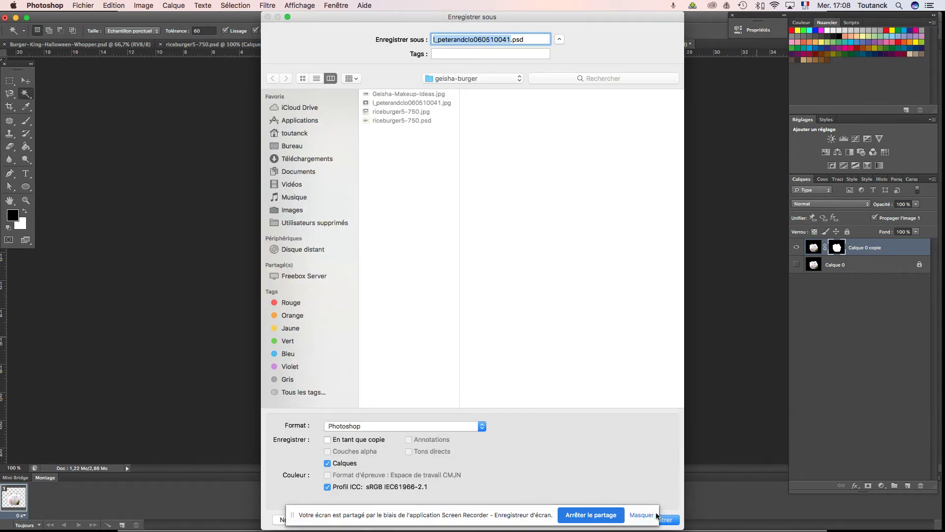
# Save the cat as layered PSD l_peterandclo060510041.psd, then browse _burgers in the Open dialog
pyautogui.click(670, 521)
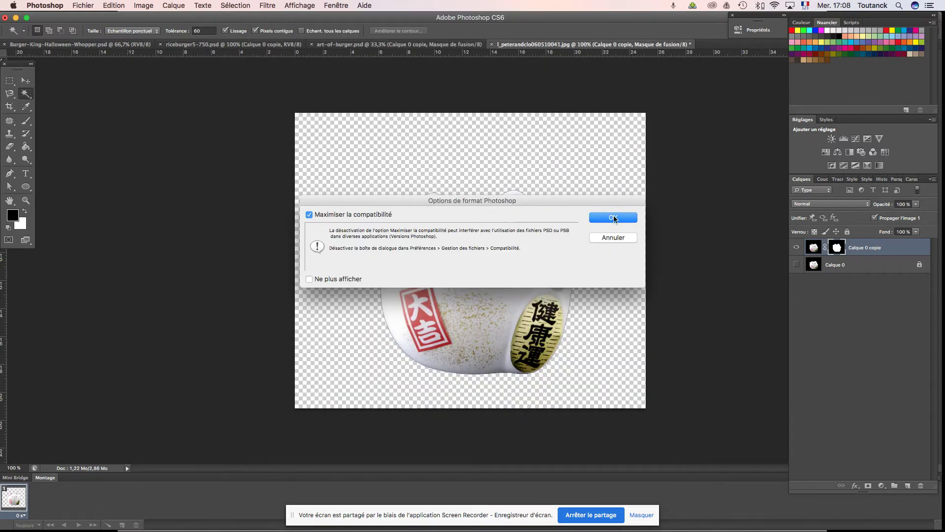
pyautogui.click(613, 217)
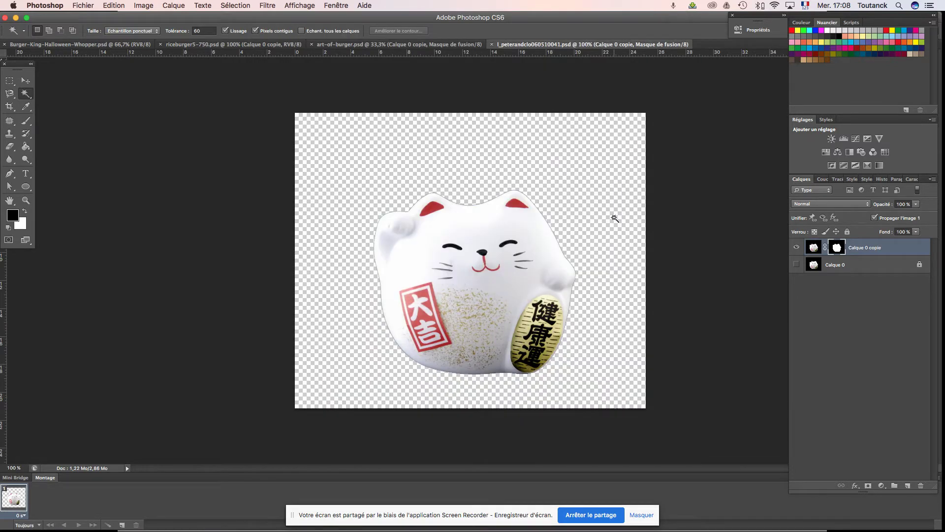
pyautogui.press('super+o')
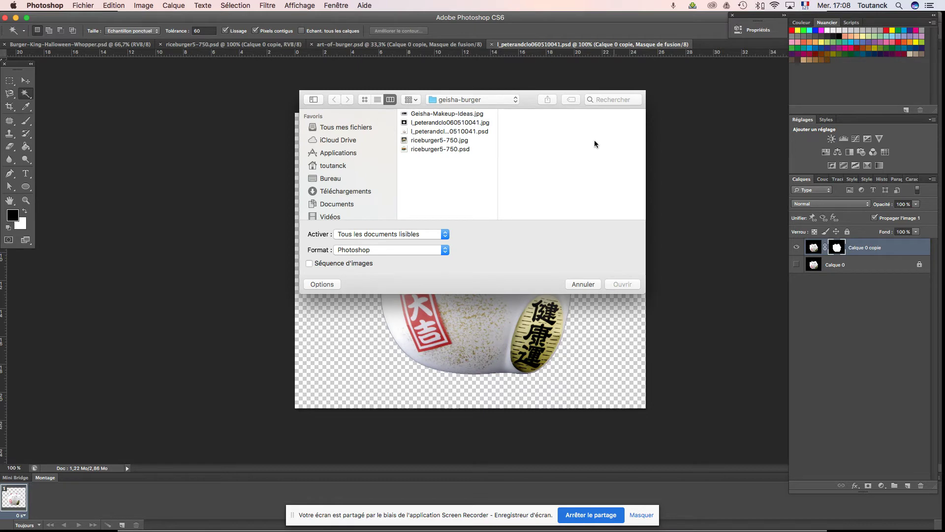
pyautogui.click(485, 98)
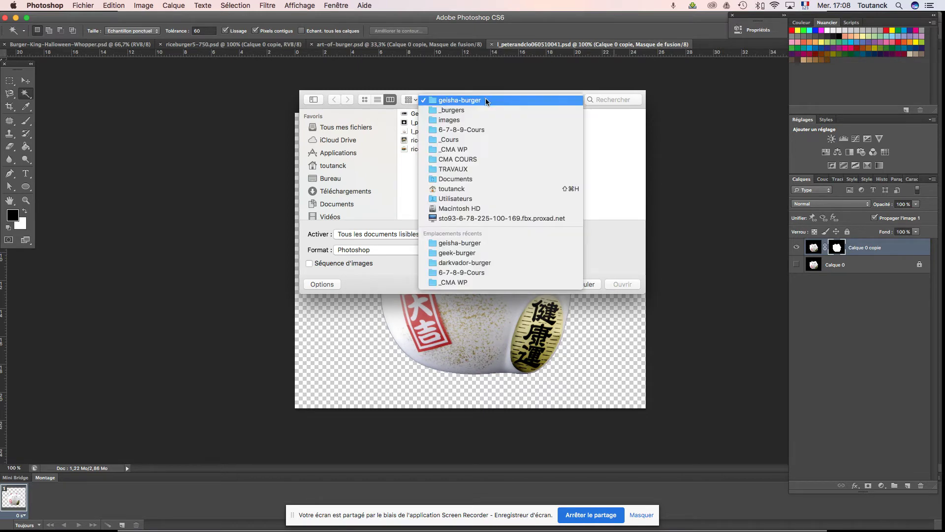
pyautogui.click(483, 111)
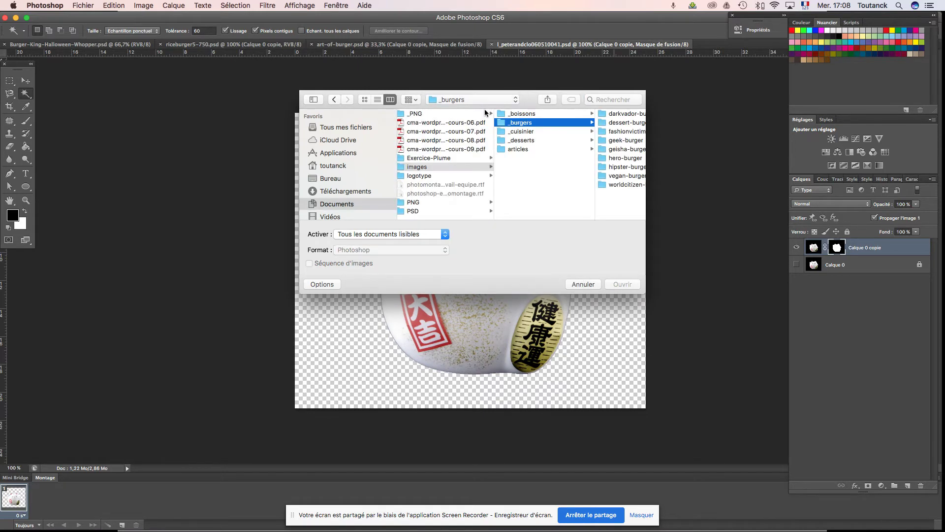
# Open the Big Bang Theory Leonard-and-Penny JPEG from the geek-burger folder
pyautogui.click(629, 123)
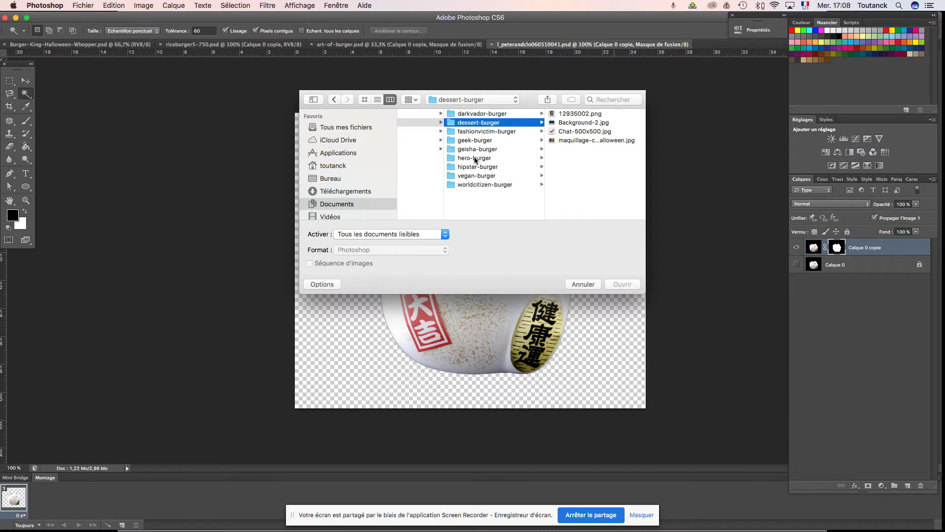
pyautogui.click(475, 142)
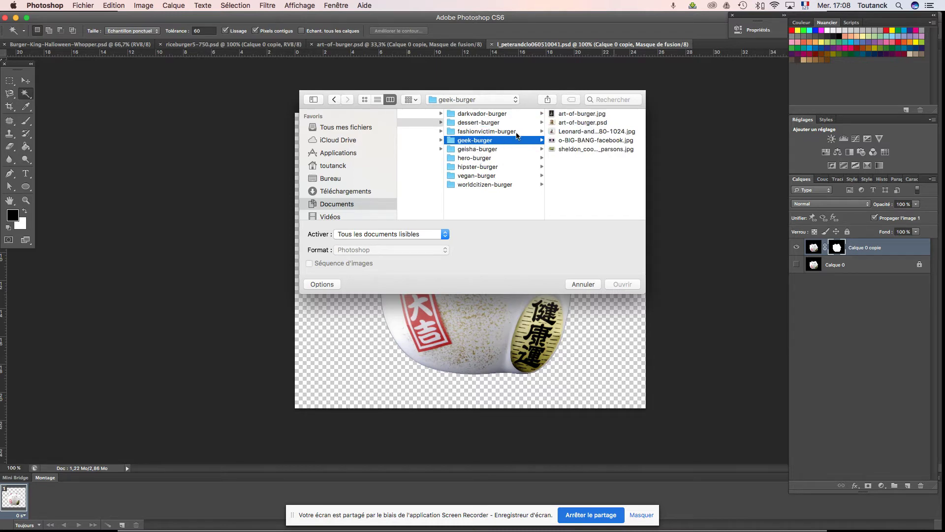
pyautogui.click(572, 133)
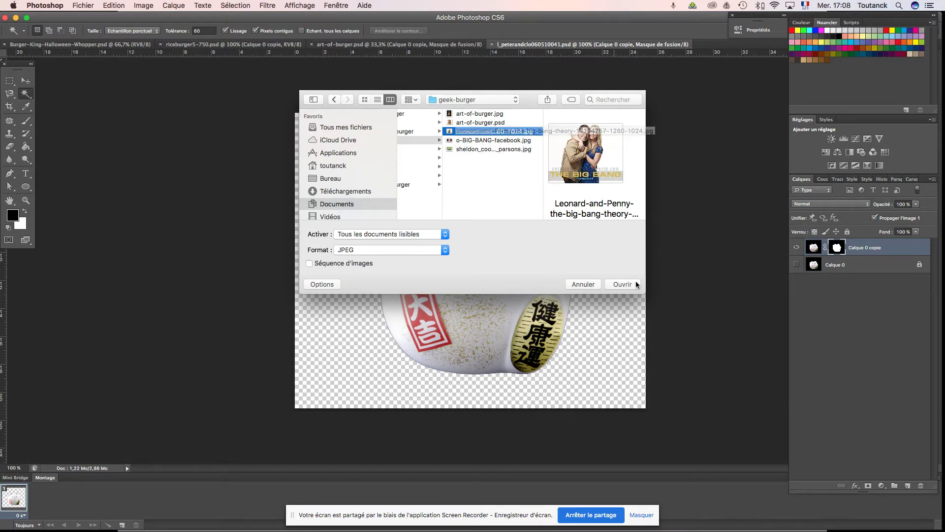
pyautogui.click(621, 284)
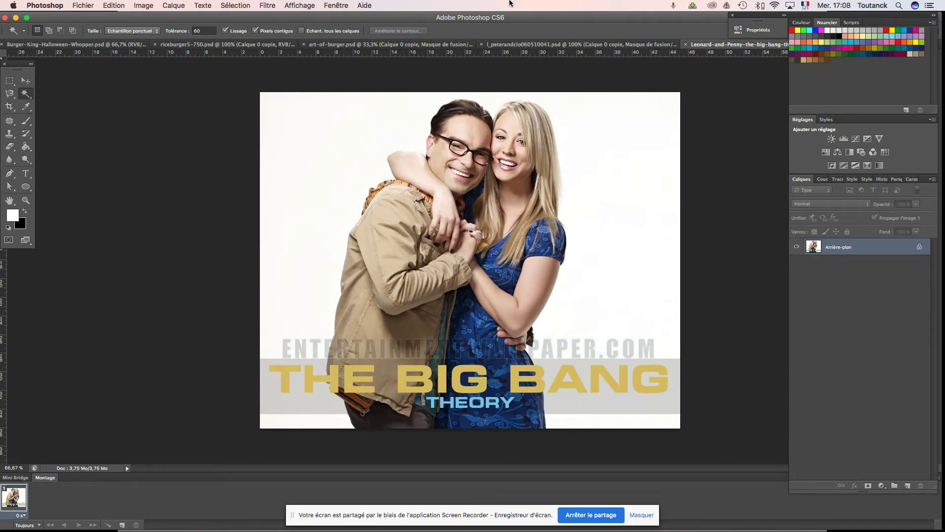
# Leave the image size unchanged and convert the background into layer Calque 0
pyautogui.click(138, 6)
pyautogui.moveTo(149, 17)
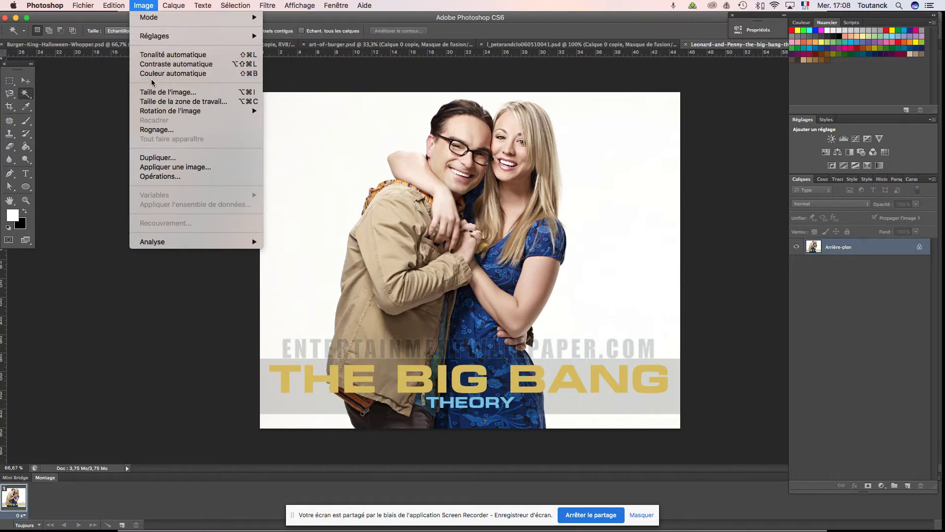
pyautogui.click(150, 92)
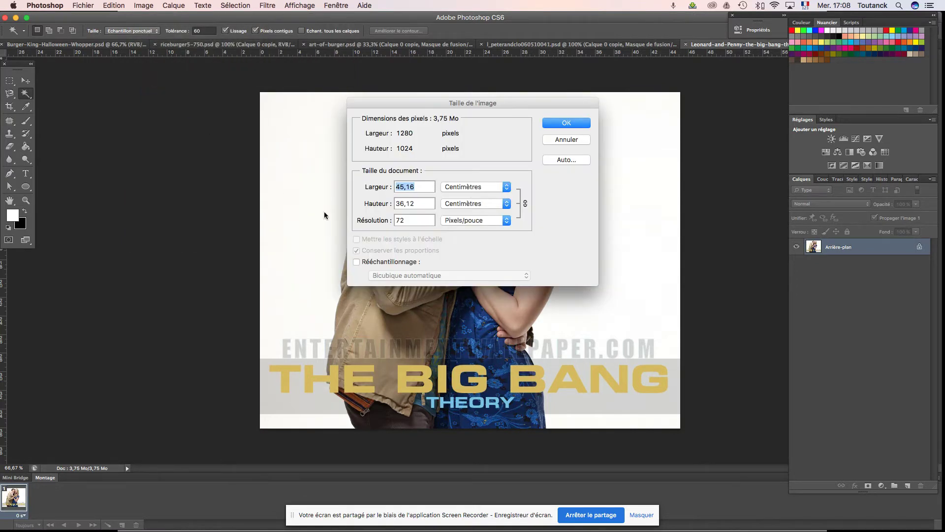
pyautogui.click(554, 123)
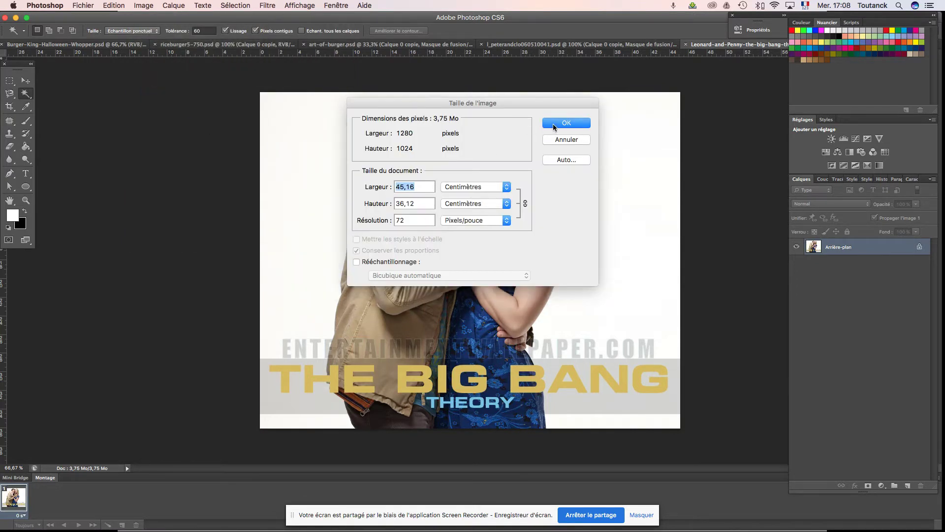
pyautogui.doubleClick(846, 249)
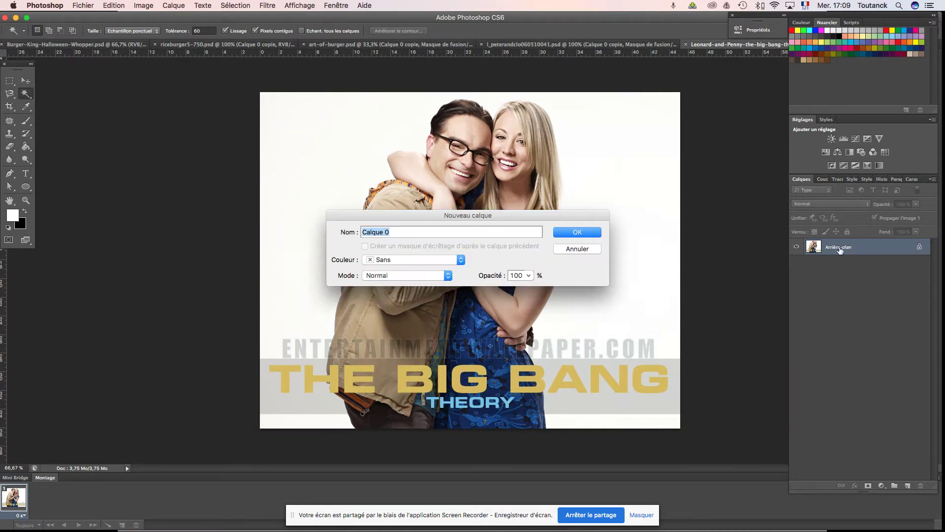
pyautogui.click(575, 233)
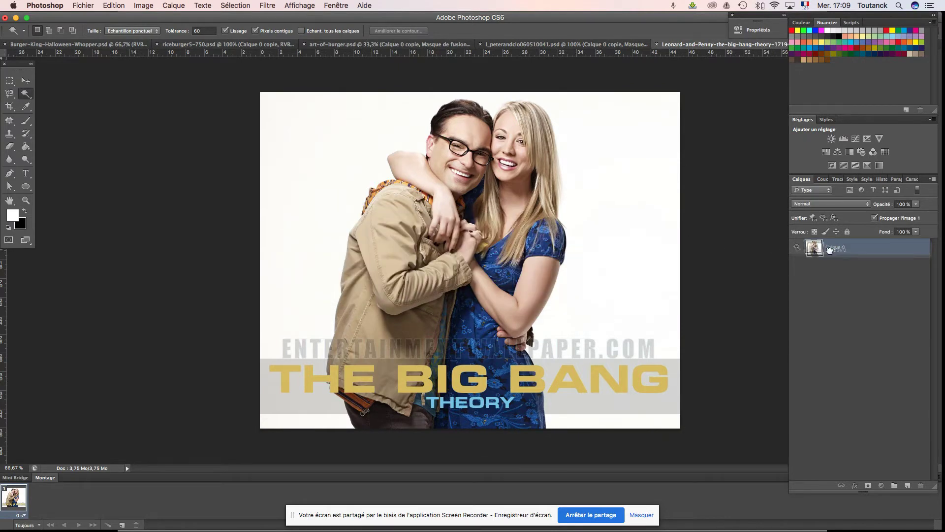
# Duplicate Calque 0, lock and hide the original, and make Calque 0 copie active
pyautogui.moveTo(829, 247); pyautogui.dragTo(906, 483)
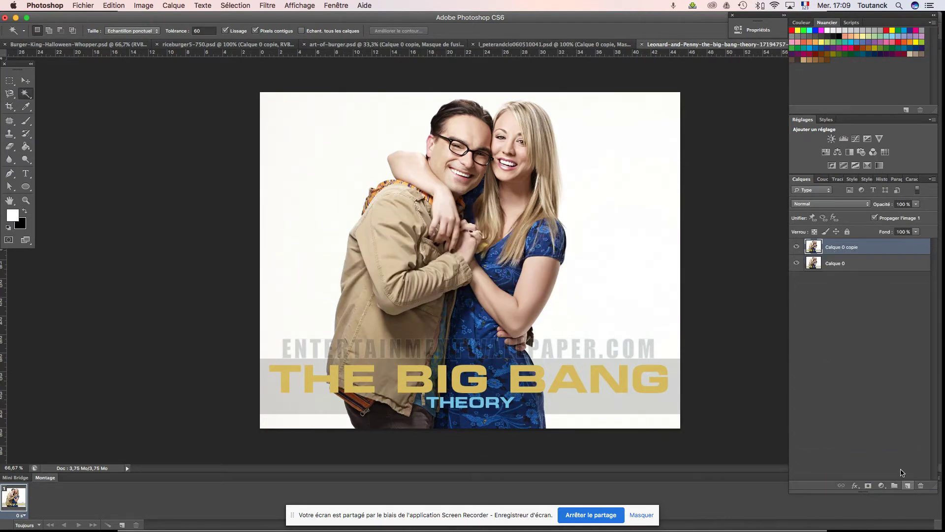
pyautogui.click(847, 266)
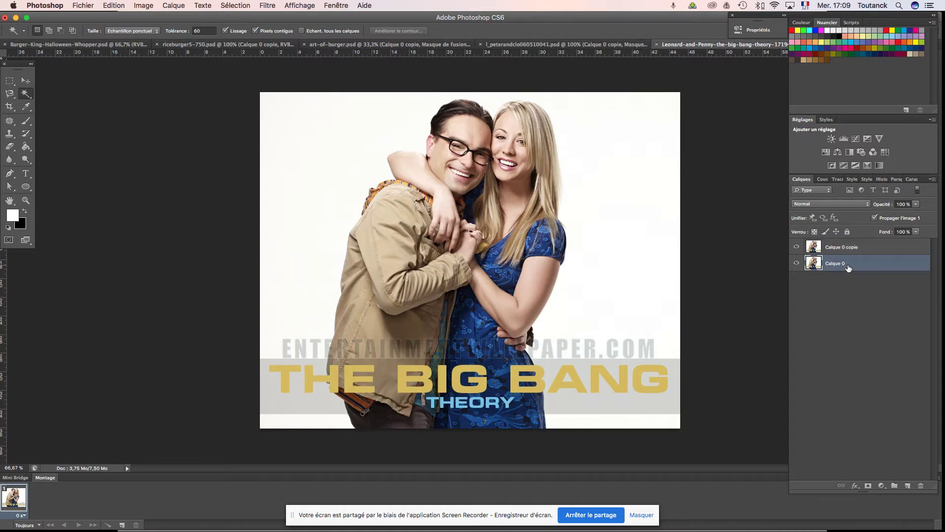
pyautogui.click(847, 232)
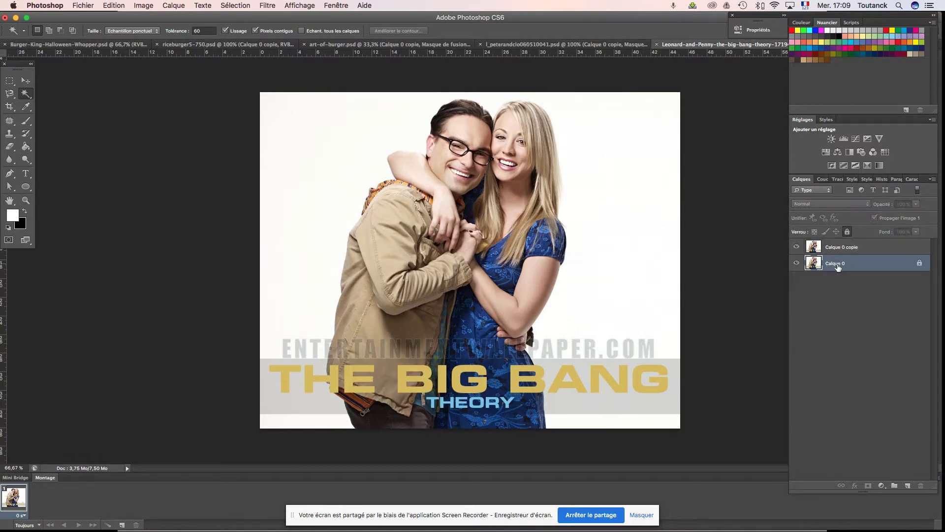
pyautogui.click(796, 263)
pyautogui.click(841, 252)
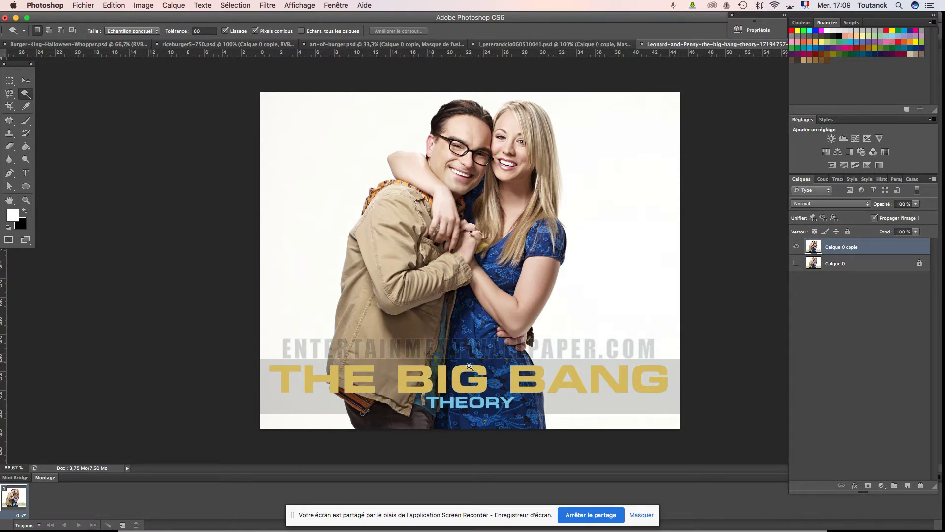
# Crop off the bottom 'THE BIG BANG THEORY' title strip, then view at actual size
pyautogui.click(10, 107)
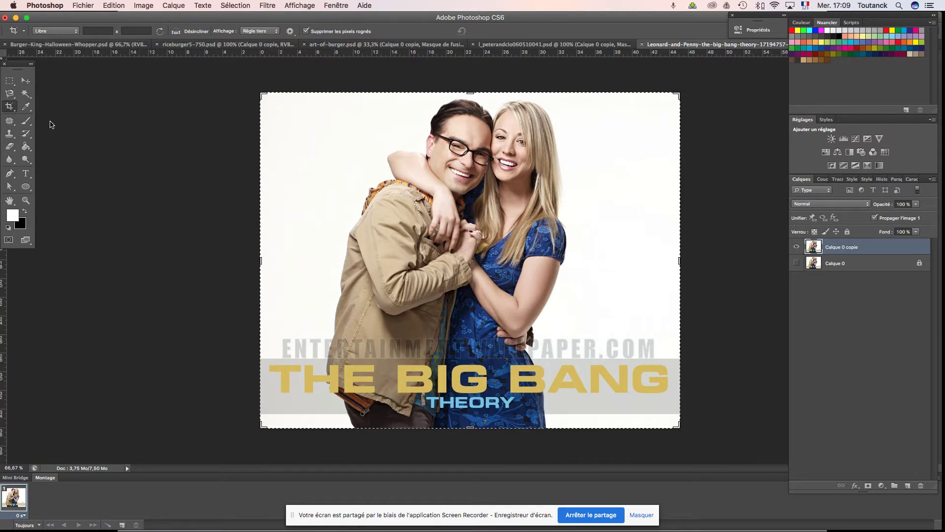
pyautogui.moveTo(472, 428); pyautogui.dragTo(474, 378)
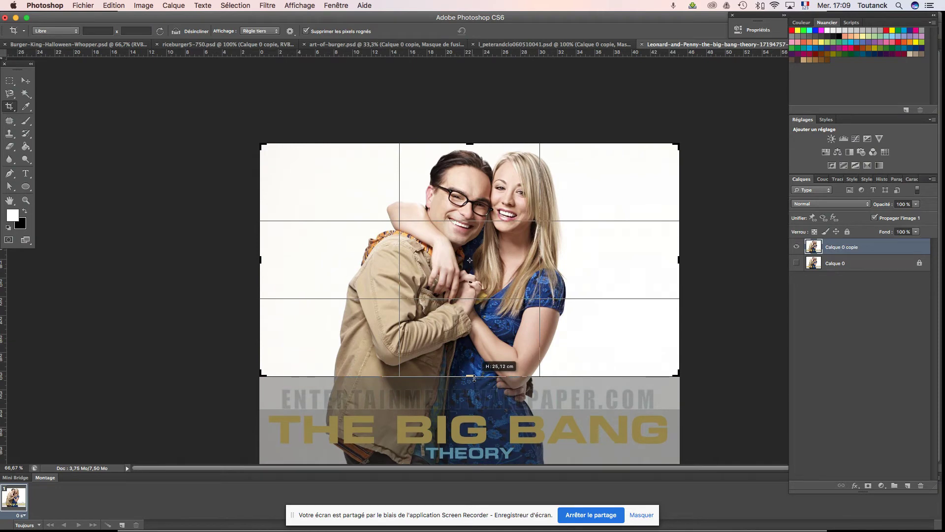
pyautogui.moveTo(475, 377); pyautogui.dragTo(474, 378)
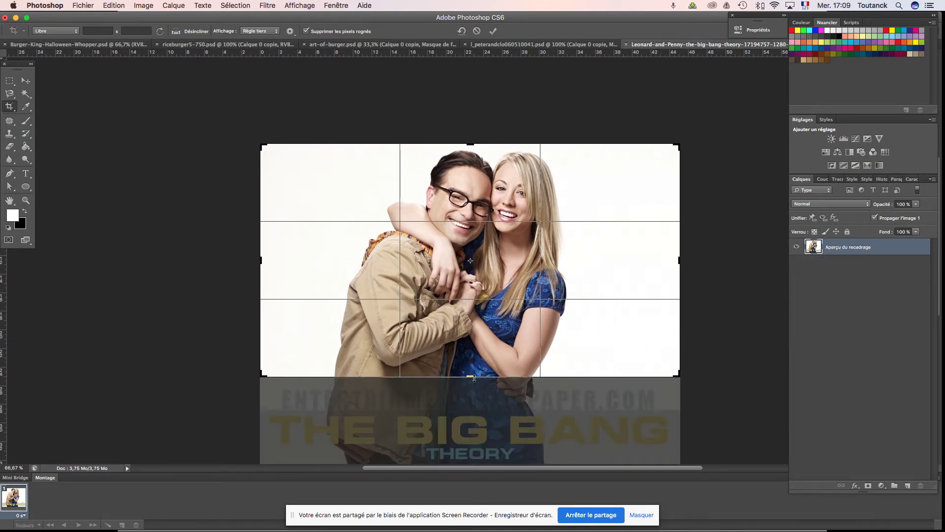
pyautogui.click(24, 82)
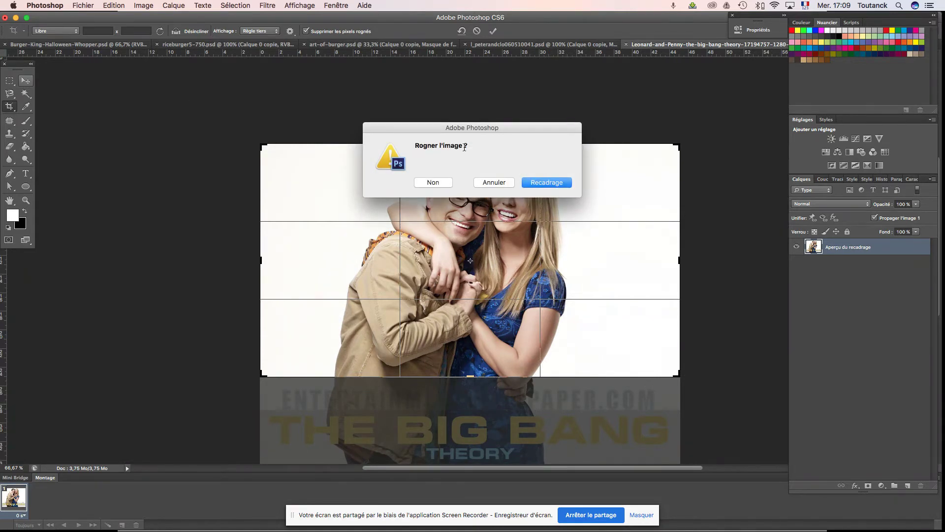
pyautogui.click(546, 183)
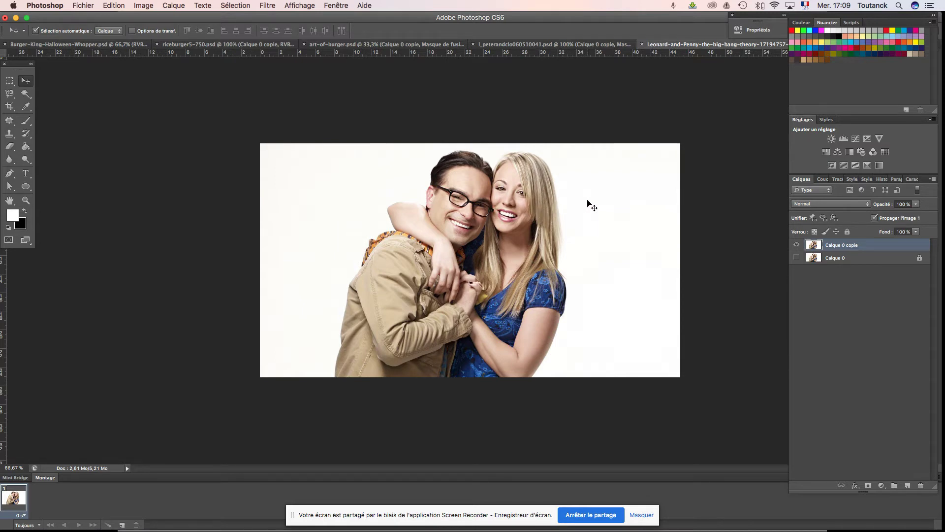
pyautogui.press('super+1')
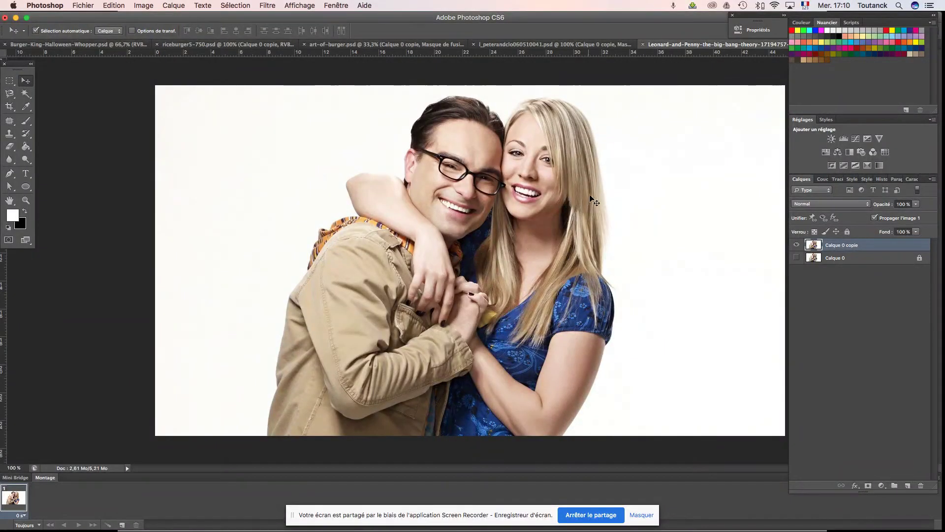
# Magic-wand the white background, then retry the selection at tolerance 30
pyautogui.click(24, 93)
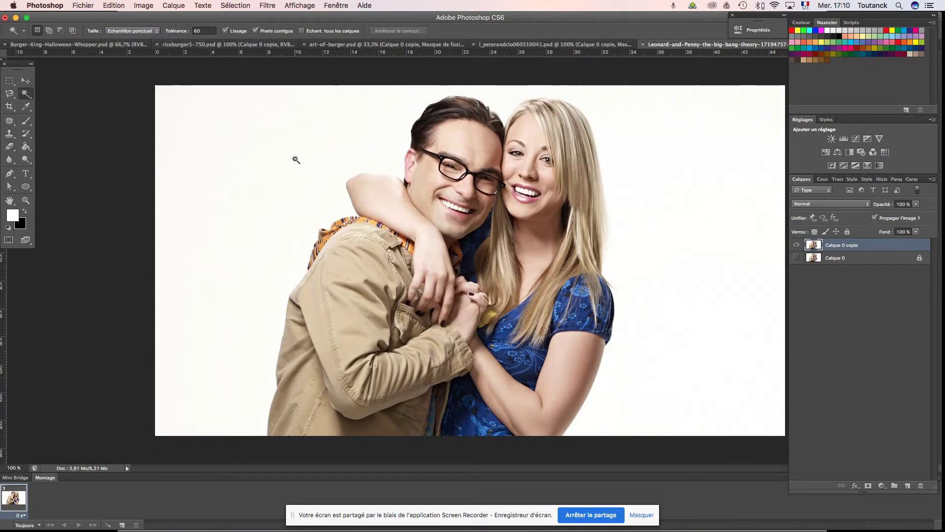
pyautogui.click(295, 149)
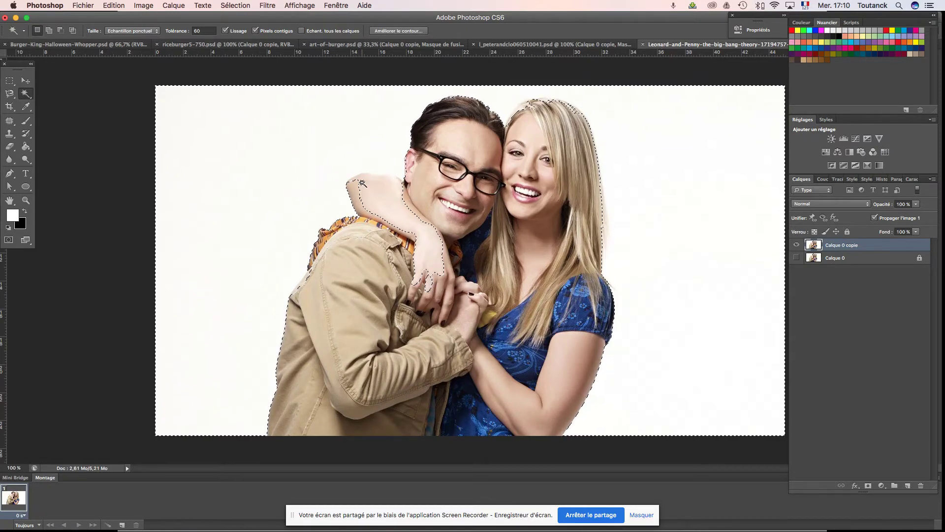
pyautogui.press('super+z')
pyautogui.click(194, 30)
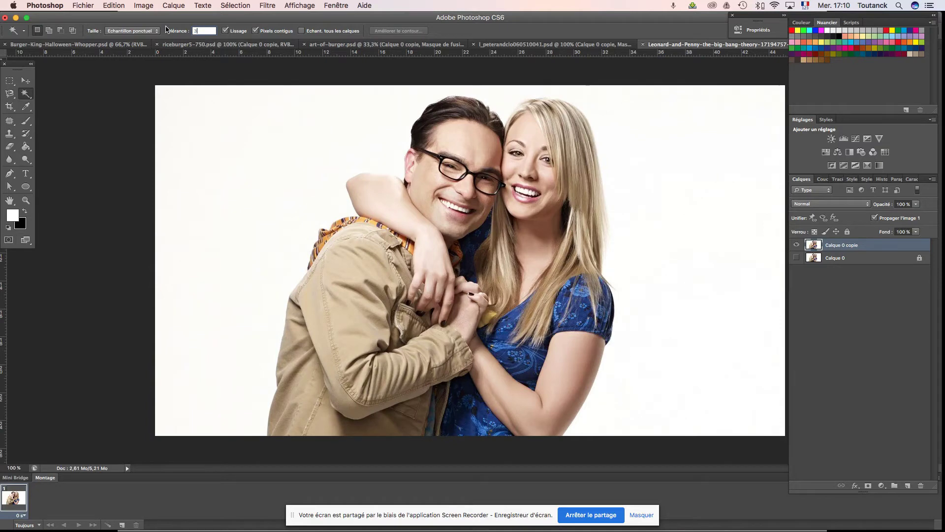
pyautogui.write('0')
pyautogui.press('Return')
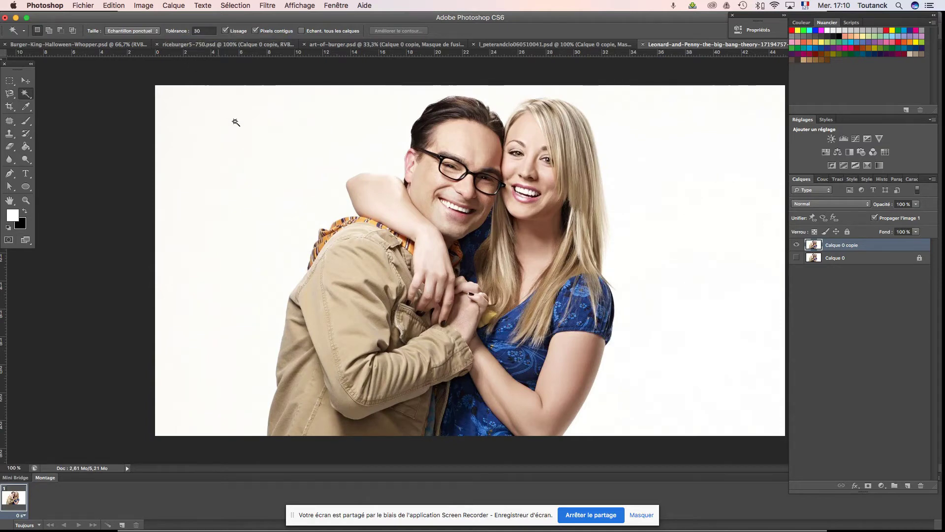
pyautogui.click(260, 150)
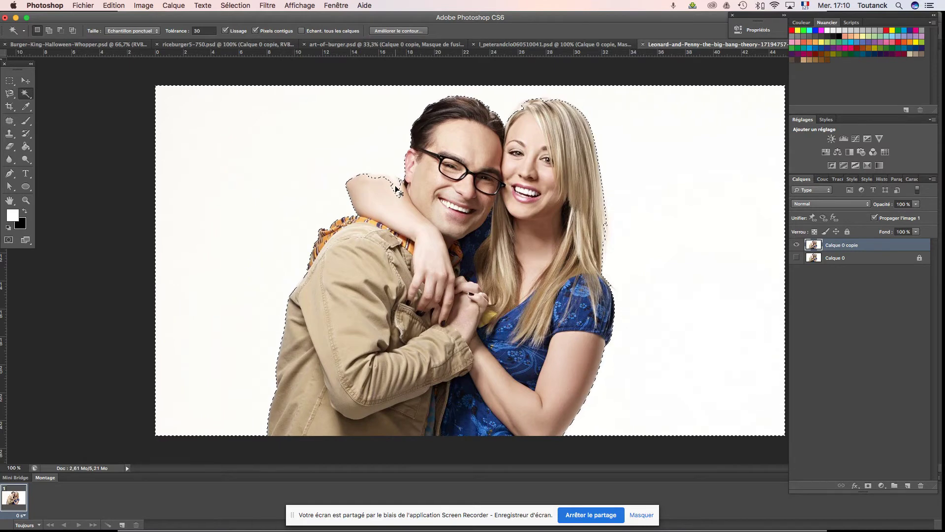
# Redo the white-background selection at a tolerance of 20
pyautogui.hotkey('ctrl', 'd')
pyautogui.click(201, 33)
pyautogui.write('20')
pyautogui.press('Return')
pyautogui.click(252, 139)
# Select the white background around the couple at a final tolerance of 10
pyautogui.press('super+d')
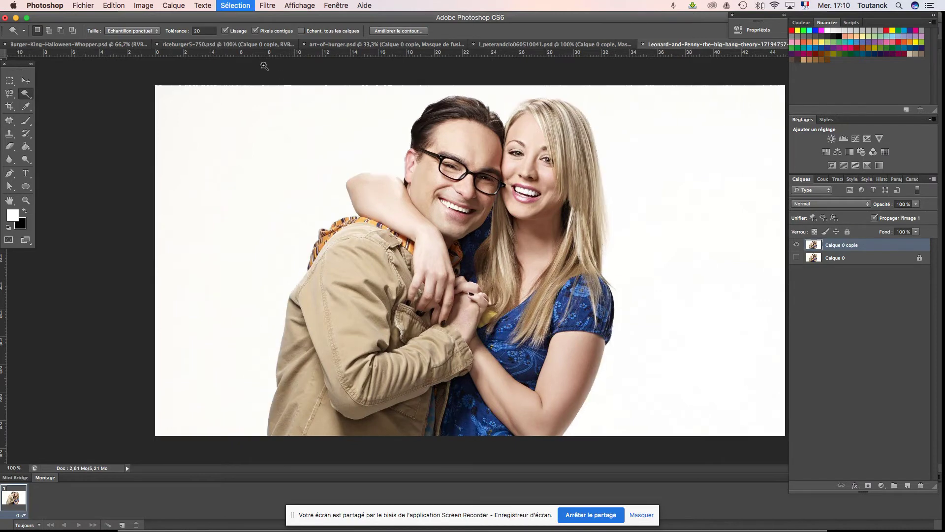
pyautogui.click(207, 31)
pyautogui.write('10')
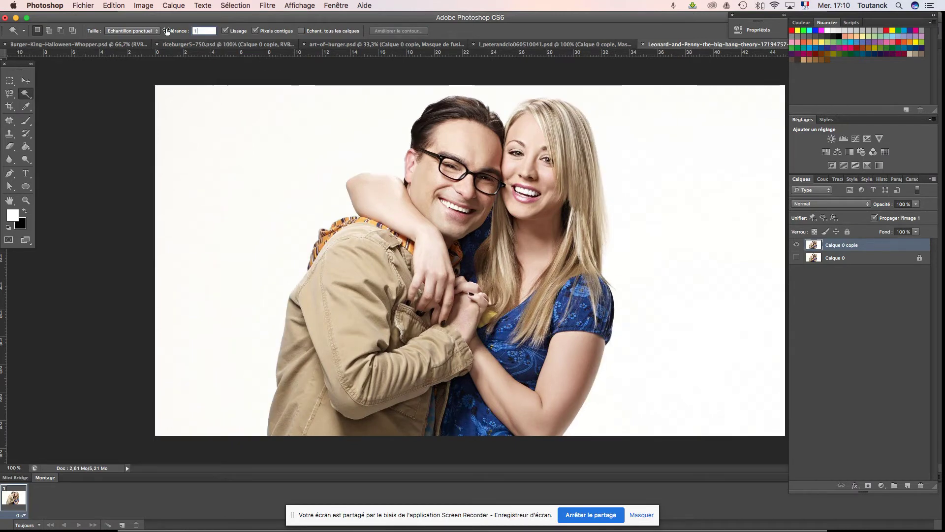
pyautogui.press('Return')
pyautogui.click(247, 135)
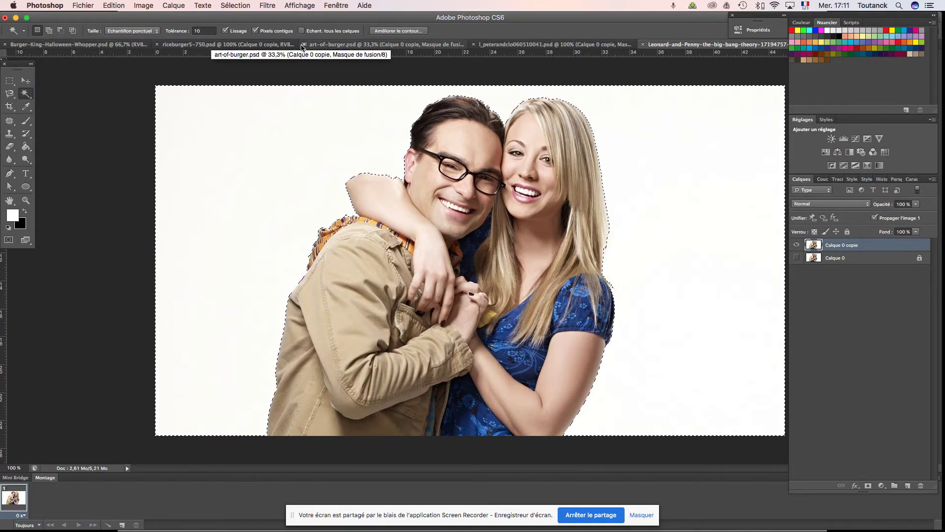
# Invert the selection and add a layer mask hiding the background on Calque 0 copie, zoomed to 200%
pyautogui.click(231, 6)
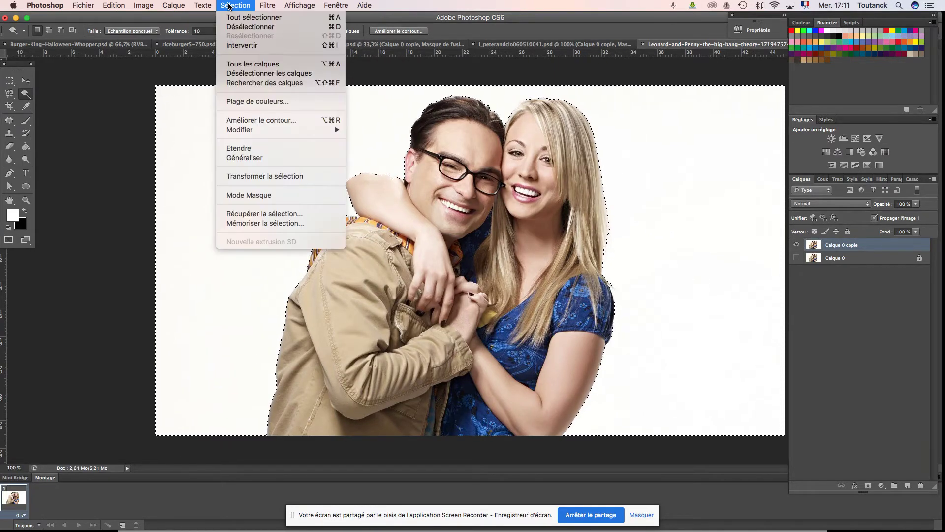
pyautogui.click(246, 46)
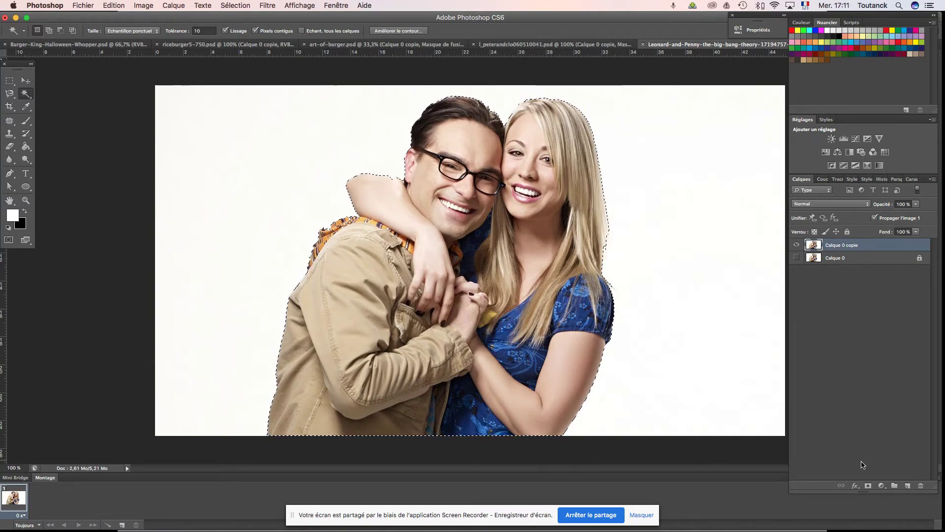
pyautogui.click(868, 485)
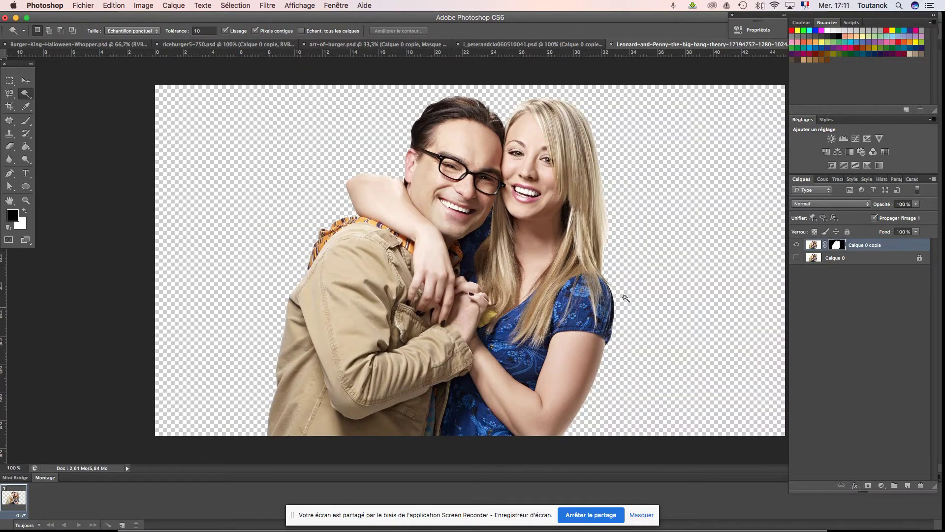
pyautogui.press('super+plus')
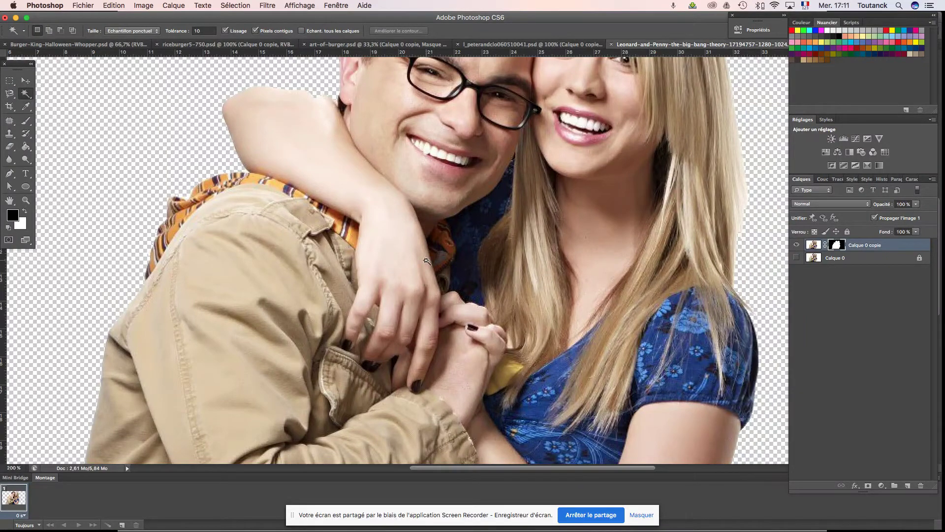
pyautogui.scroll(-5, 427, 260)
pyautogui.hscroll(-2, 427, 261)
pyautogui.scroll(-2, 426, 260)
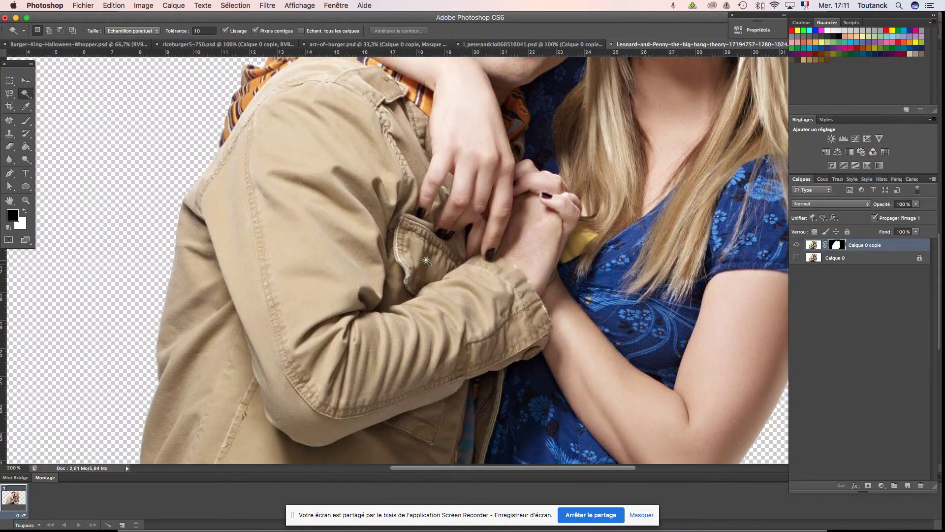
pyautogui.scroll(-1, 427, 260)
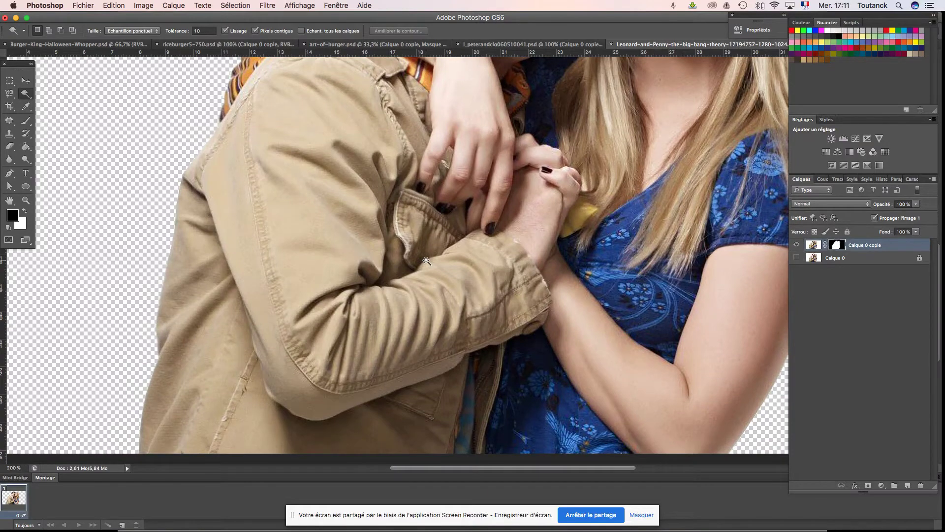
pyautogui.scroll(2, 427, 260)
pyautogui.scroll(5, 426, 261)
pyautogui.hscroll(2, 427, 260)
pyautogui.scroll(1, 426, 261)
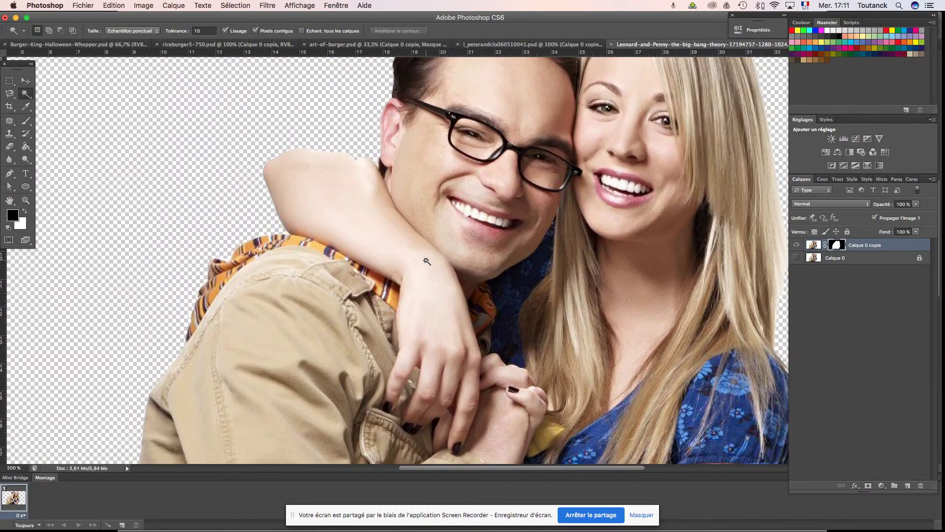
pyautogui.scroll(2, 426, 260)
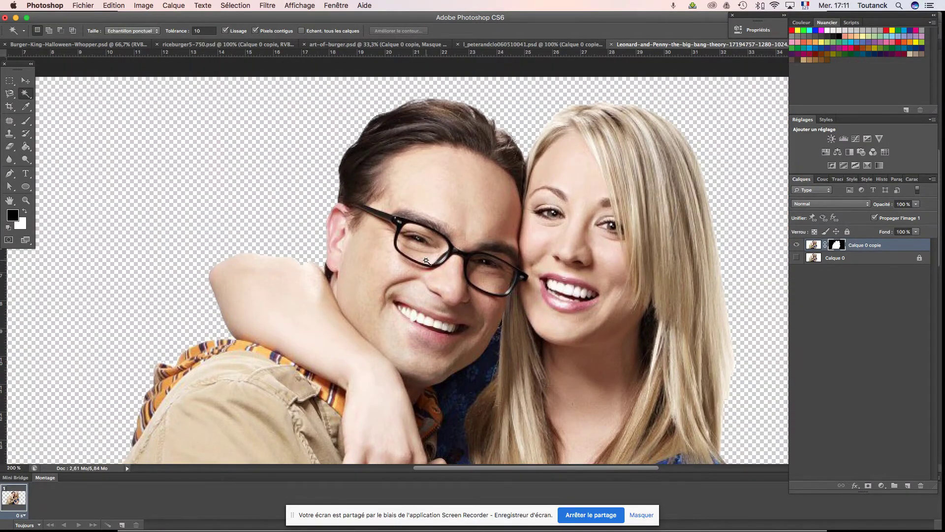
pyautogui.scroll(2, 426, 261)
pyautogui.scroll(1, 426, 261)
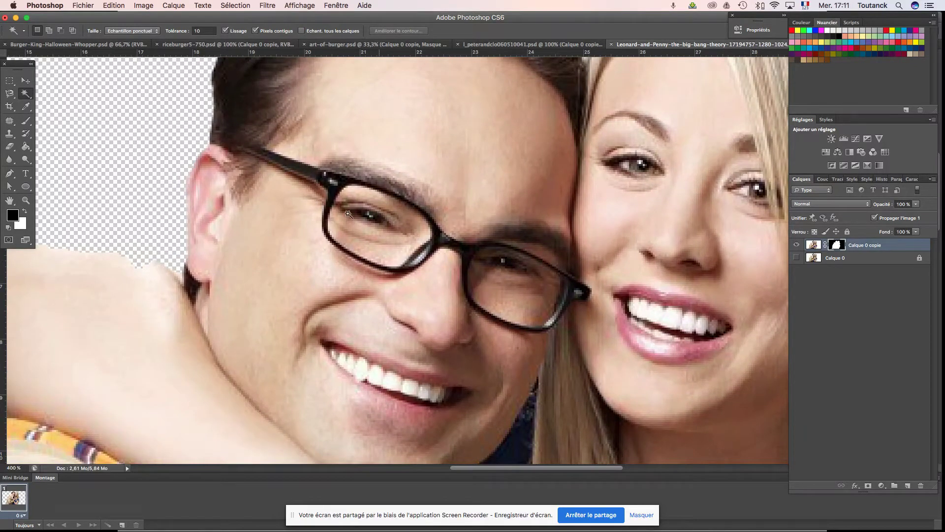
pyautogui.moveTo(219, 256); pyautogui.dragTo(529, 241)
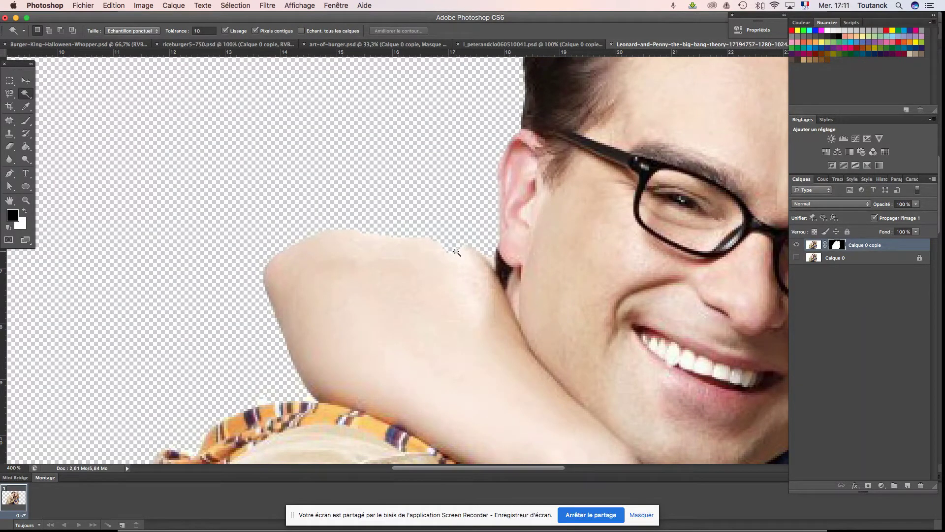
pyautogui.scroll(-1, 457, 252)
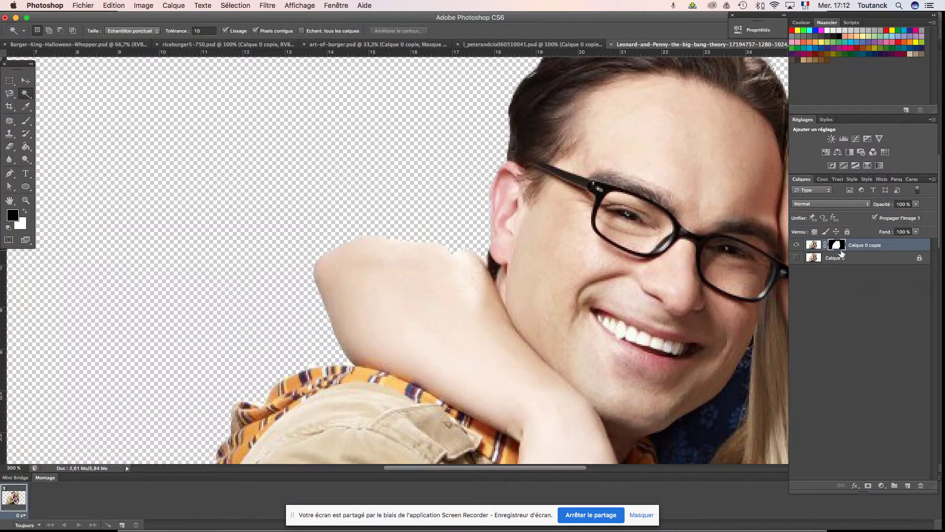
# Paint white on the mask with a smaller brush to restore the arm edge and neck notch
pyautogui.click(24, 123)
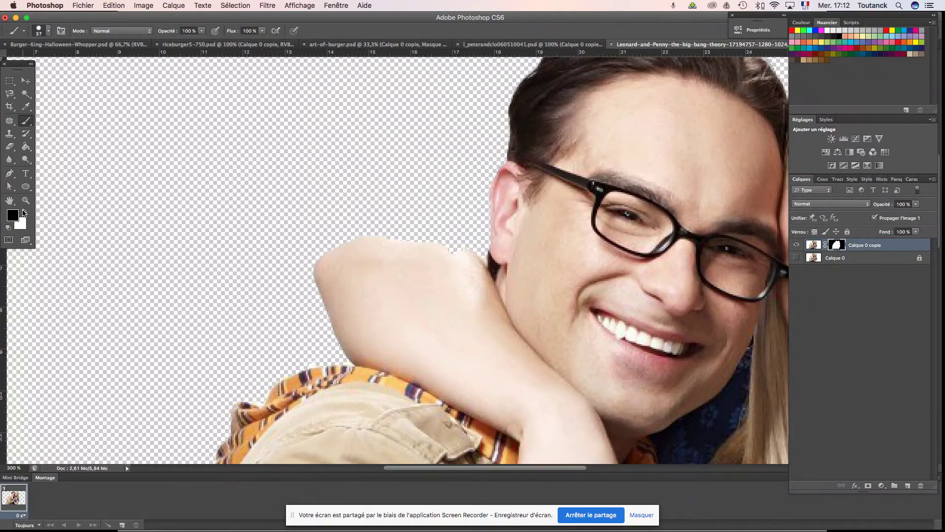
pyautogui.click(24, 213)
pyautogui.click(50, 32)
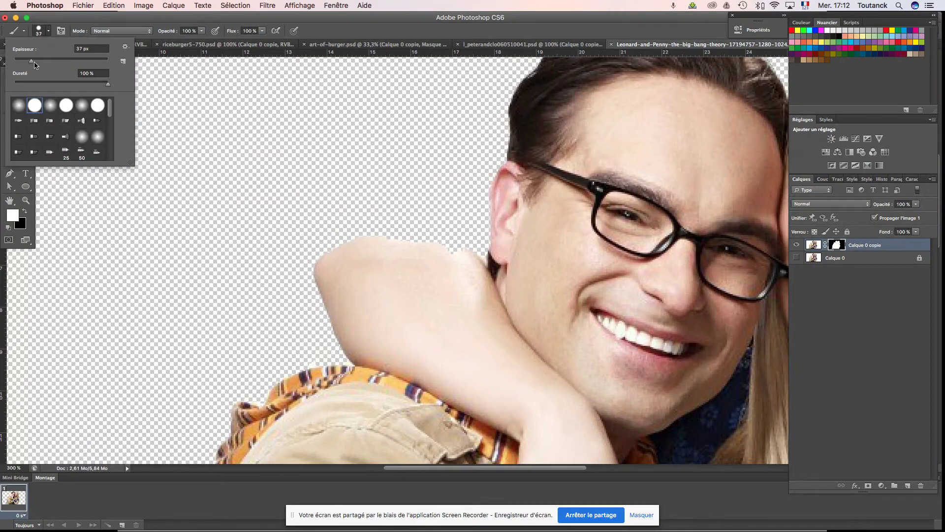
pyautogui.moveTo(32, 63); pyautogui.dragTo(24, 64)
pyautogui.press('Return')
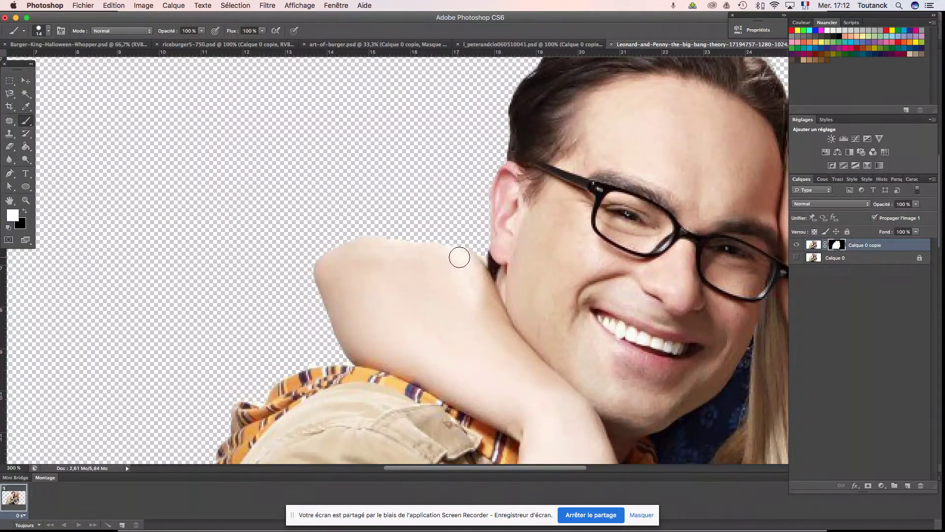
pyautogui.moveTo(468, 264)
pyautogui.mouseDown()
pyautogui.moveTo(384, 243)
pyautogui.moveTo(333, 257)
pyautogui.mouseUp()
pyautogui.moveTo(324, 267); pyautogui.dragTo(342, 261)
pyautogui.moveTo(431, 253); pyautogui.dragTo(468, 261)
# Bring the whole cut-out back into view at 100% and swap the painting colours back
pyautogui.moveTo(645, 150)
pyautogui.mouseDown()
pyautogui.moveTo(485, 201)
pyautogui.moveTo(354, 221)
pyautogui.mouseUp()
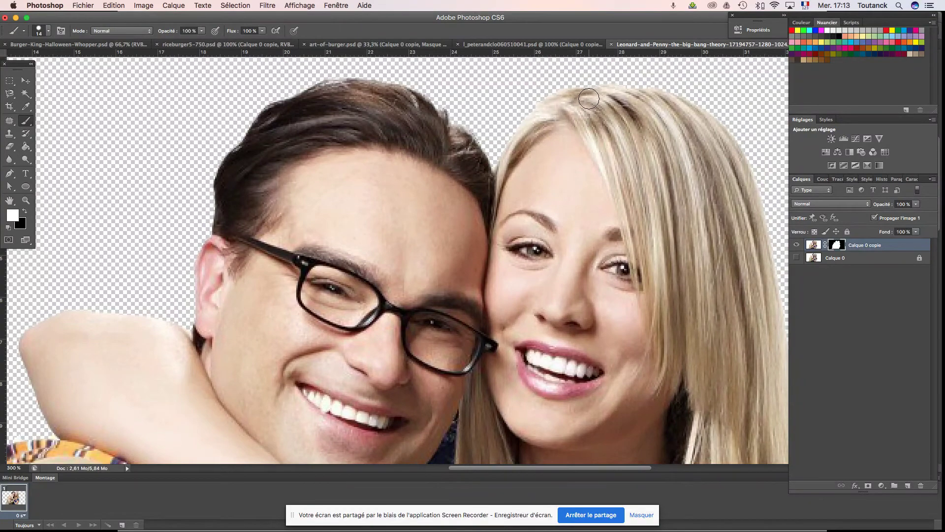
pyautogui.hscroll(5, 689, 146)
pyautogui.scroll(-3, 688, 147)
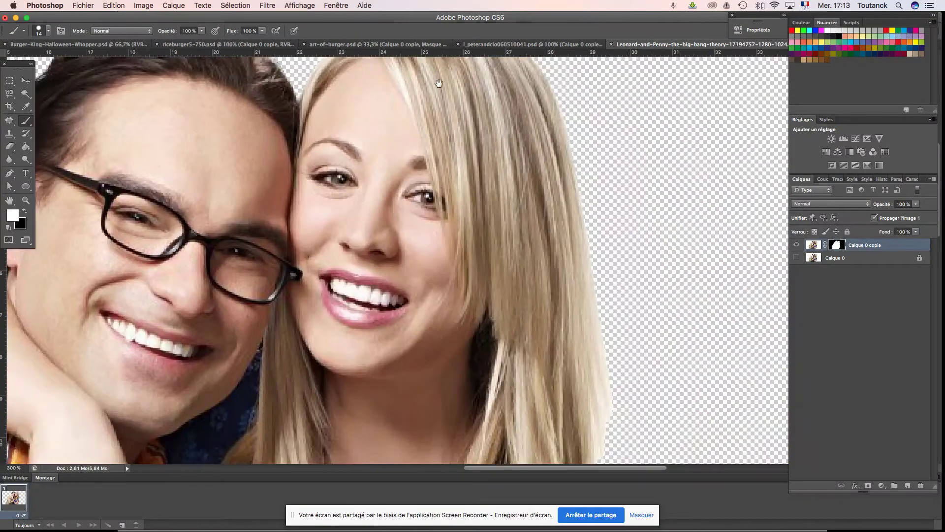
pyautogui.hscroll(3, 615, 182)
pyautogui.hscroll(2, 529, 220)
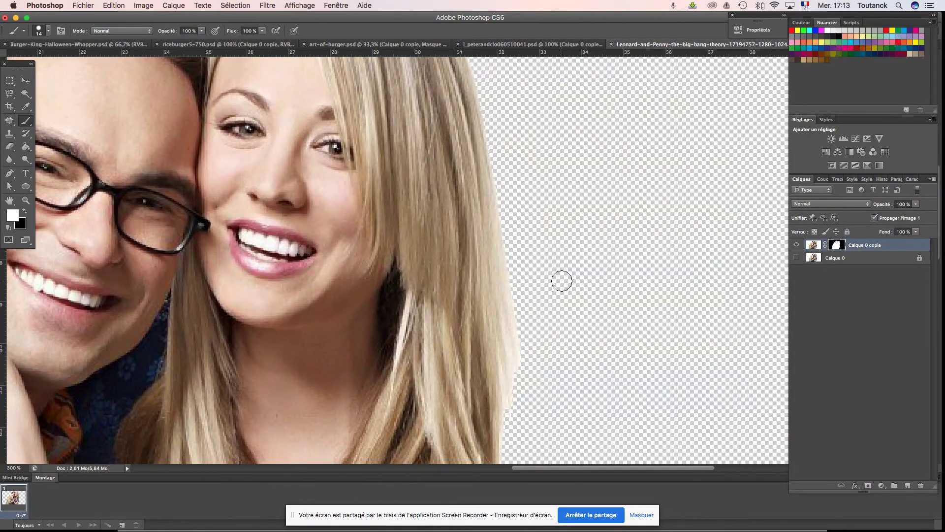
pyautogui.press('super+1')
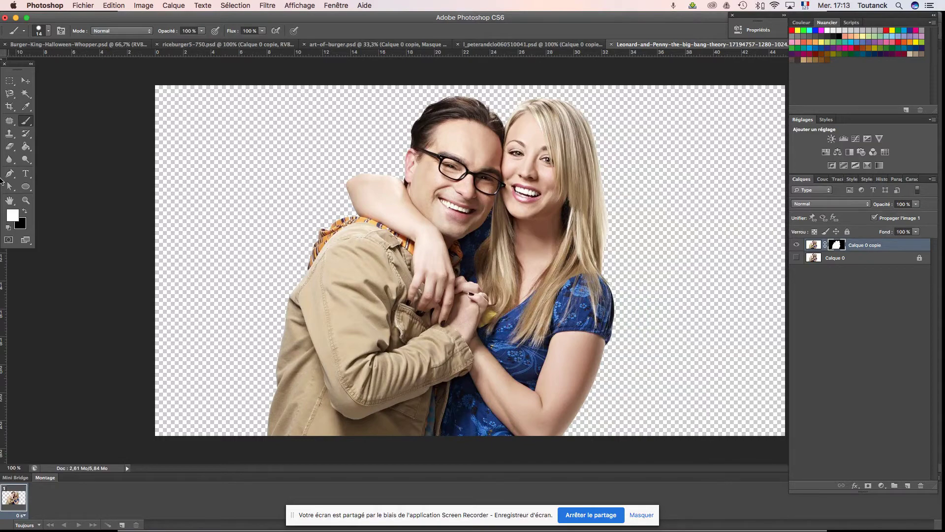
pyautogui.click(24, 213)
pyautogui.press('x')
pyautogui.press('super+alt+a')
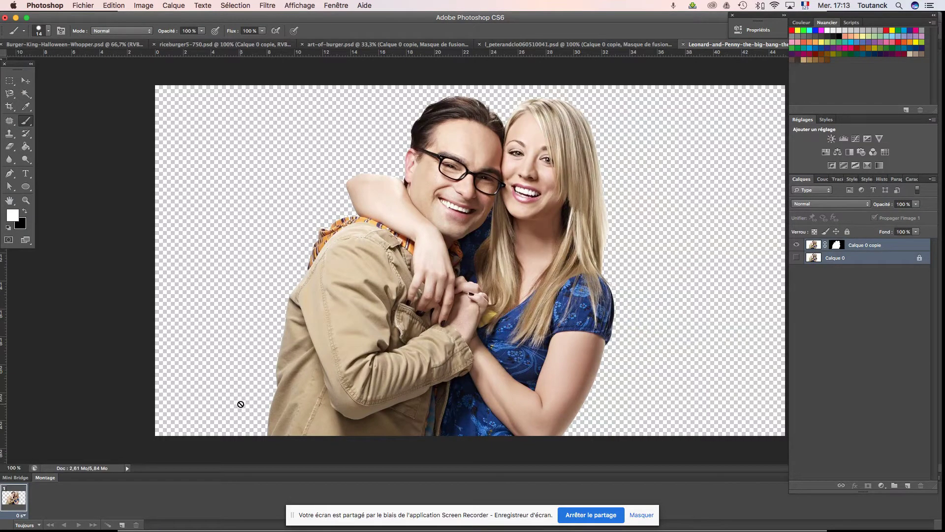
# Choose a 0% hardness round brush, target the layer mask with black, and zoom in
pyautogui.click(49, 33)
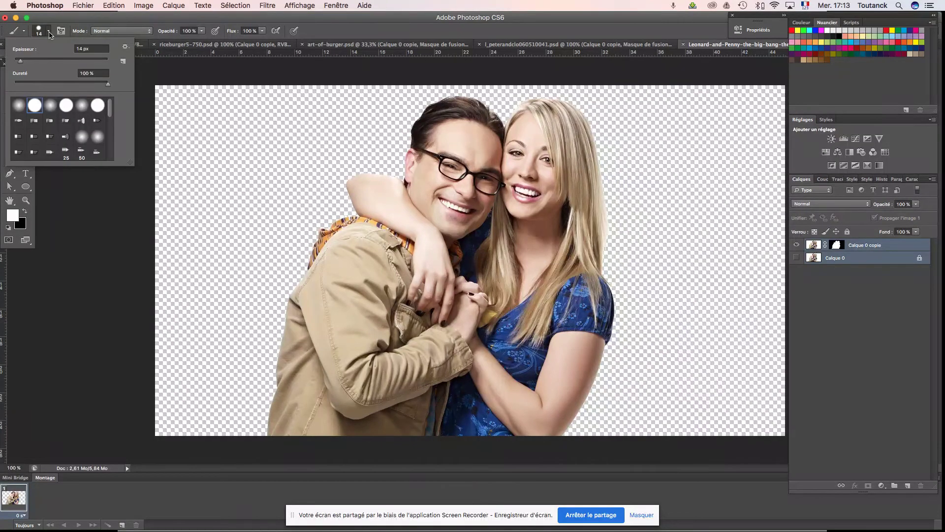
pyautogui.click(20, 109)
pyautogui.click(837, 246)
pyautogui.press('x')
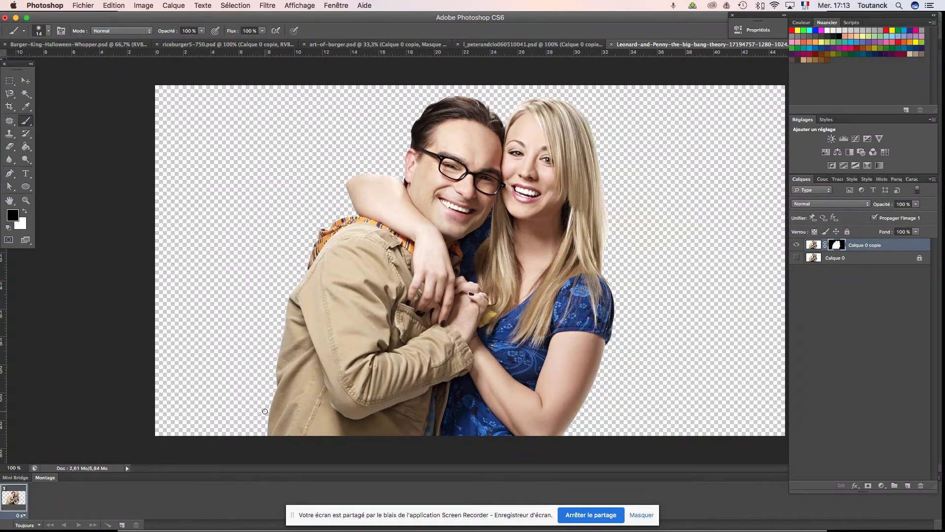
pyautogui.press('super+plus')
pyautogui.press('super+plus')
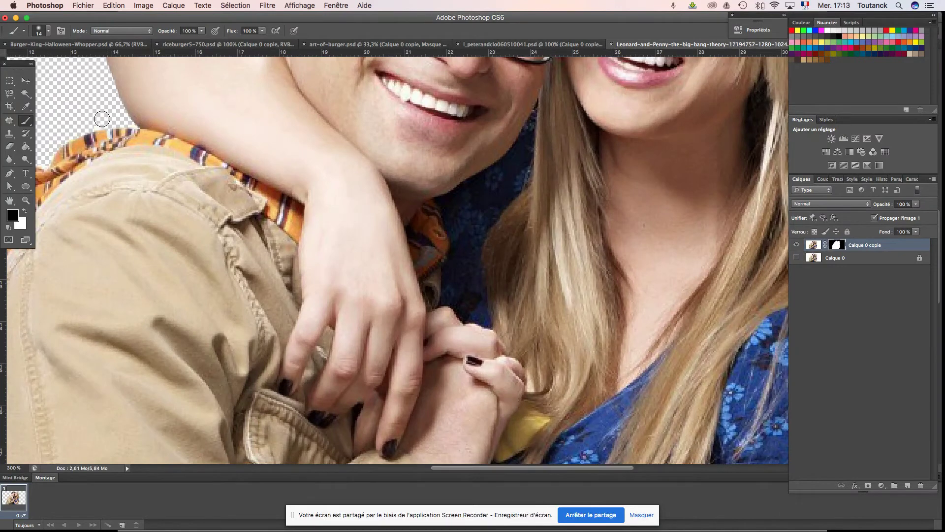
# Bring the jacket's left edge into view and enlarge the brush to 43 px
pyautogui.click(49, 31)
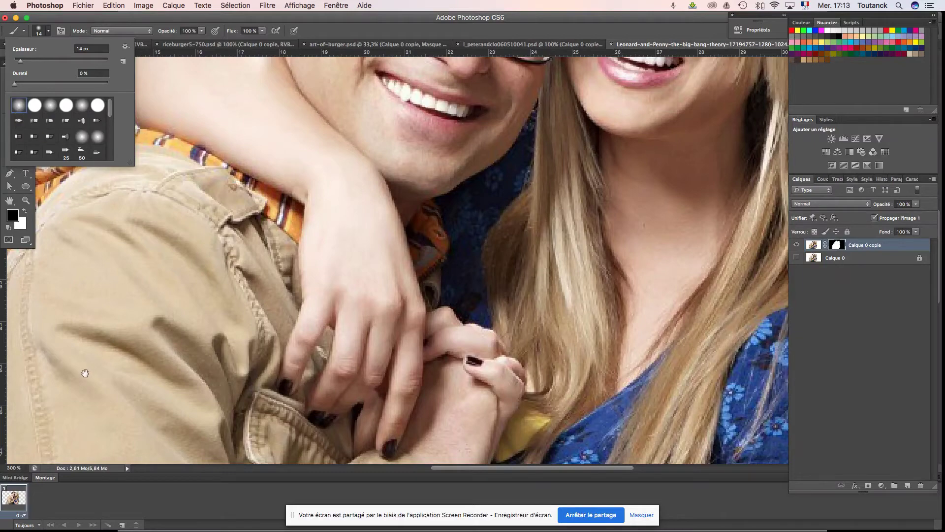
pyautogui.moveTo(79, 370); pyautogui.dragTo(432, 176)
pyautogui.scroll(-3, 433, 176)
pyautogui.scroll(-2, 338, 313)
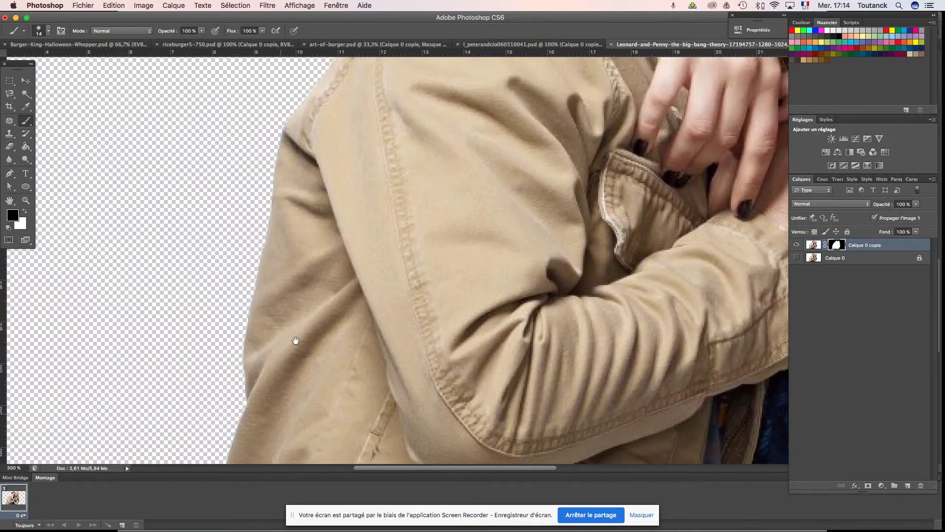
pyautogui.scroll(-3, 289, 359)
pyautogui.scroll(-3, 310, 289)
pyautogui.scroll(-1, 319, 256)
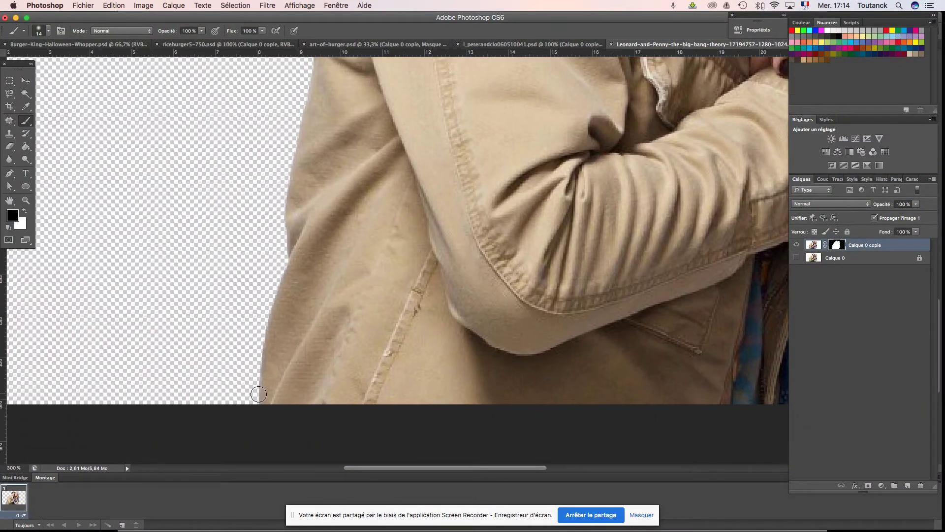
pyautogui.click(48, 33)
pyautogui.moveTo(19, 61); pyautogui.dragTo(34, 61)
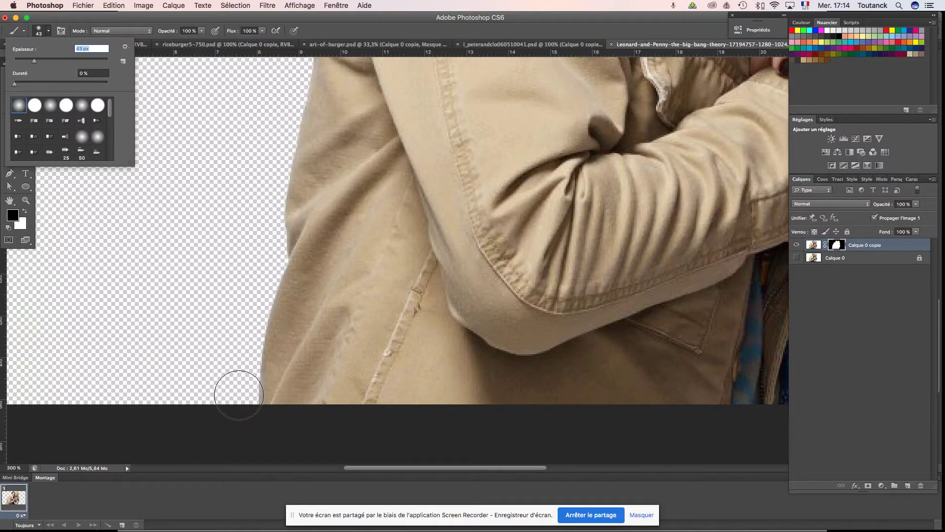
# Soften the jacket's left edge from the bottom up to the collar on the mask
pyautogui.moveTo(239, 394); pyautogui.dragTo(264, 230)
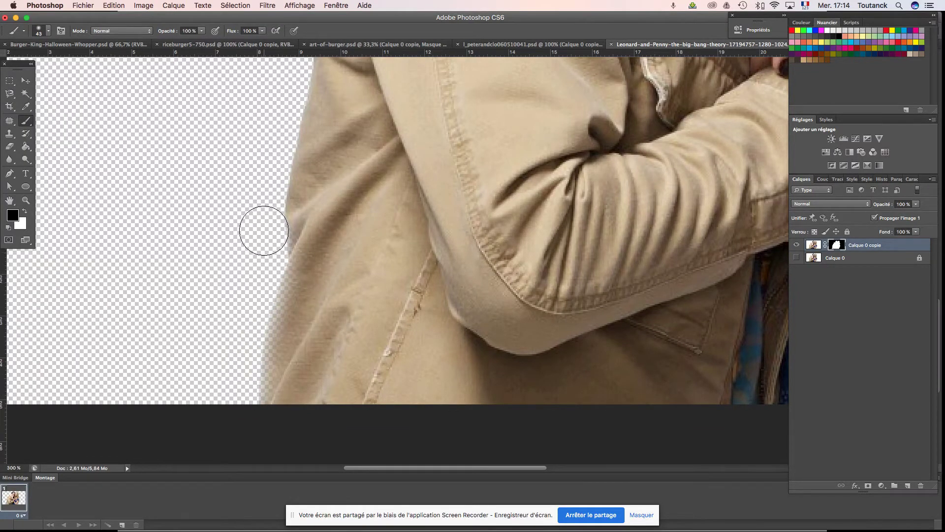
pyautogui.moveTo(264, 230)
pyautogui.mouseDown()
pyautogui.moveTo(301, 239)
pyautogui.moveTo(274, 436)
pyautogui.moveTo(238, 415)
pyautogui.moveTo(268, 256)
pyautogui.mouseUp()
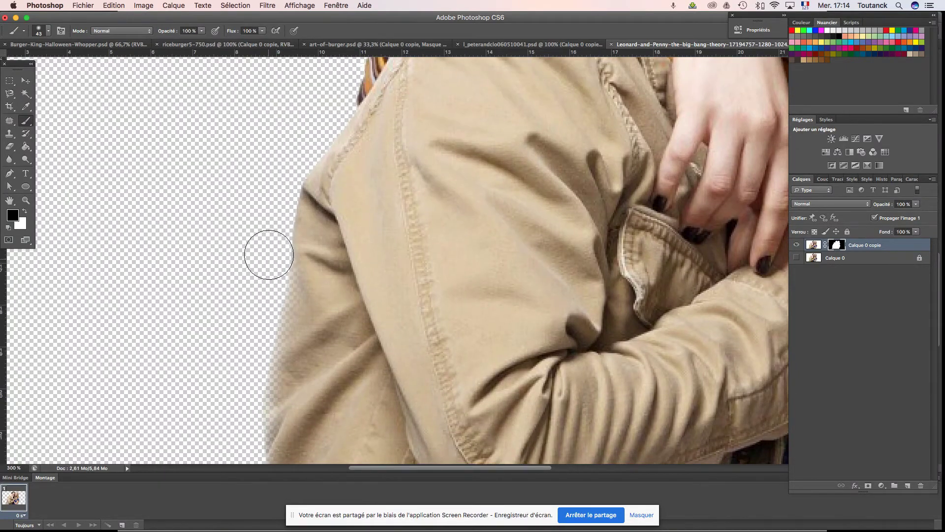
pyautogui.moveTo(303, 226)
pyautogui.mouseDown()
pyautogui.moveTo(253, 369)
pyautogui.moveTo(228, 386)
pyautogui.moveTo(260, 274)
pyautogui.moveTo(325, 284)
pyautogui.moveTo(288, 336)
pyautogui.mouseUp()
pyautogui.moveTo(232, 337)
pyautogui.mouseDown()
pyautogui.moveTo(262, 276)
pyautogui.moveTo(266, 355)
pyautogui.moveTo(250, 320)
pyautogui.moveTo(277, 248)
pyautogui.moveTo(244, 297)
pyautogui.mouseUp()
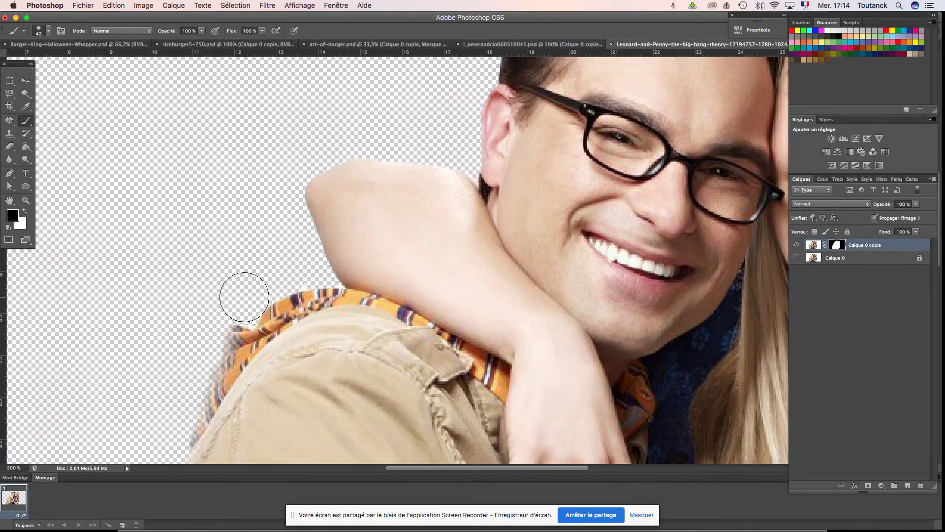
# Soften the collar edge under the arm and fade the ear and hair edge
pyautogui.moveTo(271, 274)
pyautogui.mouseDown()
pyautogui.moveTo(302, 266)
pyautogui.moveTo(321, 275)
pyautogui.moveTo(296, 247)
pyautogui.moveTo(287, 176)
pyautogui.moveTo(229, 253)
pyautogui.mouseUp()
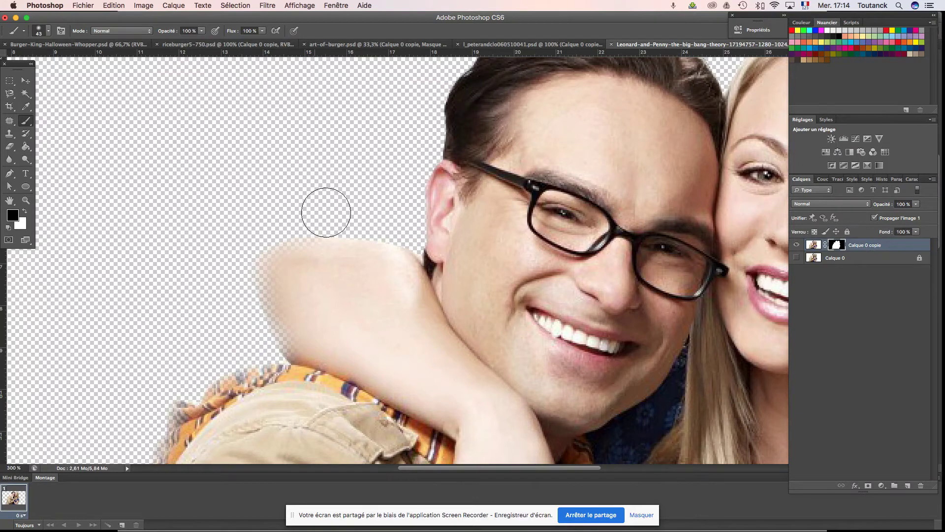
pyautogui.moveTo(360, 213); pyautogui.dragTo(301, 236)
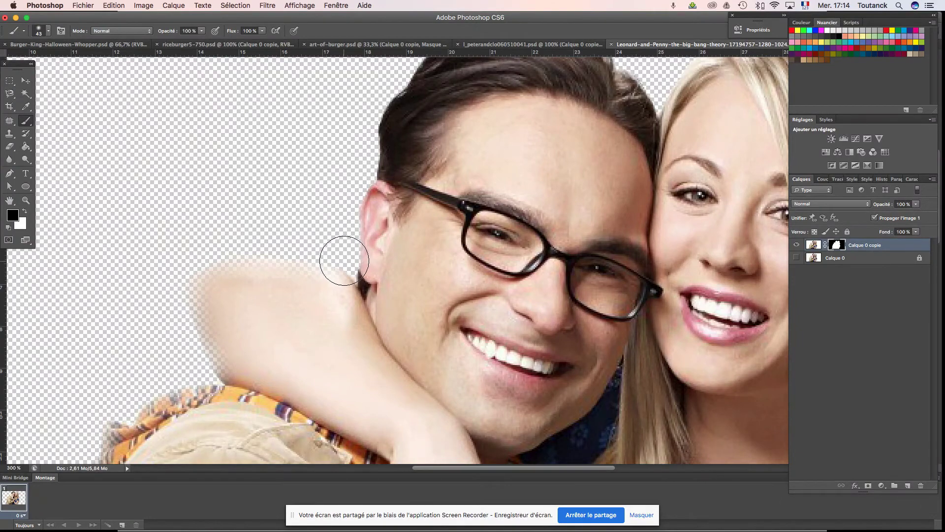
pyautogui.moveTo(347, 260); pyautogui.dragTo(353, 161)
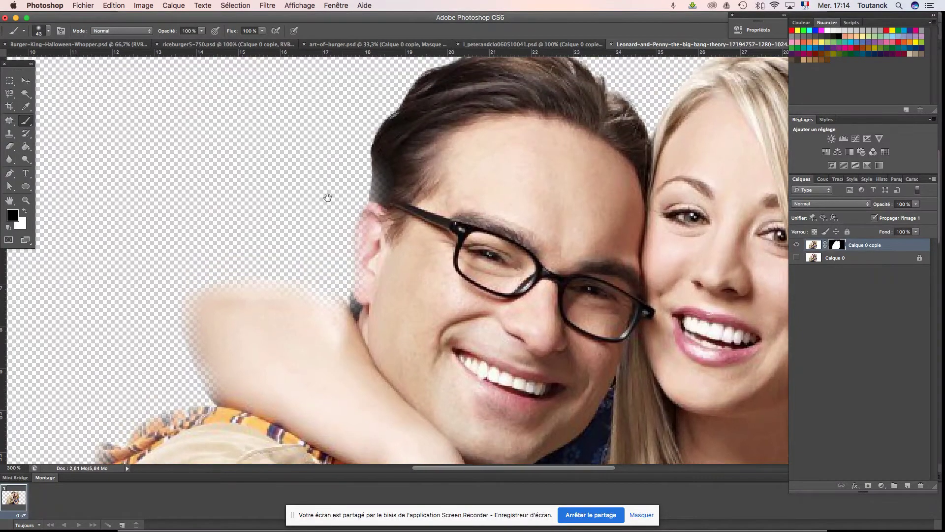
pyautogui.moveTo(353, 161)
pyautogui.mouseDown()
pyautogui.moveTo(287, 264)
pyautogui.moveTo(322, 182)
pyautogui.moveTo(406, 124)
pyautogui.moveTo(239, 136)
pyautogui.mouseUp()
pyautogui.hscroll(5, 238, 137)
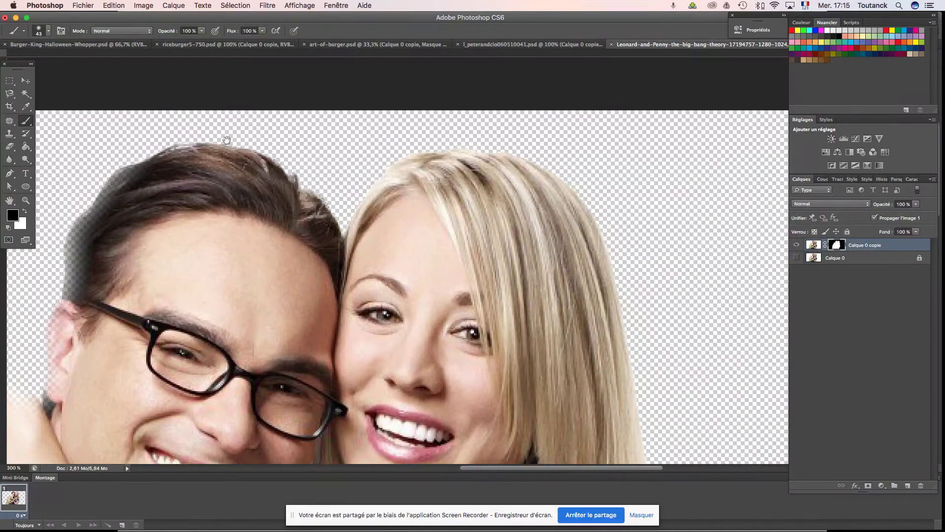
# Fade the tops of both heads of hair, the woman's hair and arm edges, then zoom out
pyautogui.moveTo(174, 125)
pyautogui.mouseDown()
pyautogui.moveTo(218, 123)
pyautogui.moveTo(291, 143)
pyautogui.moveTo(344, 179)
pyautogui.moveTo(343, 194)
pyautogui.moveTo(363, 165)
pyautogui.mouseUp()
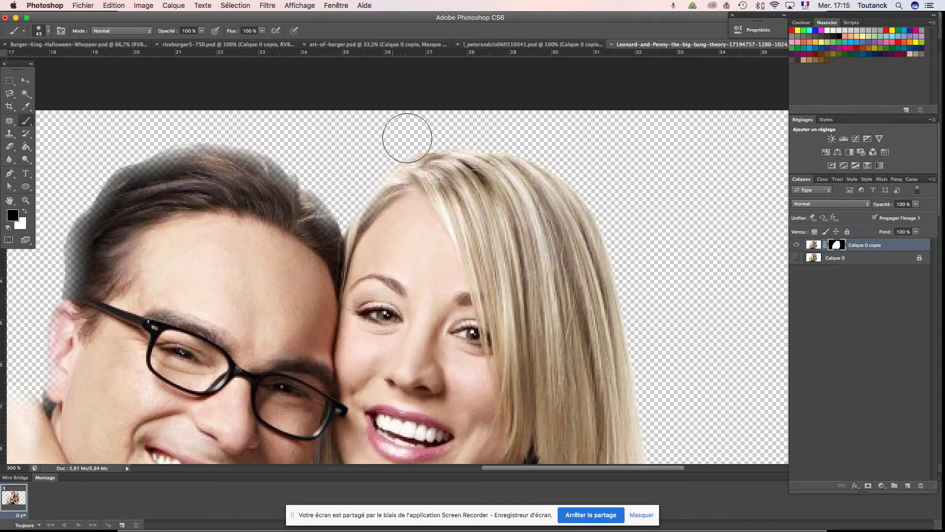
pyautogui.moveTo(443, 133)
pyautogui.mouseDown()
pyautogui.moveTo(542, 148)
pyautogui.moveTo(612, 213)
pyautogui.moveTo(633, 249)
pyautogui.mouseUp()
pyautogui.moveTo(681, 302)
pyautogui.mouseDown()
pyautogui.moveTo(541, 138)
pyautogui.moveTo(512, 205)
pyautogui.moveTo(532, 373)
pyautogui.moveTo(540, 202)
pyautogui.moveTo(519, 215)
pyautogui.moveTo(523, 363)
pyautogui.moveTo(536, 390)
pyautogui.moveTo(509, 158)
pyautogui.moveTo(490, 217)
pyautogui.moveTo(496, 289)
pyautogui.moveTo(481, 353)
pyautogui.moveTo(437, 449)
pyautogui.mouseUp()
pyautogui.scroll(-1, 539, 399)
pyautogui.moveTo(473, 409); pyautogui.dragTo(523, 241)
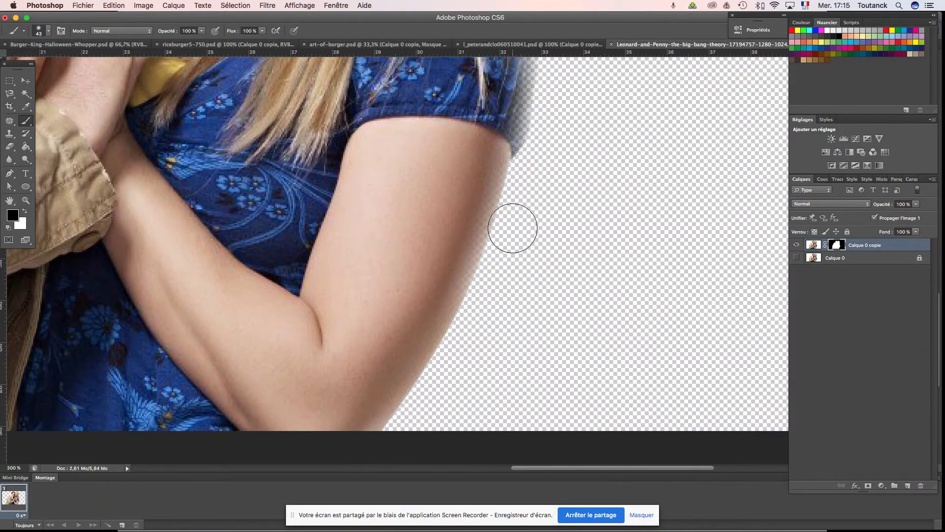
pyautogui.moveTo(513, 227)
pyautogui.mouseDown()
pyautogui.moveTo(464, 340)
pyautogui.moveTo(404, 432)
pyautogui.mouseUp()
pyautogui.scroll(-1, 444, 399)
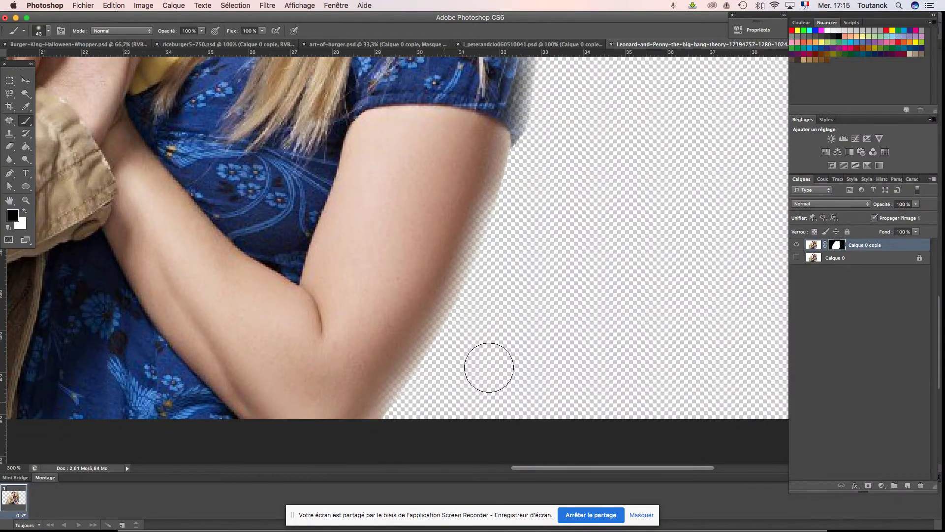
pyautogui.press('super+minus')
pyautogui.press('super+minus')
pyautogui.press('super+minus')
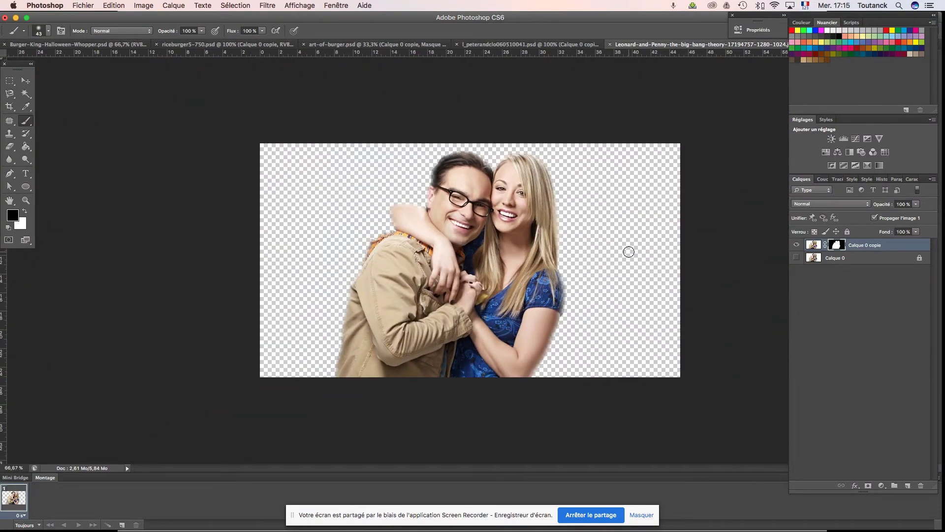
# Save the cut-out couple as a layered Photoshop PSD in geek-burger
pyautogui.press('super+shift+s')
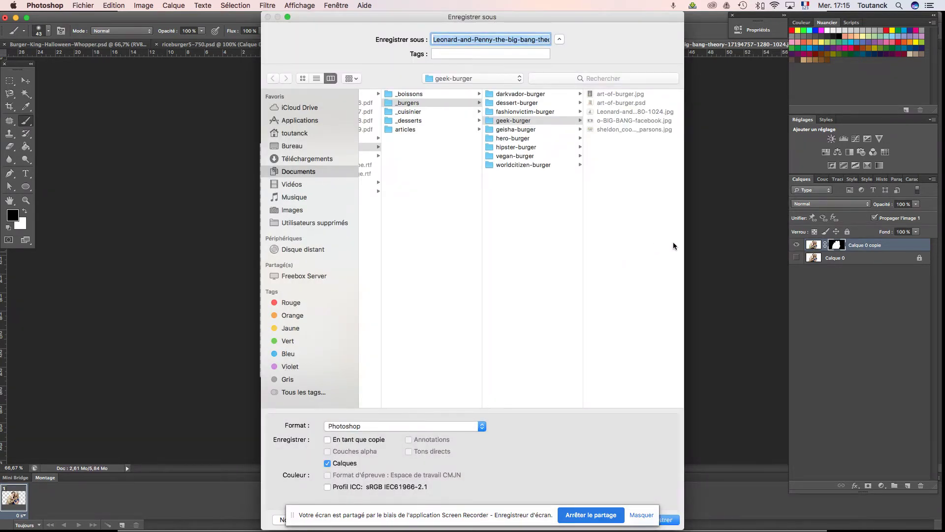
pyautogui.click(673, 523)
pyautogui.click(594, 217)
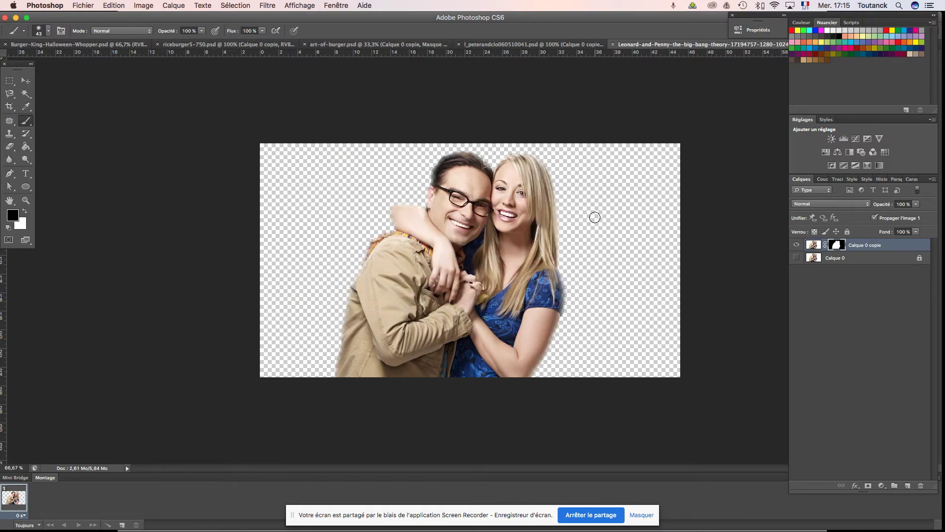
# Browse the geek-burger folder in the Open dialog, cancel it, and switch to the course slides
pyautogui.press('super+o')
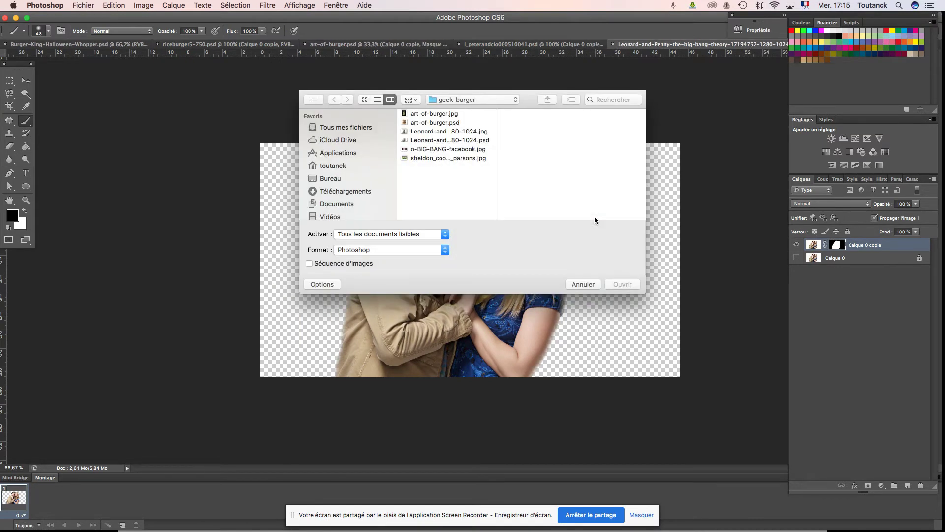
pyautogui.click(474, 101)
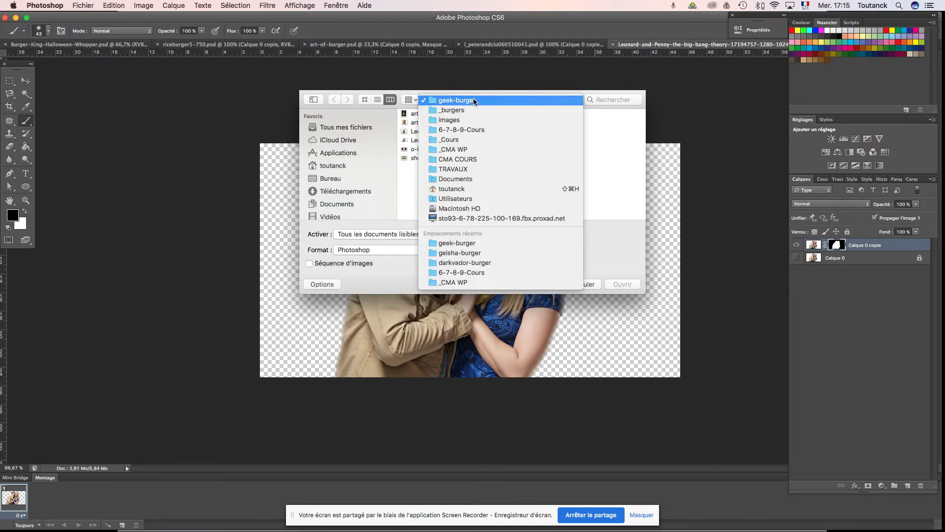
pyautogui.click(621, 164)
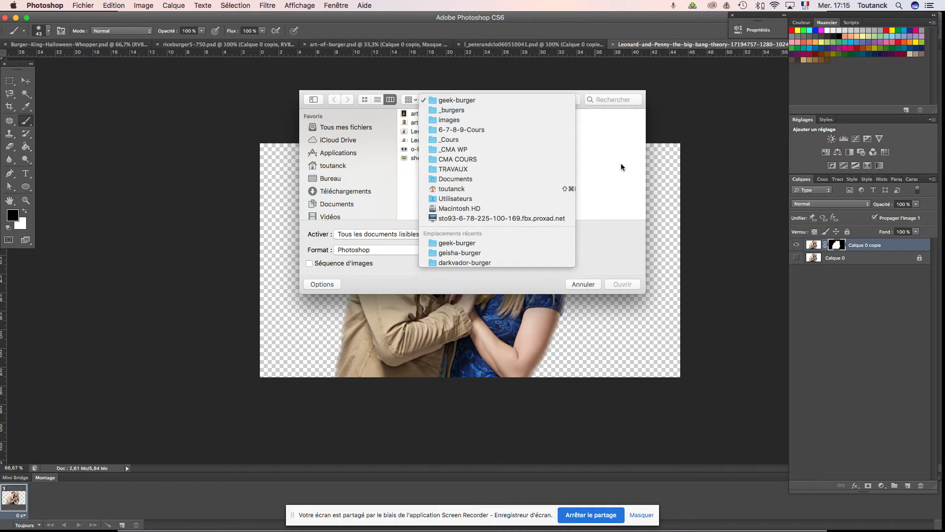
pyautogui.click(592, 284)
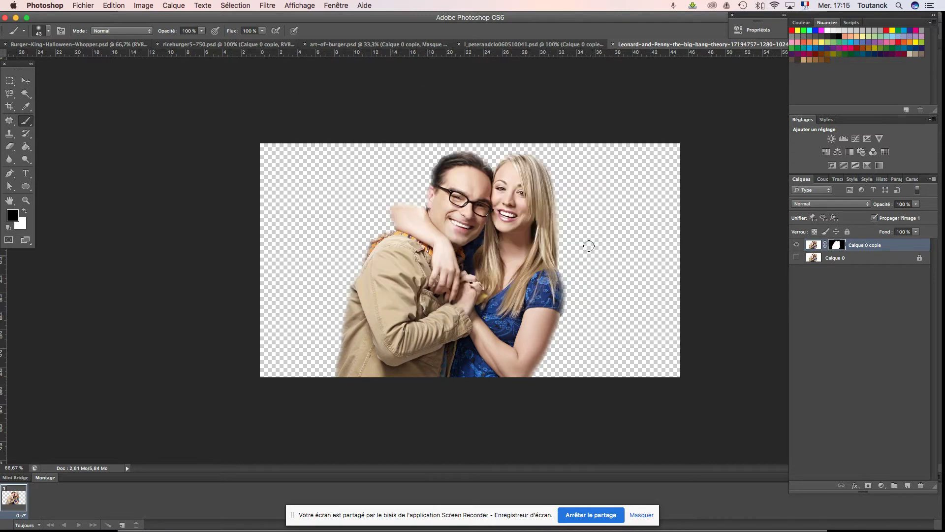
pyautogui.press('super+Tab')
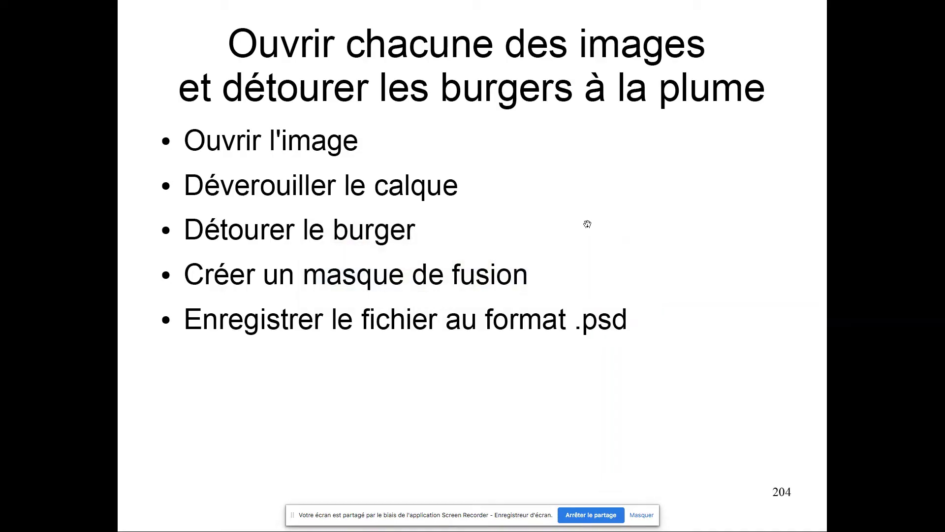
# Advance the Acrobat course slides to page 206, then return to Photoshop
pyautogui.press('Right')
pyautogui.press('Right')
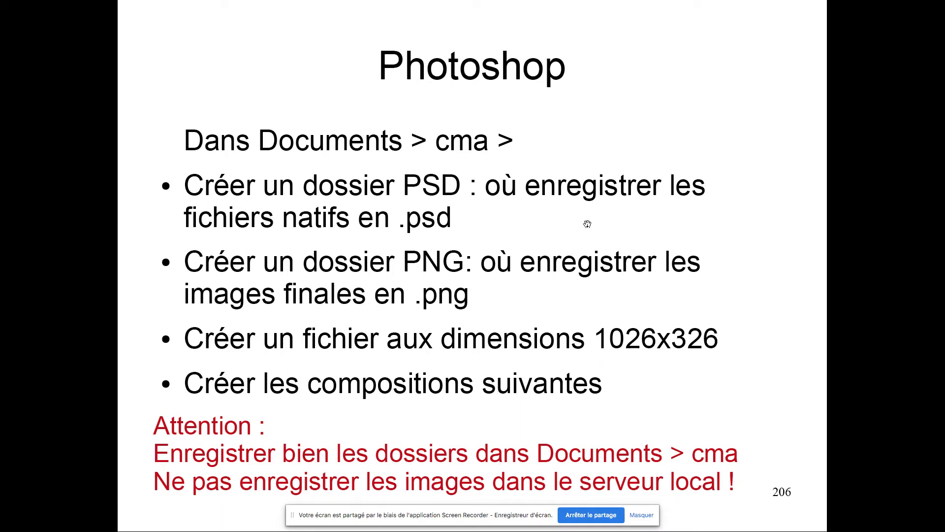
pyautogui.press('super+Tab')
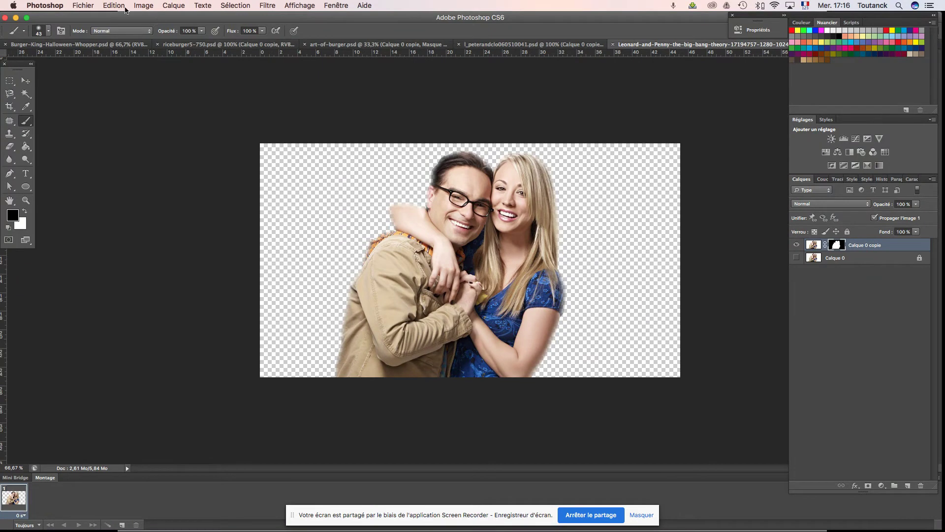
# Create a new 1026 × 326 px document with a transparent background
pyautogui.click(80, 7)
pyautogui.click(86, 17)
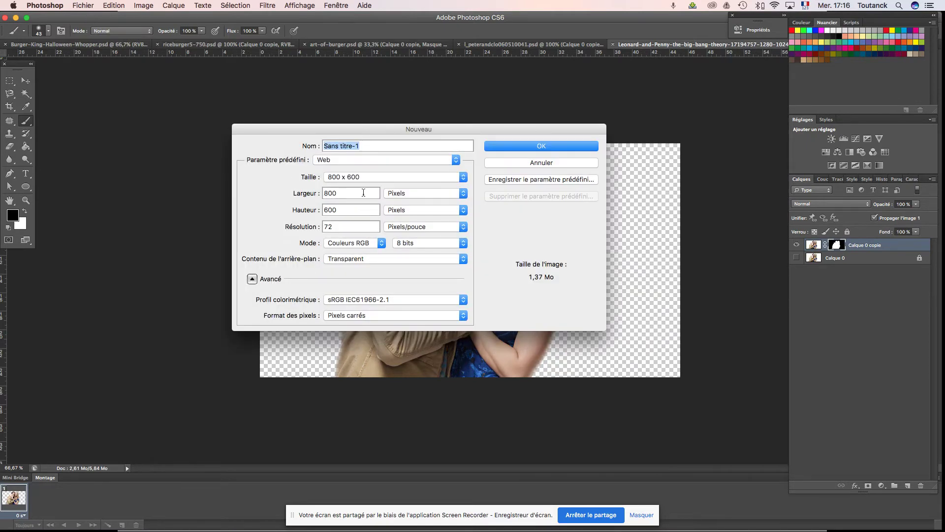
pyautogui.press('Tab')
pyautogui.write('1026')
pyautogui.press('Tab')
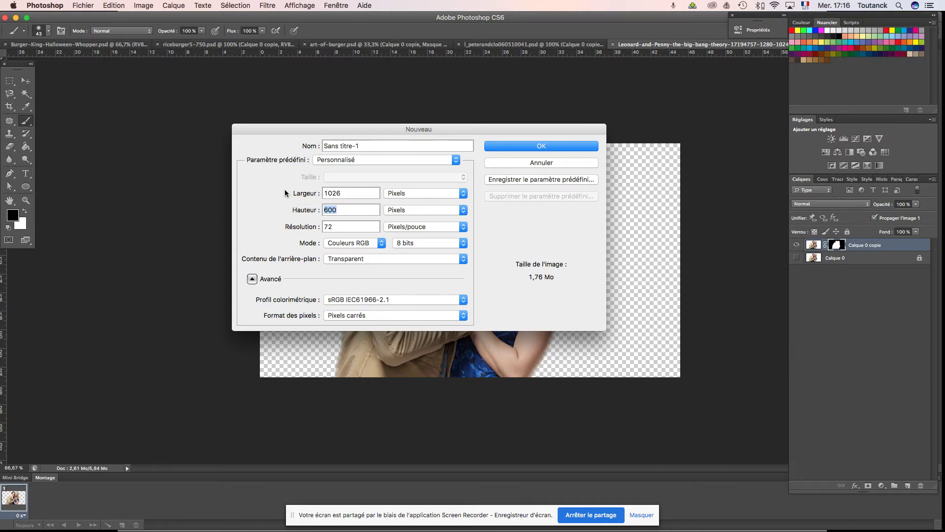
pyautogui.write('326')
pyautogui.press('Tab')
pyautogui.click(397, 258)
pyautogui.click(397, 259)
pyautogui.click(510, 145)
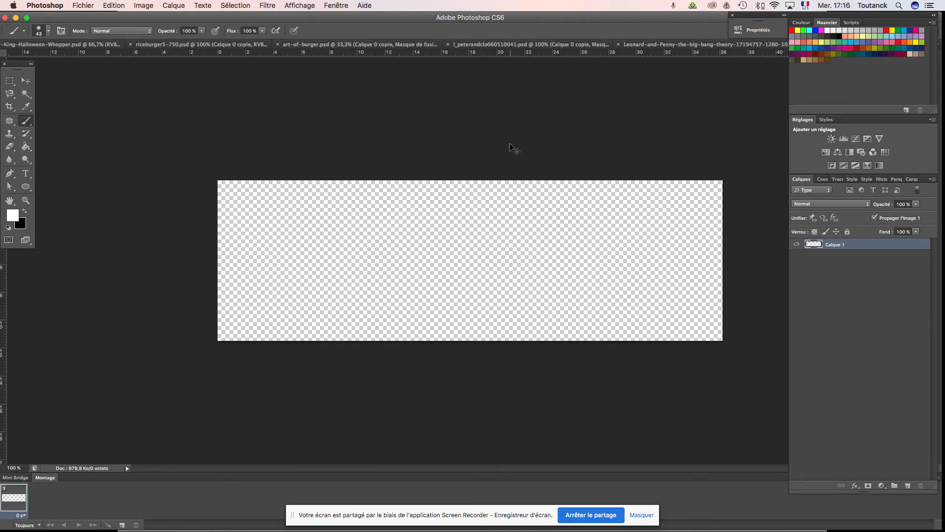
pyautogui.press('super+Tab')
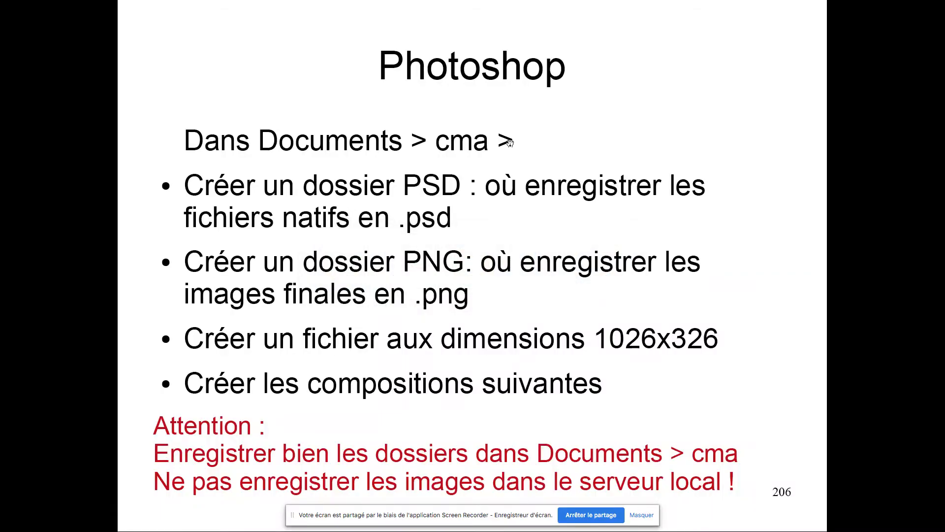
# Move the slides on to page 207, Photo-montage des images, then return to Photoshop
pyautogui.press('Right')
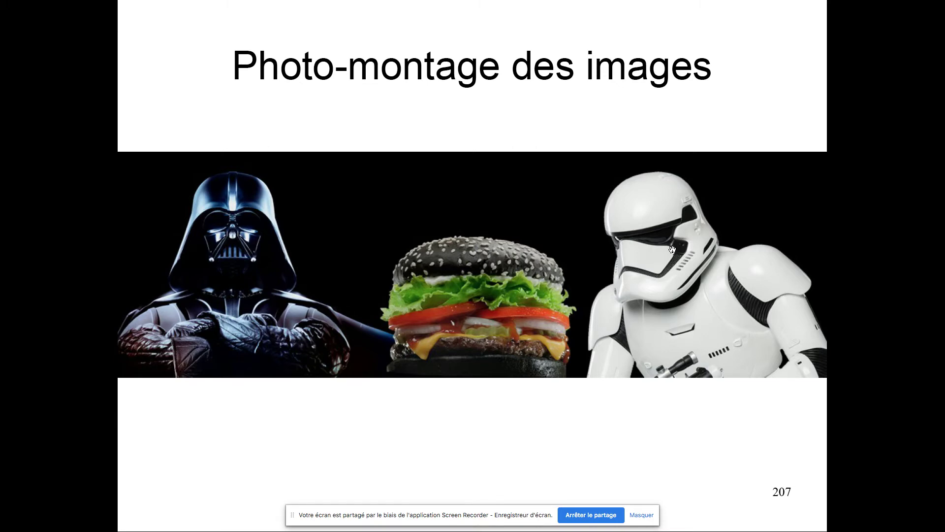
pyautogui.press('super+Tab')
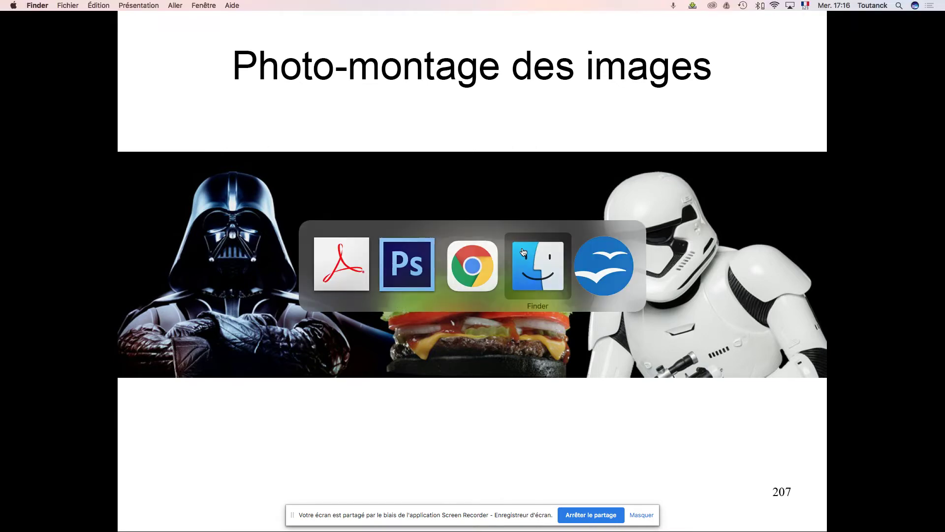
pyautogui.press('super+Tab')
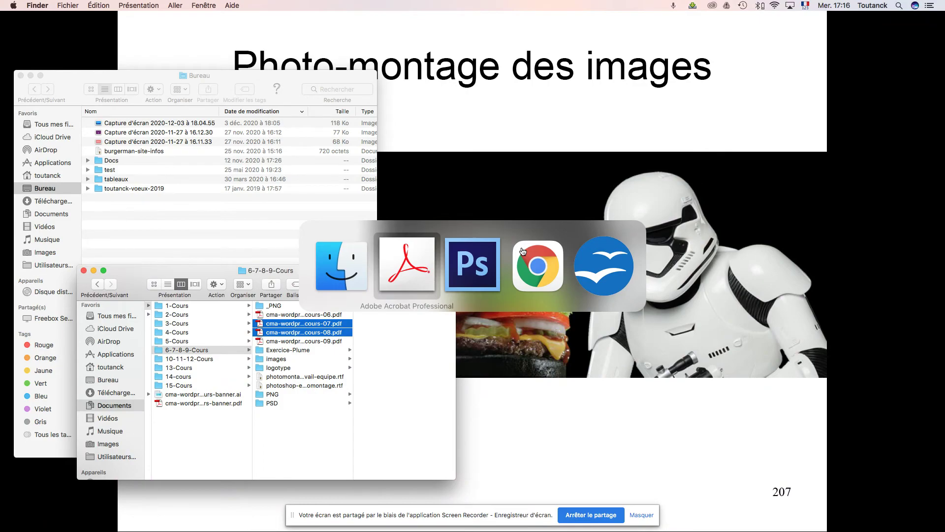
pyautogui.press('super+Tab')
pyautogui.press('super+Tab')
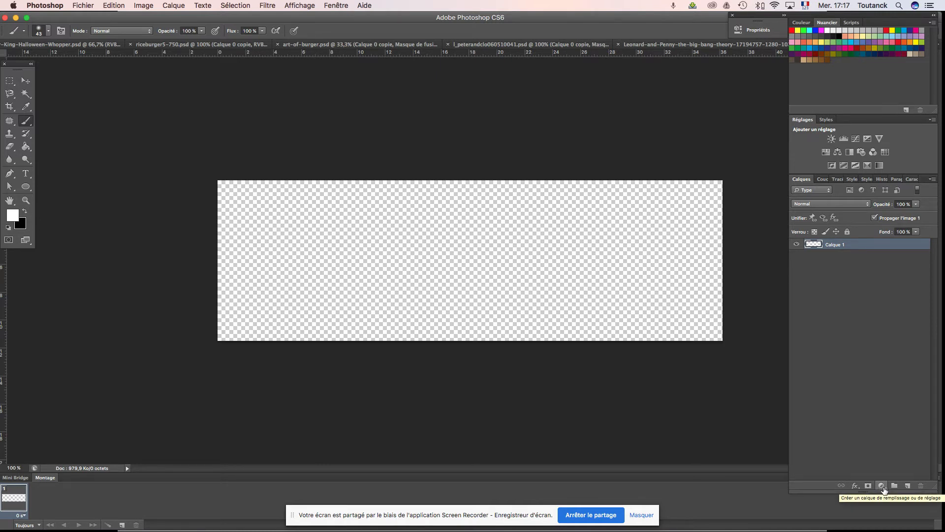
# Add a solid-colour fill layer set to black (000000) with web colours unchecked
pyautogui.click(883, 486)
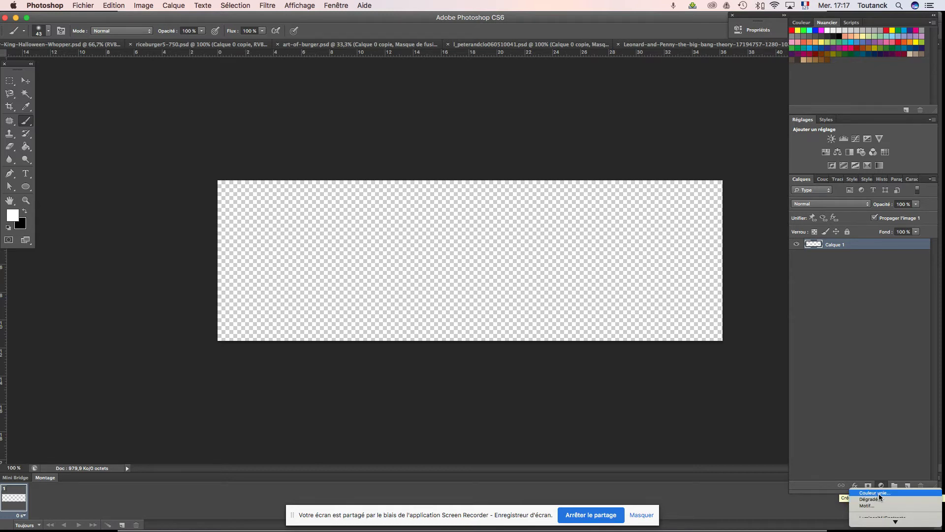
pyautogui.click(878, 493)
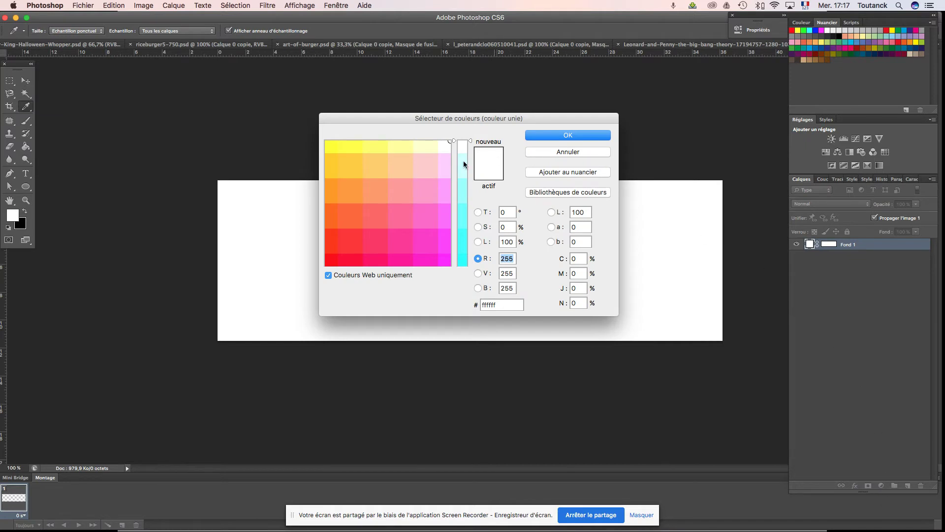
pyautogui.click(329, 276)
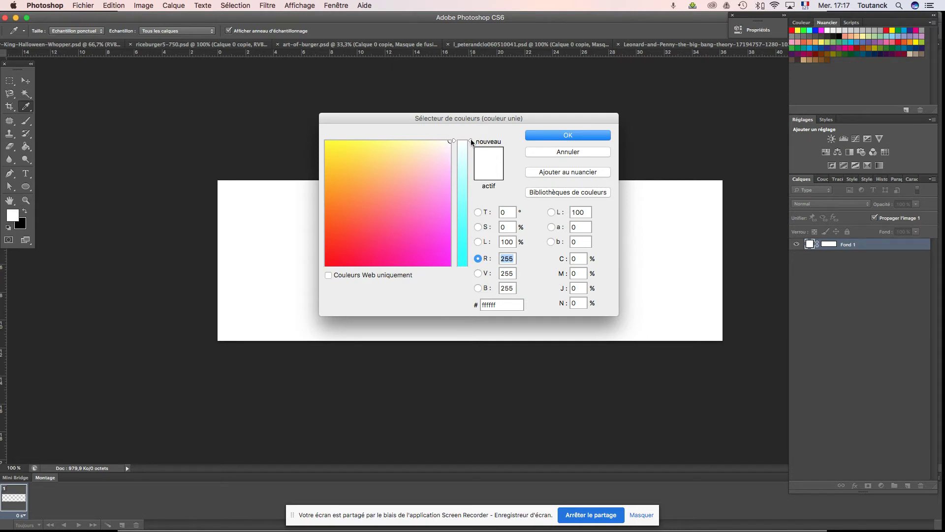
pyautogui.moveTo(472, 142); pyautogui.dragTo(468, 267)
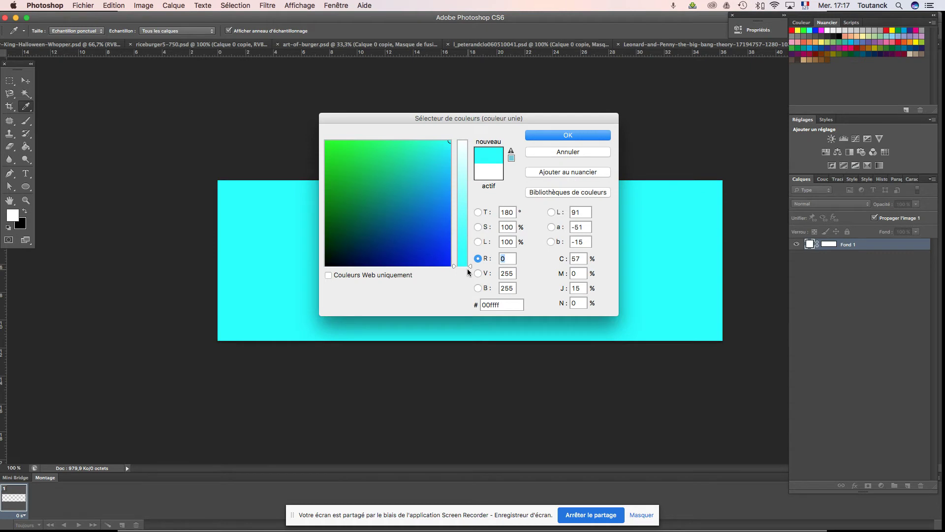
pyautogui.click(490, 305)
pyautogui.doubleClick(490, 306)
pyautogui.write('000000')
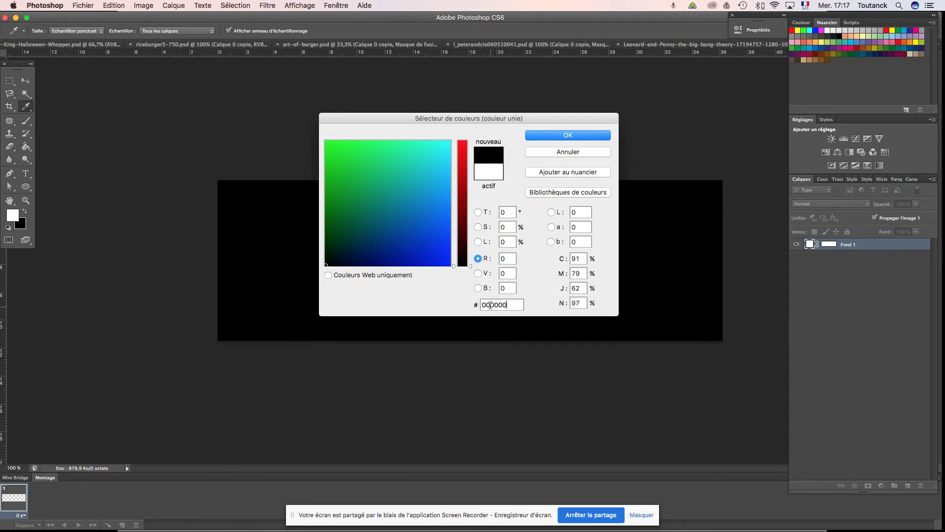
pyautogui.click(549, 137)
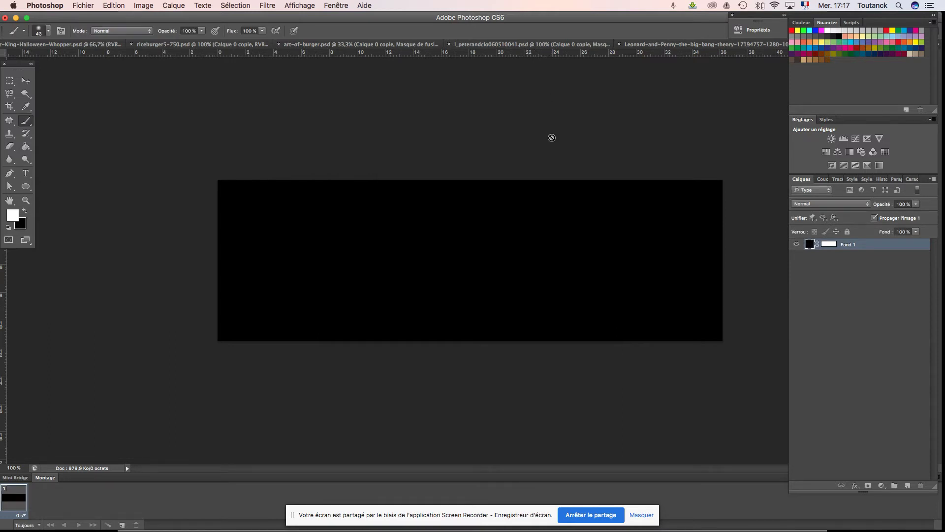
# Reopen the Fond 1 colour, try red, then keep it black
pyautogui.doubleClick(809, 244)
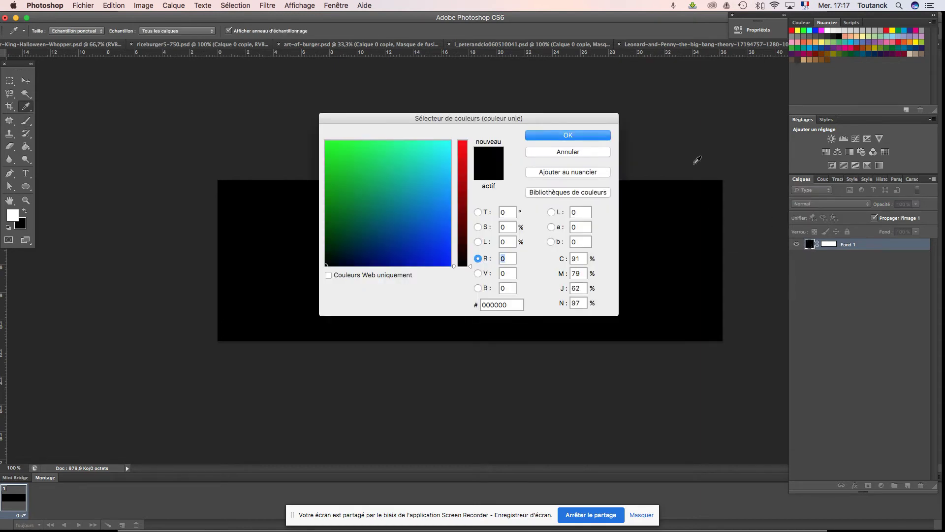
pyautogui.click(464, 152)
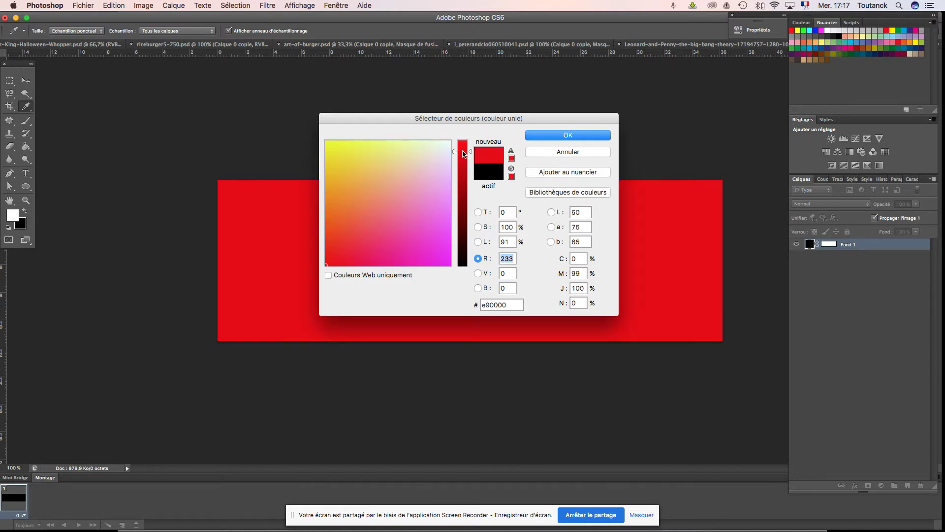
pyautogui.click(490, 173)
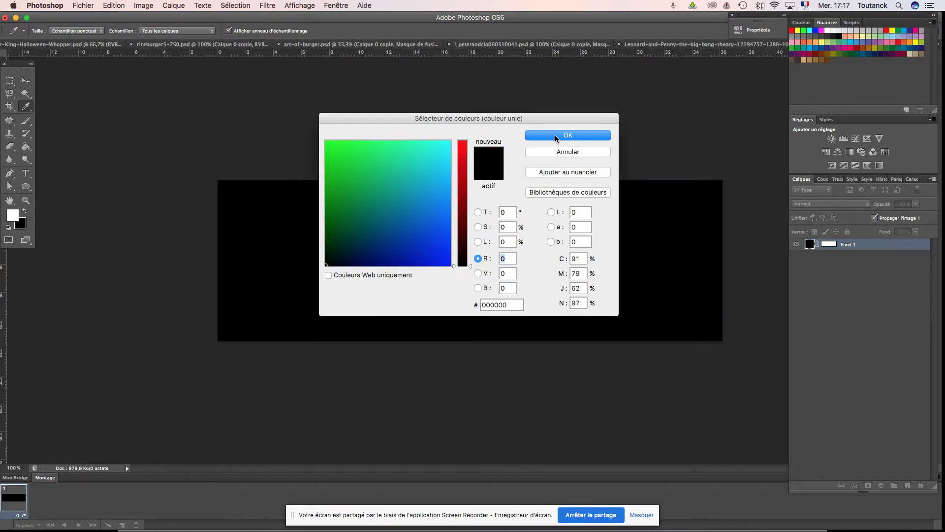
pyautogui.click(556, 138)
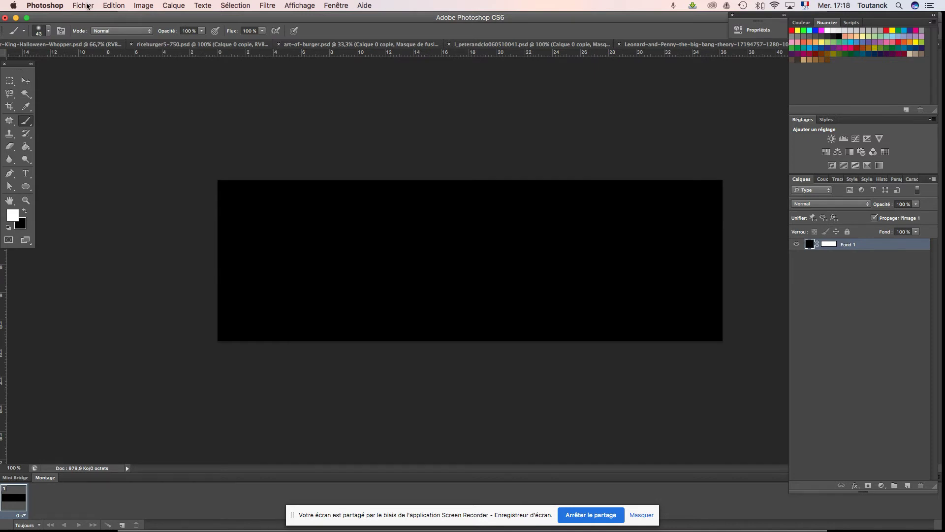
pyautogui.click(88, 6)
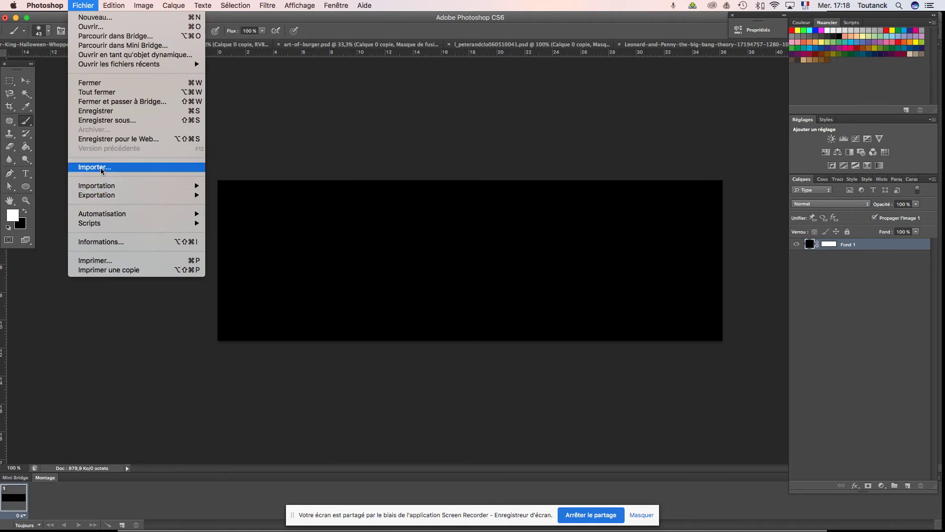
# Place darkvador.jpg from the darkvador-burger folder at the banner's left end
pyautogui.click(100, 168)
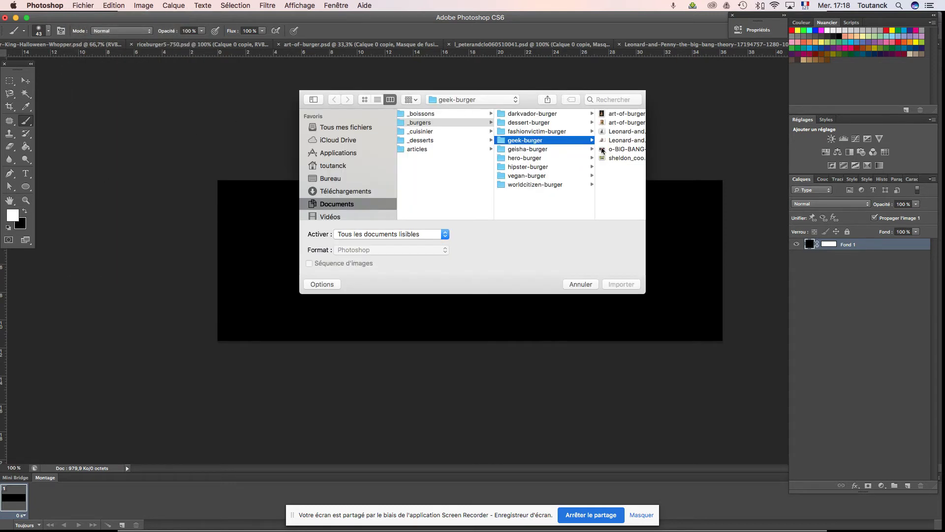
pyautogui.hscroll(2, 627, 138)
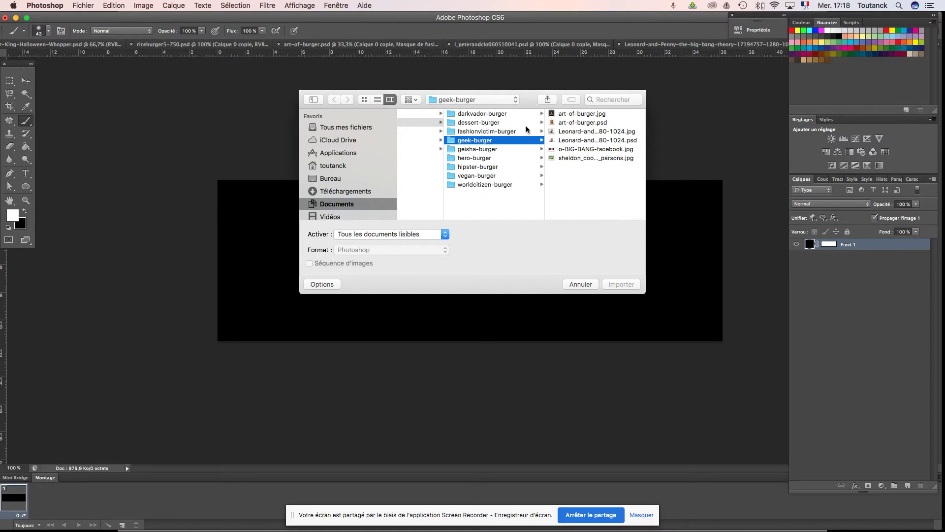
pyautogui.click(502, 114)
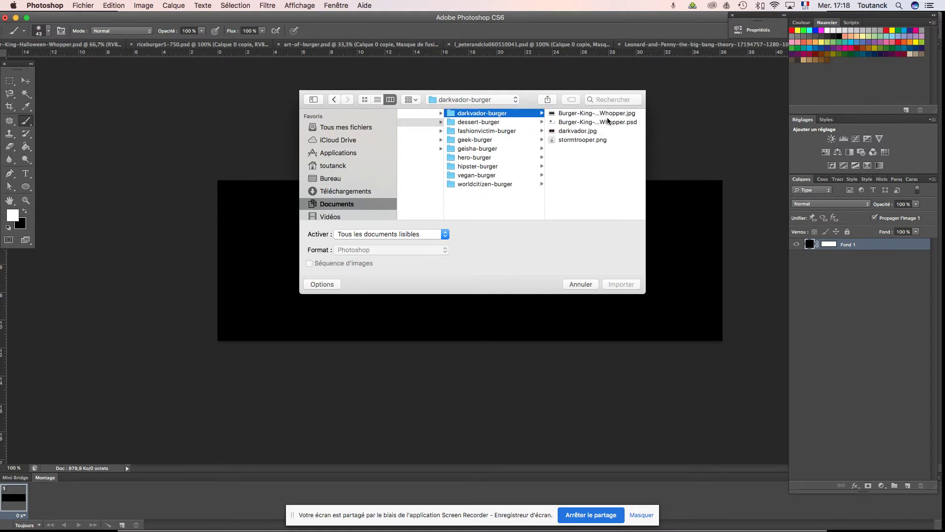
pyautogui.click(593, 131)
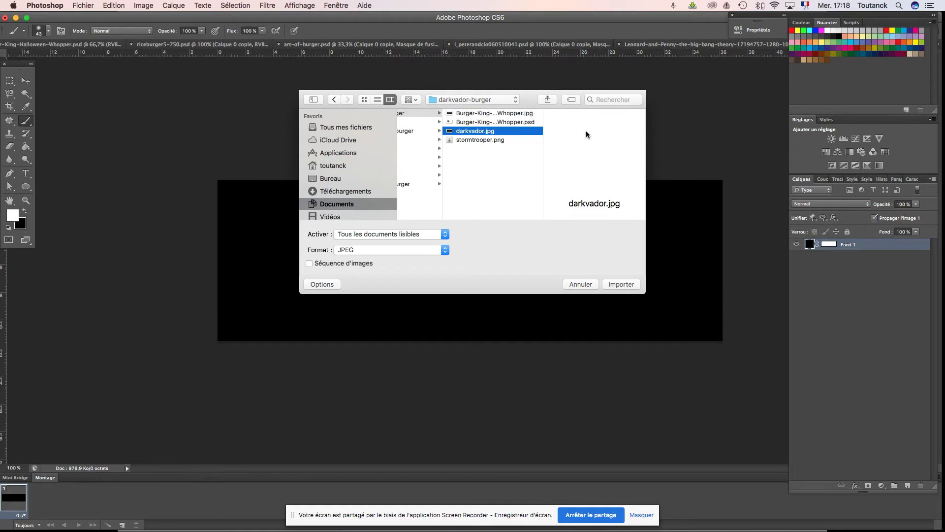
pyautogui.click(623, 284)
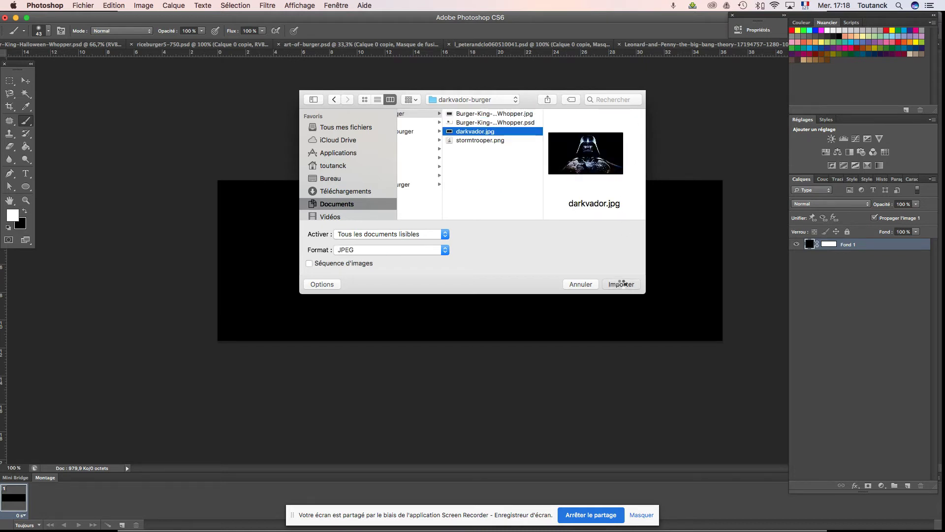
pyautogui.moveTo(444, 226); pyautogui.dragTo(287, 227)
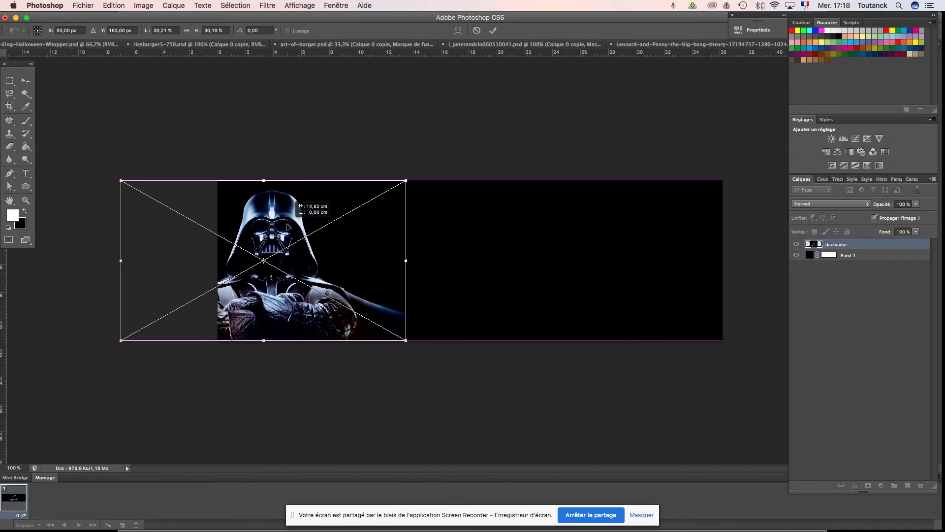
pyautogui.press('Return')
pyautogui.press('b')
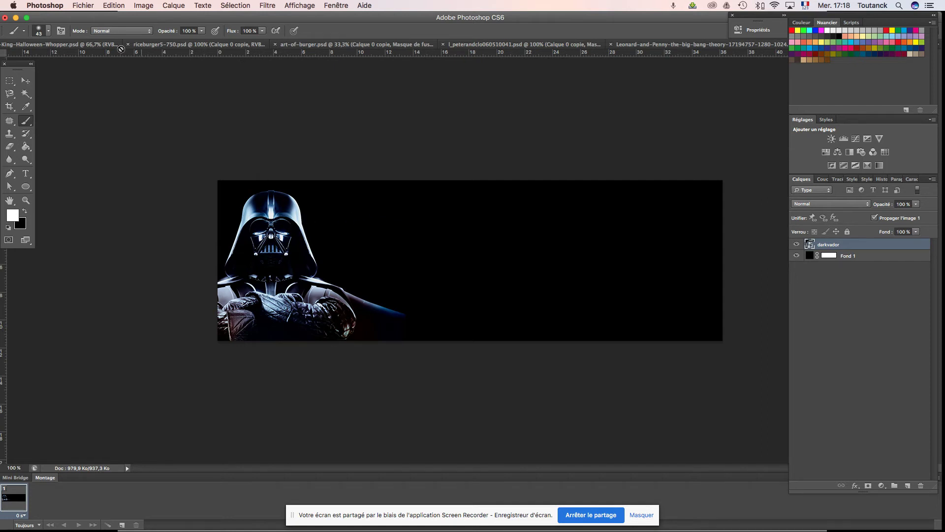
pyautogui.click(83, 6)
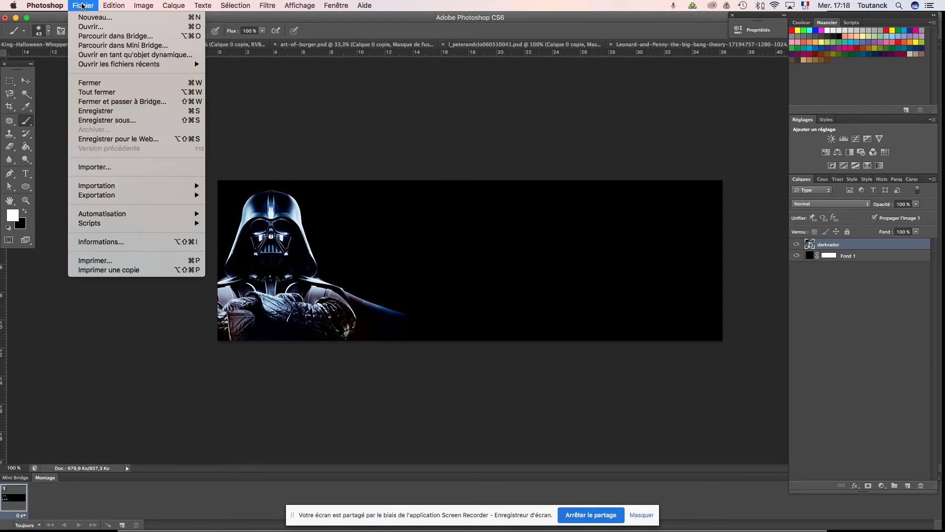
# Place stormtrooper.png from the darkvador-burger folder into the banner
pyautogui.click(126, 167)
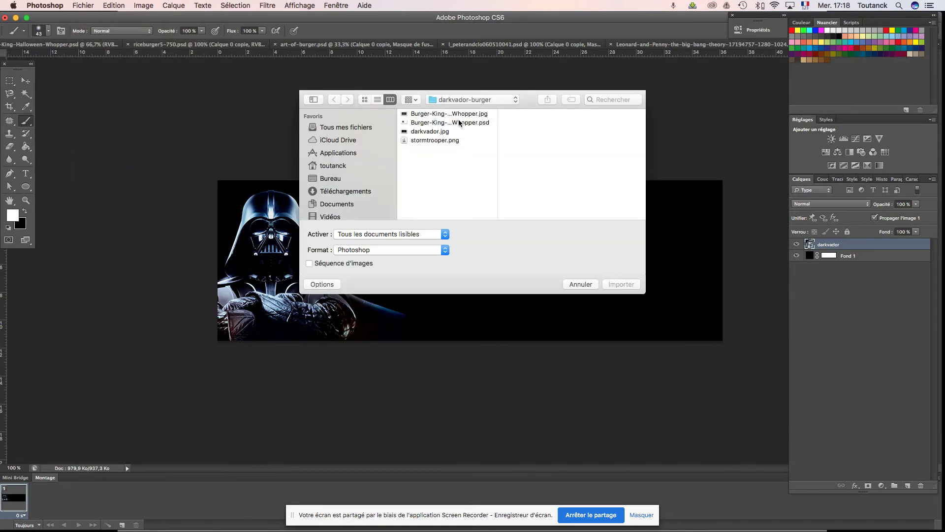
pyautogui.click(490, 100)
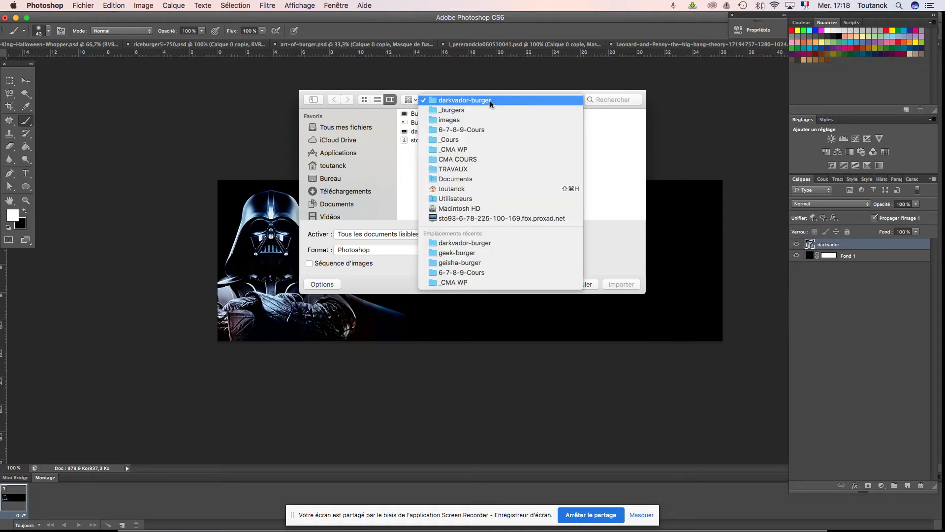
pyautogui.click(489, 243)
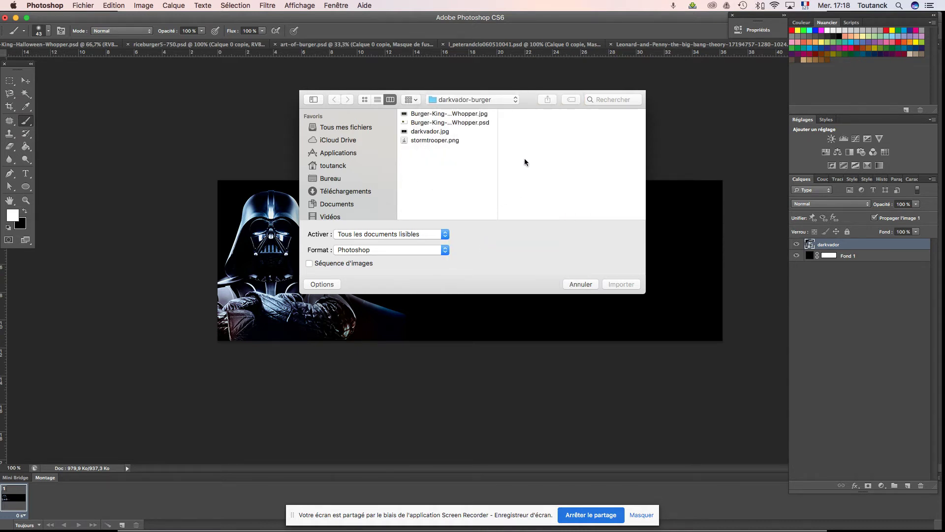
pyautogui.click(447, 123)
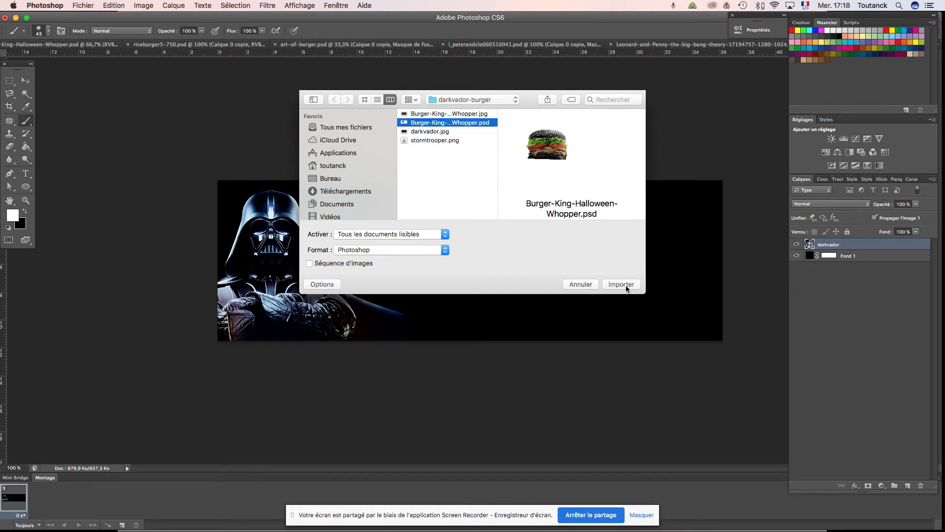
pyautogui.click(451, 140)
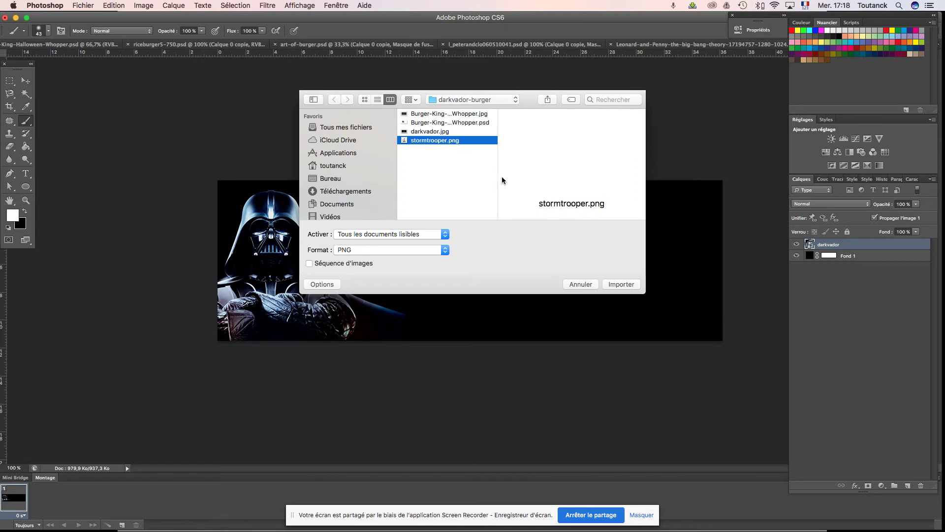
pyautogui.click(616, 284)
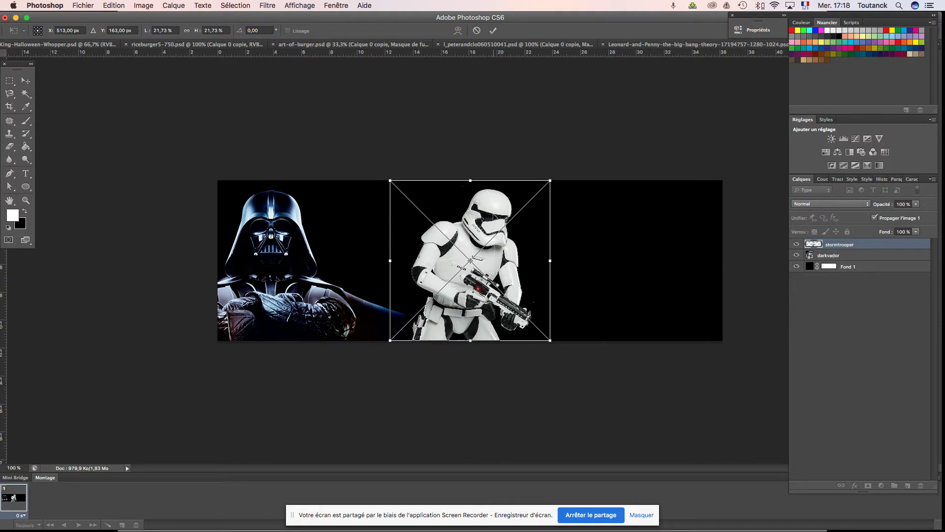
# Move the stormtrooper to the right half and enlarge it, cropped by the bottom edge
pyautogui.moveTo(500, 226); pyautogui.dragTo(675, 231)
pyautogui.moveTo(677, 197); pyautogui.dragTo(692, 198)
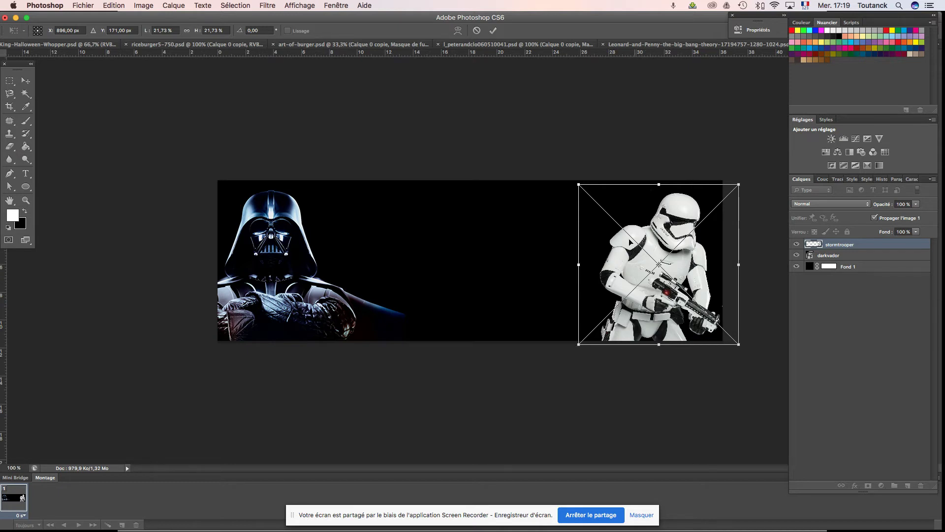
pyautogui.moveTo(659, 224); pyautogui.dragTo(642, 223)
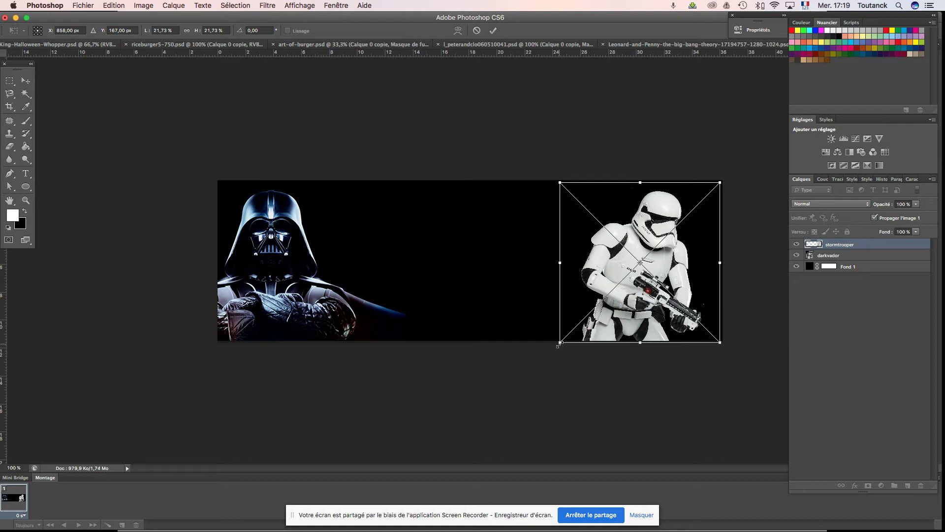
pyautogui.moveTo(560, 344); pyautogui.dragTo(423, 412)
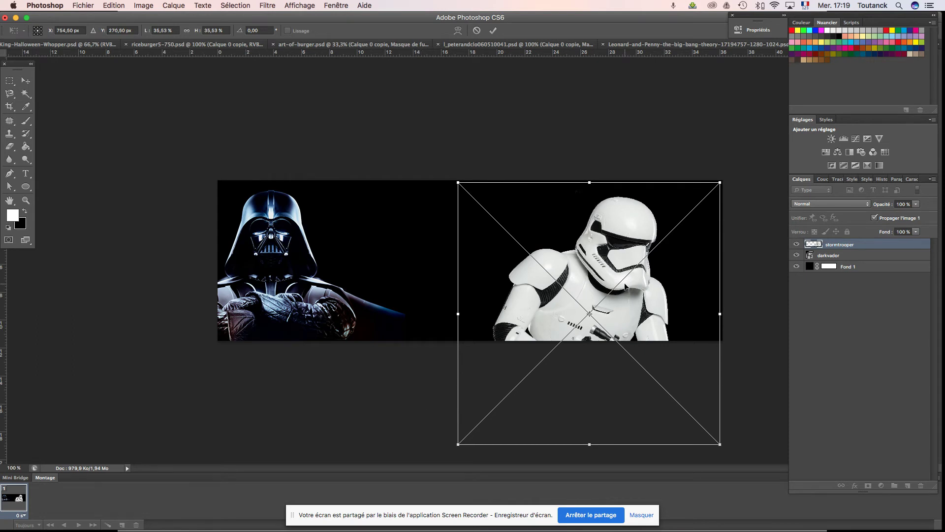
pyautogui.press('Return')
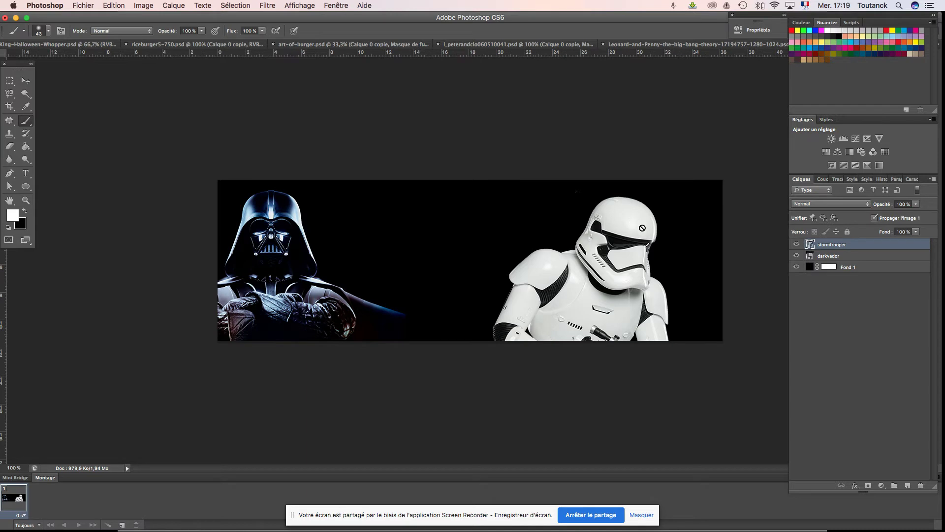
pyautogui.click(143, 7)
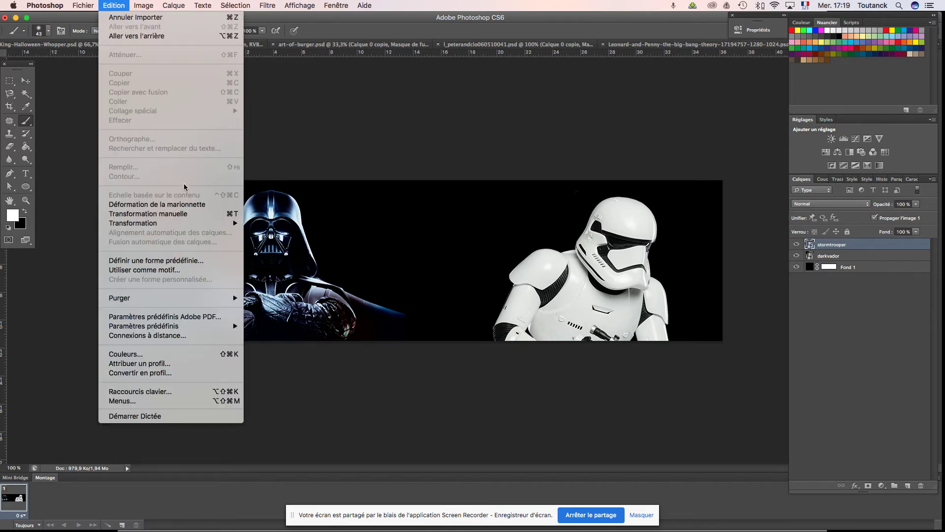
pyautogui.moveTo(132, 223)
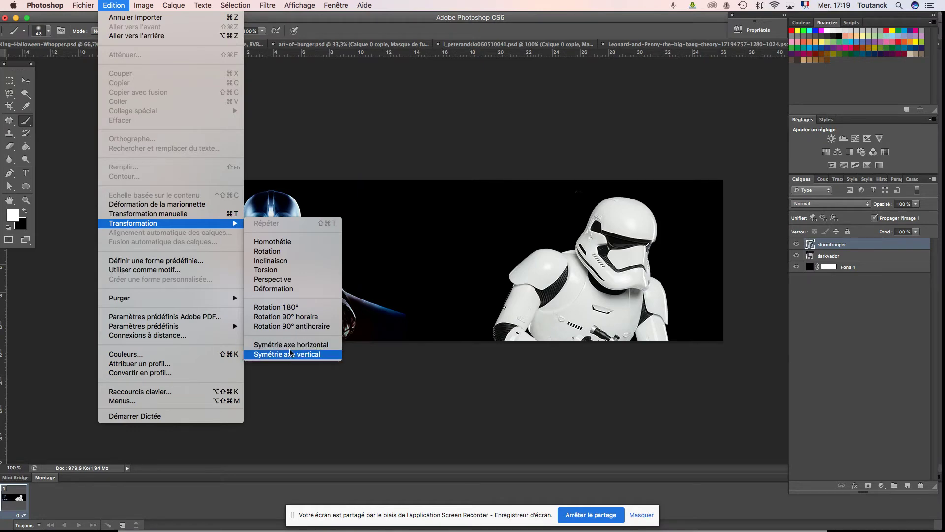
# Mirror the stormtrooper horizontally to face Vader and push it against the right edge
pyautogui.click(290, 345)
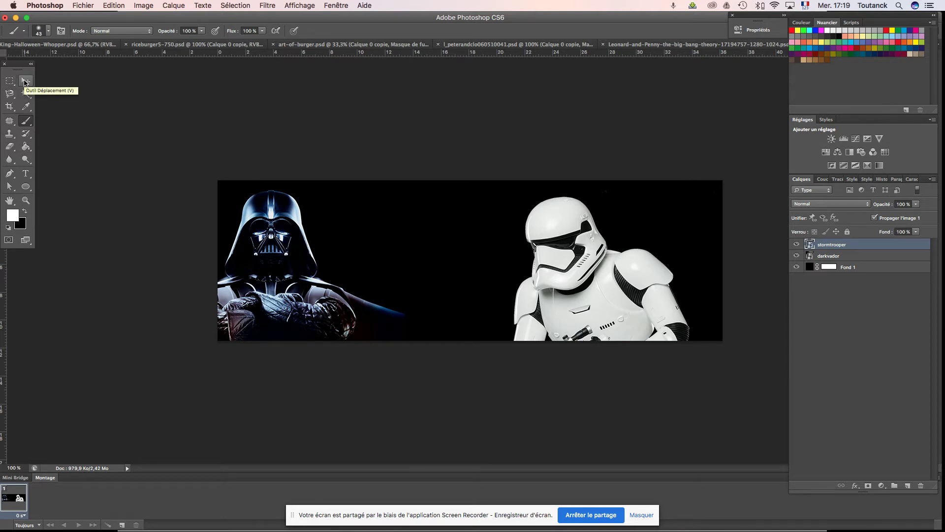
pyautogui.click(24, 83)
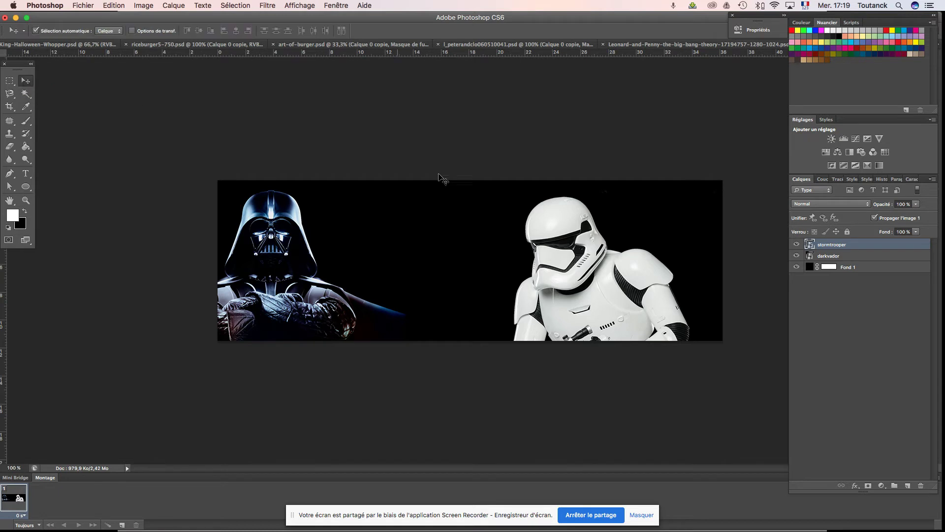
pyautogui.moveTo(557, 225); pyautogui.dragTo(601, 226)
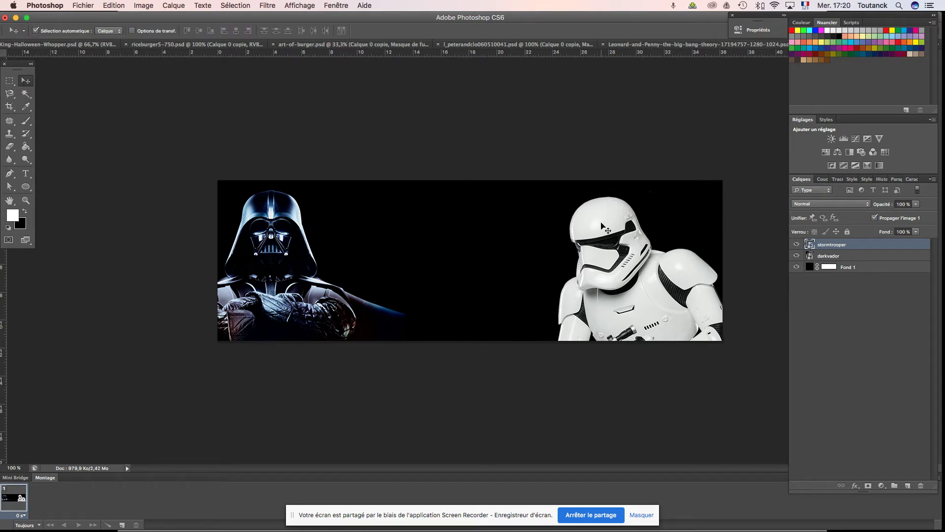
pyautogui.hotkey('shift', 'Right')
pyautogui.hotkey('shift', 'Right')
pyautogui.hotkey('shift', 'Right')
pyautogui.hotkey('shift', 'Right')
pyautogui.hotkey('shift', 'Right')
pyautogui.hotkey('shift', 'Right')
pyautogui.hotkey('shift', 'Right')
pyautogui.hotkey('shift', 'Right')
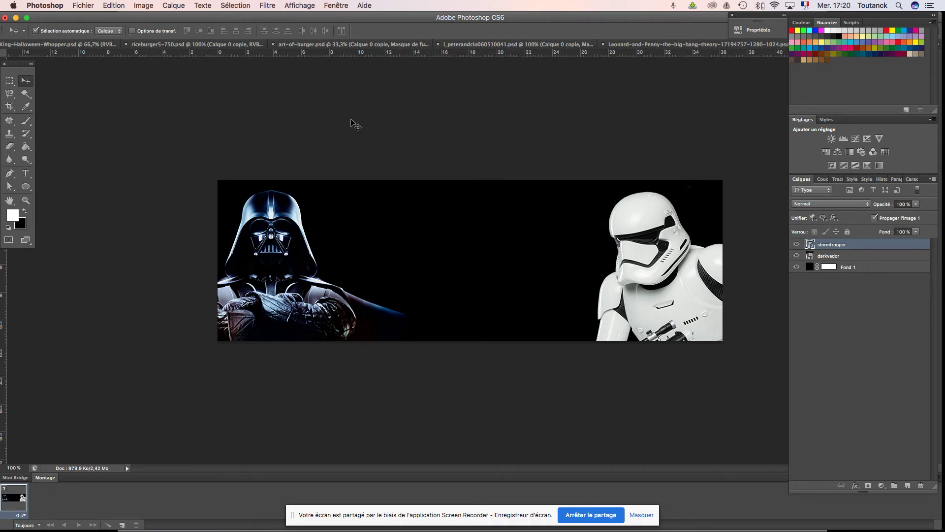
pyautogui.click(82, 7)
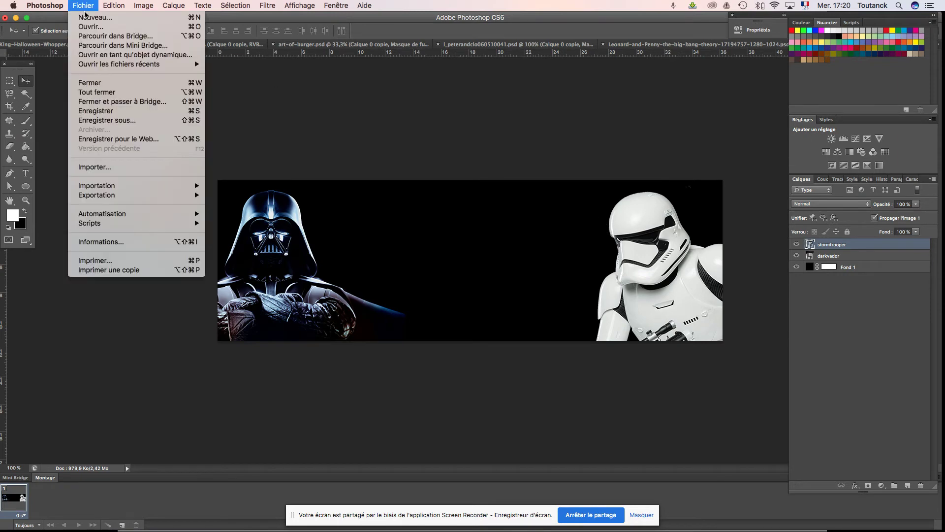
# Place Burger-King-Halloween-Whopper.psd from the darkvador-burger folder into the banner
pyautogui.click(112, 169)
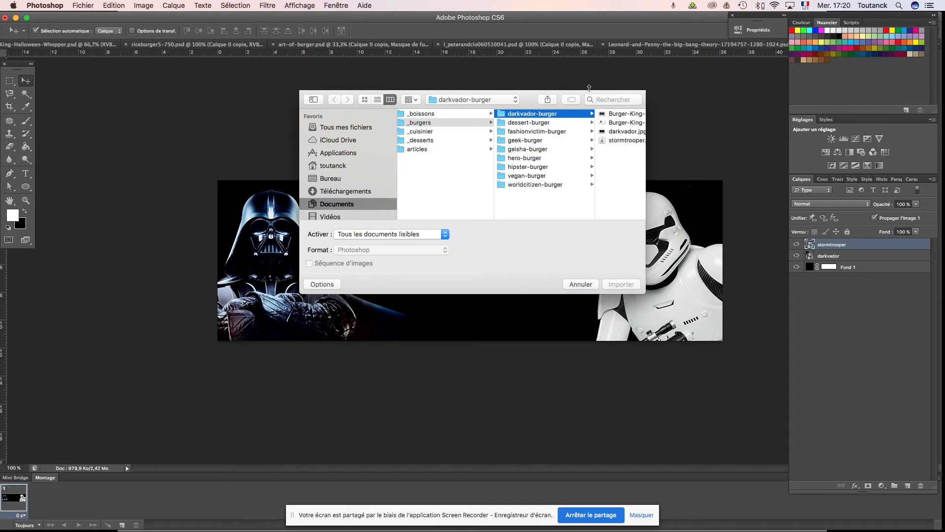
pyautogui.click(616, 140)
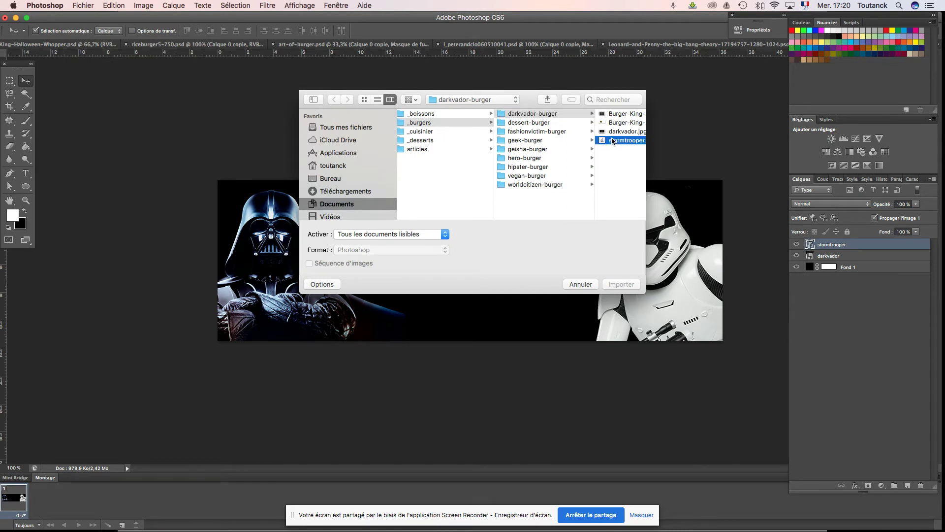
pyautogui.click(492, 123)
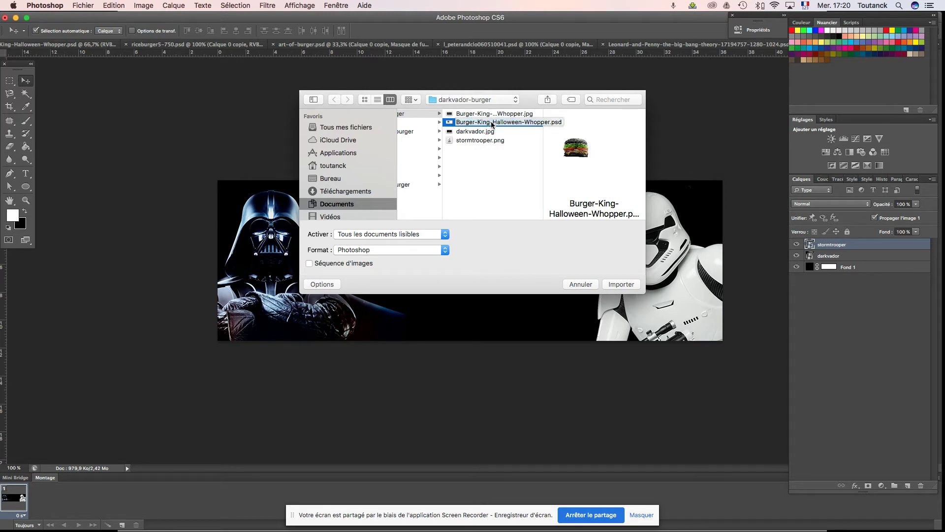
pyautogui.doubleClick(492, 123)
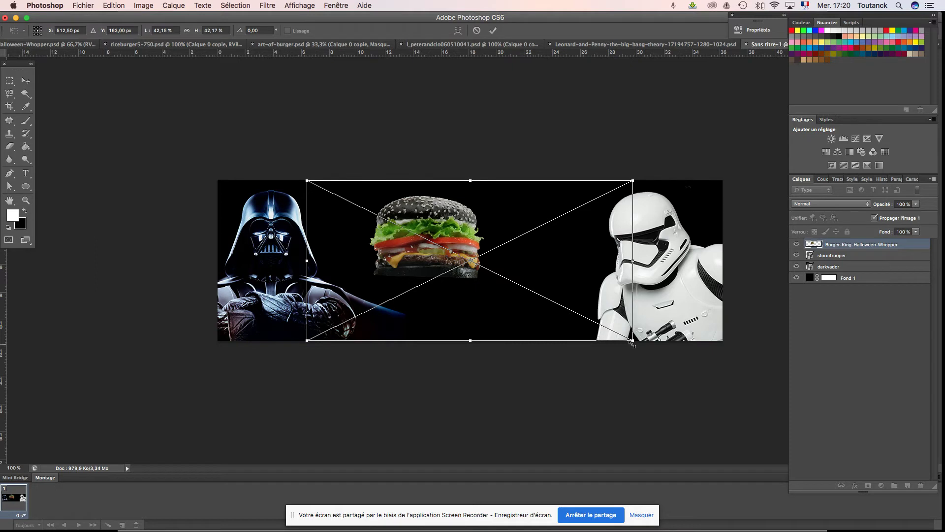
# Scale the burger to the banner's height and centre it between Vader and the stormtrooper
pyautogui.moveTo(632, 340); pyautogui.dragTo(780, 413)
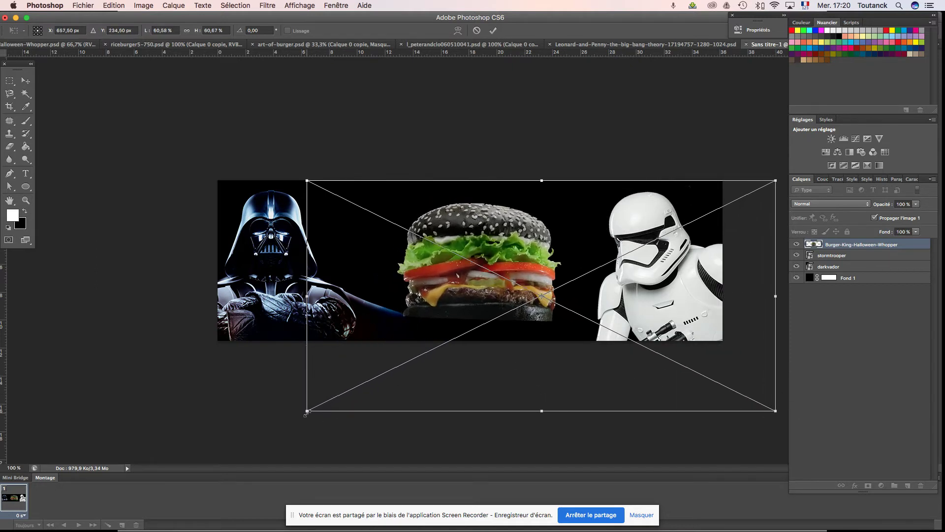
pyautogui.moveTo(307, 412); pyautogui.dragTo(260, 441)
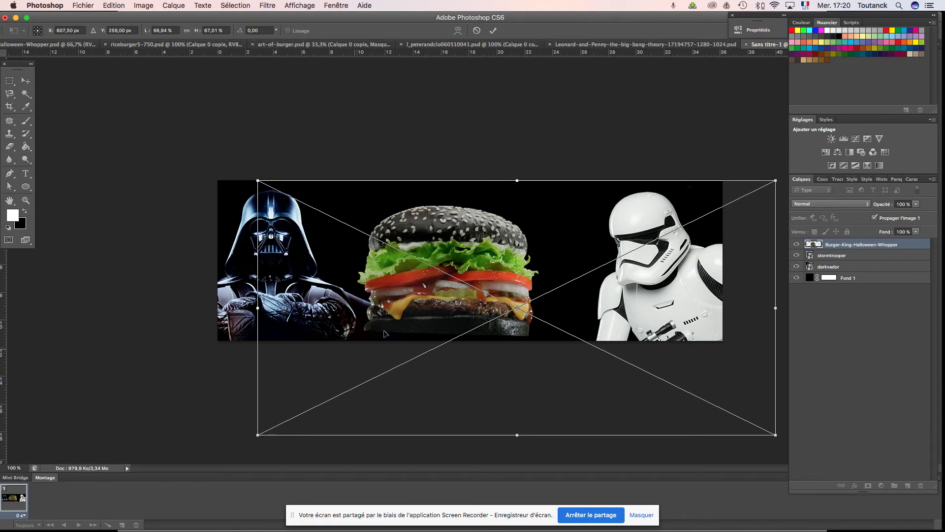
pyautogui.moveTo(260, 441); pyautogui.dragTo(332, 398)
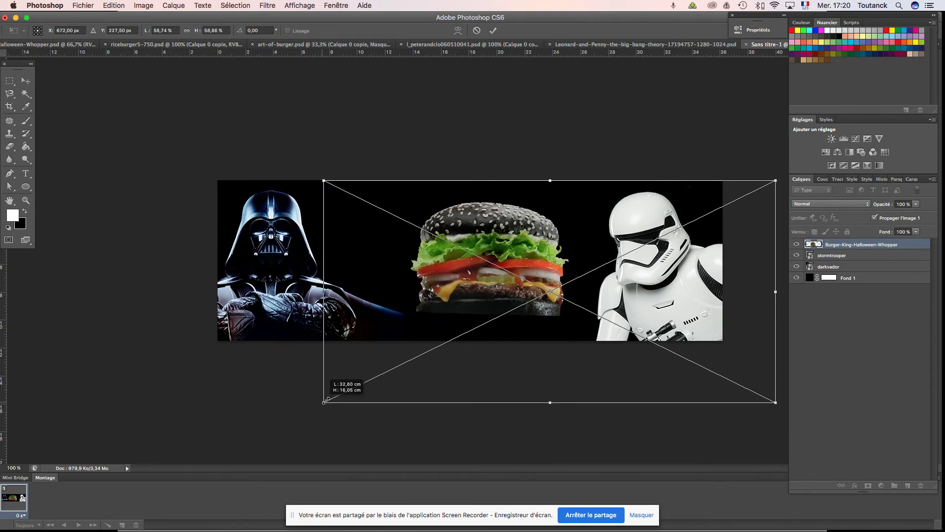
pyautogui.moveTo(518, 227); pyautogui.dragTo(510, 257)
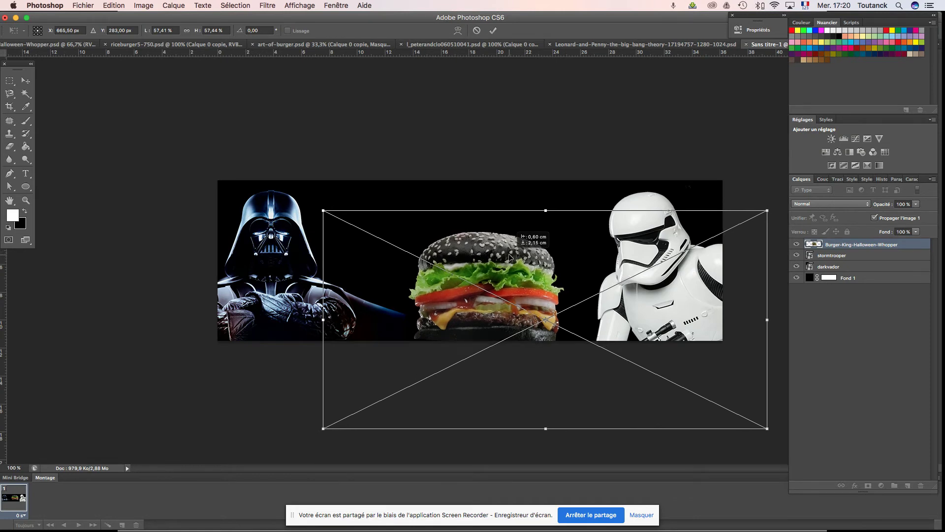
pyautogui.moveTo(323, 210); pyautogui.dragTo(342, 223)
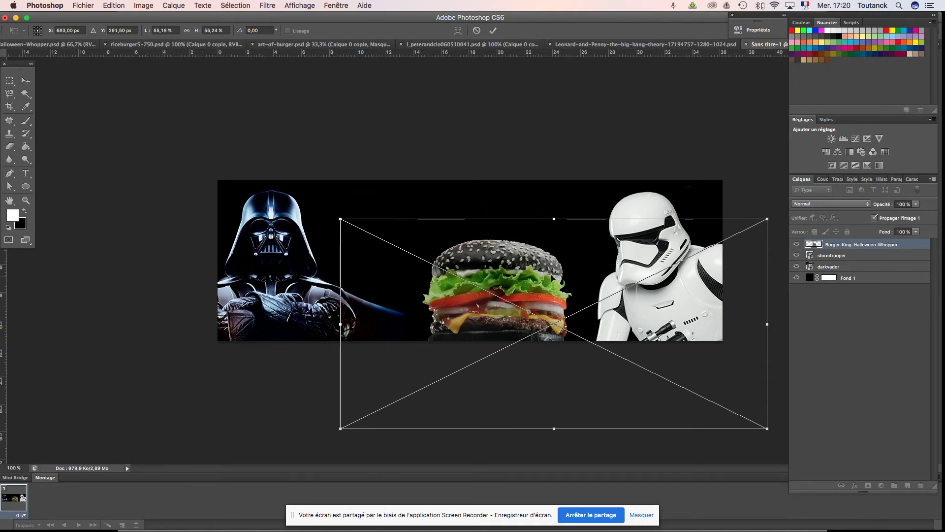
pyautogui.moveTo(542, 270); pyautogui.dragTo(535, 270)
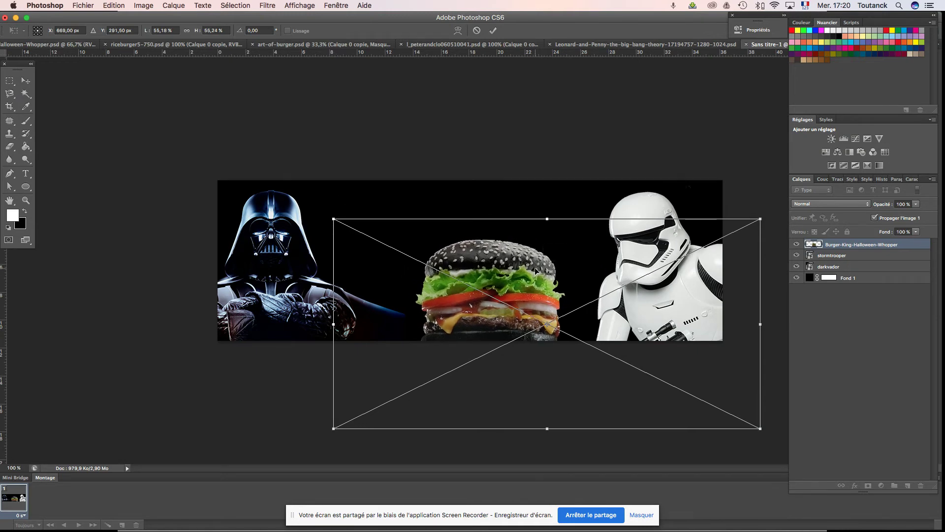
pyautogui.press('Return')
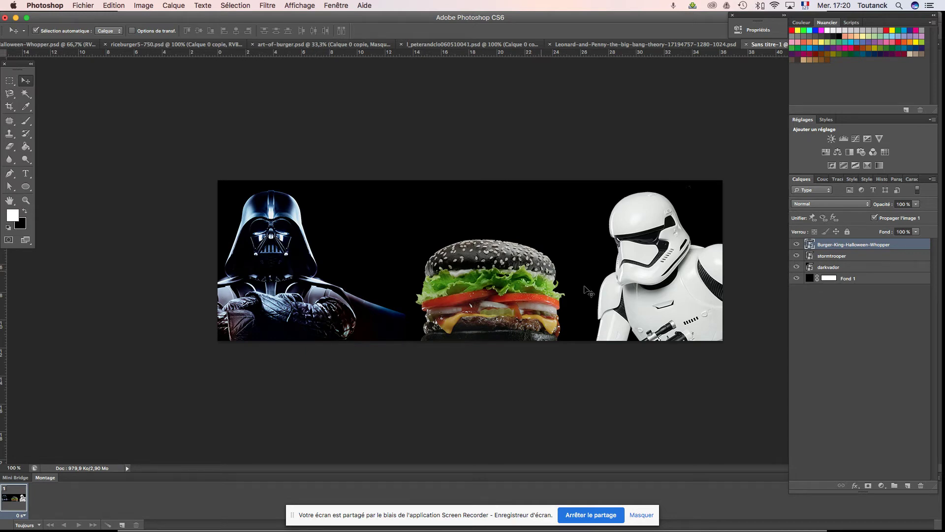
pyautogui.hotkey('shift', 'Left')
pyautogui.hotkey('shift', 'Left')
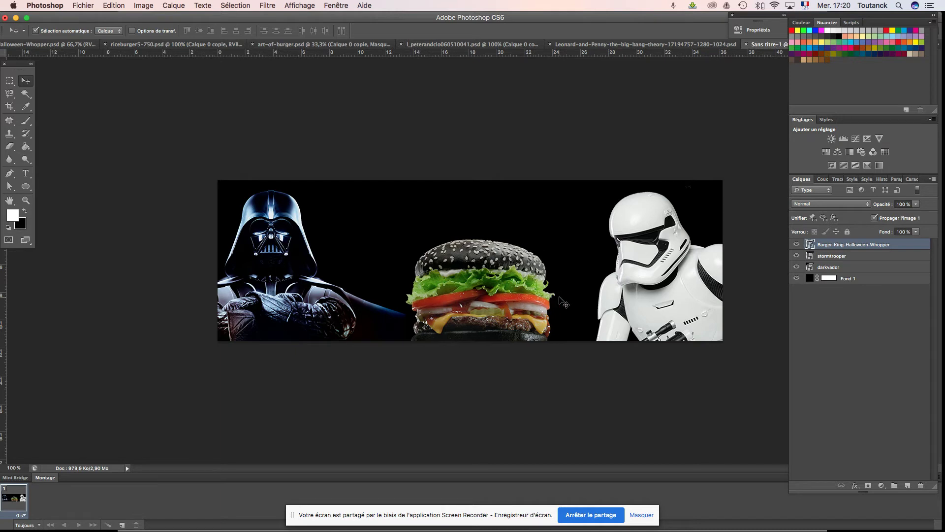
pyautogui.hotkey('shift', 'Left')
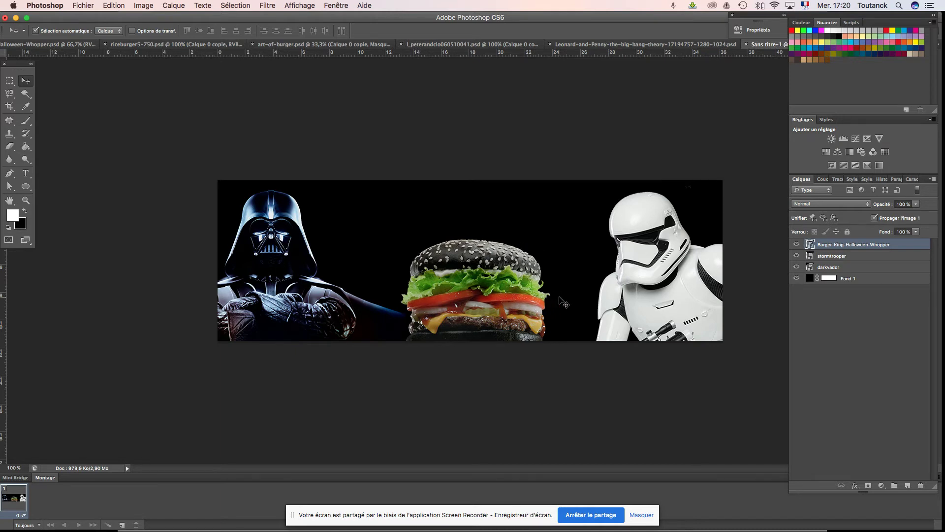
# Nudge the stormtrooper left and Darth Vader right toward the burger, then start Save As
pyautogui.click(839, 257)
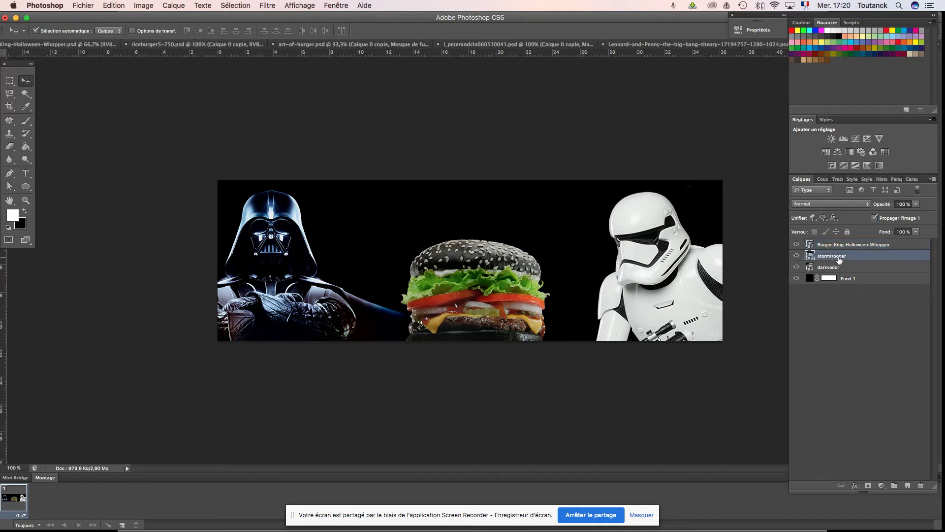
pyautogui.hotkey('shift', 'Left')
pyautogui.hotkey('shift', 'Left')
pyautogui.hotkey('shift', 'Left')
pyautogui.hotkey('shift', 'Left')
pyautogui.hotkey('shift', 'Left')
pyautogui.hotkey('shift', 'Left')
pyautogui.hotkey('shift', 'Left')
pyautogui.hotkey('shift', 'Left')
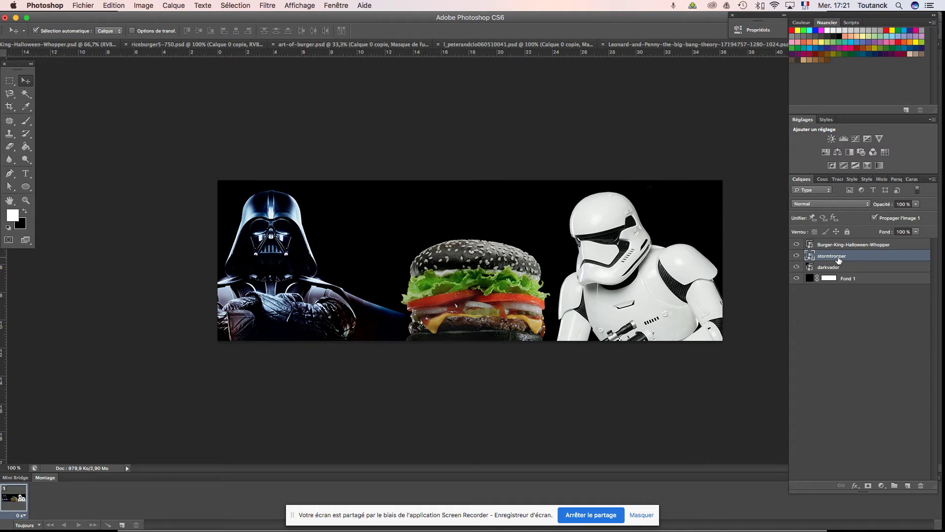
pyautogui.click(841, 247)
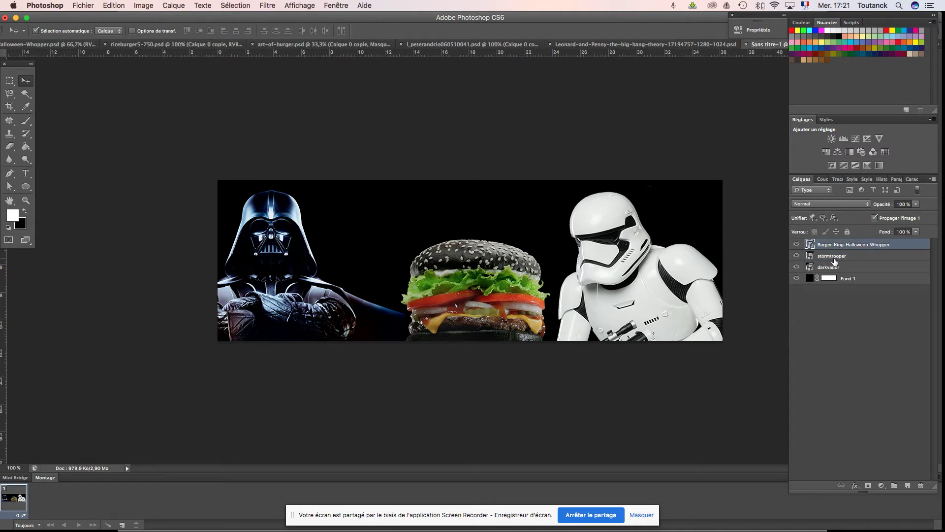
pyautogui.click(834, 268)
pyautogui.hotkey('shift', 'Right')
pyautogui.hotkey('shift', 'Right')
pyautogui.hotkey('shift', 'Right')
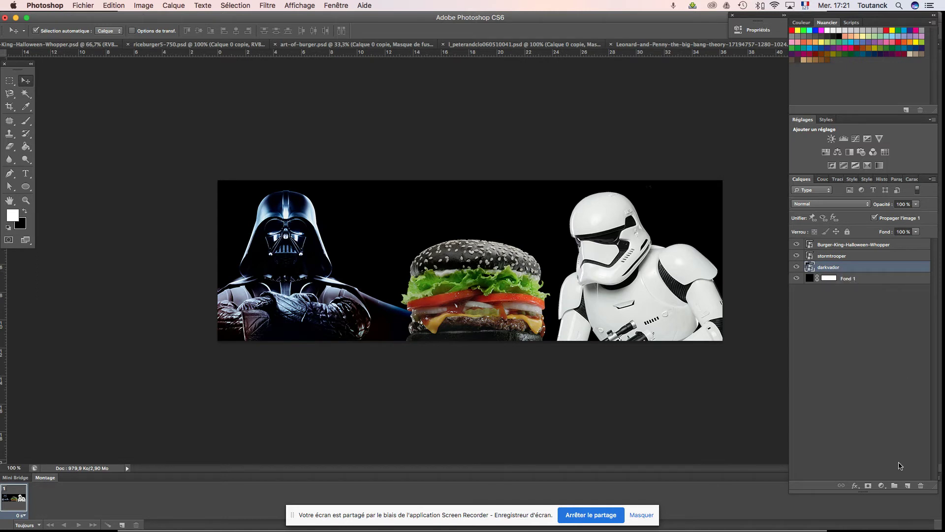
pyautogui.press('super+shift+s')
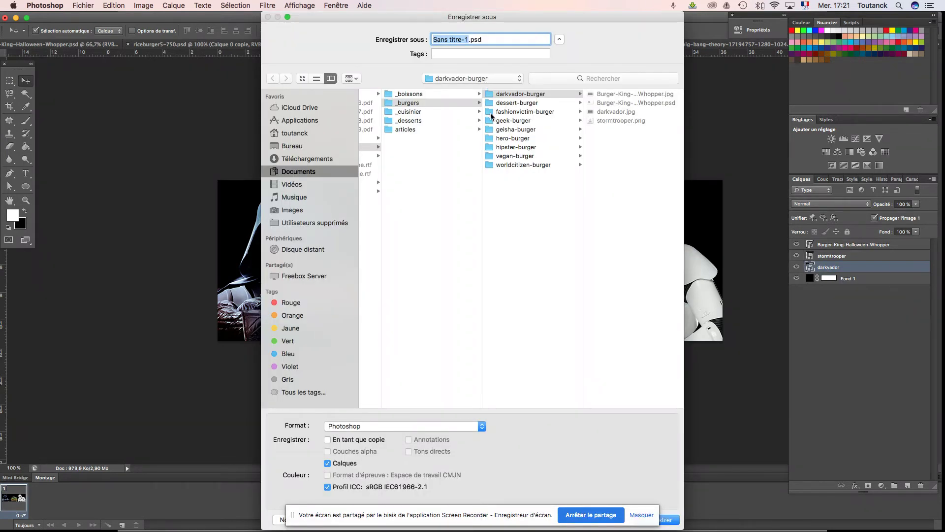
# Save the layered banner as burgerman-burgers-photomontages-1026x326.psd in the _burgers folder
pyautogui.click(524, 193)
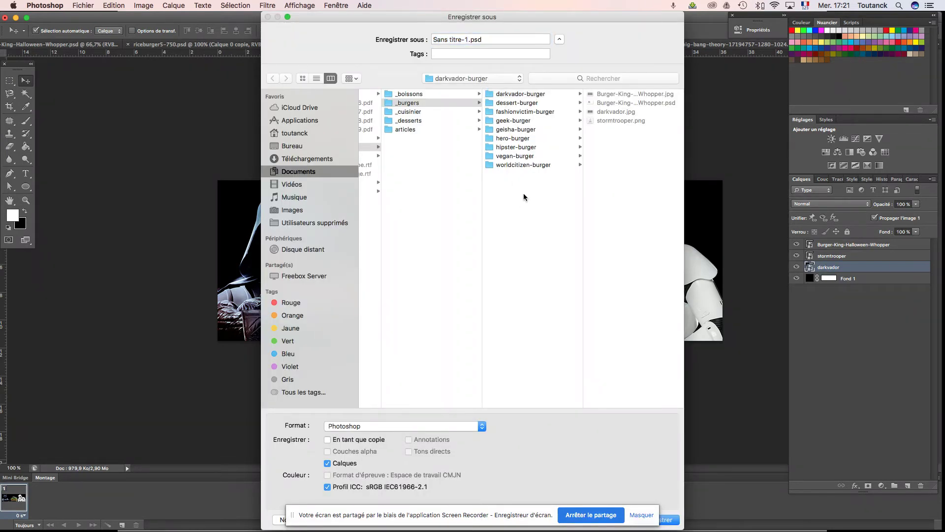
pyautogui.click(472, 38)
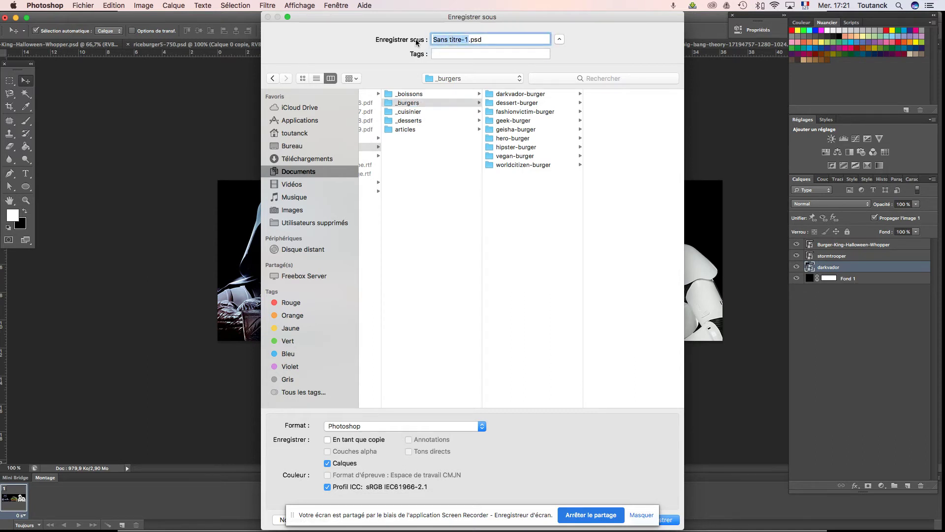
pyautogui.write('burgerman-burgers')
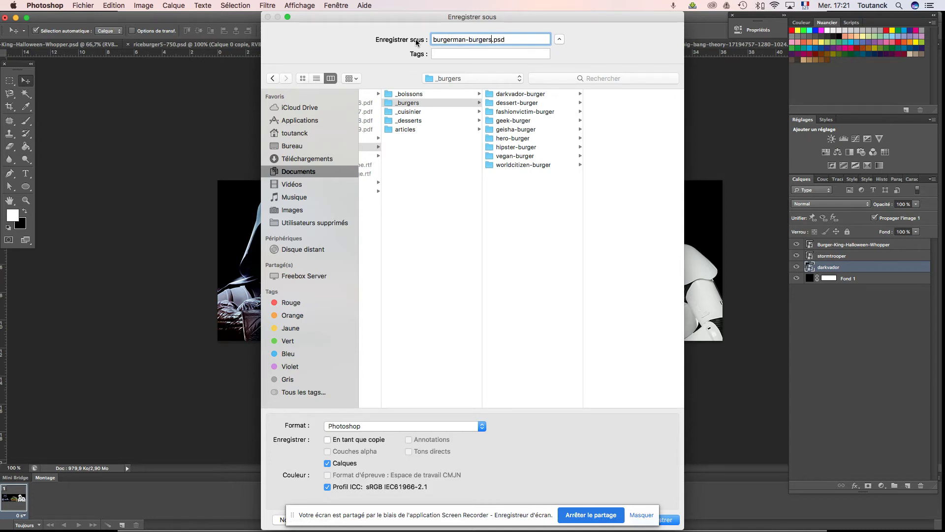
pyautogui.write('-phto')
pyautogui.press('BackSpace')
pyautogui.press('BackSpace')
pyautogui.write('otomontages-1026x')
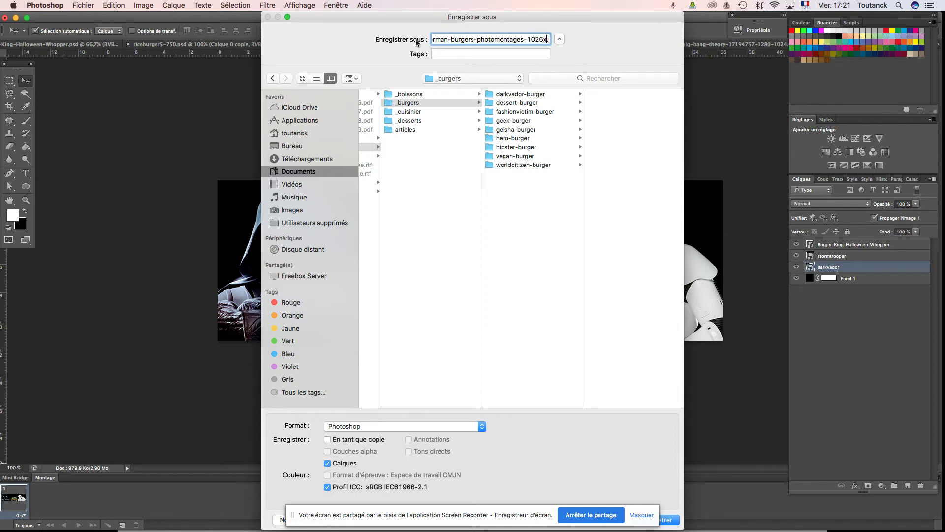
pyautogui.write('326')
pyautogui.press('Return')
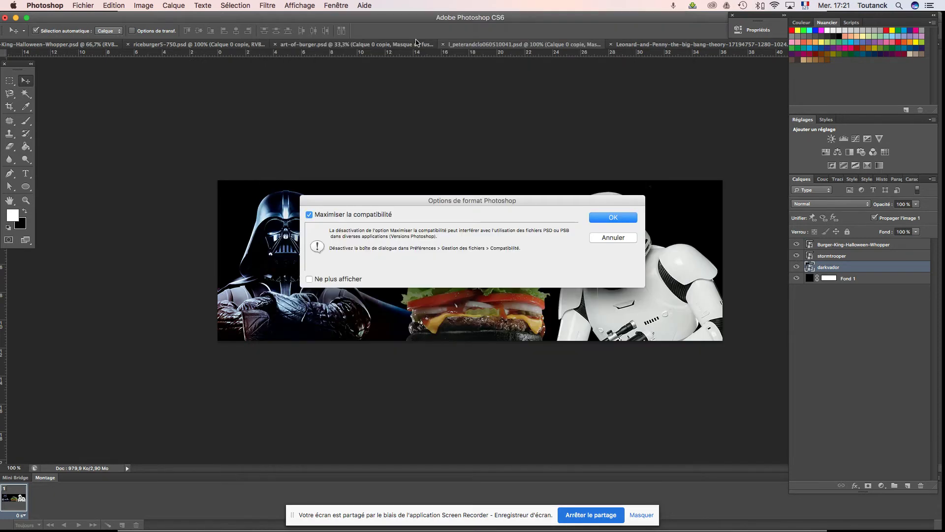
pyautogui.click(618, 219)
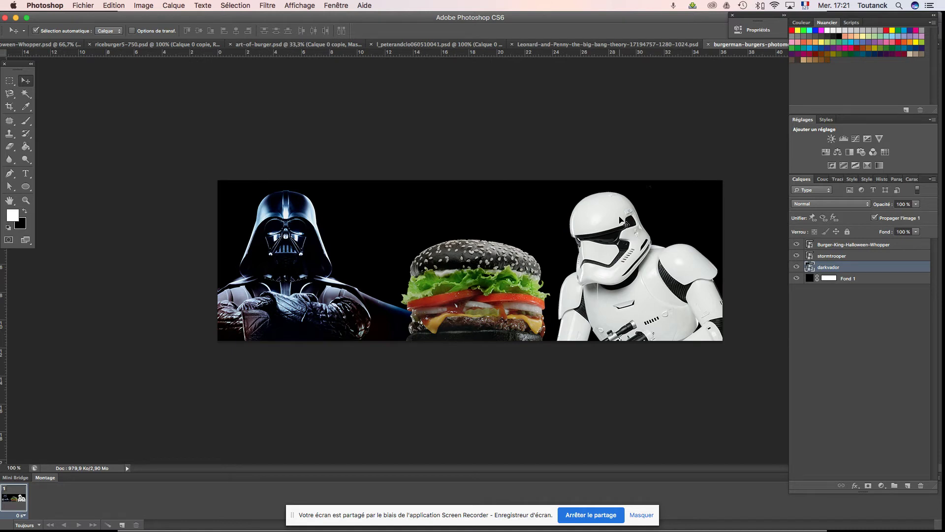
# Create a new layer group and move Fond 1, darkvador, stormtrooper and the Burger King layer into it
pyautogui.click(866, 281)
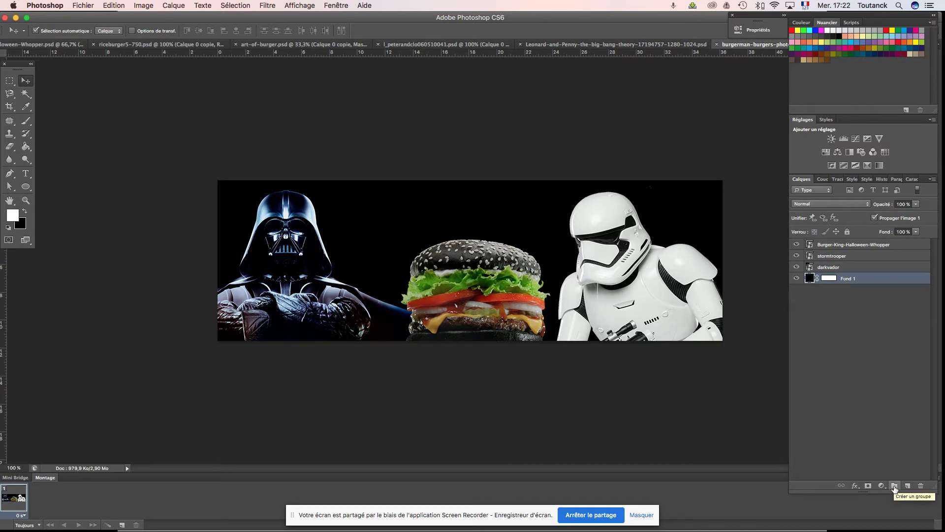
pyautogui.click(894, 486)
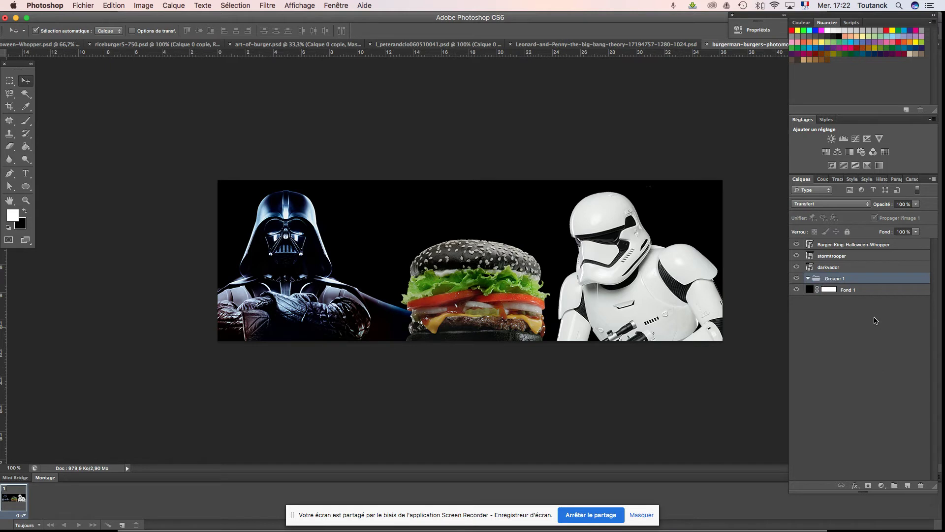
pyautogui.click(862, 294)
pyautogui.moveTo(865, 293); pyautogui.dragTo(869, 280)
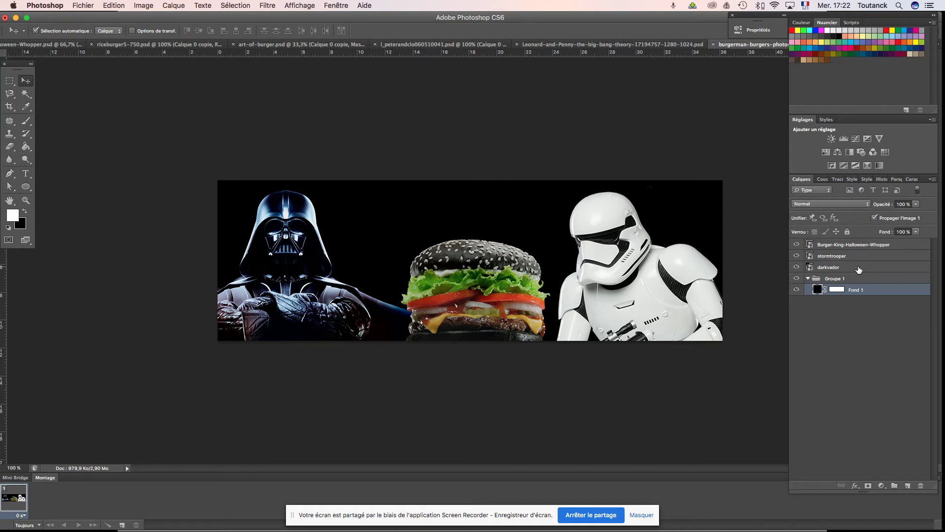
pyautogui.click(859, 269)
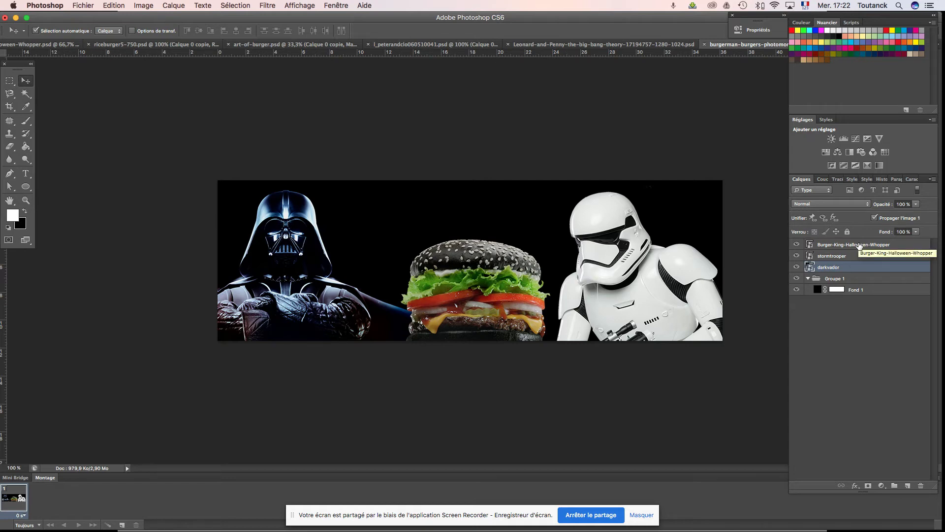
pyautogui.keyDown('shift'); pyautogui.click(859, 245); pyautogui.keyUp('shift')
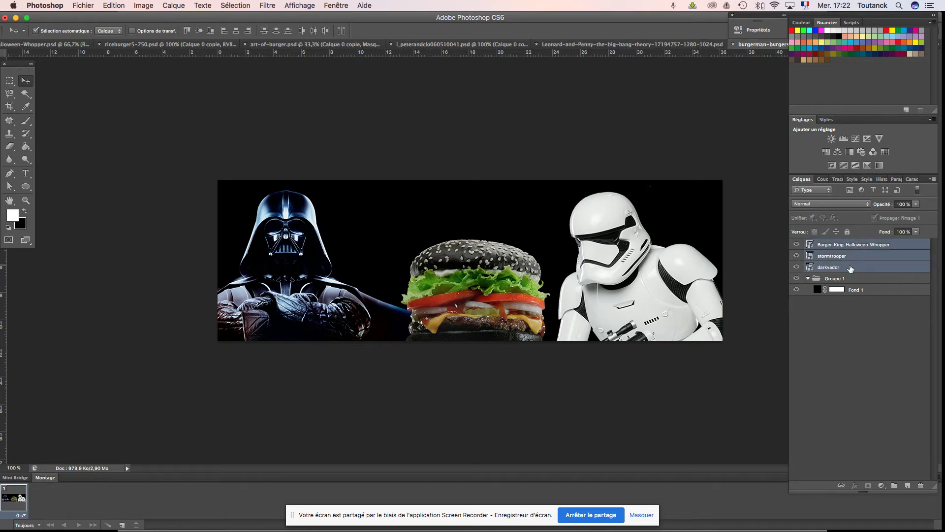
pyautogui.moveTo(851, 246); pyautogui.dragTo(855, 282)
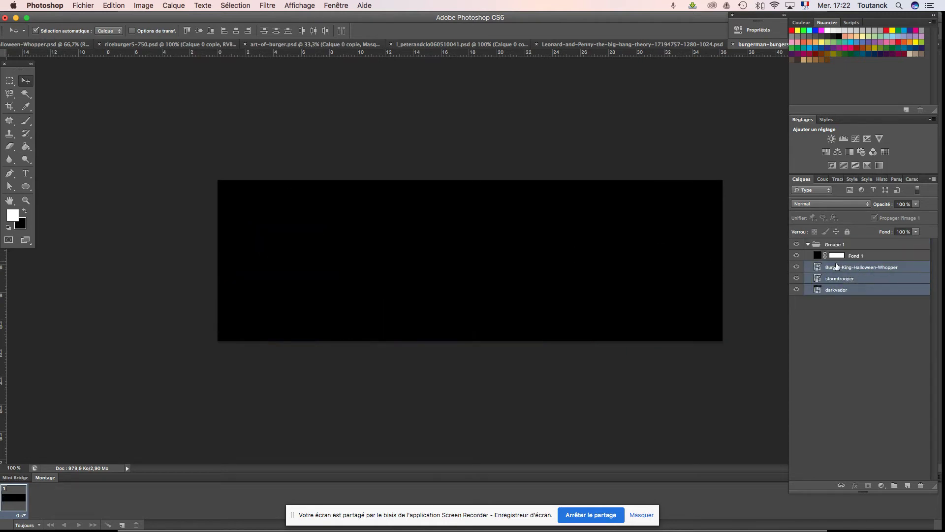
# Put Fond 1 at the bottom of the group and rename the group 'Darkvador'
pyautogui.click(856, 302)
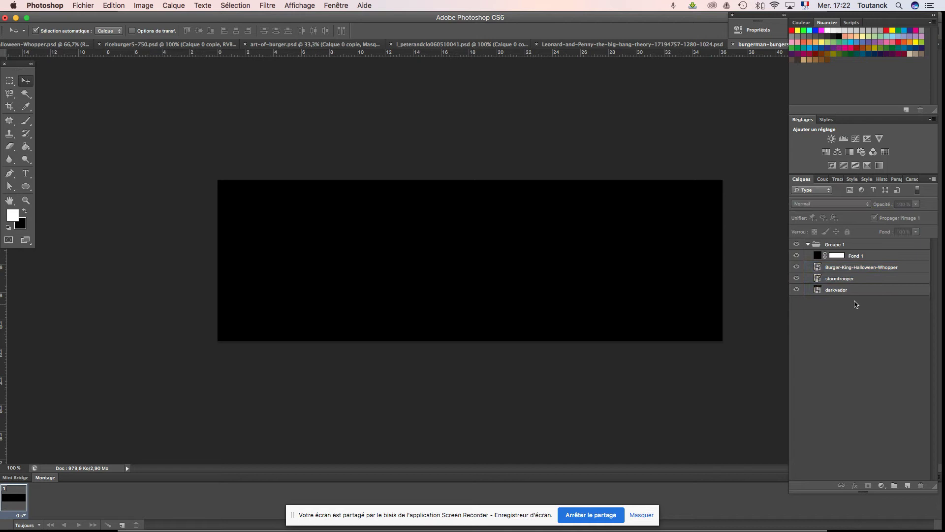
pyautogui.click(859, 257)
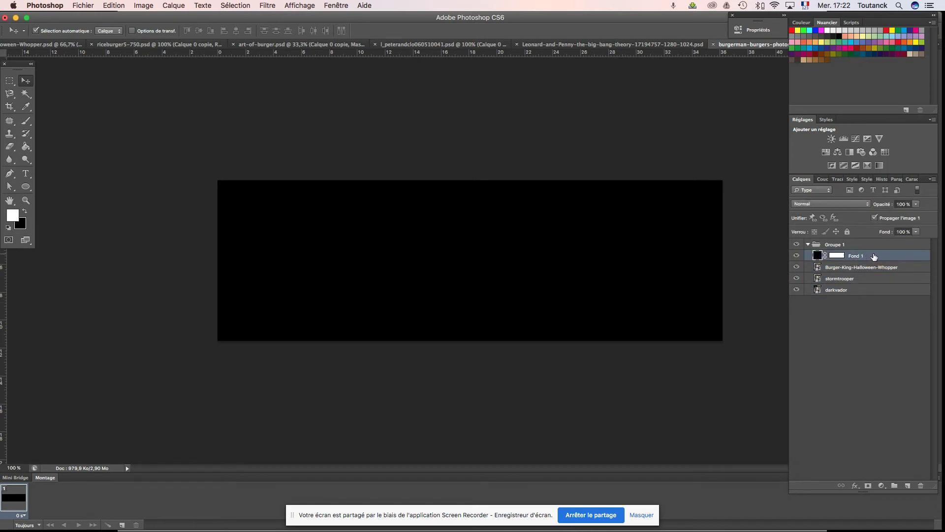
pyautogui.moveTo(874, 256); pyautogui.dragTo(872, 295)
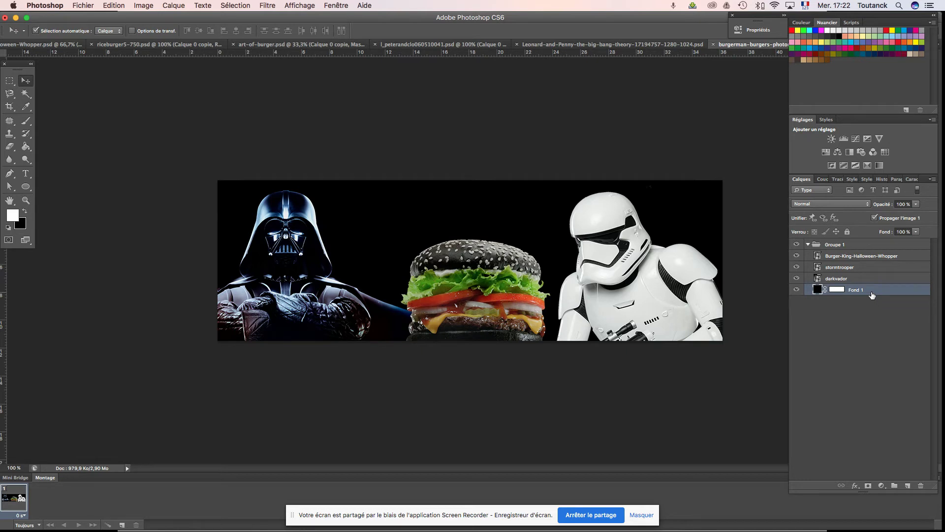
pyautogui.click(833, 246)
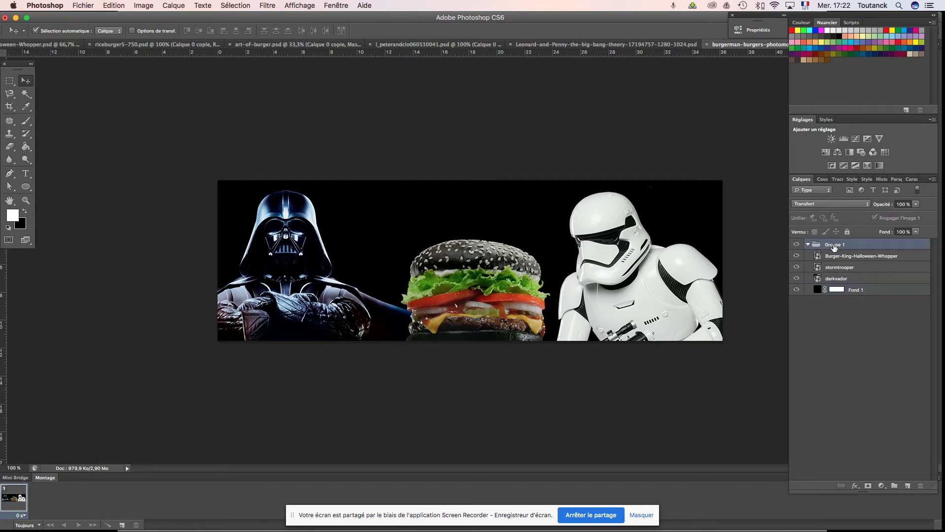
pyautogui.doubleClick(835, 245)
pyautogui.write('D')
pyautogui.write('arkvador')
# Collapse and hide the Dark vador group, then add a new empty group named 'Geisha' above it
pyautogui.click(808, 244)
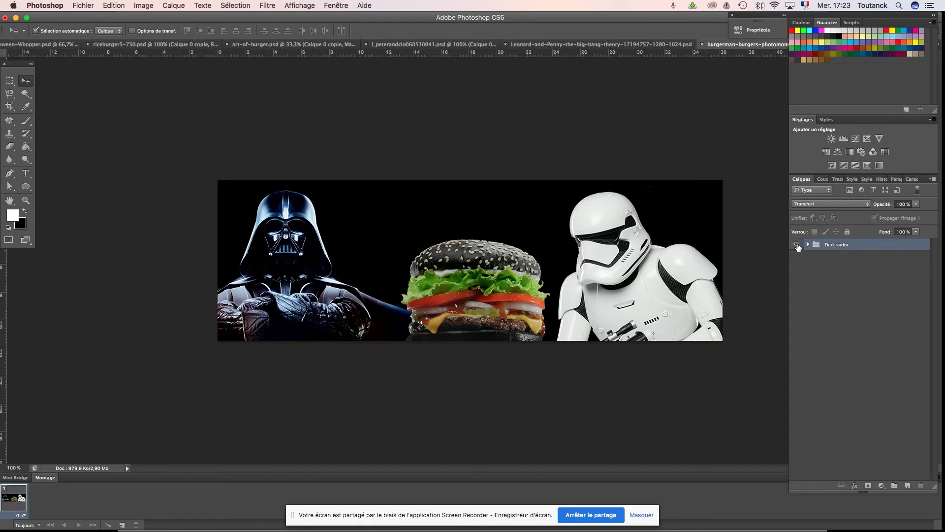
pyautogui.click(797, 245)
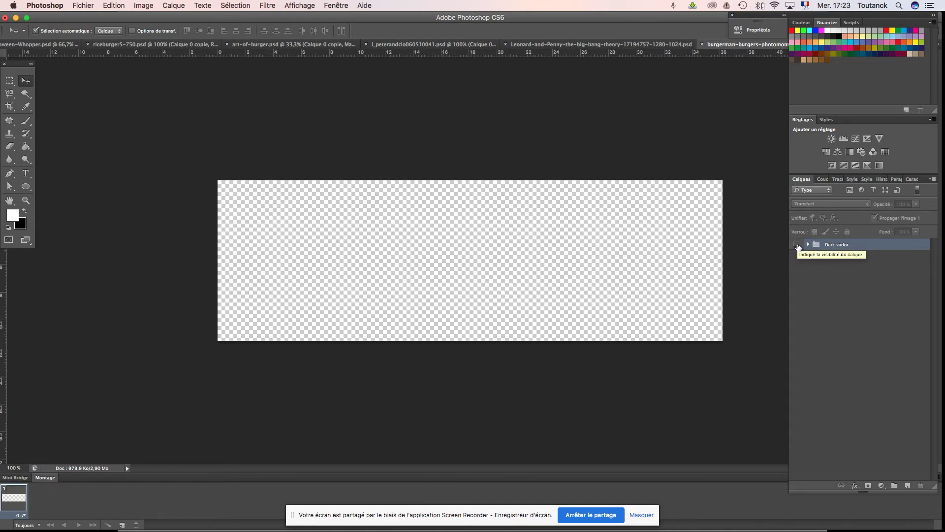
pyautogui.click(894, 486)
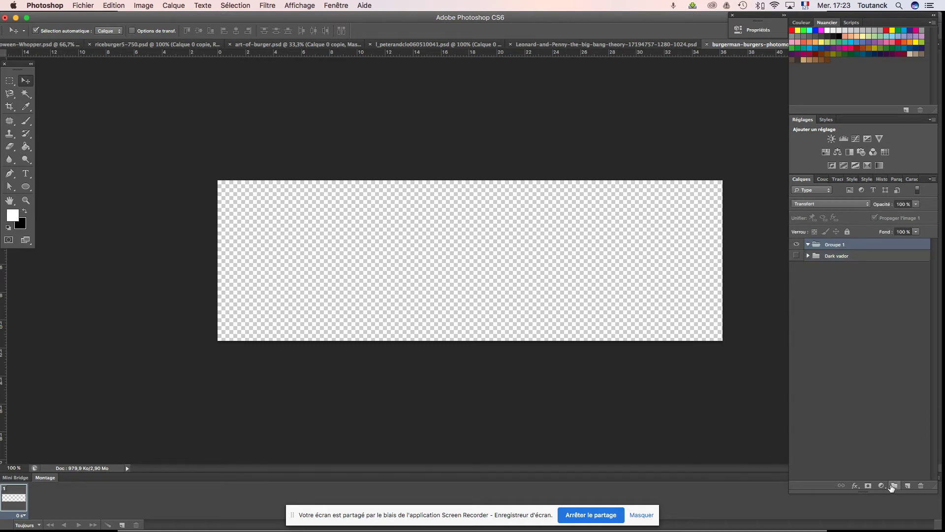
pyautogui.doubleClick(836, 245)
pyautogui.write('Geisha')
pyautogui.press('Return')
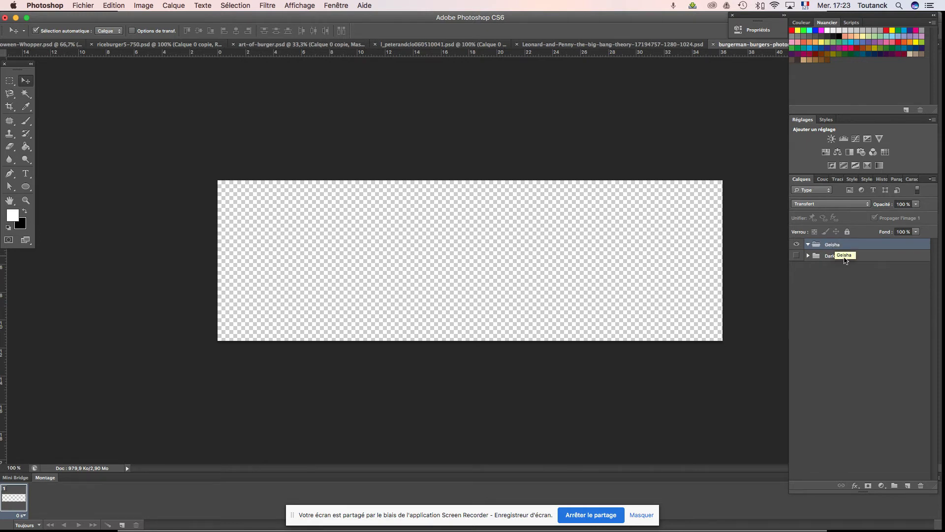
# Make the Geisha group the active layer so new content lands inside it
pyautogui.click(860, 256)
pyautogui.click(852, 247)
pyautogui.click(91, 6)
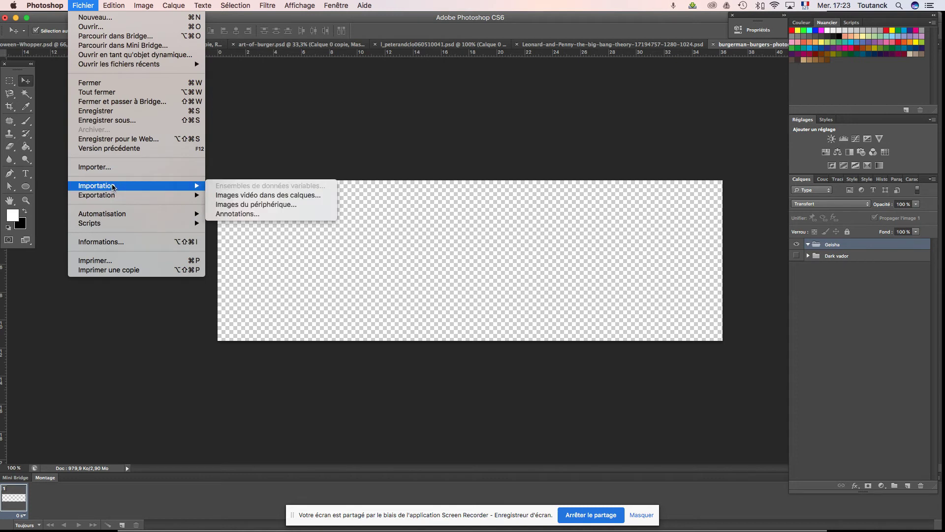
# Place Geisha-Makeup-Ideas.jpg from the geisha-burger folder flush against the banner's left edge
pyautogui.click(103, 167)
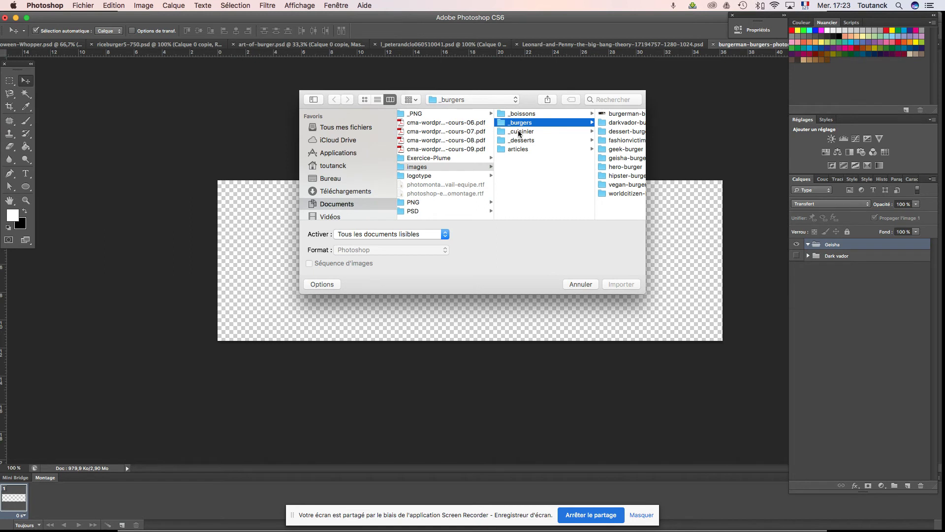
pyautogui.click(630, 158)
pyautogui.click(578, 115)
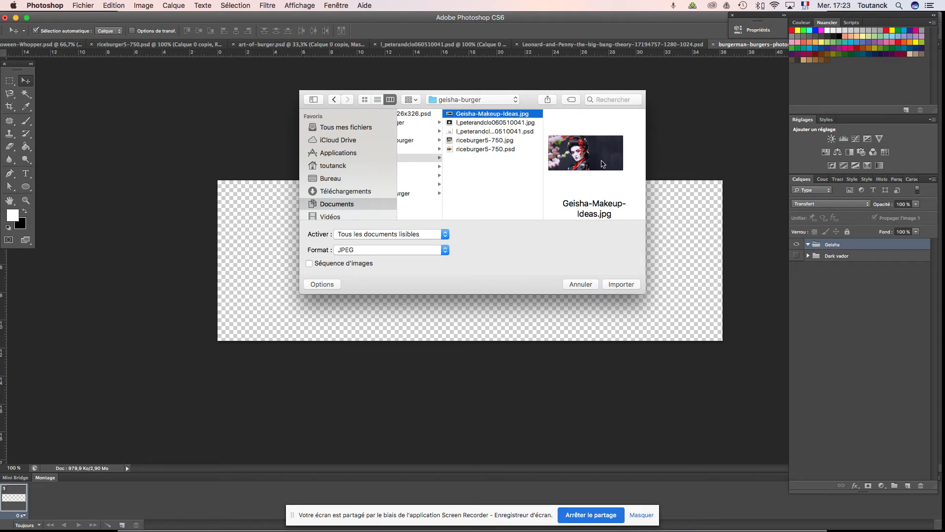
pyautogui.click(627, 289)
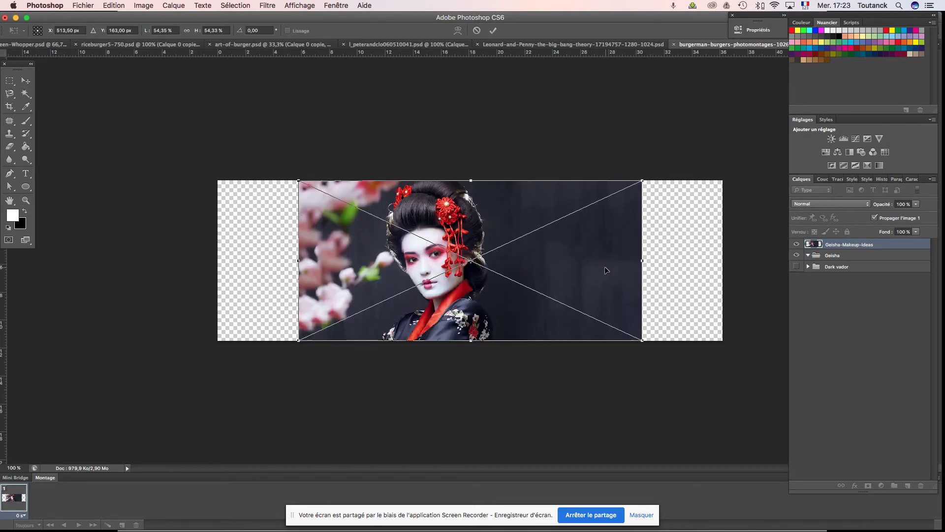
pyautogui.moveTo(607, 266); pyautogui.dragTo(440, 266)
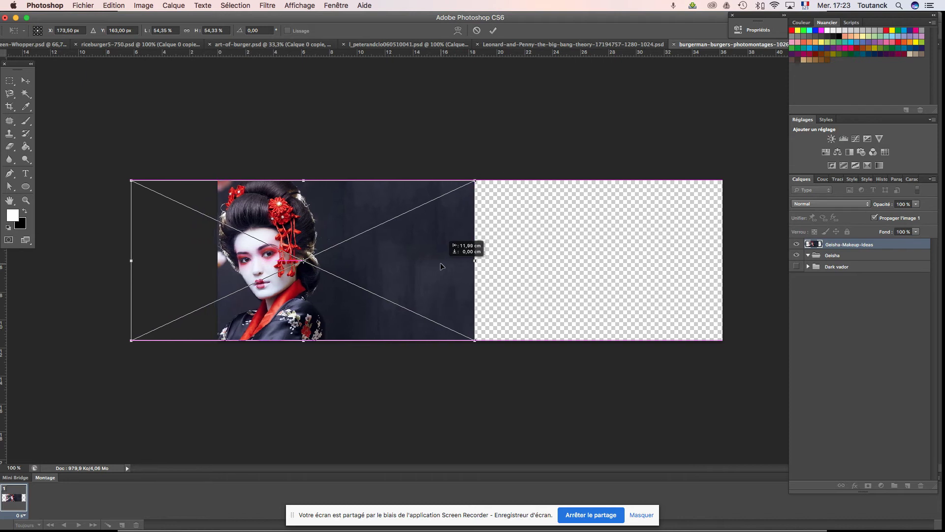
pyautogui.moveTo(440, 263); pyautogui.dragTo(440, 263)
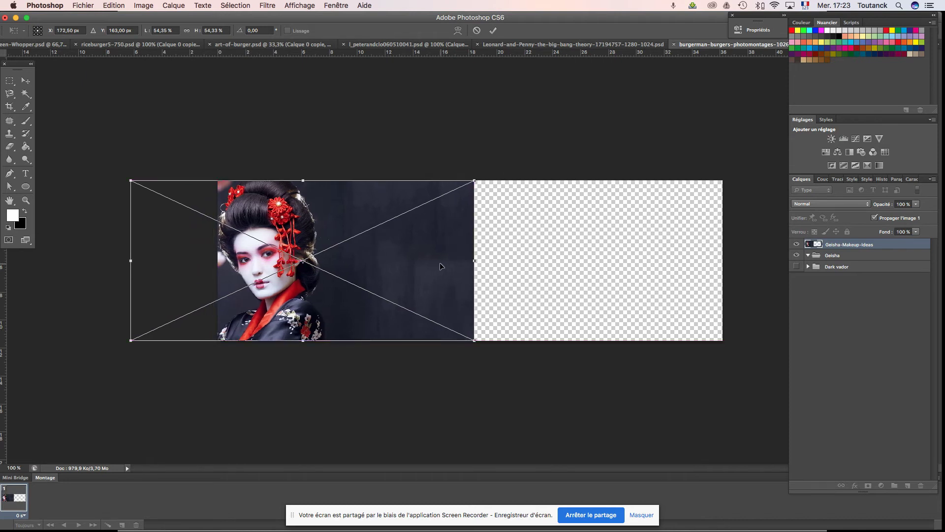
pyautogui.press('Return')
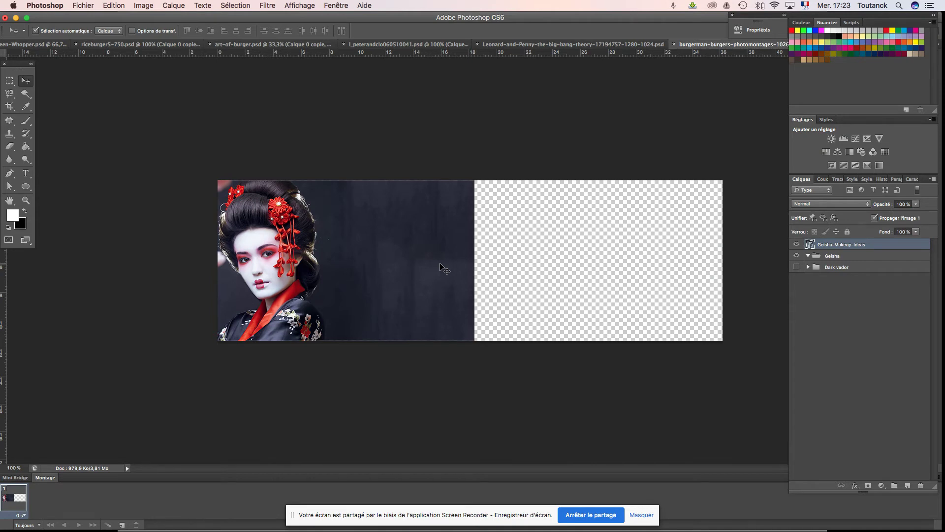
pyautogui.press('super+plus')
pyautogui.press('super+minus')
# Enlarge the geisha photo slightly with Free Transform and nest its layer inside the Geisha group
pyautogui.press('super+t')
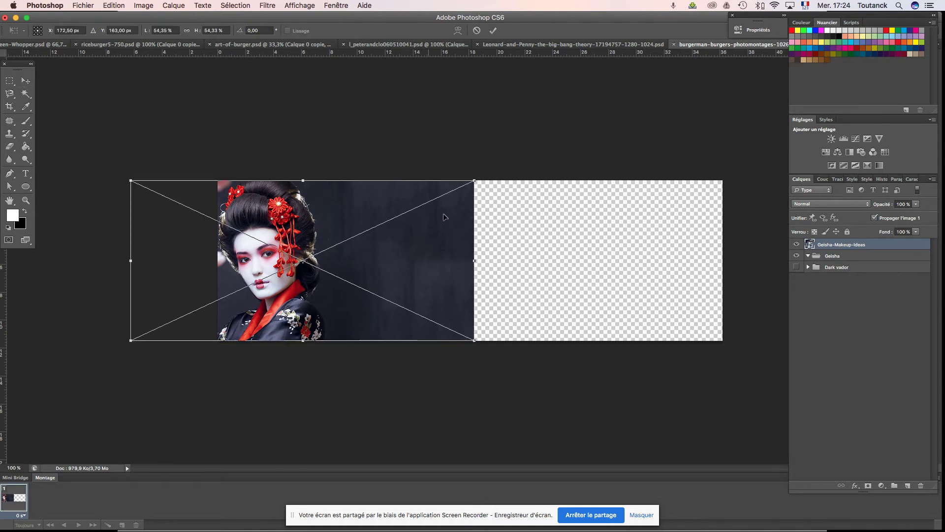
pyautogui.moveTo(474, 180); pyautogui.dragTo(477, 177)
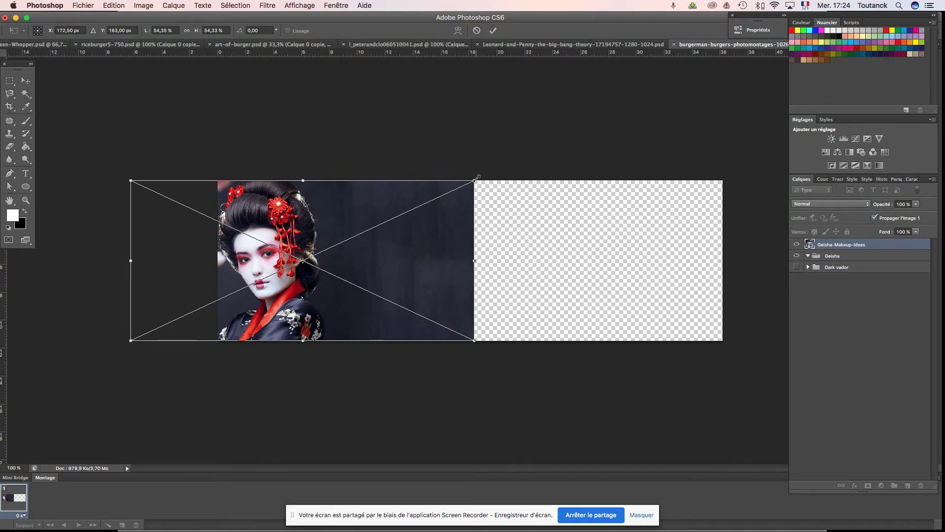
pyautogui.moveTo(477, 177); pyautogui.dragTo(484, 173)
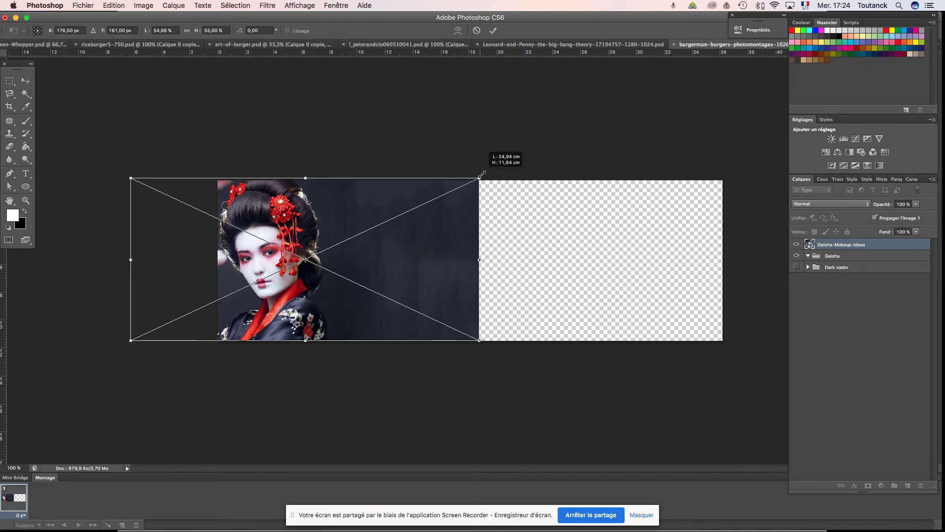
pyautogui.press('Down')
pyautogui.press('Down')
pyautogui.press('Down')
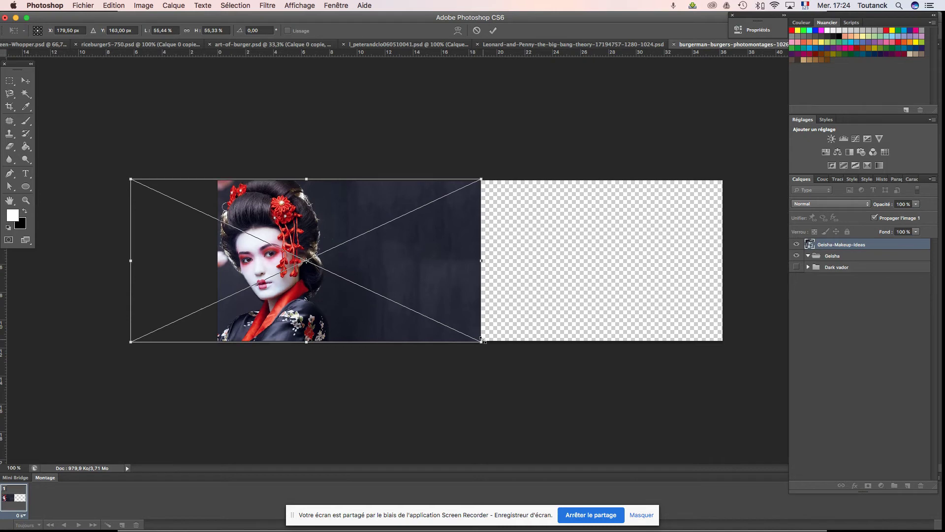
pyautogui.press('Up')
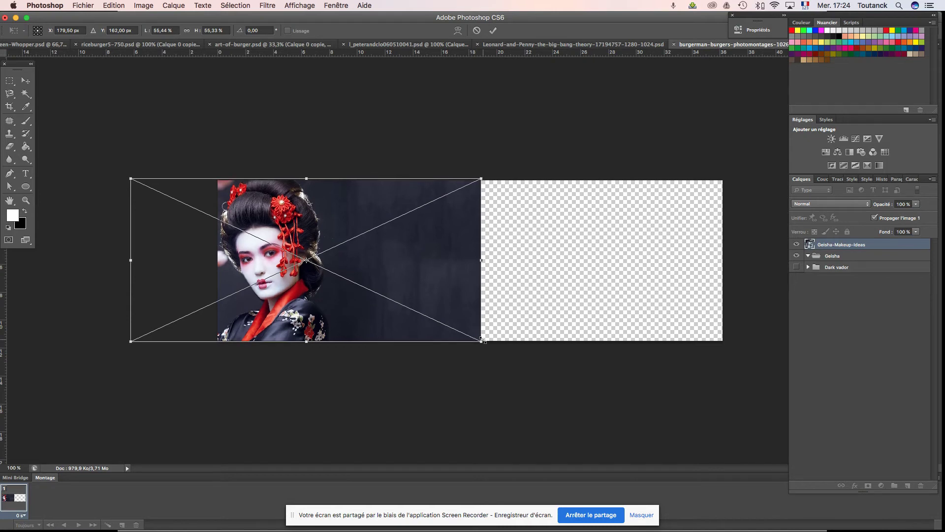
pyautogui.press('Return')
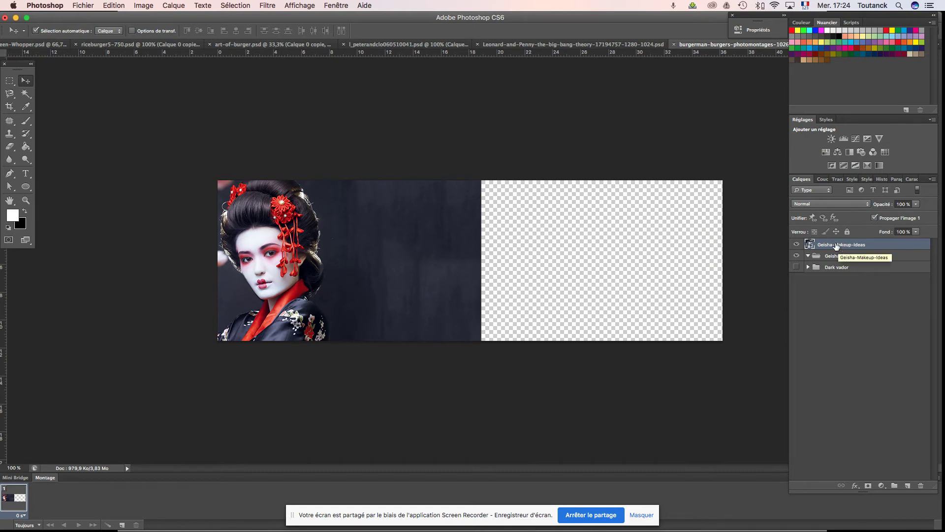
pyautogui.moveTo(839, 249); pyautogui.dragTo(845, 258)
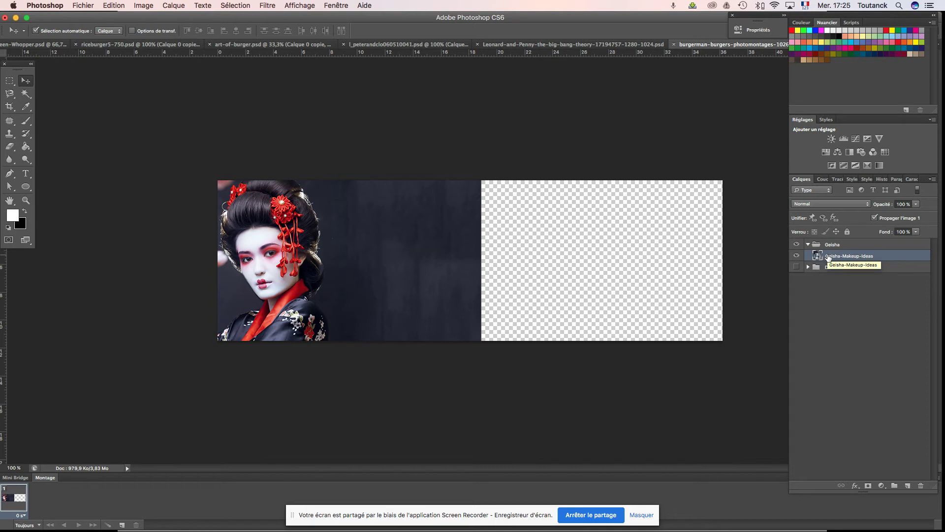
# Rasterize the Geisha-Makeup-Ideas smart object layer with Pixelliser le calque
pyautogui.rightClick(829, 257)
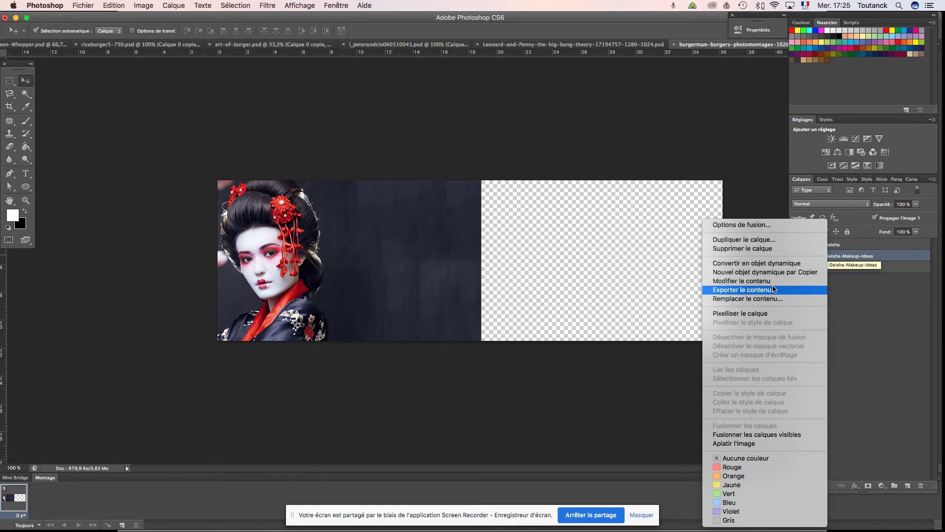
pyautogui.click(761, 315)
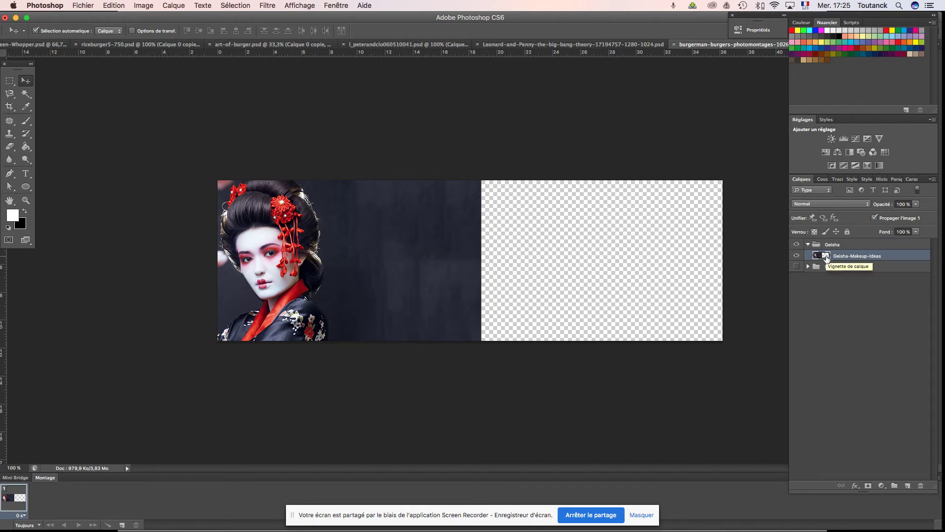
# Copy the dark textured area right of the geisha onto a new layer, Calque 1
pyautogui.click(14, 83)
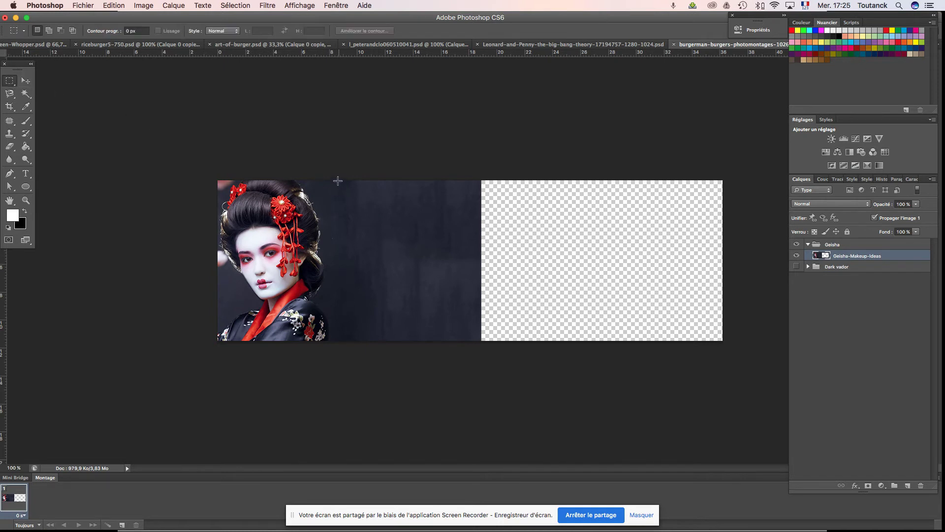
pyautogui.moveTo(332, 178)
pyautogui.mouseDown()
pyautogui.moveTo(494, 357)
pyautogui.moveTo(479, 367)
pyautogui.mouseUp()
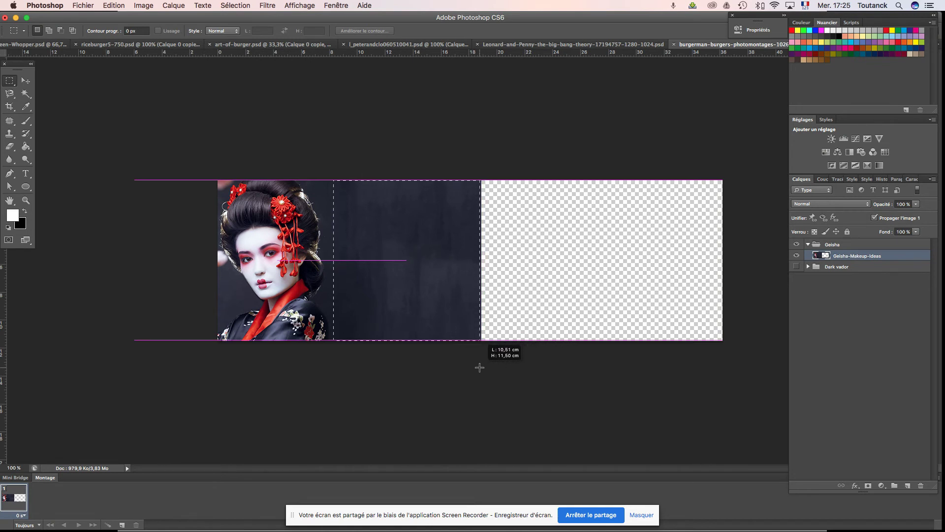
pyautogui.moveTo(480, 367); pyautogui.dragTo(480, 366)
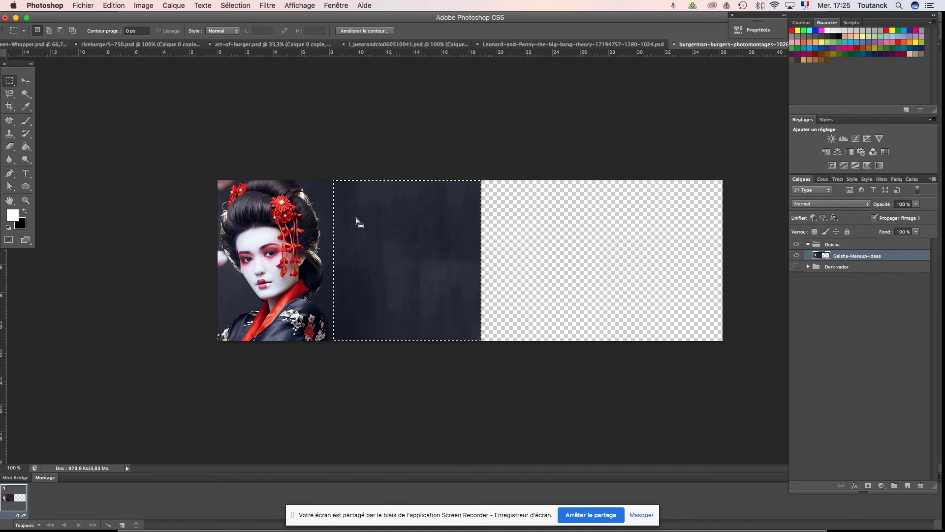
pyautogui.click(27, 82)
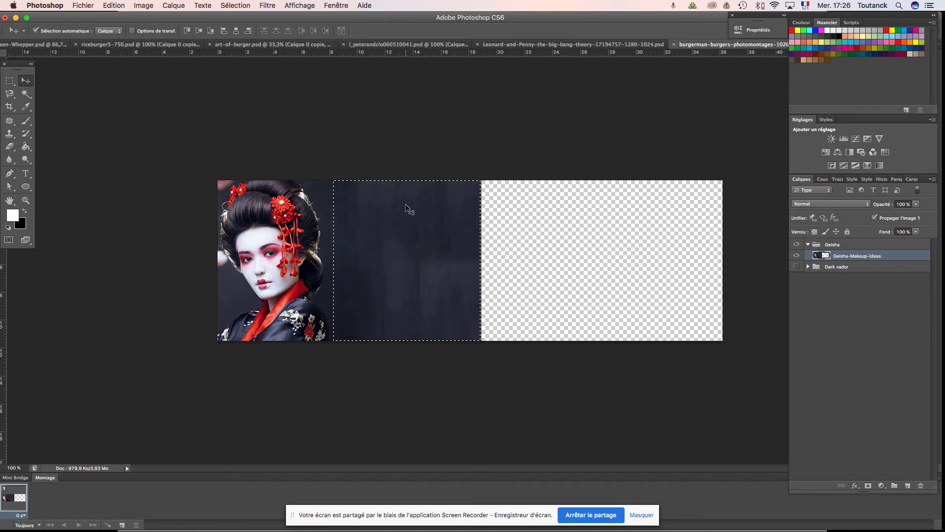
pyautogui.press('super+v')
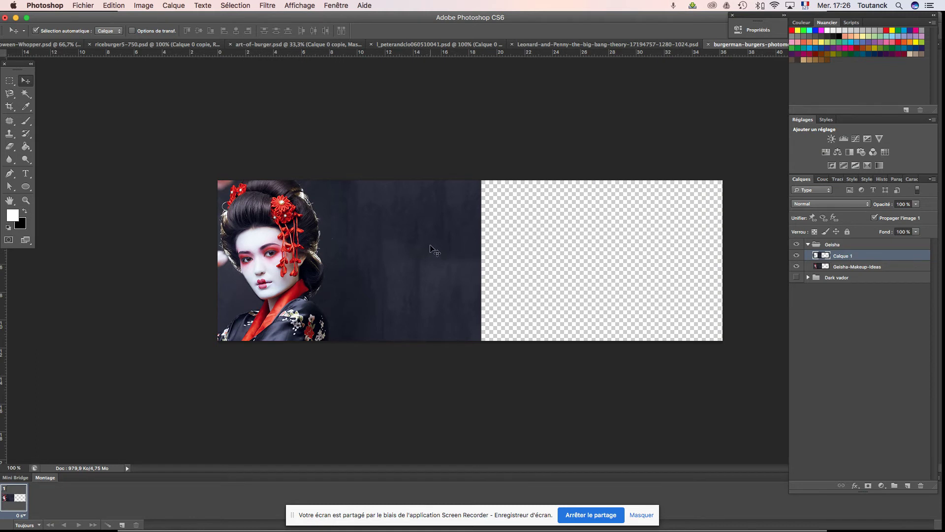
# Butt Calque 1 against the background and duplicate it to cover the remaining transparent strip
pyautogui.moveTo(435, 251); pyautogui.dragTo(586, 253)
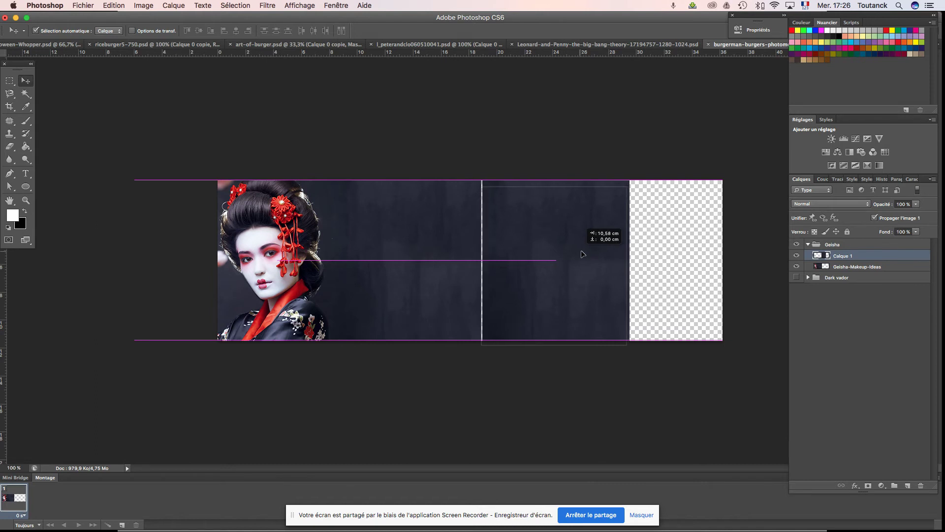
pyautogui.moveTo(586, 252); pyautogui.dragTo(577, 249)
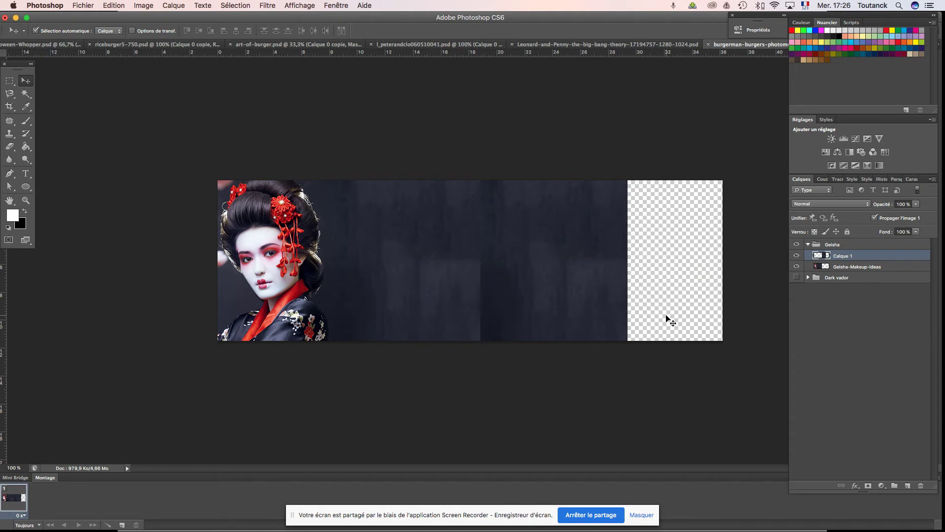
pyautogui.press('super+j')
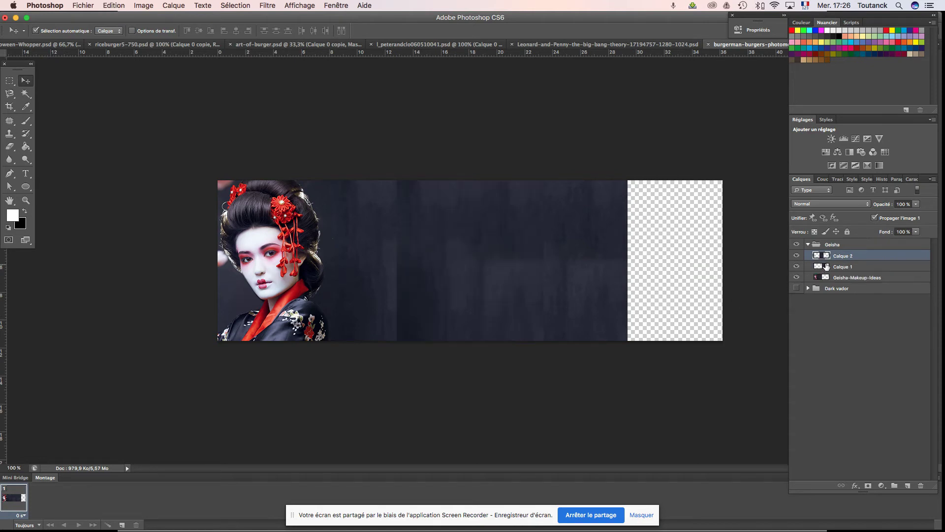
pyautogui.moveTo(449, 270); pyautogui.dragTo(675, 267)
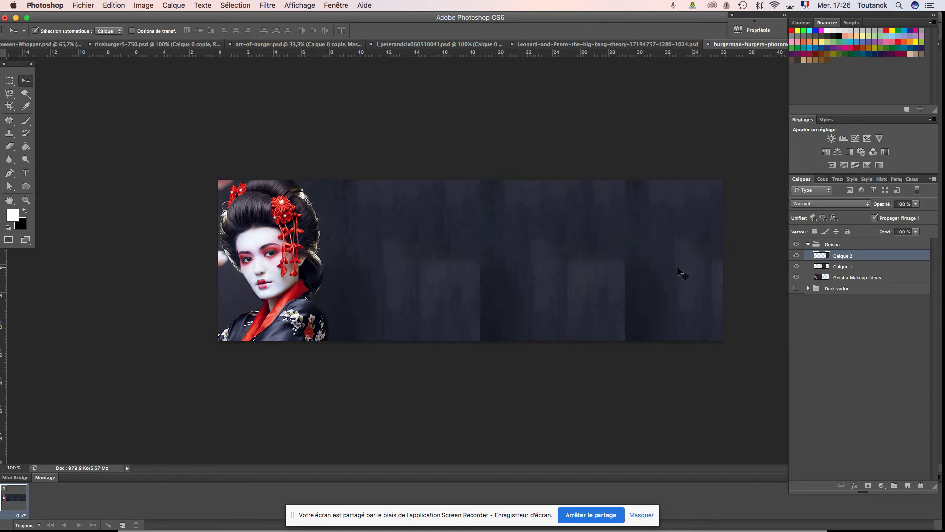
pyautogui.click(681, 296)
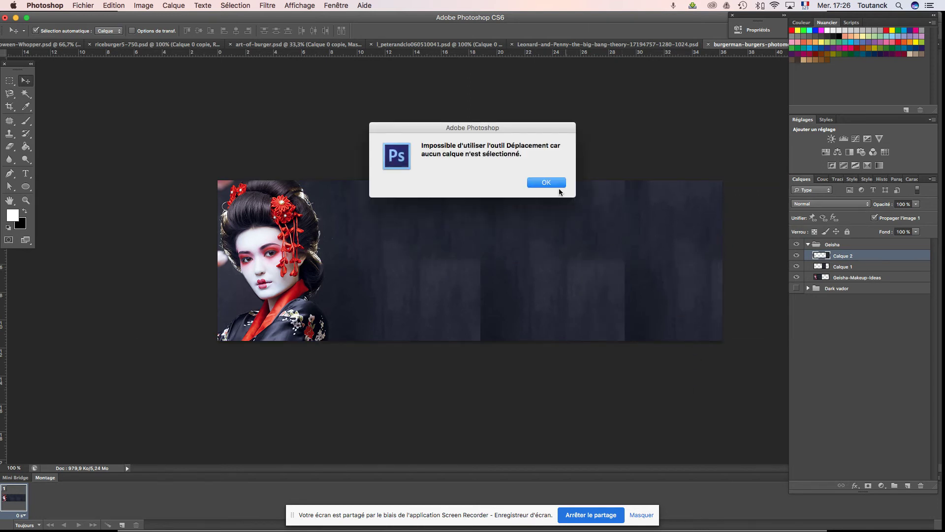
pyautogui.click(555, 184)
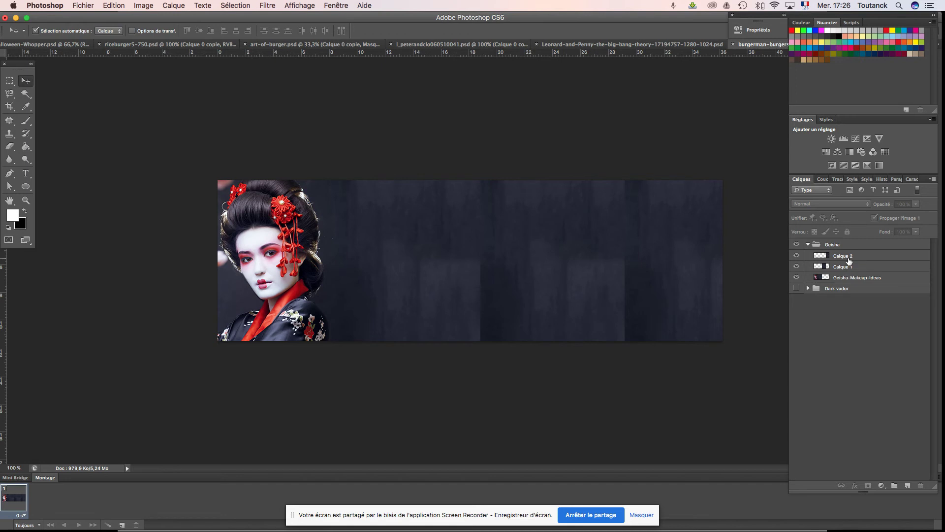
# Merge Calque 2, Calque 1 and Geisha-Makeup-Ideas into one layer with Fusionner les calques
pyautogui.click(851, 257)
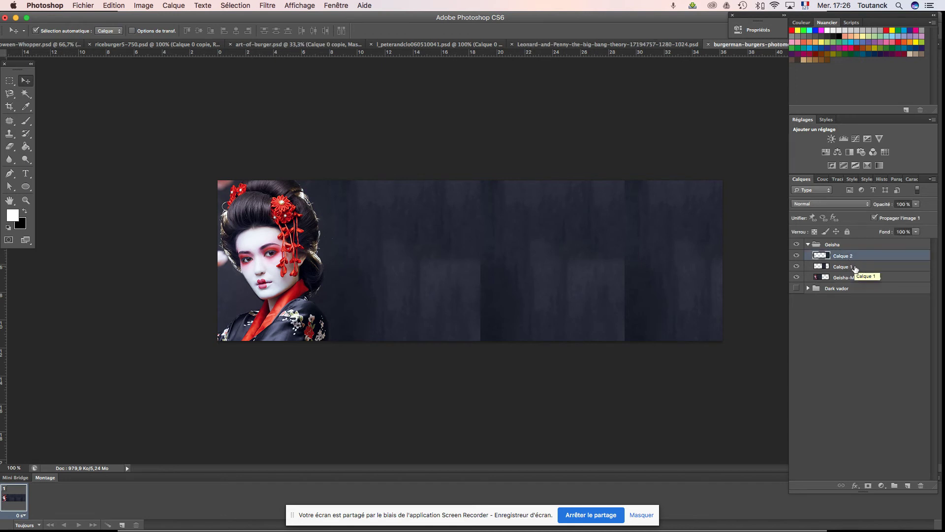
pyautogui.keyDown('shift'); pyautogui.click(855, 268); pyautogui.keyUp('shift')
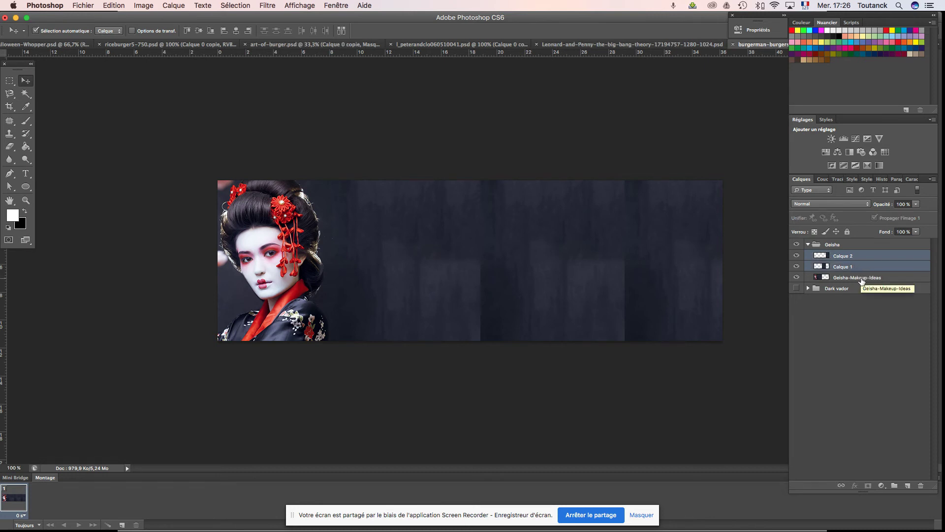
pyautogui.keyDown('shift'); pyautogui.click(862, 281); pyautogui.keyUp('shift')
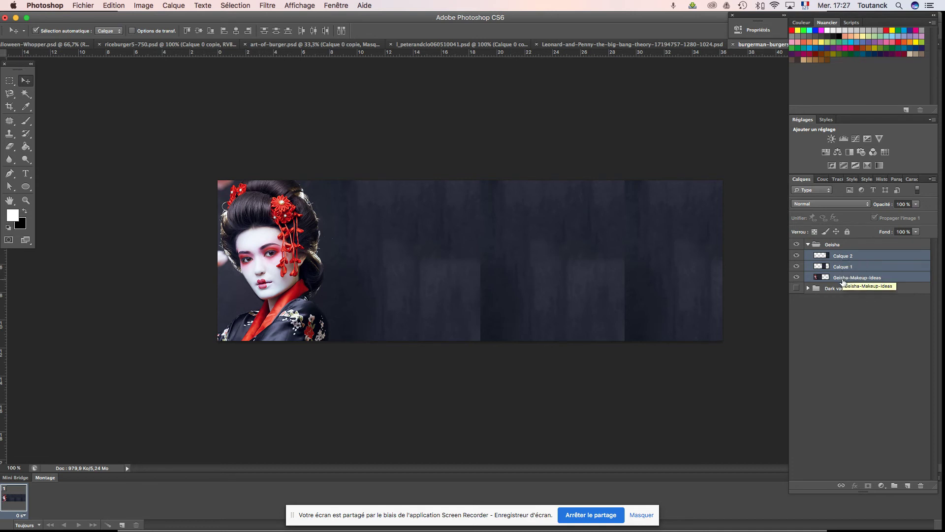
pyautogui.rightClick(842, 280)
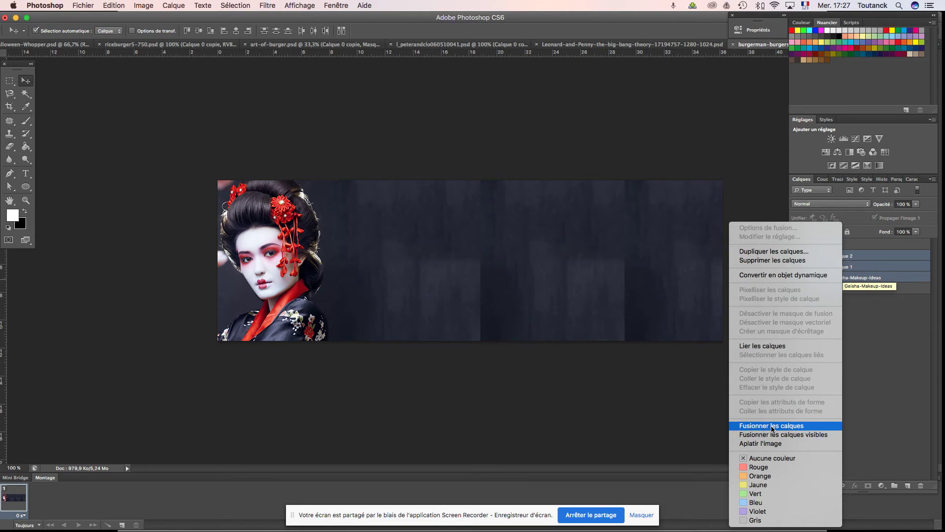
pyautogui.click(774, 428)
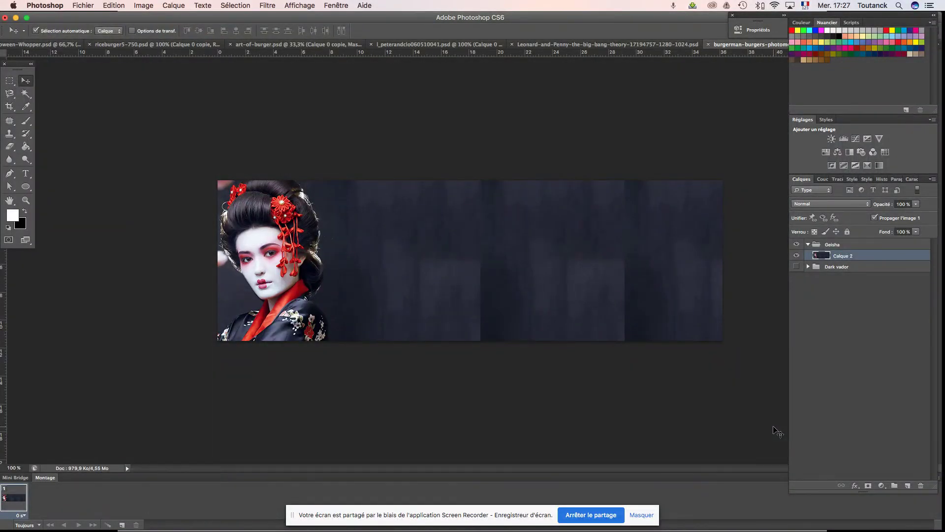
pyautogui.hotkey('ctrl', '+')
pyautogui.hotkey('ctrl', '-')
# Patch the central seam band with texture taken from just right of it
pyautogui.click(10, 121)
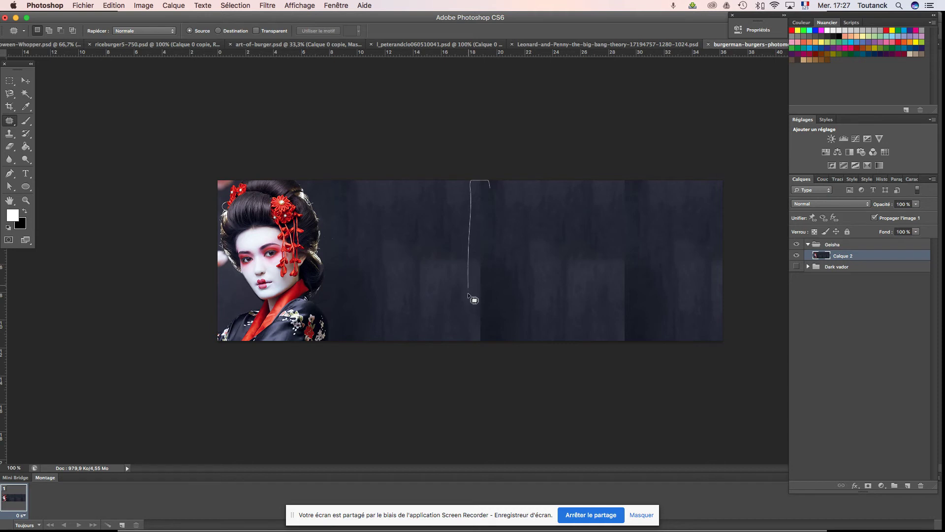
pyautogui.moveTo(469, 340); pyautogui.dragTo(495, 259)
pyautogui.moveTo(495, 259); pyautogui.dragTo(490, 187)
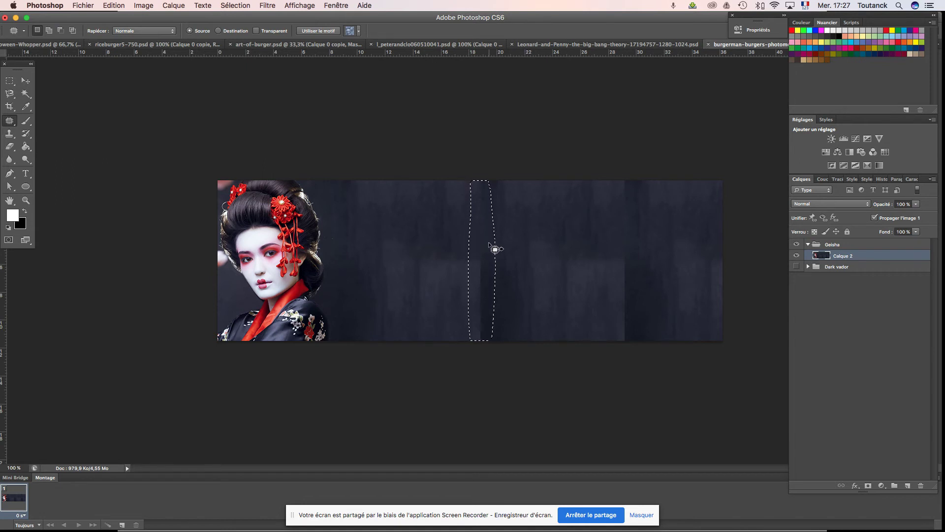
pyautogui.moveTo(475, 244); pyautogui.dragTo(519, 245)
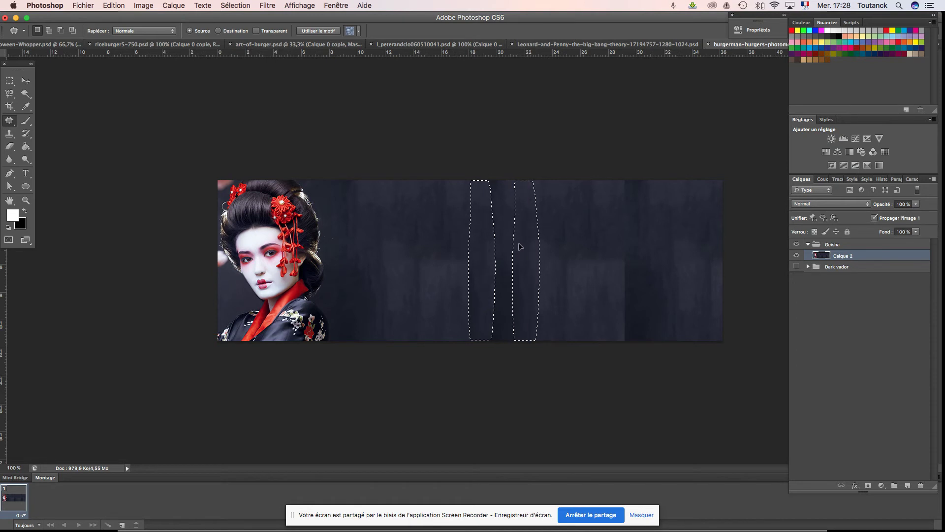
pyautogui.moveTo(519, 245)
pyautogui.mouseDown()
pyautogui.moveTo(541, 247)
pyautogui.moveTo(532, 246)
pyautogui.mouseUp()
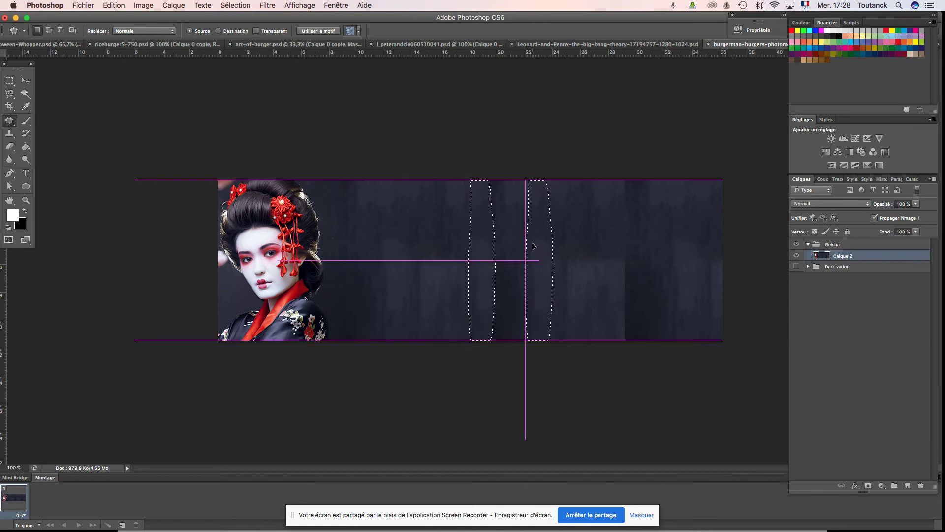
pyautogui.moveTo(532, 245); pyautogui.dragTo(532, 243)
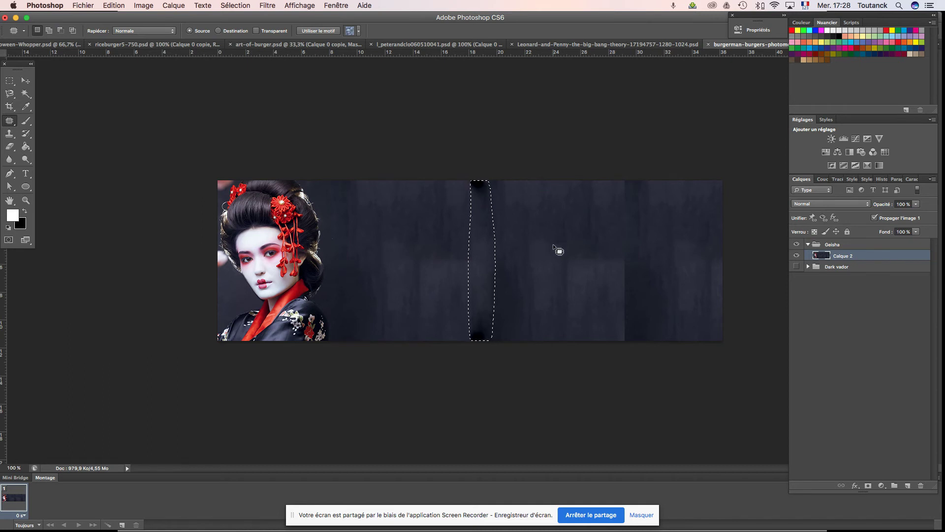
pyautogui.press('super+d')
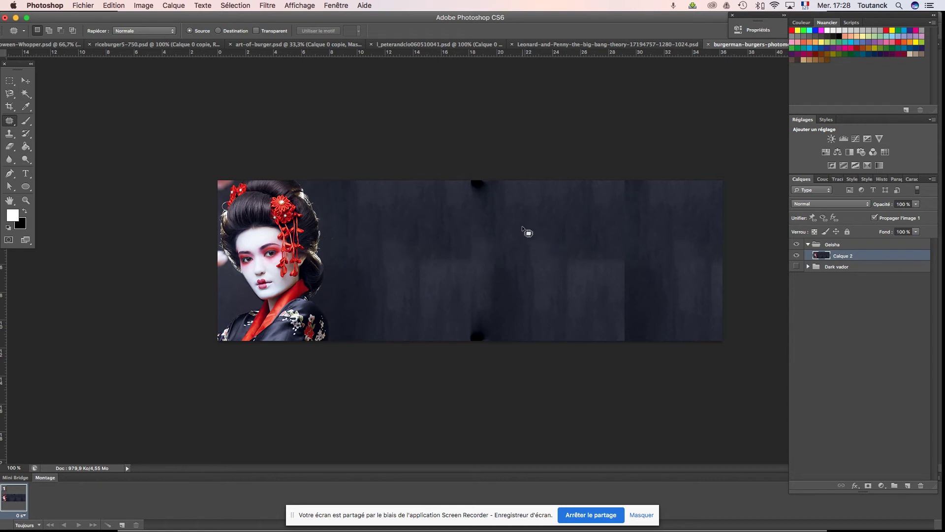
# Reselect the patched band and patch it again to remove the dark blotches
pyautogui.press('super+shift+d')
pyautogui.moveTo(482, 230); pyautogui.dragTo(501, 229)
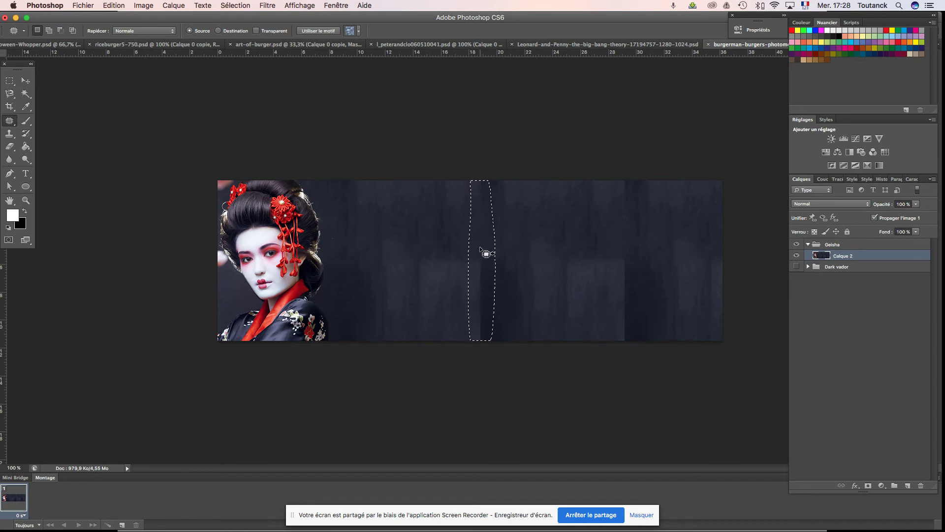
pyautogui.click(468, 235)
pyautogui.press('m')
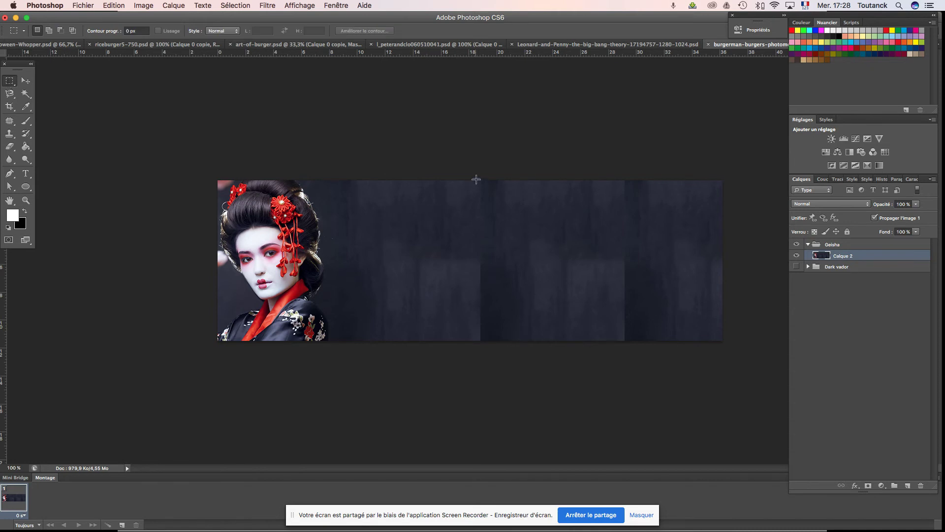
pyautogui.moveTo(478, 181); pyautogui.dragTo(485, 336)
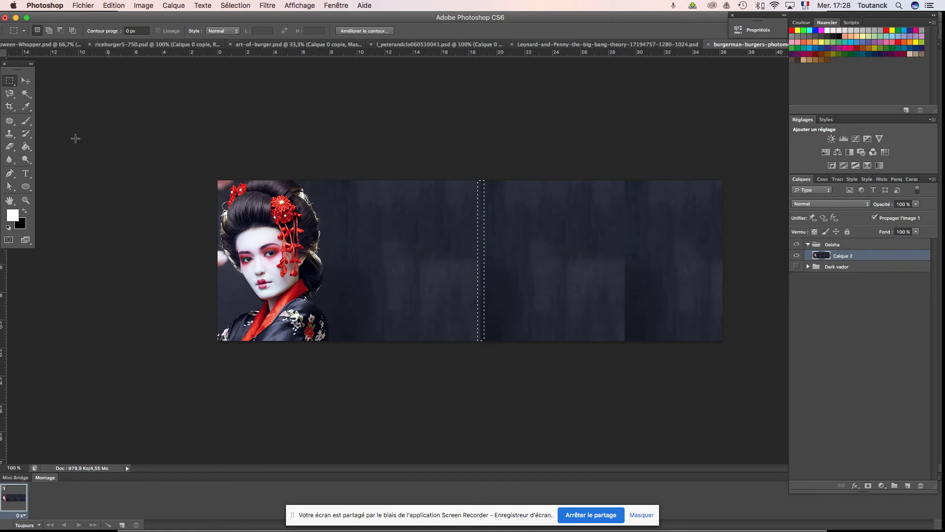
pyautogui.click(10, 121)
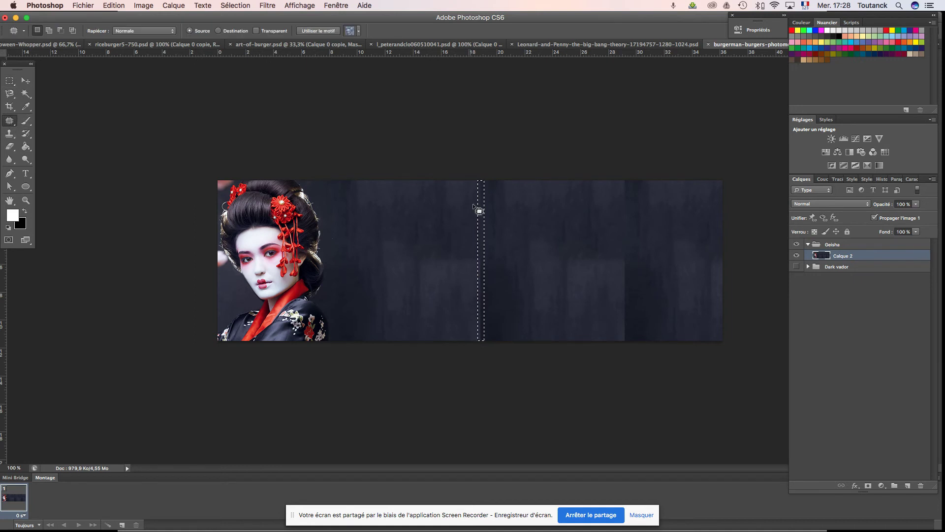
pyautogui.scroll(1, 484, 220)
pyautogui.scroll(1, 484, 220)
pyautogui.moveTo(490, 221); pyautogui.dragTo(521, 225)
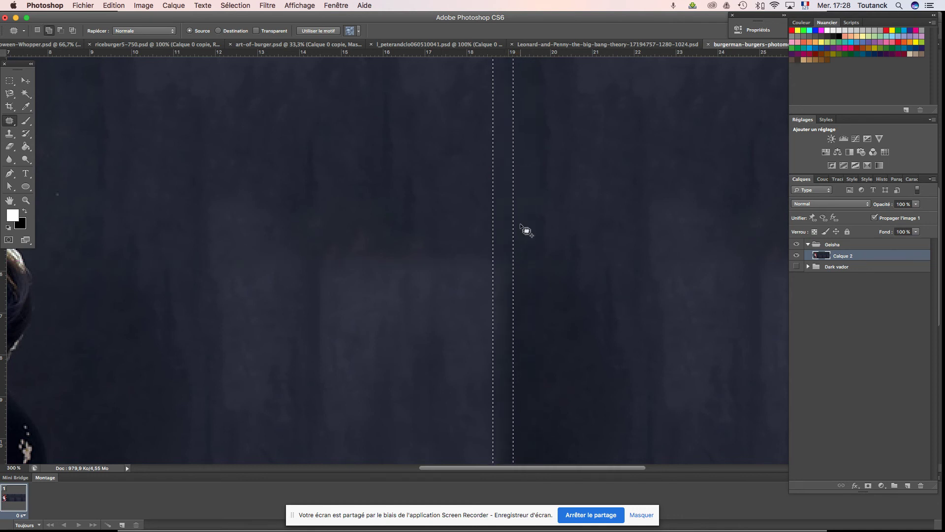
pyautogui.scroll(-1, 520, 223)
pyautogui.scroll(-1, 519, 223)
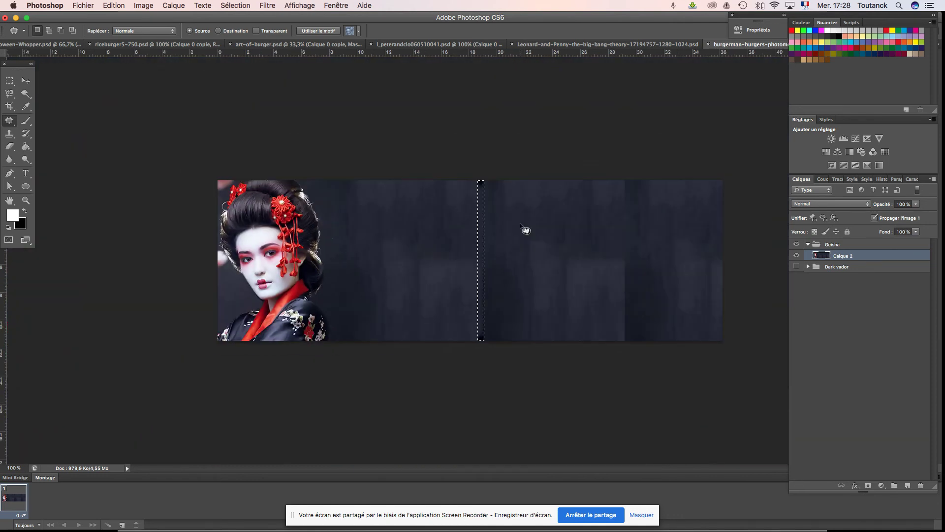
pyautogui.hotkey('ctrl', 'd')
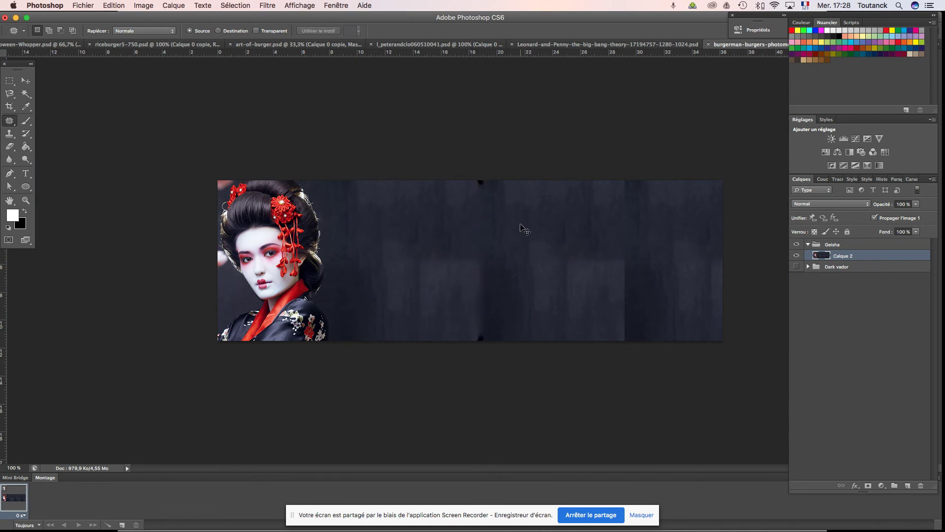
pyautogui.scroll(1, 520, 225)
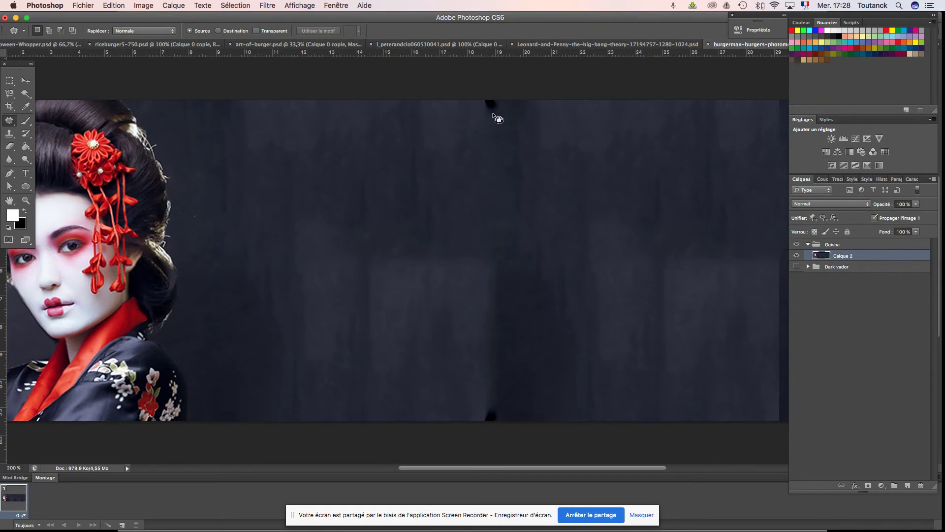
pyautogui.click(9, 136)
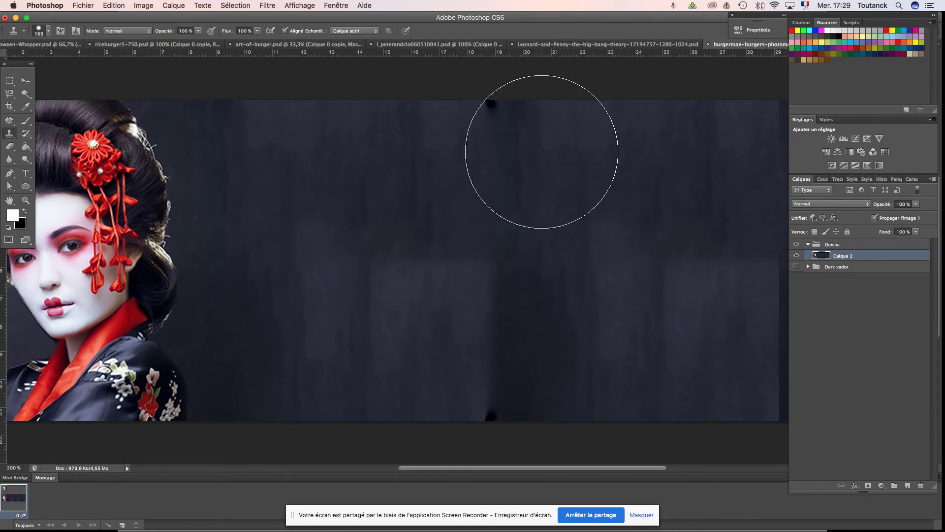
# Set the Clone Stamp brush to 42 px and clone over the dark blob at the top edge
pyautogui.click(48, 31)
pyautogui.moveTo(76, 60); pyautogui.dragTo(25, 63)
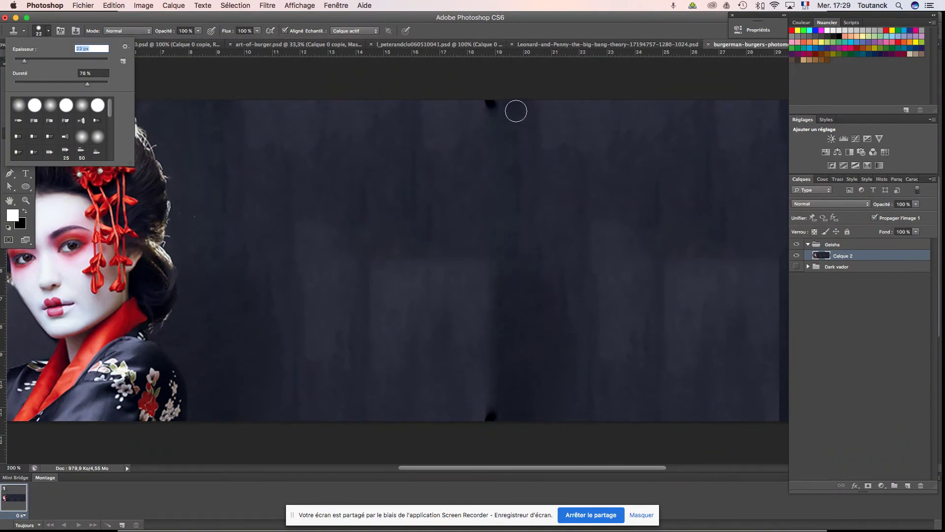
pyautogui.keyDown('alt'); pyautogui.click(516, 111); pyautogui.keyUp('alt')
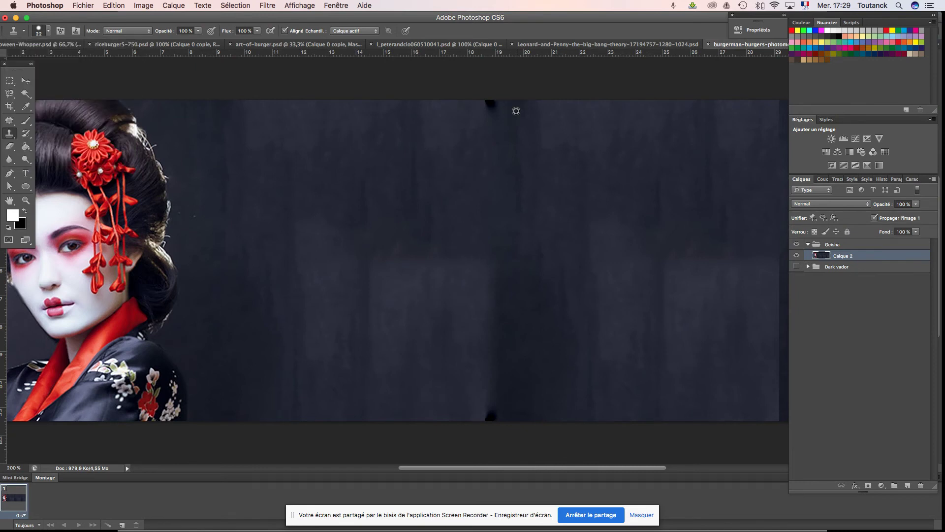
pyautogui.moveTo(515, 108); pyautogui.dragTo(491, 107)
pyautogui.hotkey('ctrl', 'z')
pyautogui.keyDown('alt'); pyautogui.click(465, 111); pyautogui.keyUp('alt')
# Clone clean texture over the dark spot at the bottom edge
pyautogui.scroll(1, 497, 374)
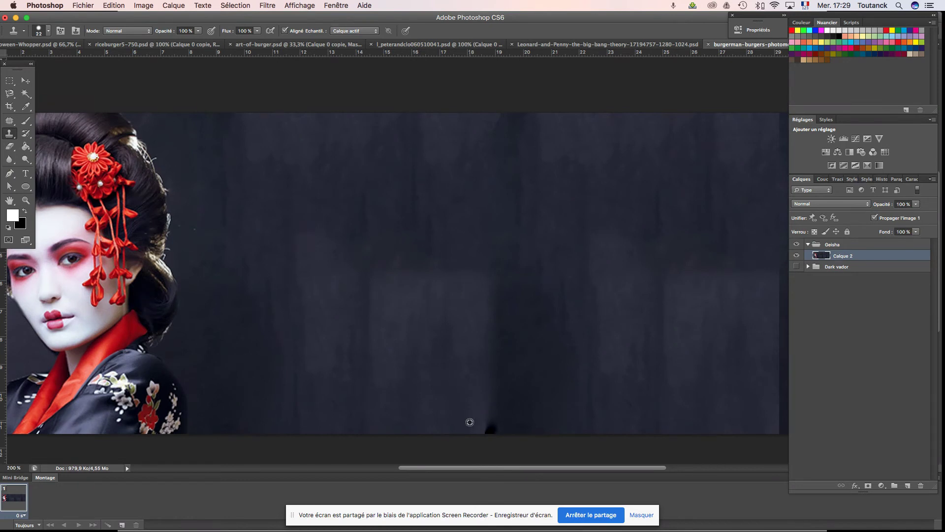
pyautogui.moveTo(476, 428); pyautogui.dragTo(544, 428)
pyautogui.moveTo(513, 416); pyautogui.dragTo(496, 431)
pyautogui.hscroll(2, 637, 367)
pyautogui.hscroll(8, 637, 367)
pyautogui.hscroll(3, 635, 367)
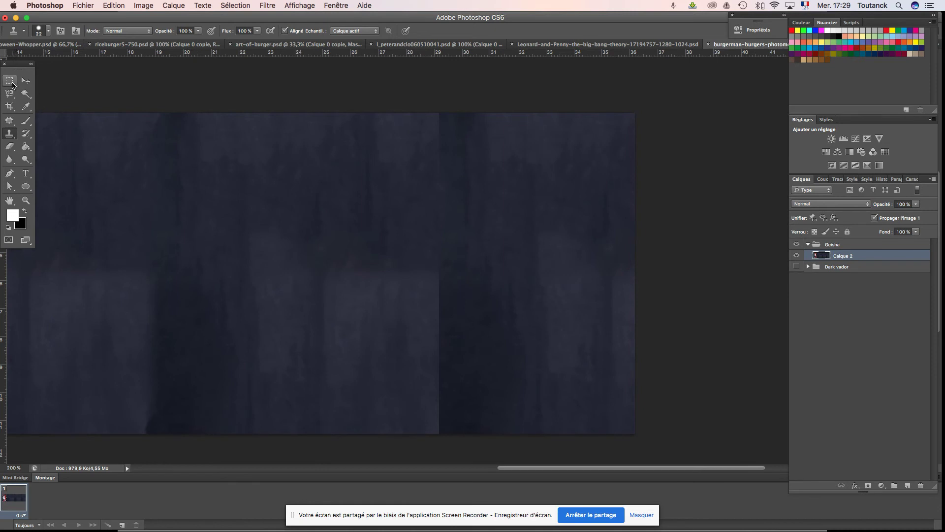
# Select a thin strip over the right-hand seam and patch it with texture from its right
pyautogui.click(10, 80)
pyautogui.moveTo(435, 112); pyautogui.dragTo(443, 440)
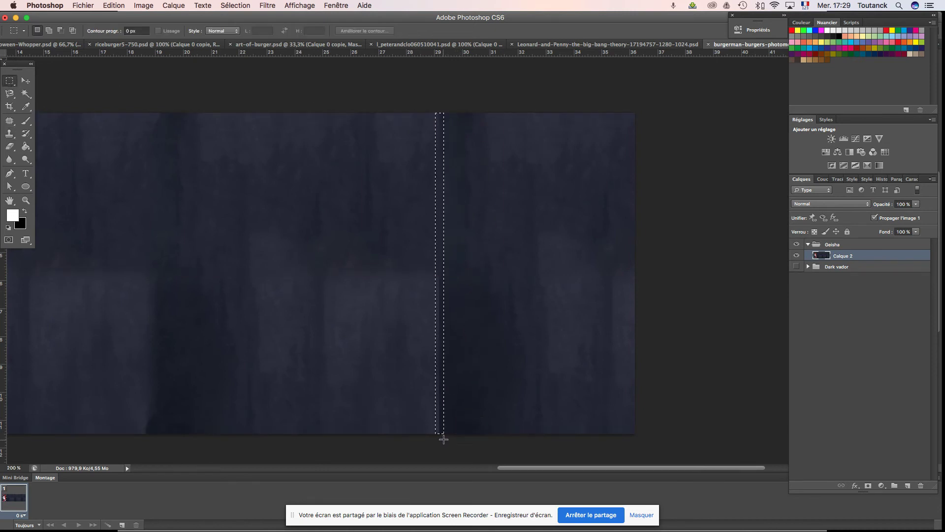
pyautogui.click(9, 120)
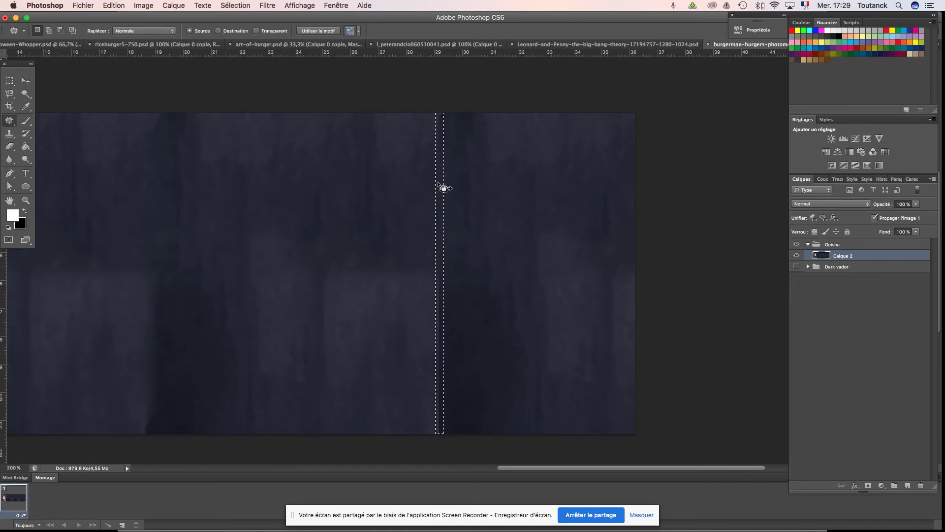
pyautogui.moveTo(442, 186); pyautogui.dragTo(454, 182)
pyautogui.press('super+d')
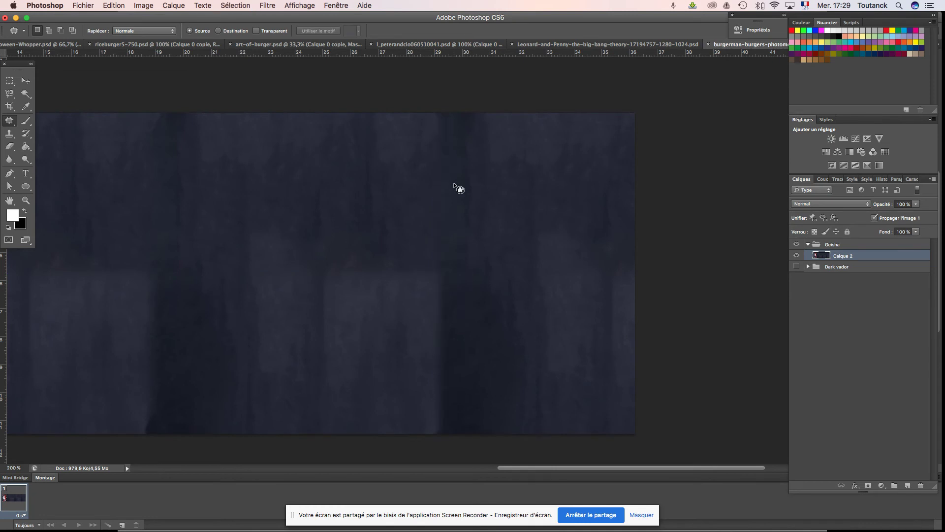
pyautogui.press('super+minus')
pyautogui.press('super+minus')
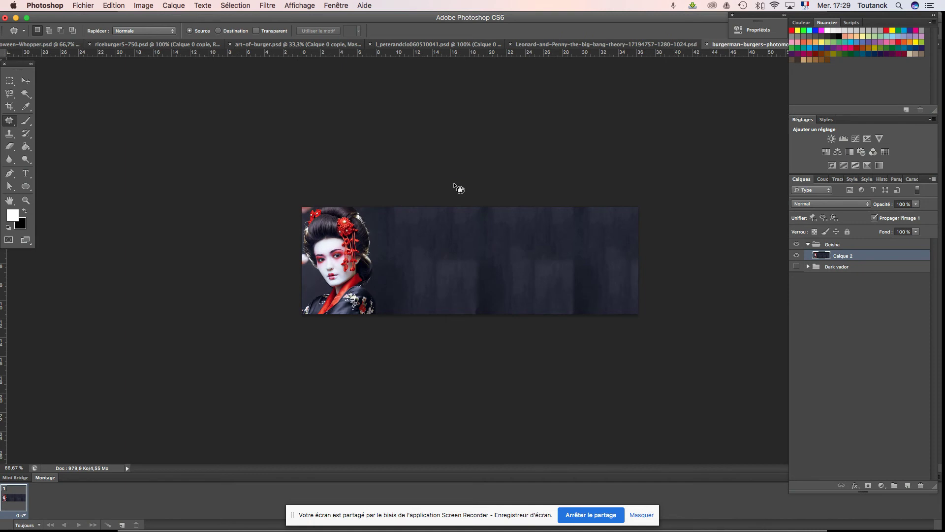
# Import the lucky-cat figurine PSD, scale it to about 38% and place it at the banner's right
pyautogui.click(81, 6)
pyautogui.moveTo(97, 185)
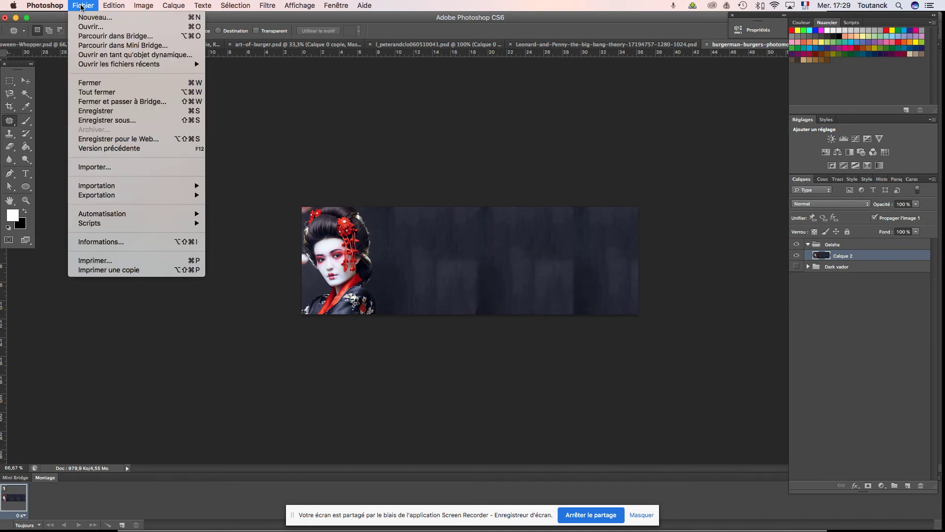
pyautogui.click(105, 168)
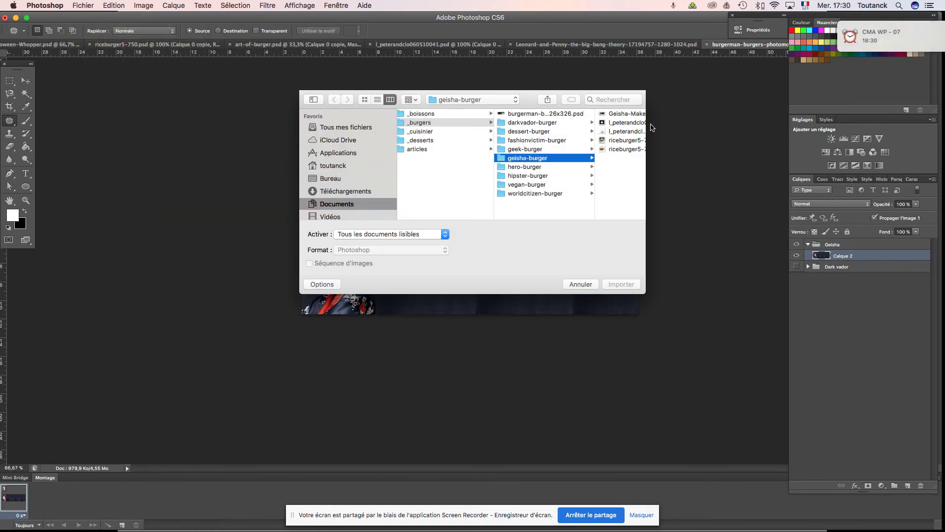
pyautogui.click(918, 30)
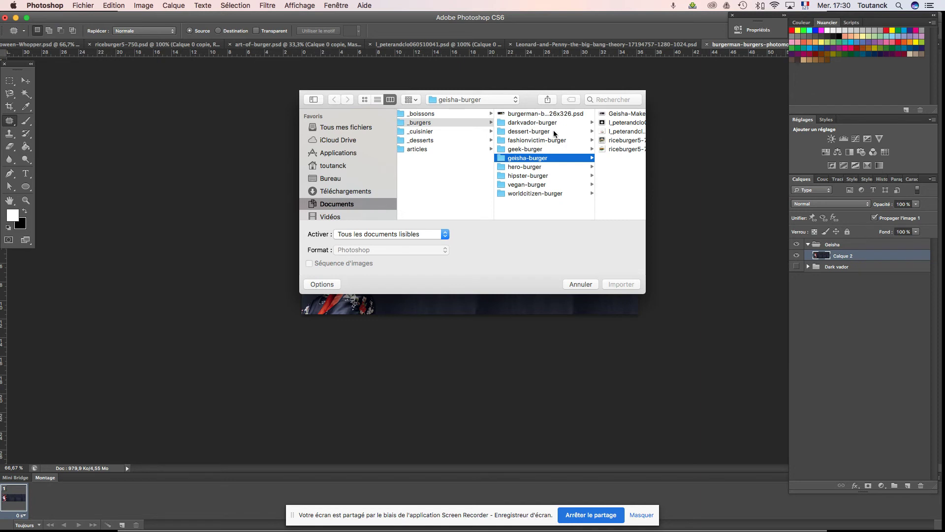
pyautogui.click(623, 141)
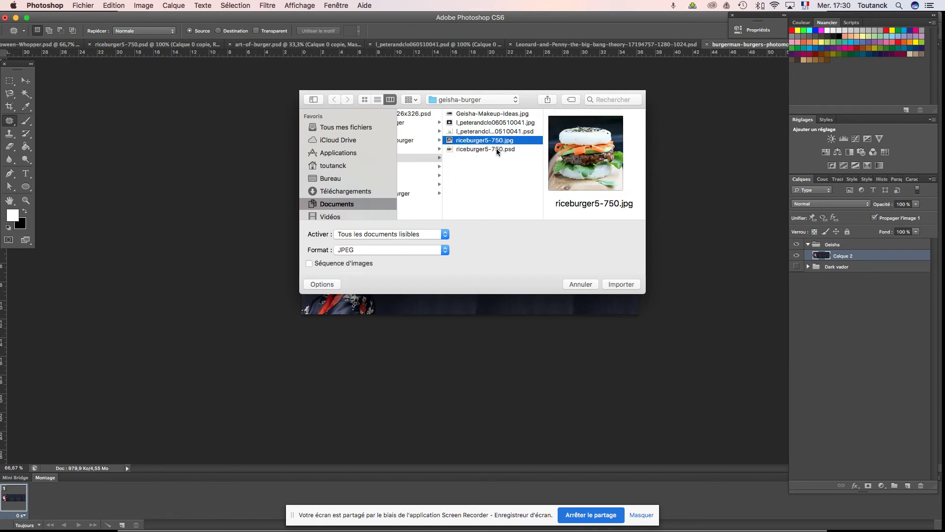
pyautogui.click(493, 149)
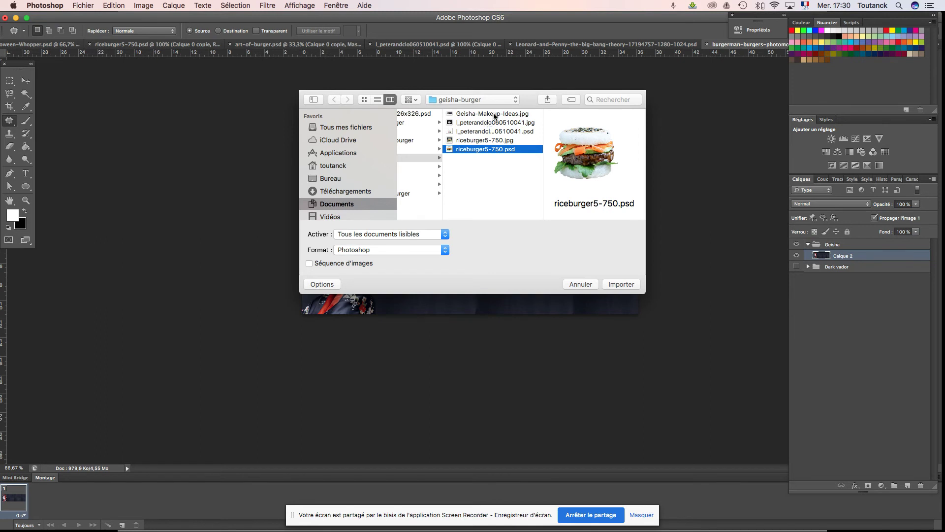
pyautogui.click(494, 132)
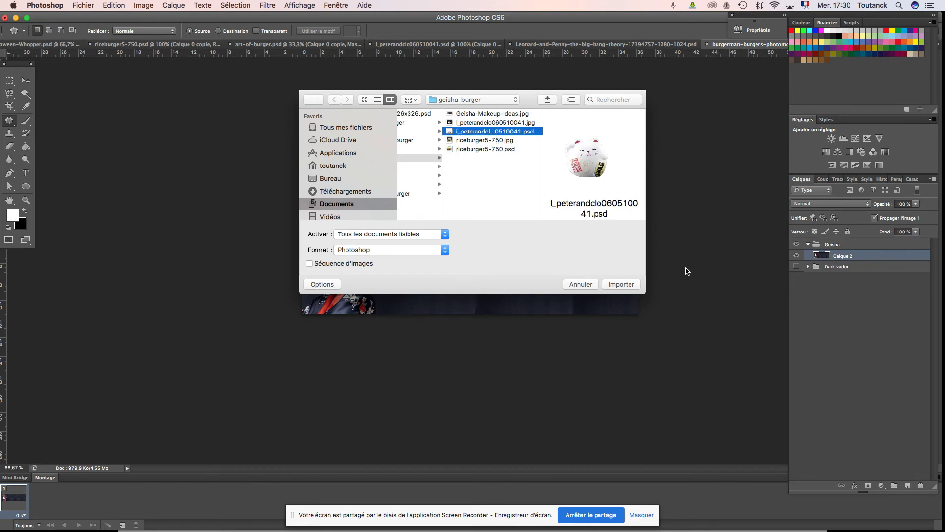
pyautogui.click(626, 284)
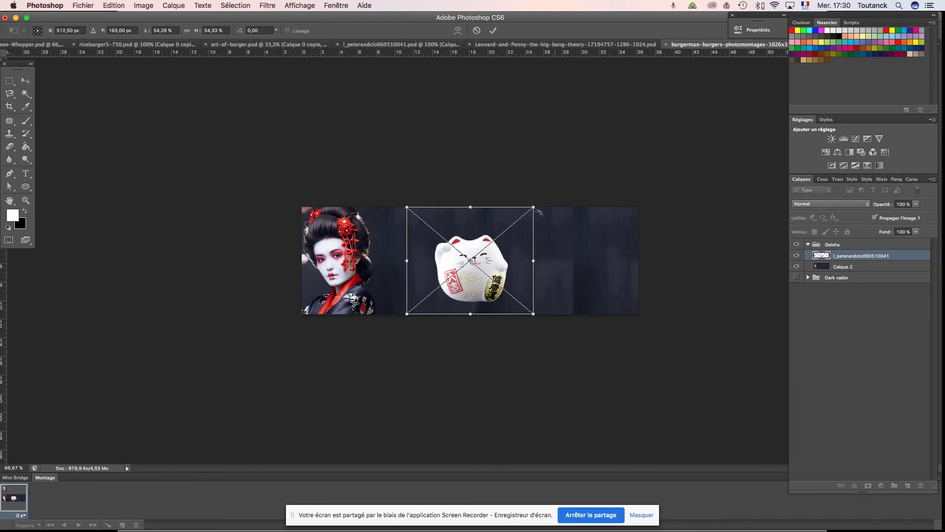
pyautogui.moveTo(408, 208); pyautogui.dragTo(444, 240)
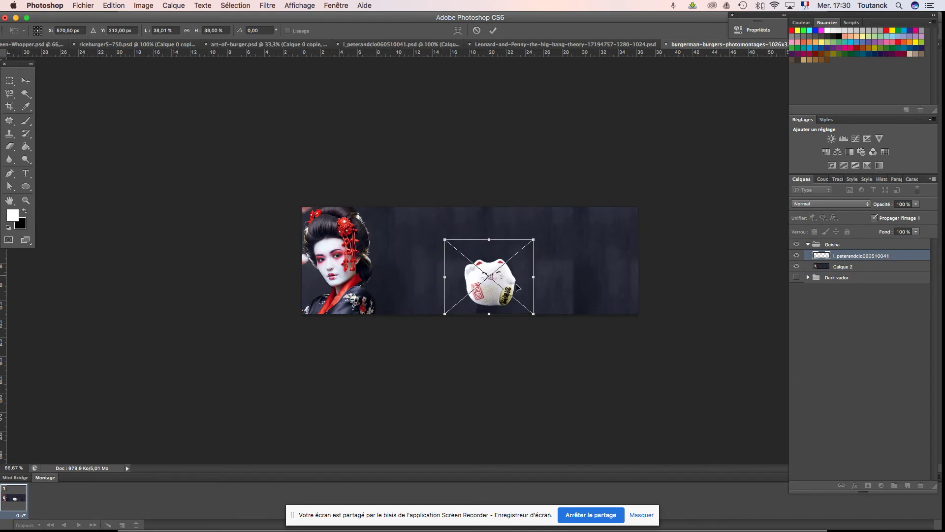
pyautogui.moveTo(506, 291); pyautogui.dragTo(612, 297)
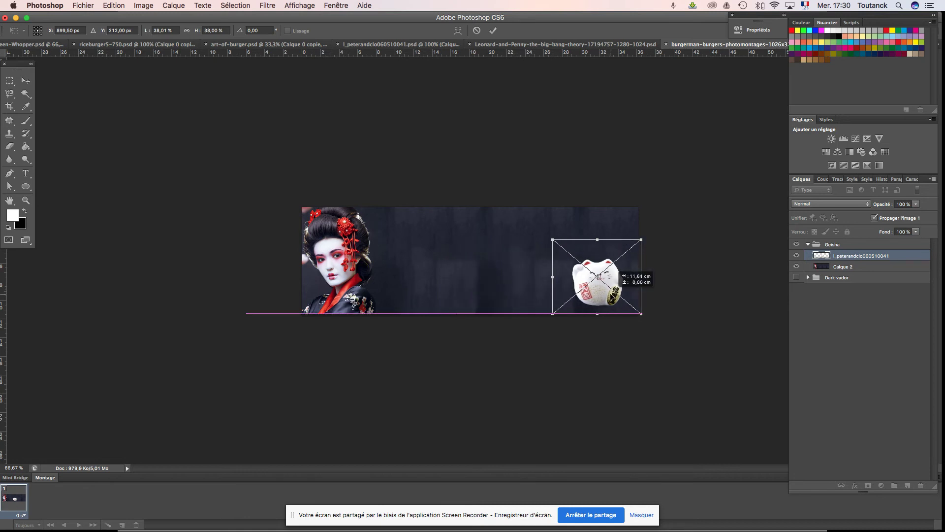
pyautogui.press('j')
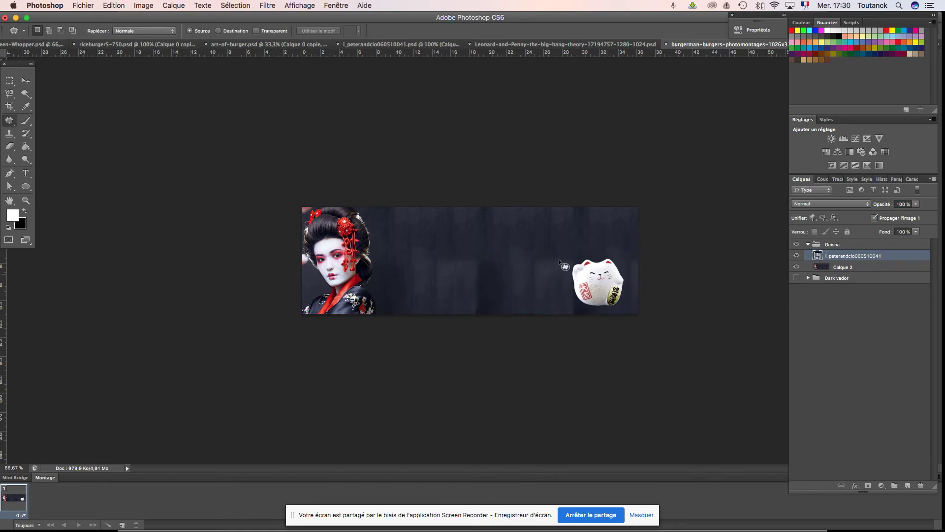
# Import riceburger5-750.psd into the banner centre and nudge its layer down slightly
pyautogui.click(83, 5)
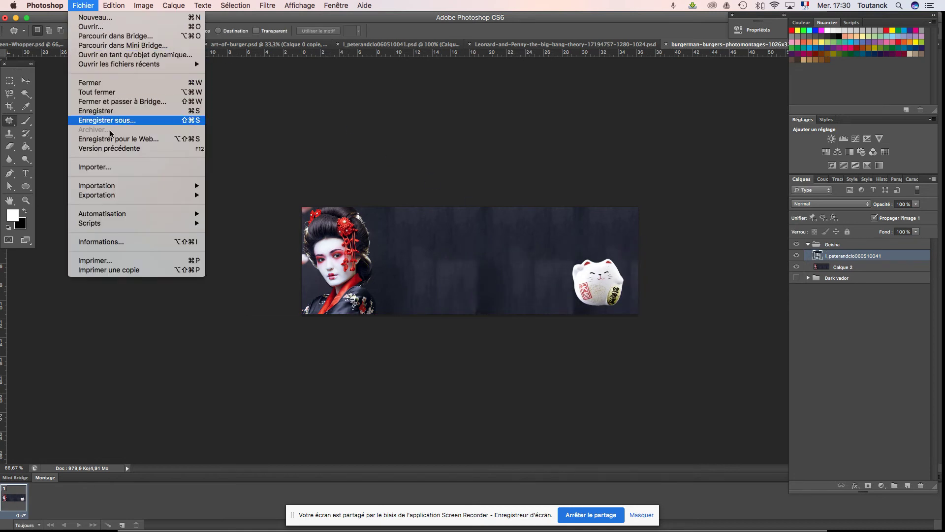
pyautogui.click(113, 169)
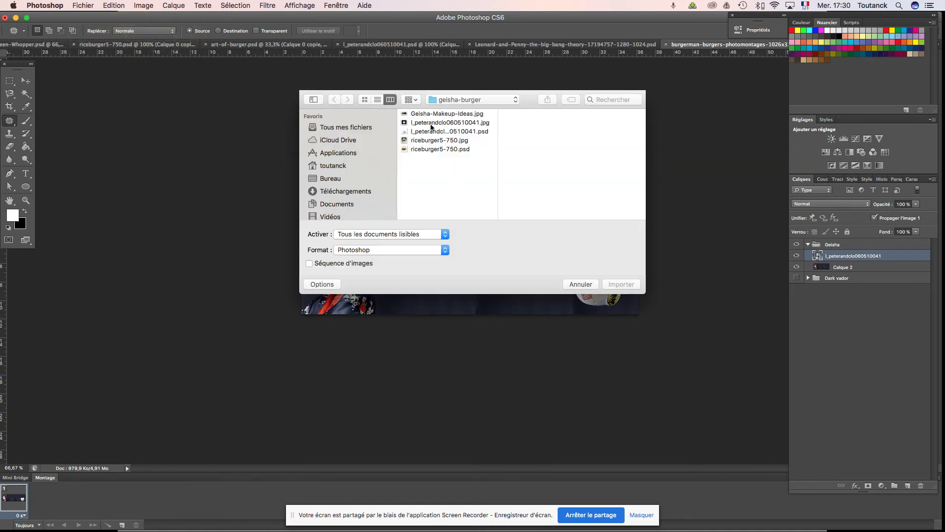
pyautogui.click(435, 149)
pyautogui.click(621, 285)
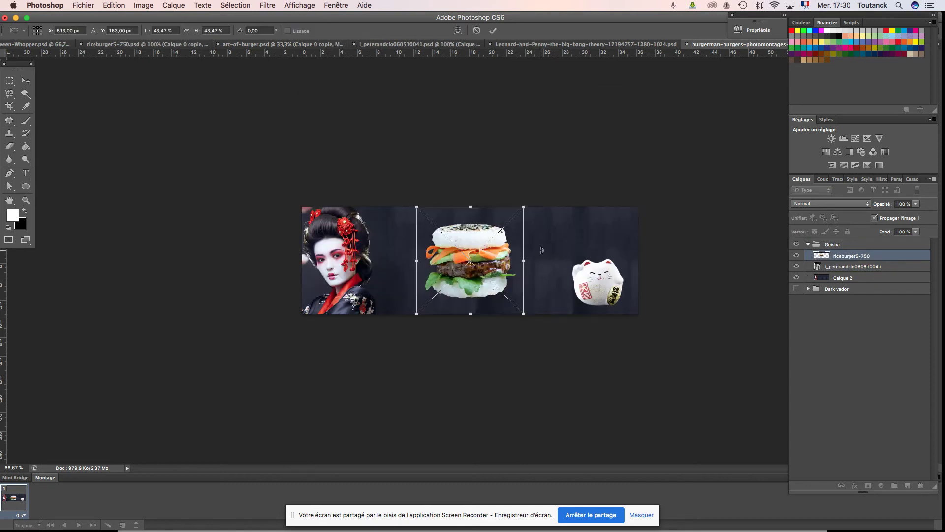
pyautogui.press('Return')
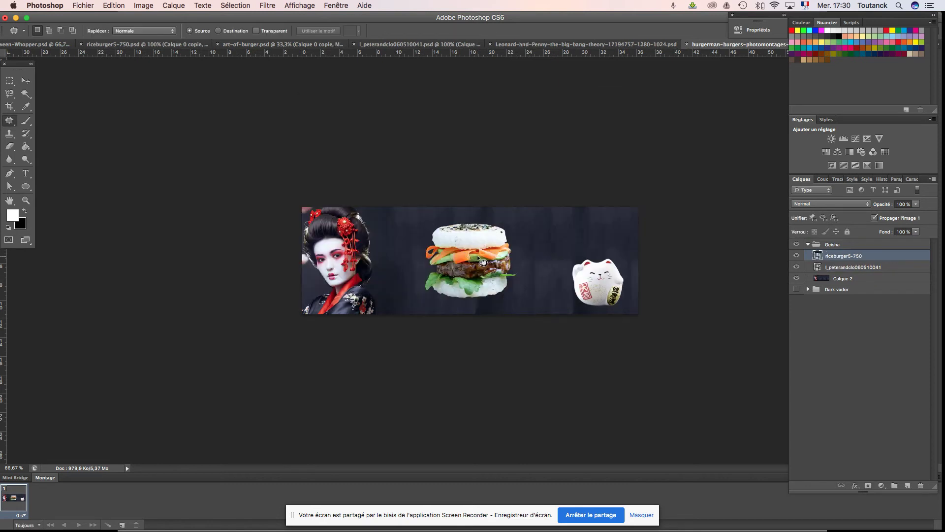
pyautogui.press('v')
pyautogui.click(484, 261)
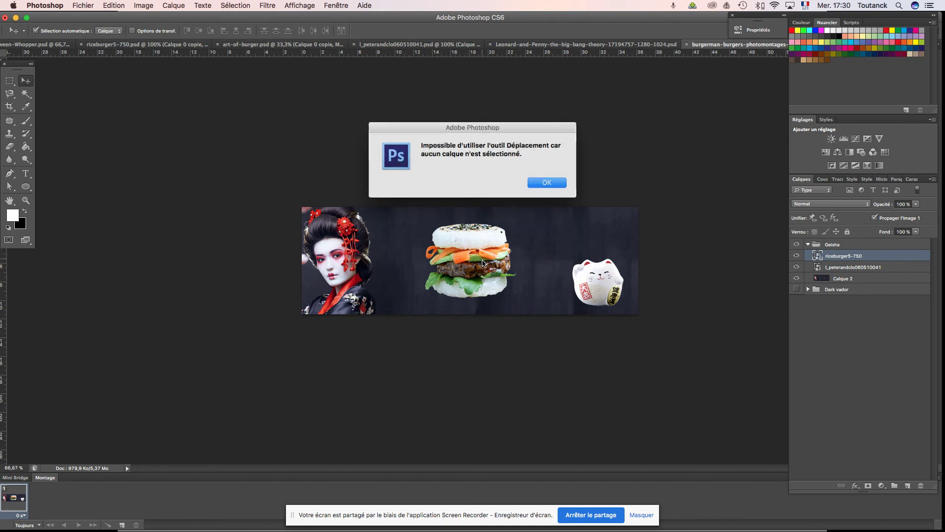
pyautogui.click(543, 182)
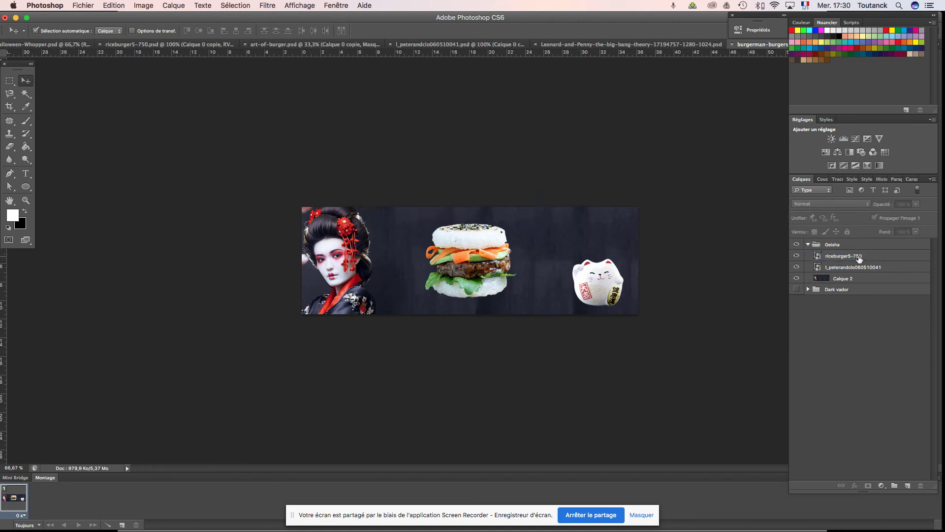
pyautogui.click(859, 257)
pyautogui.press('Down')
pyautogui.press('Down')
pyautogui.press('Down')
pyautogui.press('Down')
pyautogui.press('Down')
pyautogui.press('Down')
pyautogui.press('Down')
pyautogui.press('Down')
pyautogui.press('Down')
pyautogui.press('Down')
pyautogui.press('Down')
pyautogui.press('Down')
pyautogui.press('Down')
pyautogui.press('Down')
pyautogui.press('Down')
pyautogui.press('Down')
pyautogui.press('Down')
pyautogui.press('Down')
pyautogui.press('Down')
pyautogui.press('Down')
pyautogui.press('Down')
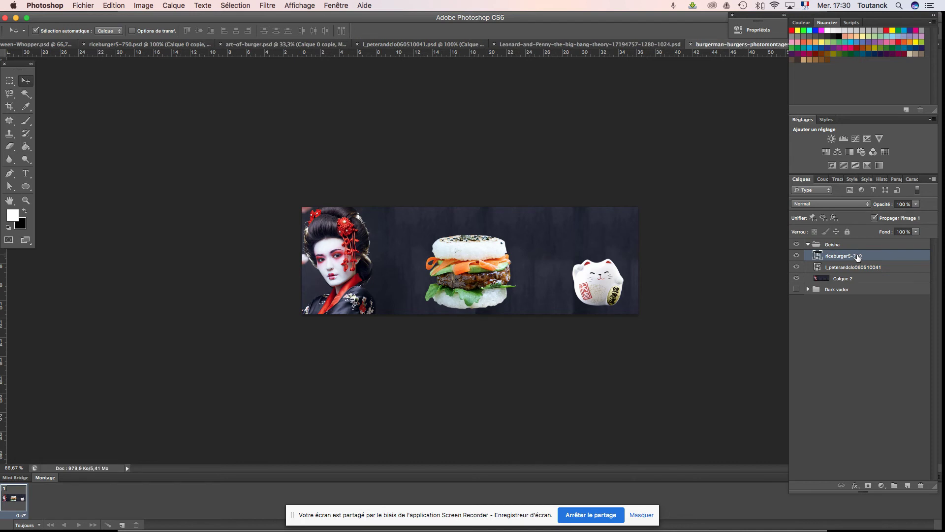
pyautogui.click(808, 245)
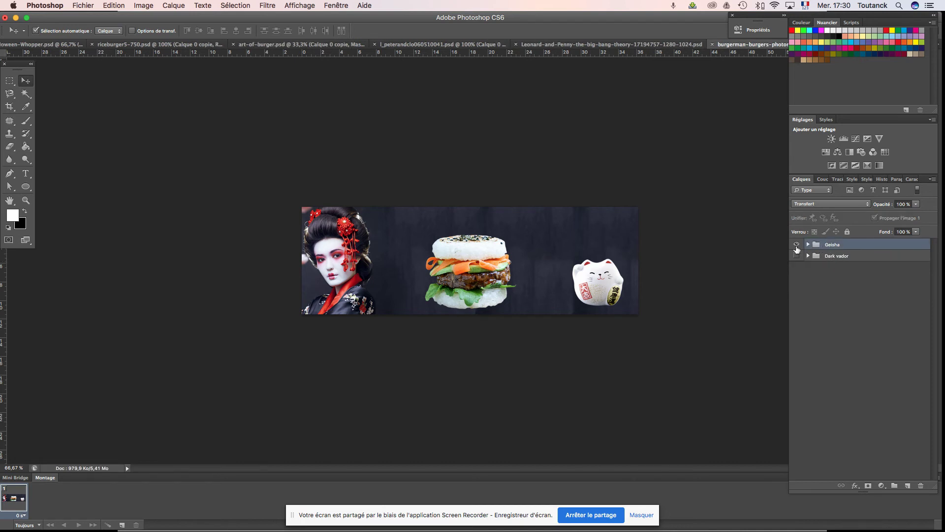
# Hide the Geisha group and create a new empty layer group named Geek
pyautogui.click(797, 245)
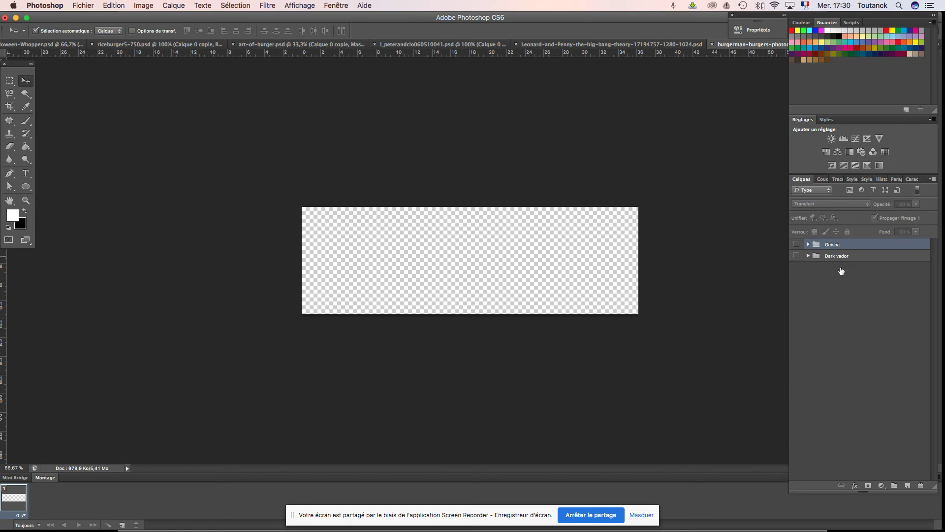
pyautogui.click(895, 486)
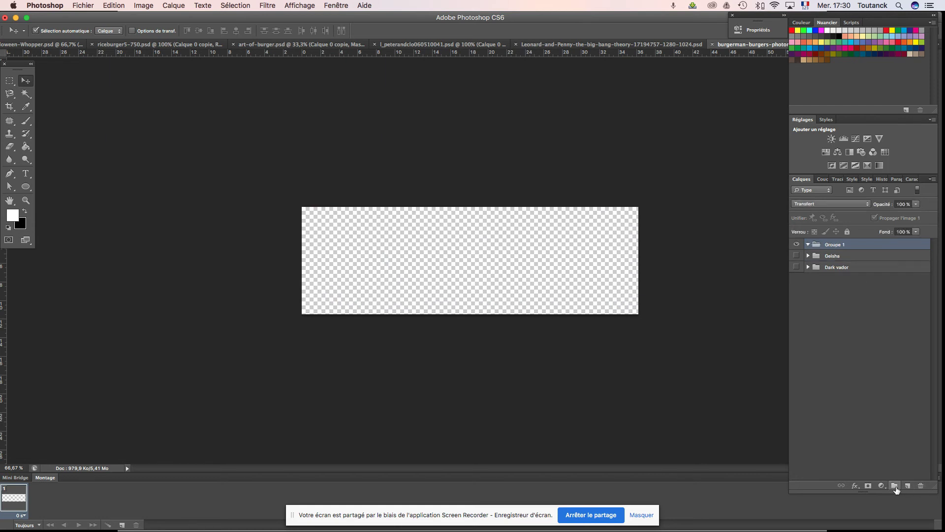
pyautogui.doubleClick(836, 245)
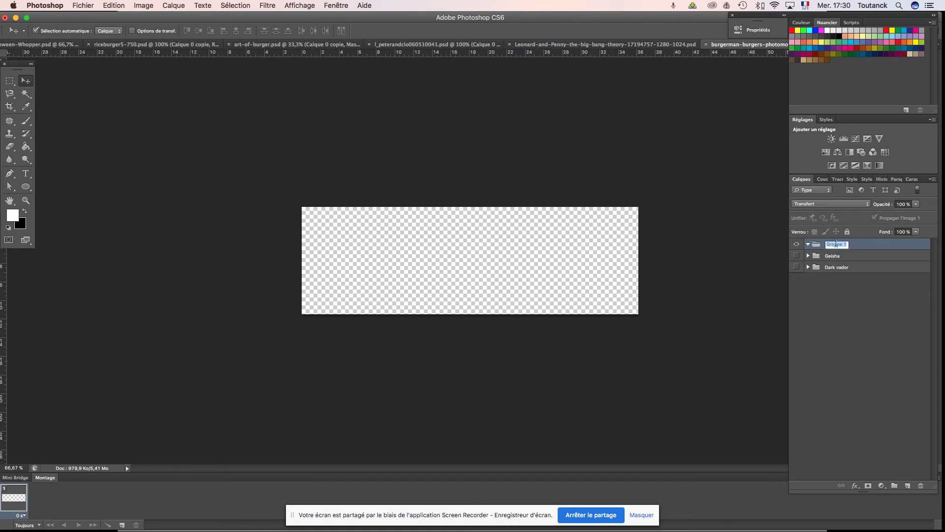
pyautogui.write('Gee')
pyautogui.write('k')
pyautogui.press('Return')
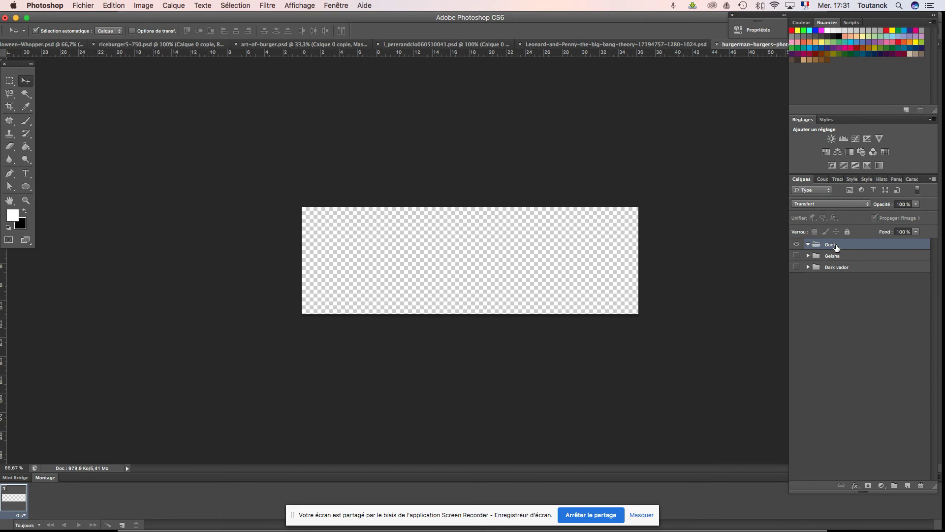
pyautogui.press('super+o')
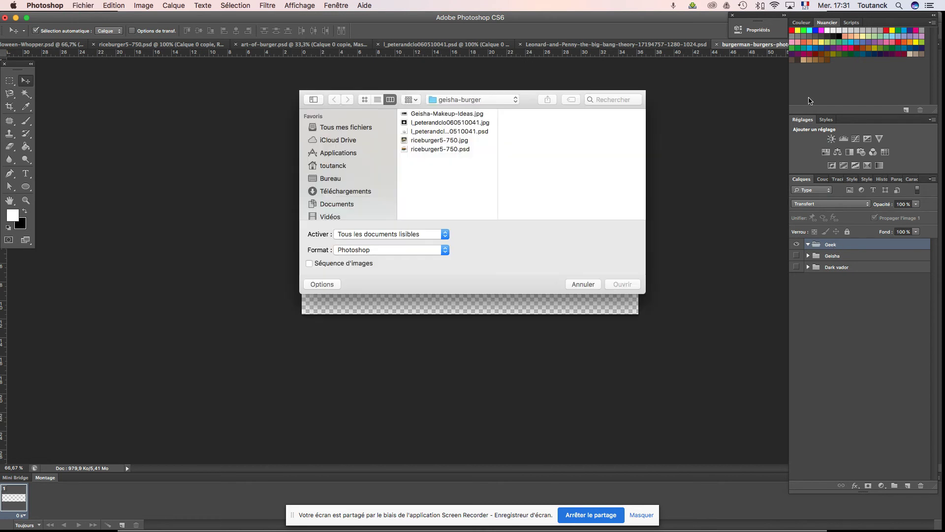
# Open the sheldon_cooper JPG from the _burgers > geek-burger folder
pyautogui.click(494, 99)
pyautogui.click(491, 112)
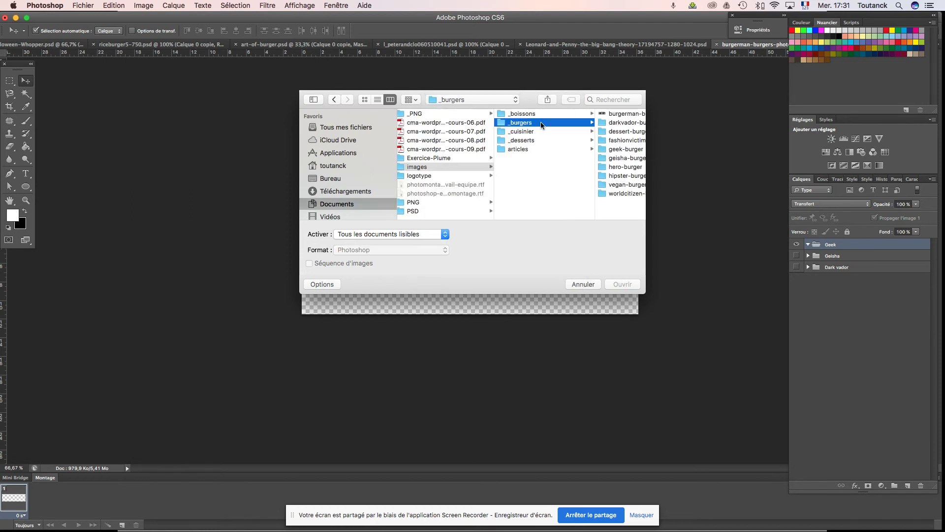
pyautogui.click(620, 153)
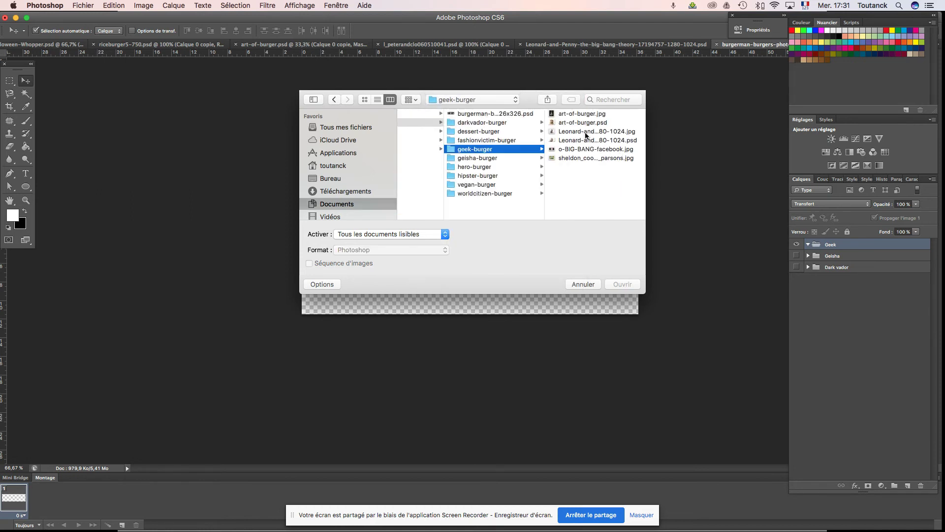
pyautogui.click(573, 158)
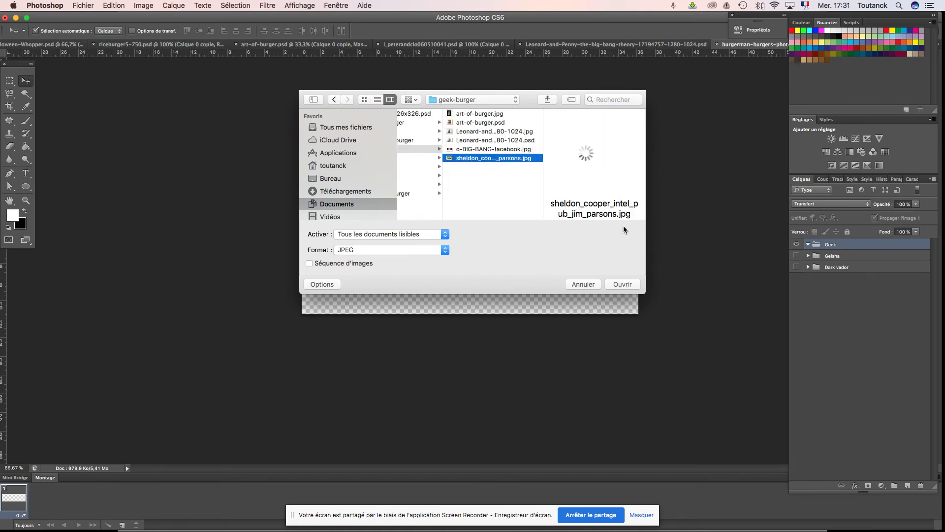
pyautogui.click(623, 284)
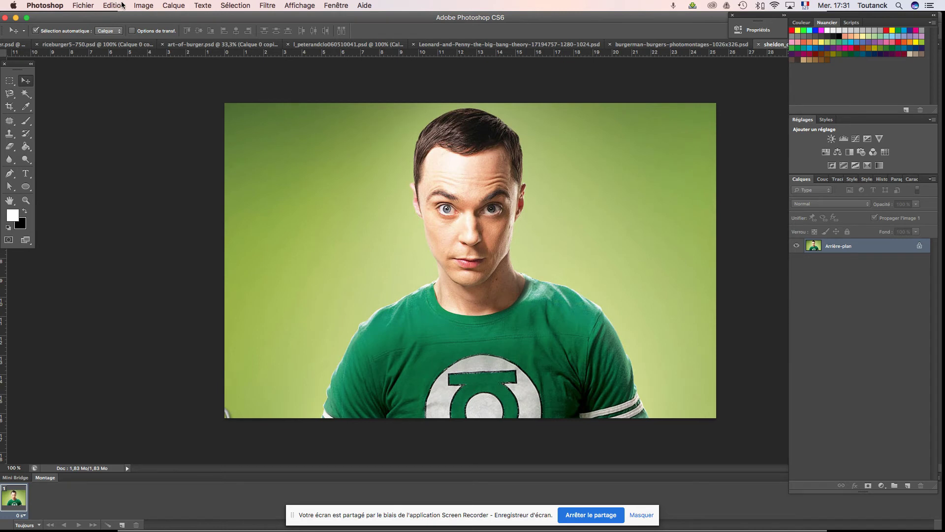
# Set the portrait's resolution to 72 ppi in Image Size
pyautogui.click(138, 6)
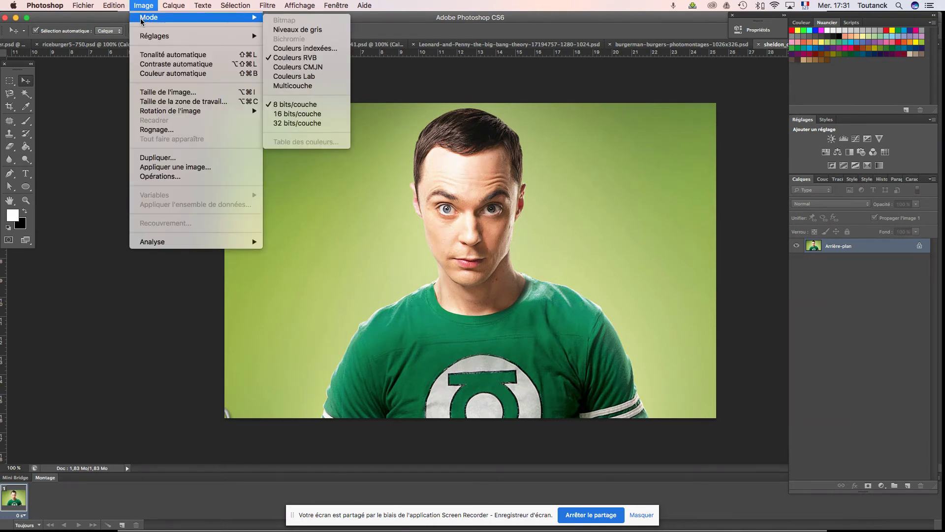
pyautogui.click(146, 96)
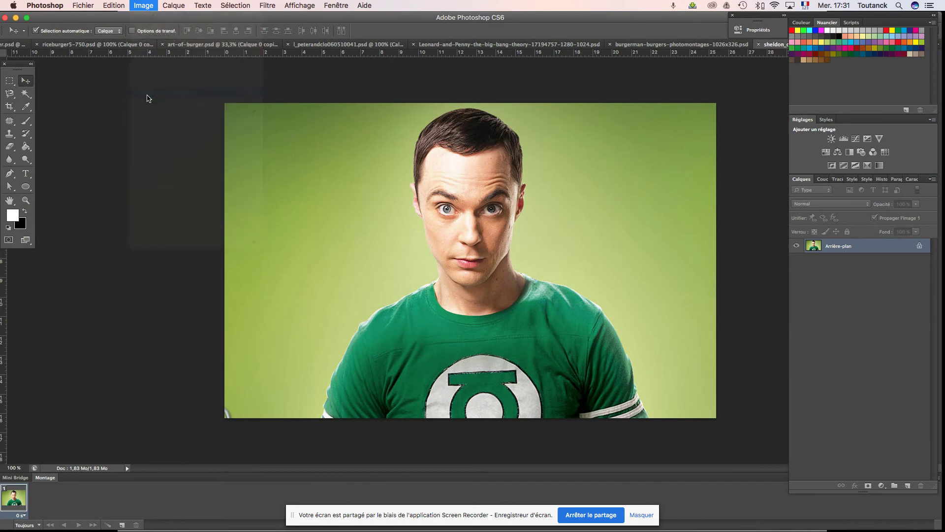
pyautogui.doubleClick(405, 222)
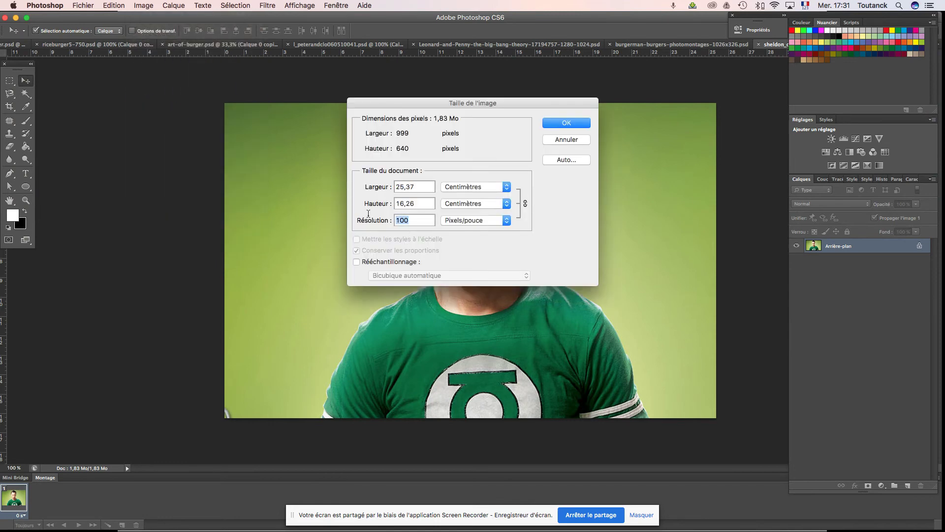
pyautogui.write('72')
pyautogui.press('Return')
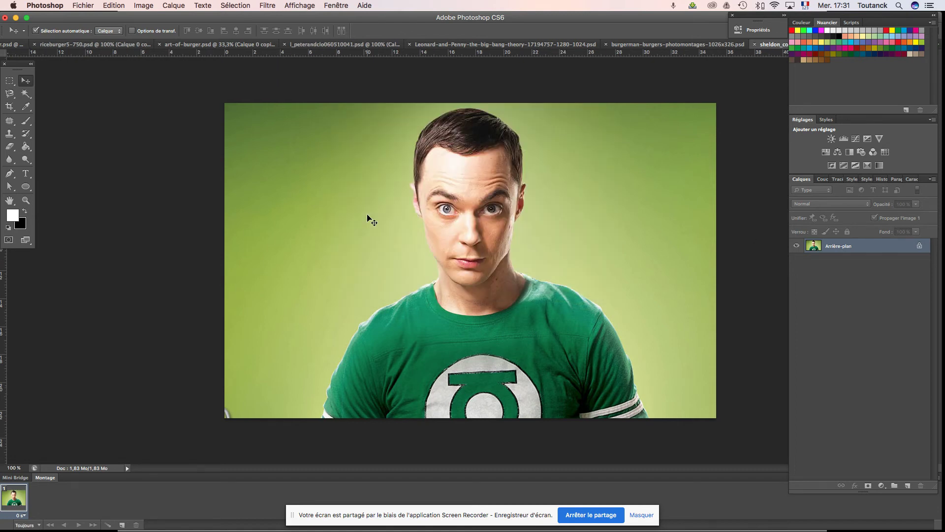
# Convert the background to Calque 0, duplicate it, and lock and hide the original
pyautogui.doubleClick(843, 249)
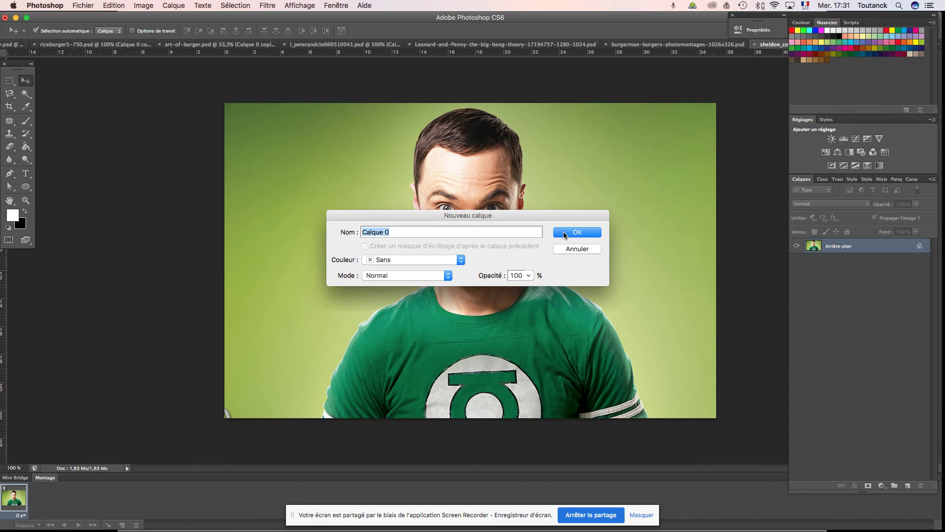
pyautogui.click(571, 235)
pyautogui.moveTo(831, 249); pyautogui.dragTo(906, 486)
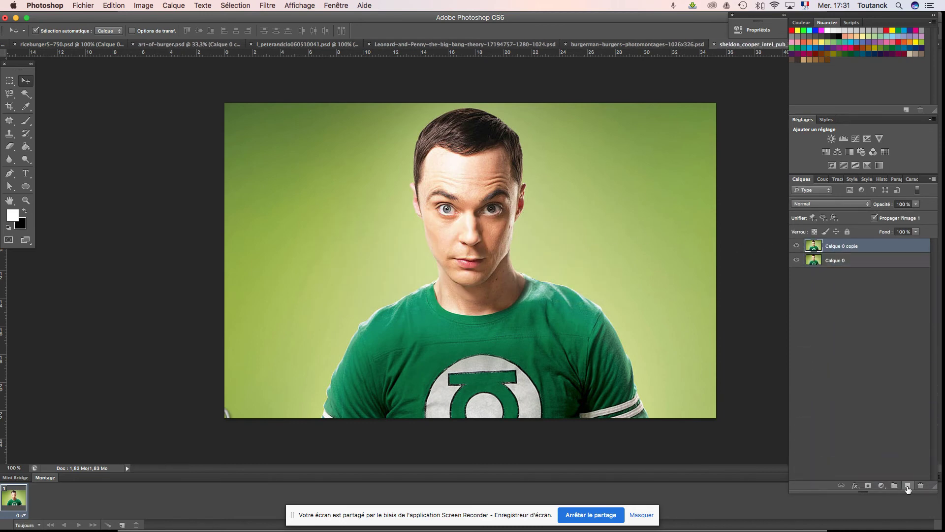
pyautogui.click(835, 260)
pyautogui.click(847, 231)
pyautogui.click(796, 260)
pyautogui.click(848, 247)
# Start a Colour Range selection by sampling the green background
pyautogui.click(228, 6)
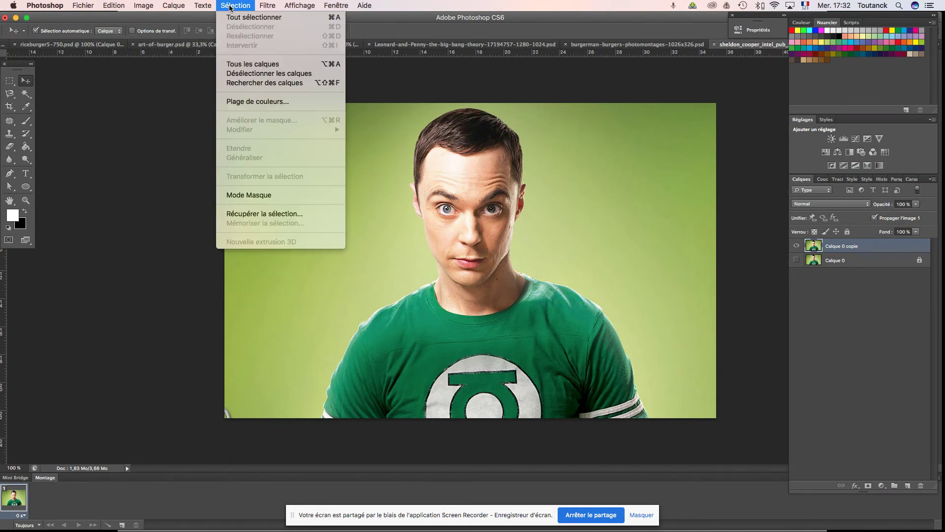
pyautogui.click(239, 101)
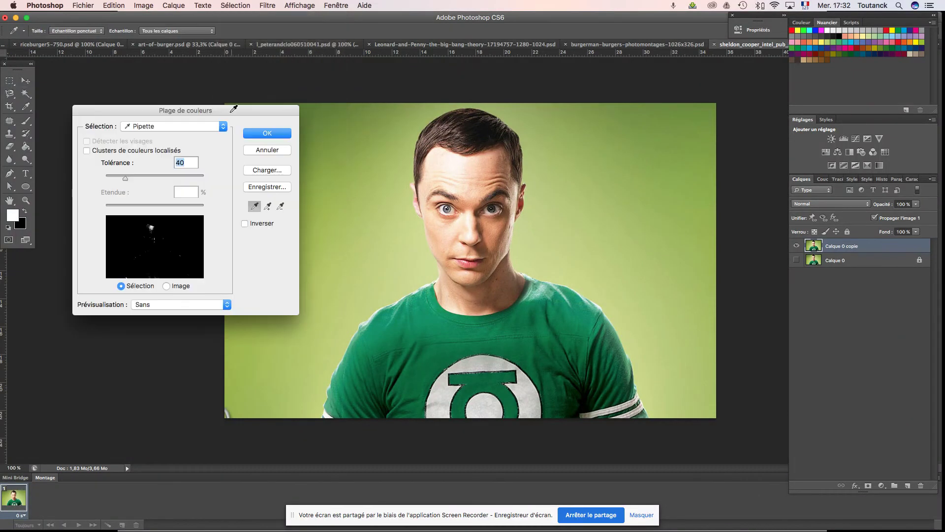
pyautogui.moveTo(229, 107); pyautogui.dragTo(276, 116)
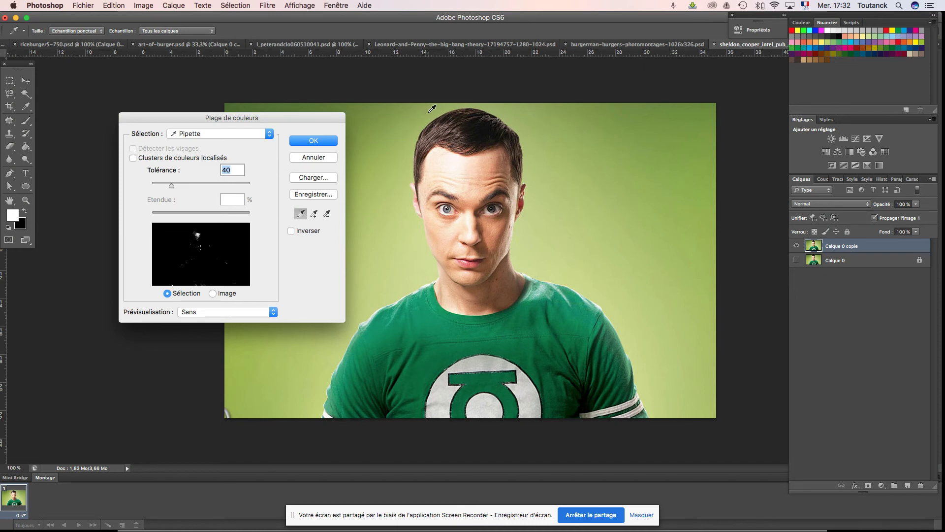
pyautogui.click(244, 228)
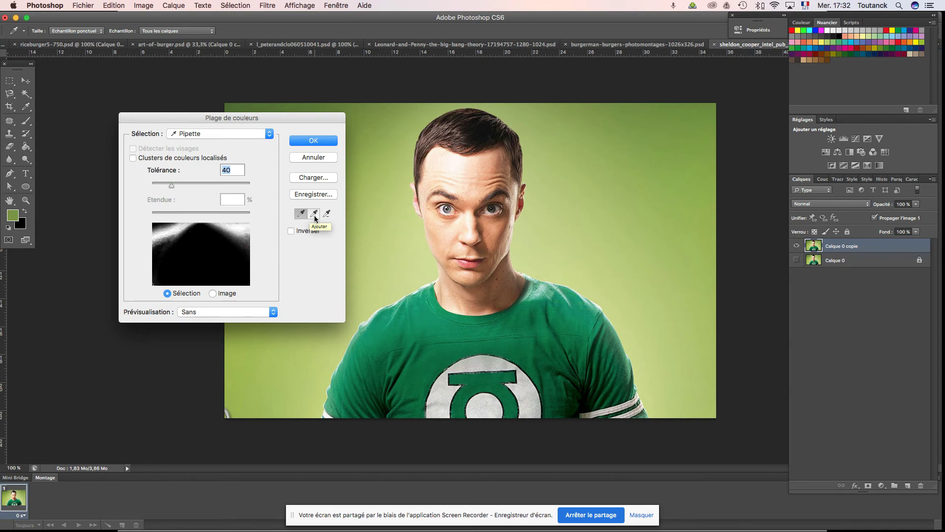
# Add more green backdrop areas down the right side with the Add eyedropper
pyautogui.click(314, 214)
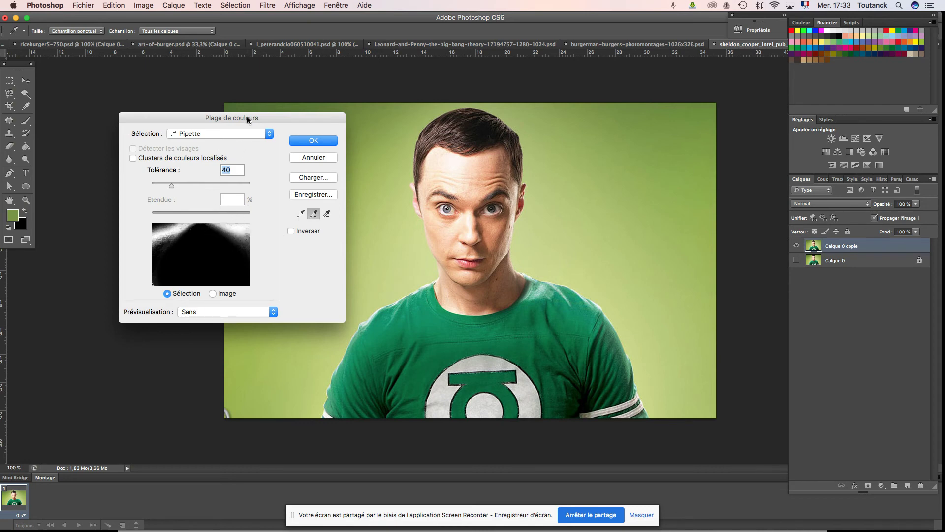
pyautogui.moveTo(247, 118); pyautogui.dragTo(113, 226)
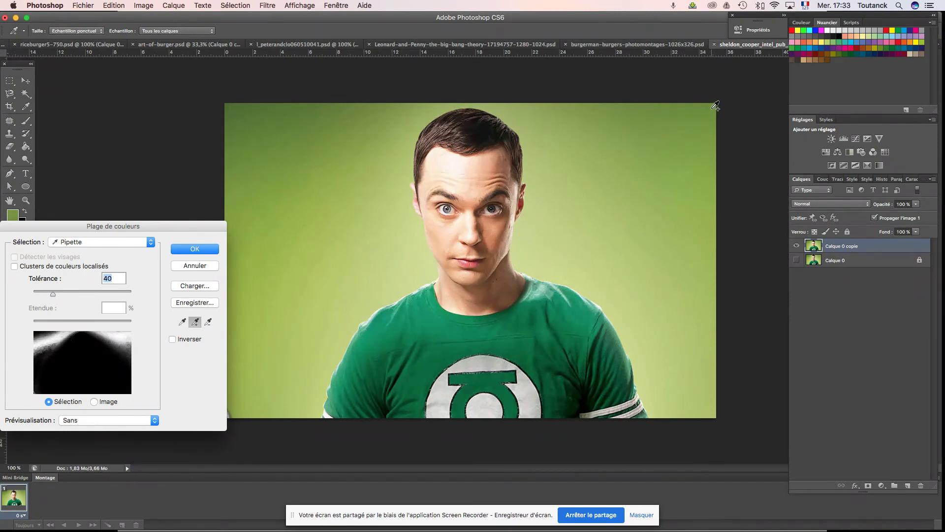
pyautogui.click(712, 108)
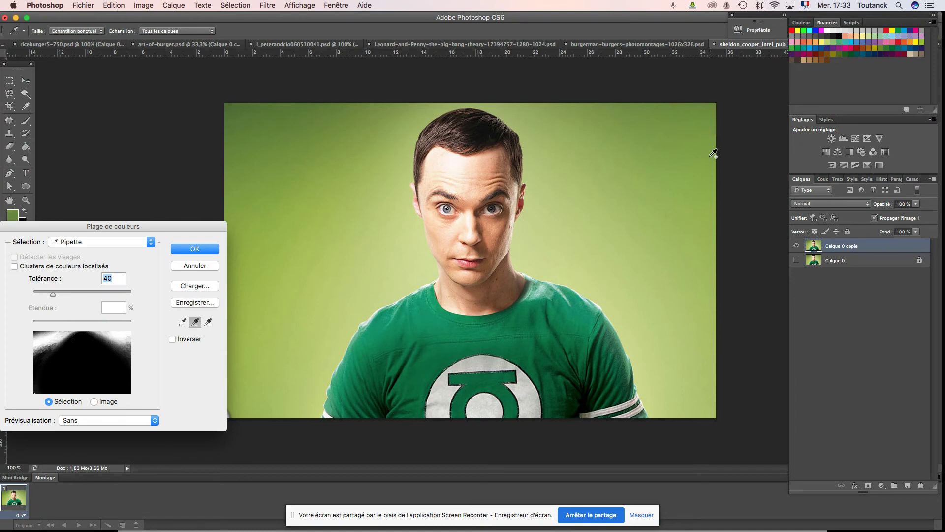
pyautogui.click(711, 156)
pyautogui.click(704, 223)
pyautogui.click(649, 244)
pyautogui.click(659, 293)
pyautogui.click(666, 335)
pyautogui.click(677, 370)
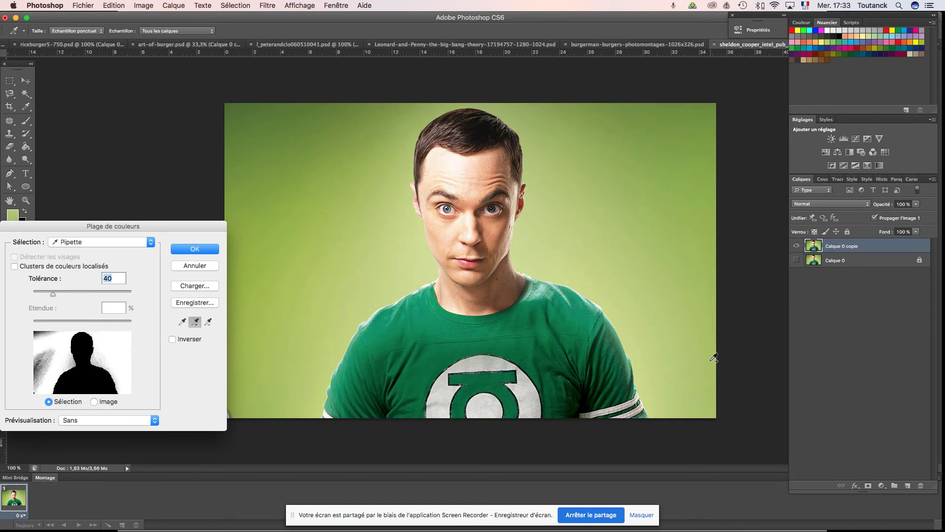
# Add the darker top-left corner and left-side green, then confirm the selection
pyautogui.click(230, 114)
pyautogui.moveTo(162, 225); pyautogui.dragTo(193, 176)
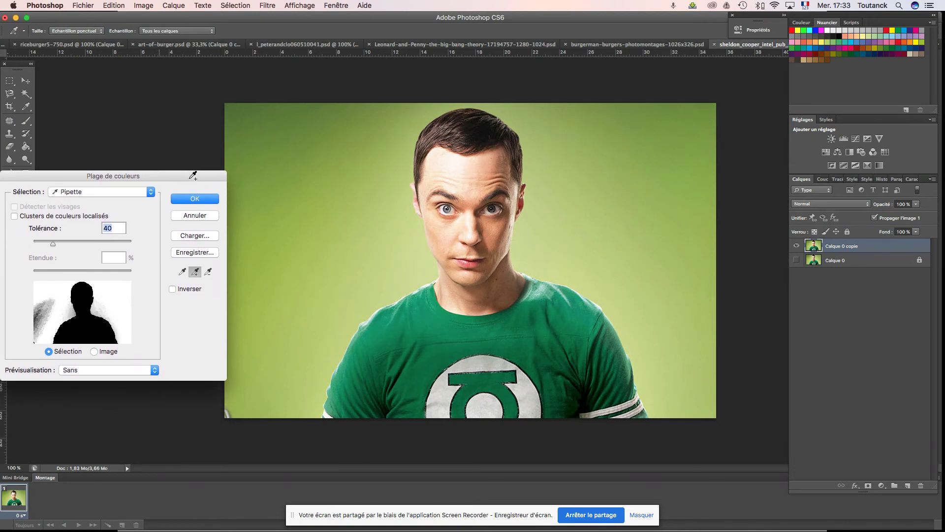
pyautogui.click(52, 302)
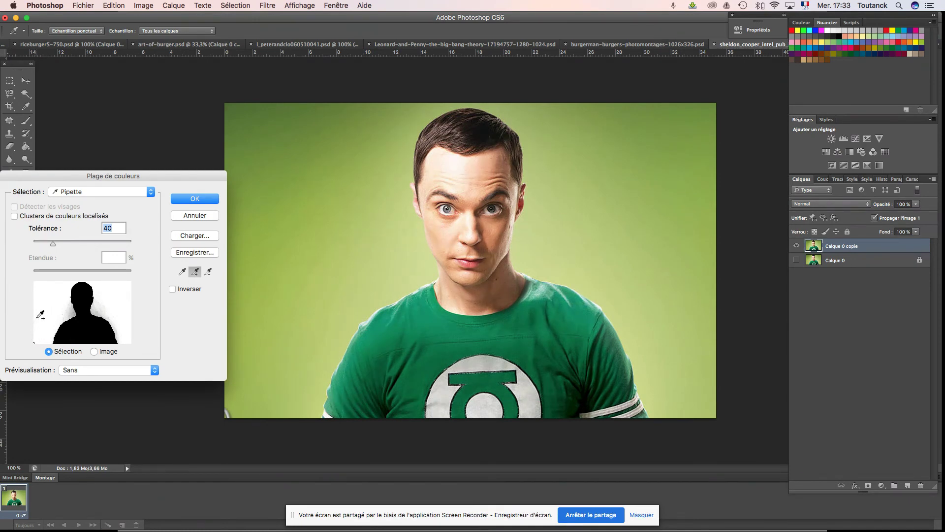
pyautogui.click(69, 315)
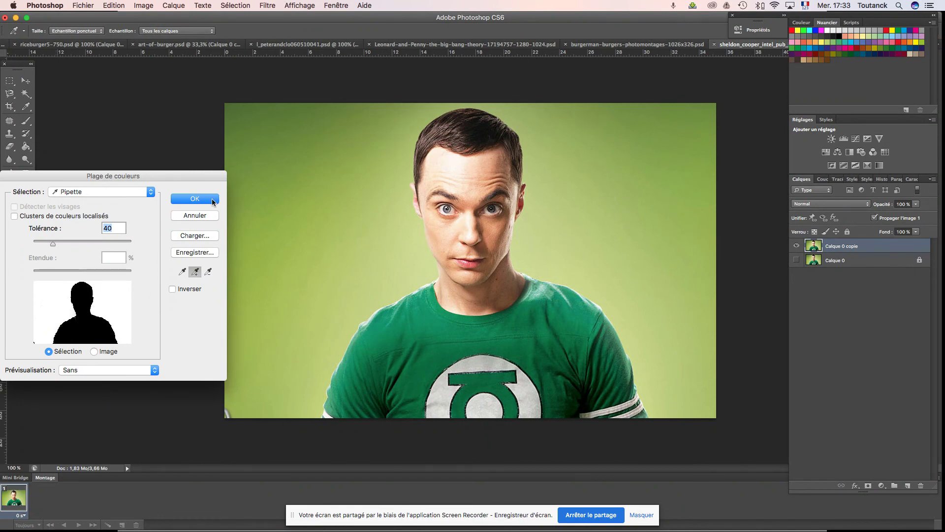
pyautogui.click(196, 201)
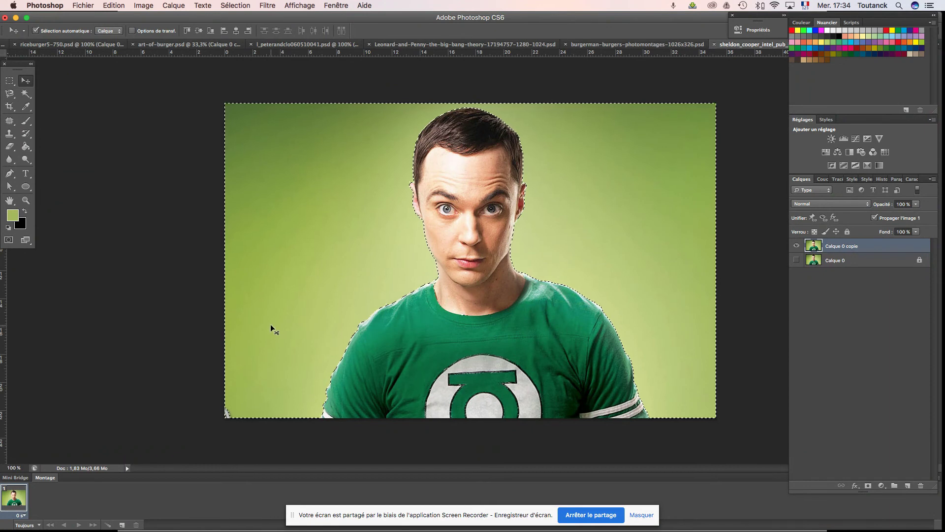
# Invert the selection onto Sheldon and zoom in to check its edge
pyautogui.click(225, 5)
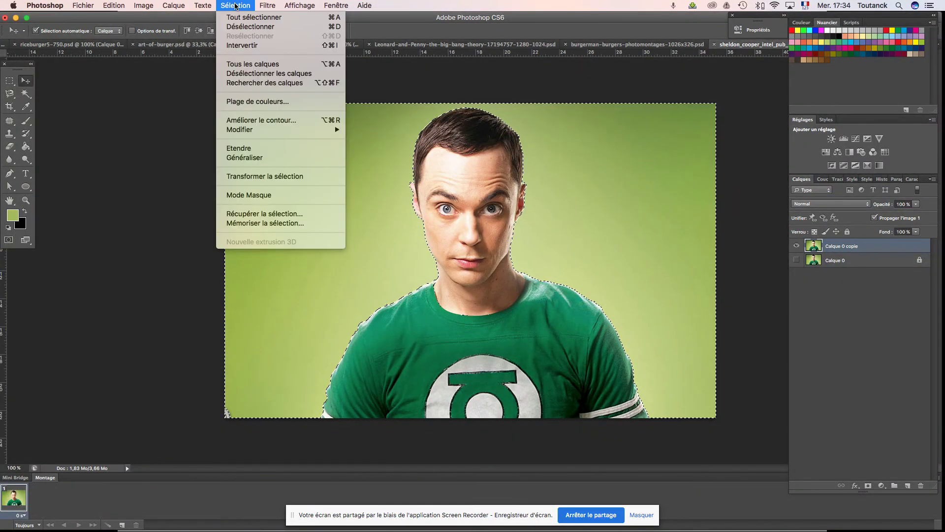
pyautogui.click(242, 44)
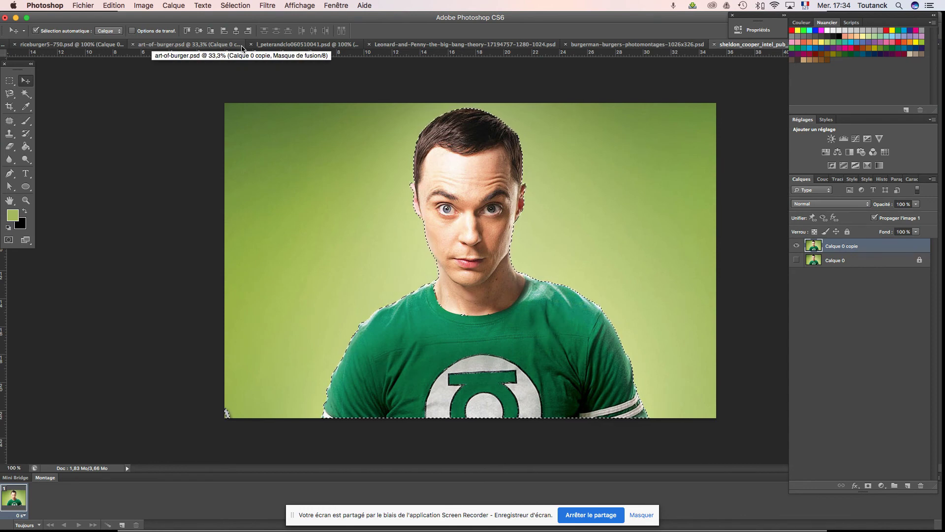
pyautogui.press('super+alt+a')
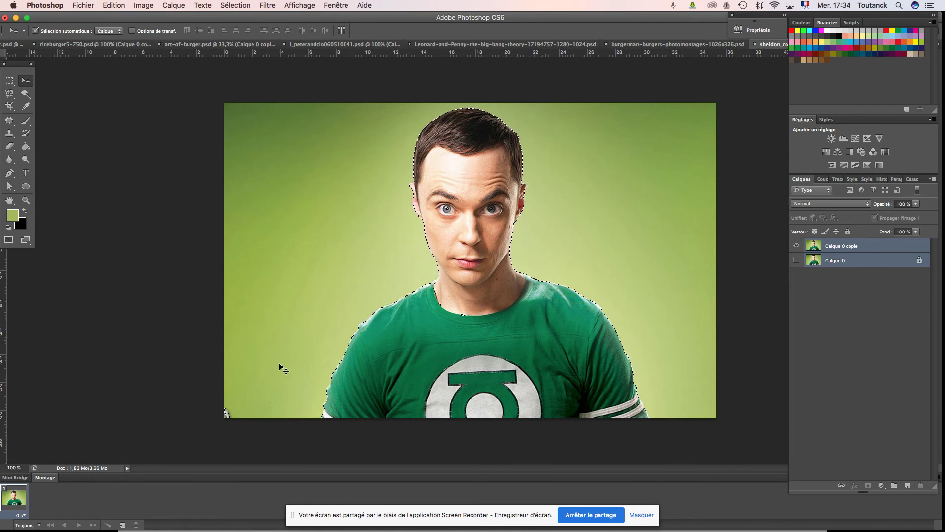
pyautogui.press('super+plus')
pyautogui.press('super+plus')
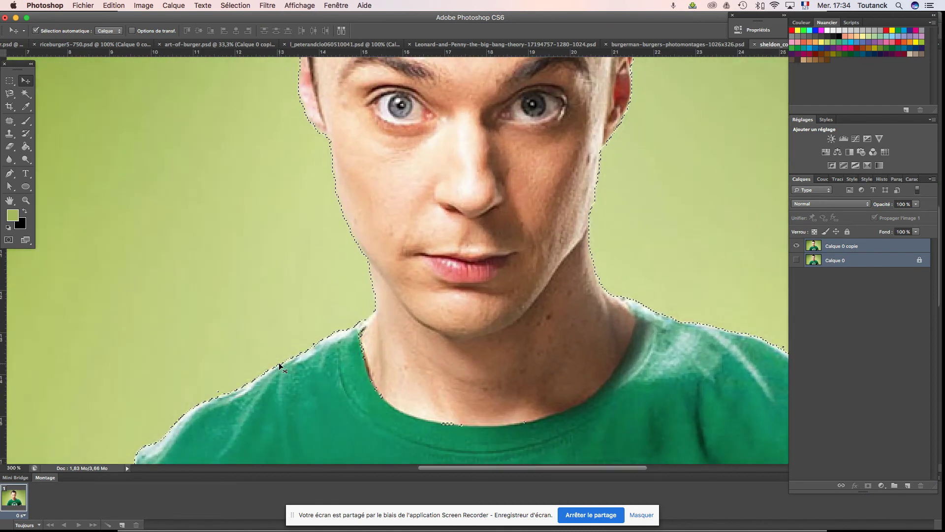
# Add small neckline gaps to the selection with the Rectangular Marquee
pyautogui.scroll(-1, 397, 344)
pyautogui.scroll(-4, 369, 281)
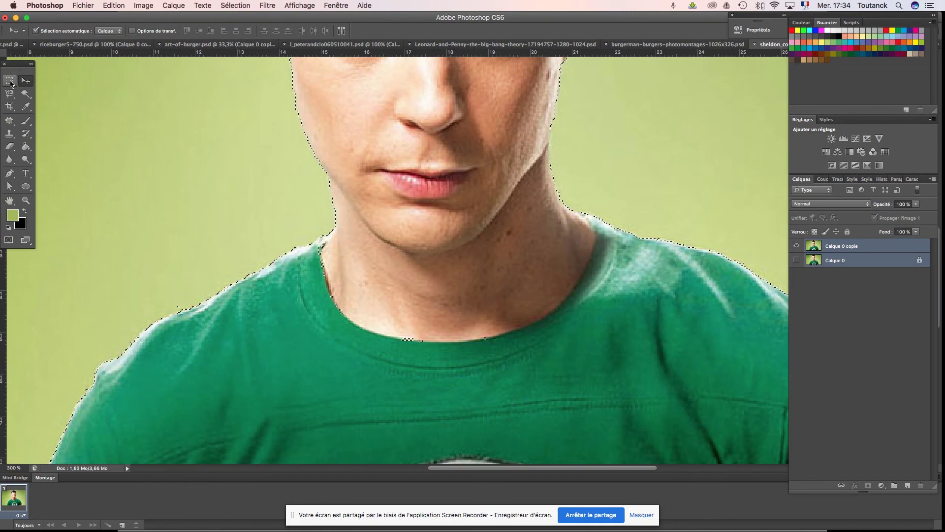
pyautogui.click(10, 82)
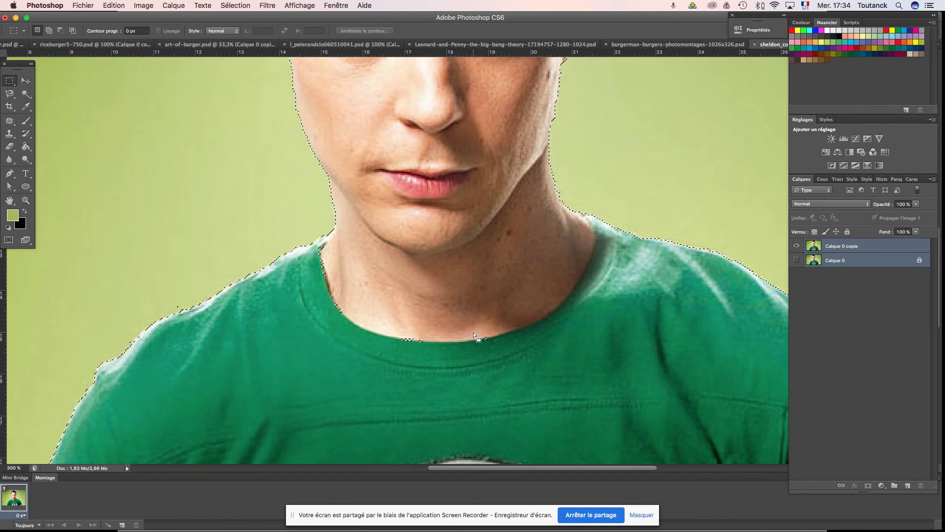
pyautogui.moveTo(475, 332); pyautogui.dragTo(500, 352)
pyautogui.moveTo(496, 348); pyautogui.dragTo(467, 327)
pyautogui.moveTo(358, 326); pyautogui.dragTo(313, 257)
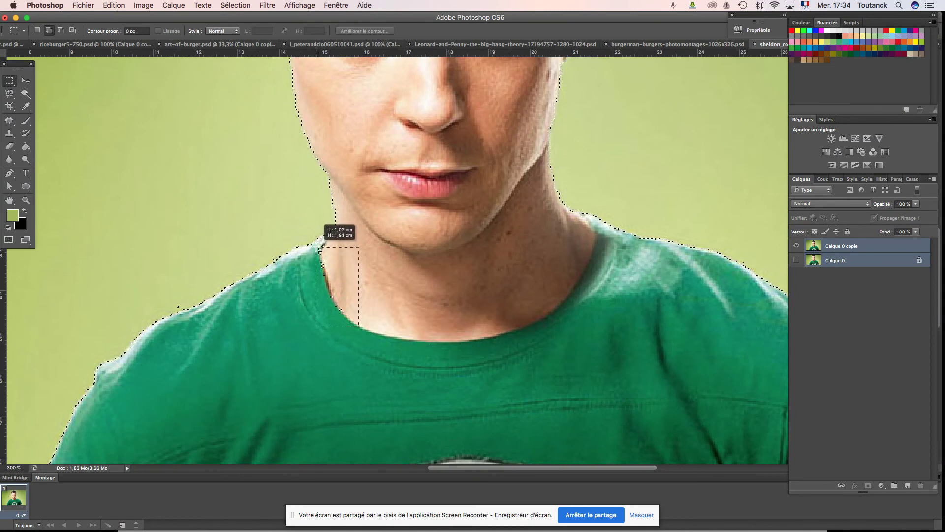
pyautogui.moveTo(313, 257); pyautogui.dragTo(320, 241)
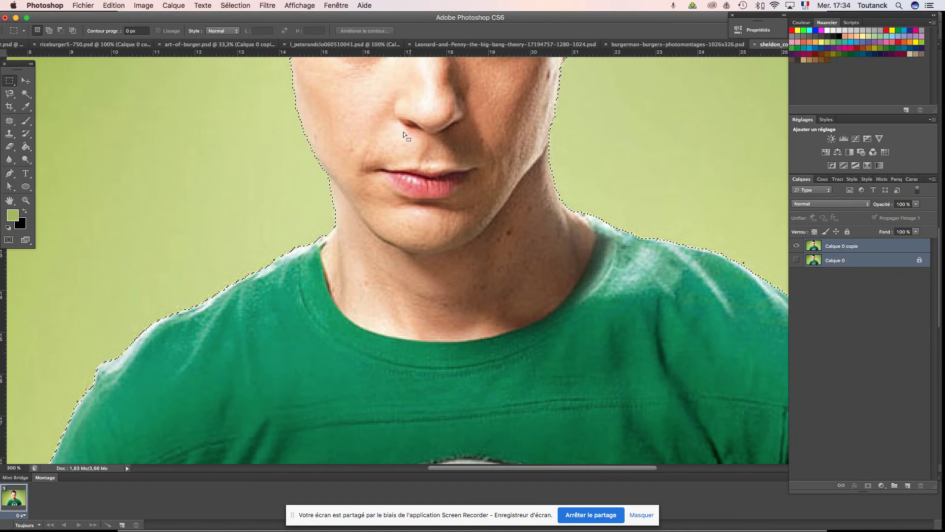
# Remove a small area left of the ear from the selection
pyautogui.moveTo(401, 143); pyautogui.dragTo(408, 373)
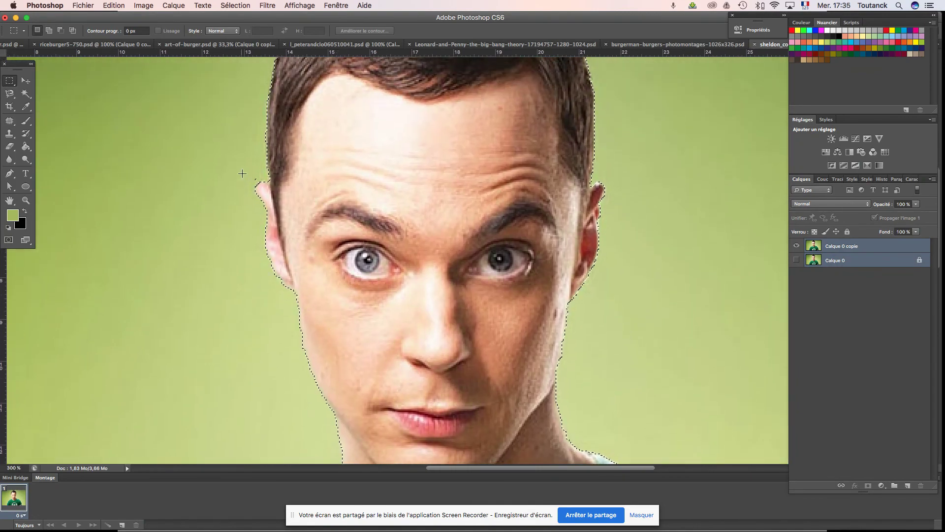
pyautogui.moveTo(250, 173); pyautogui.dragTo(258, 183)
pyautogui.press('super+z')
pyautogui.moveTo(255, 173); pyautogui.dragTo(257, 182)
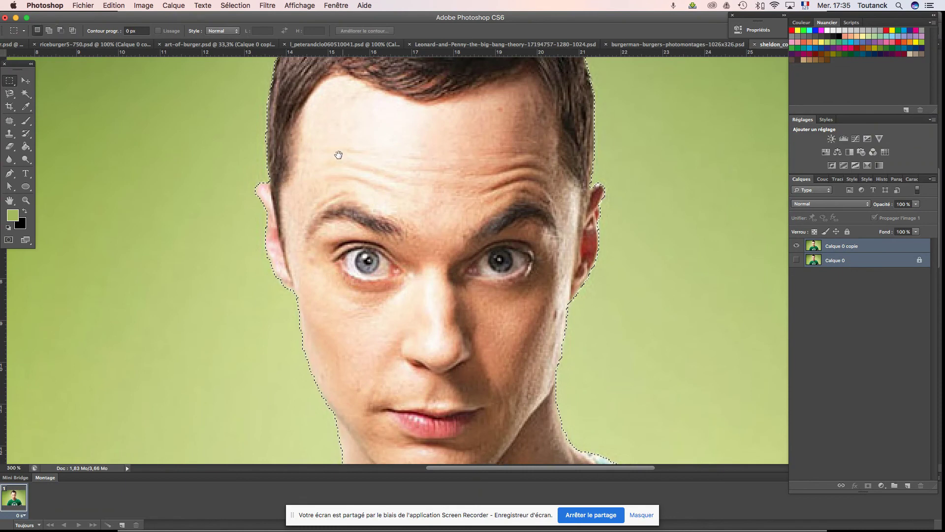
pyautogui.moveTo(338, 155); pyautogui.dragTo(330, 242)
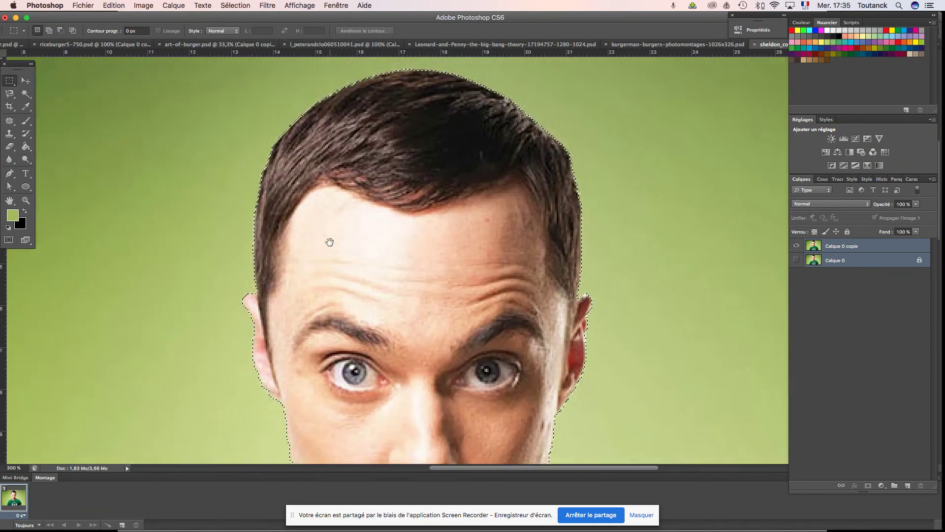
pyautogui.moveTo(329, 241); pyautogui.dragTo(329, 141)
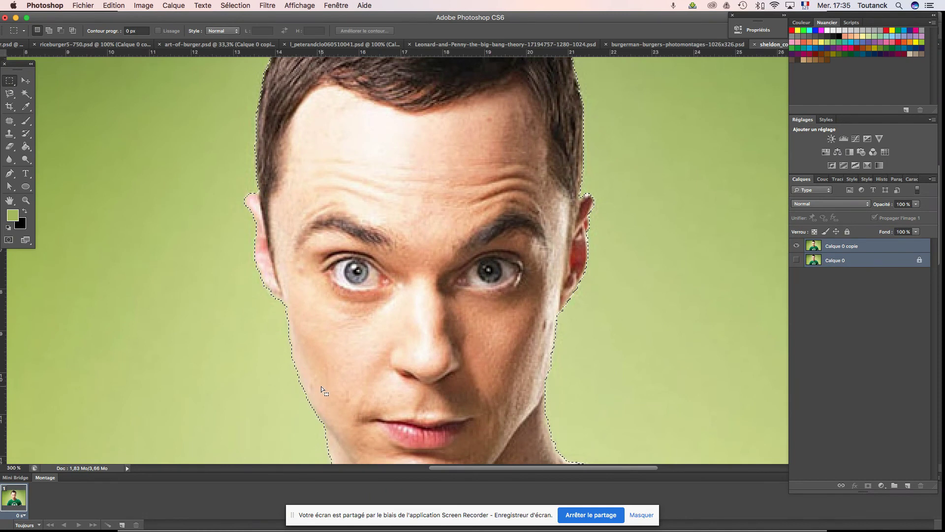
# Add the bottom-left corner patch to the selection
pyautogui.hotkey('ctrl', '1')
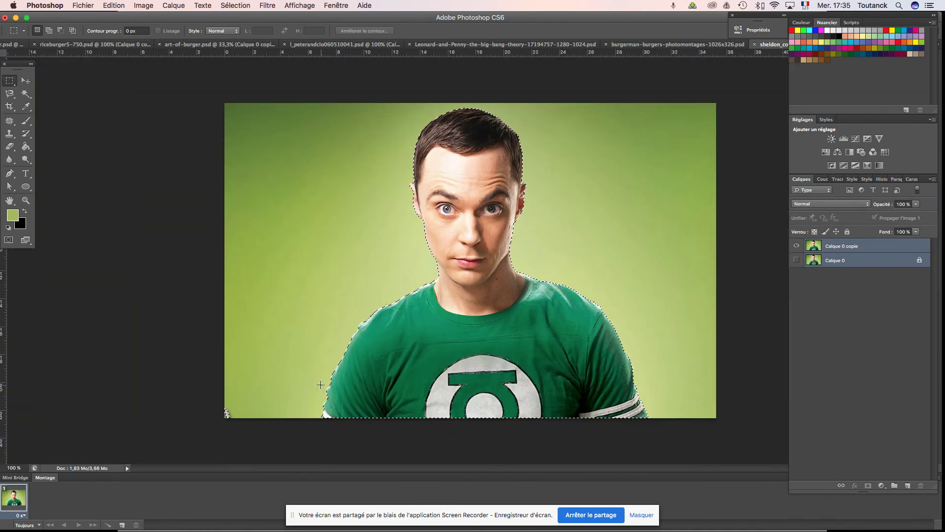
pyautogui.press('shift')
pyautogui.moveTo(221, 402); pyautogui.dragTo(244, 424)
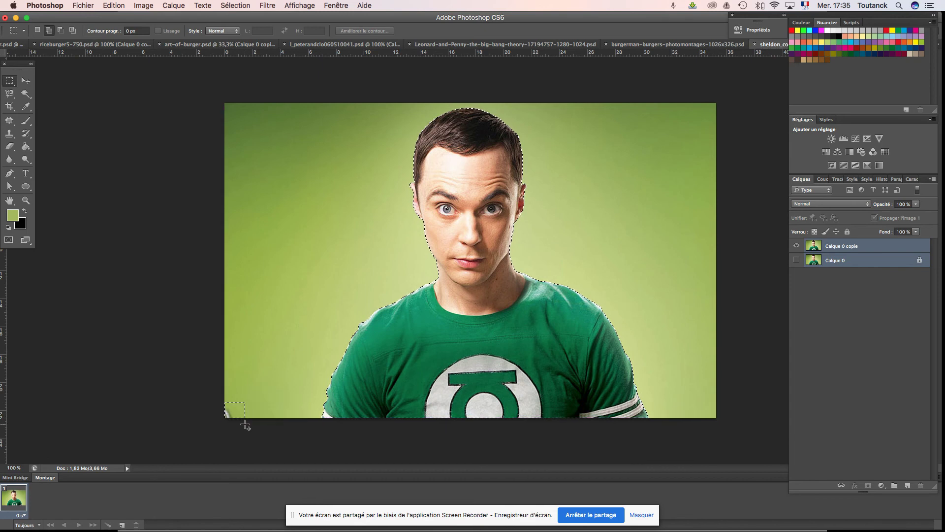
pyautogui.moveTo(218, 397); pyautogui.dragTo(241, 423)
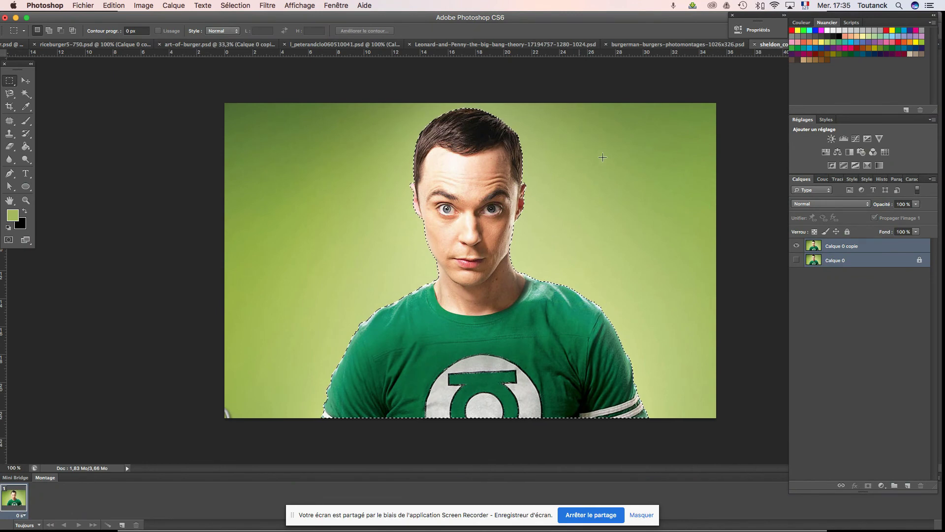
# Add a layer mask to Calque 0 copie from the selection
pyautogui.click(28, 81)
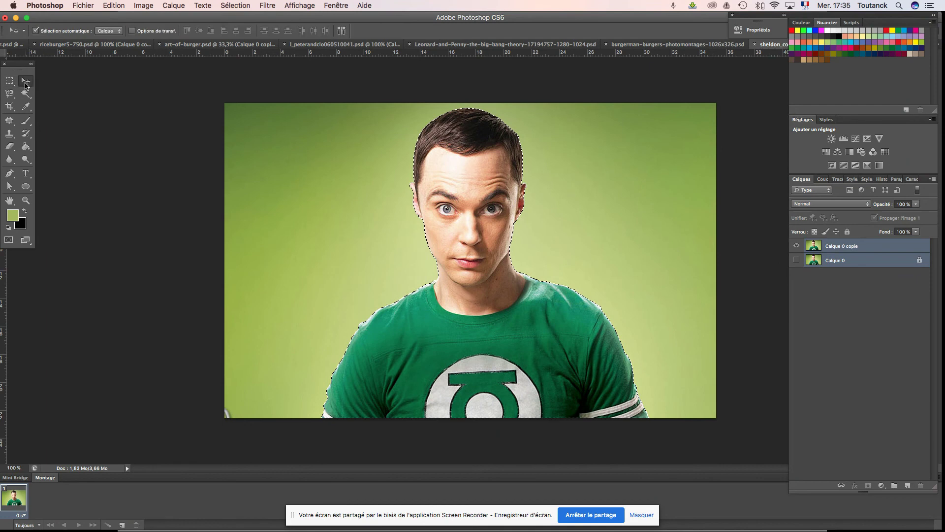
pyautogui.click(836, 301)
pyautogui.click(843, 249)
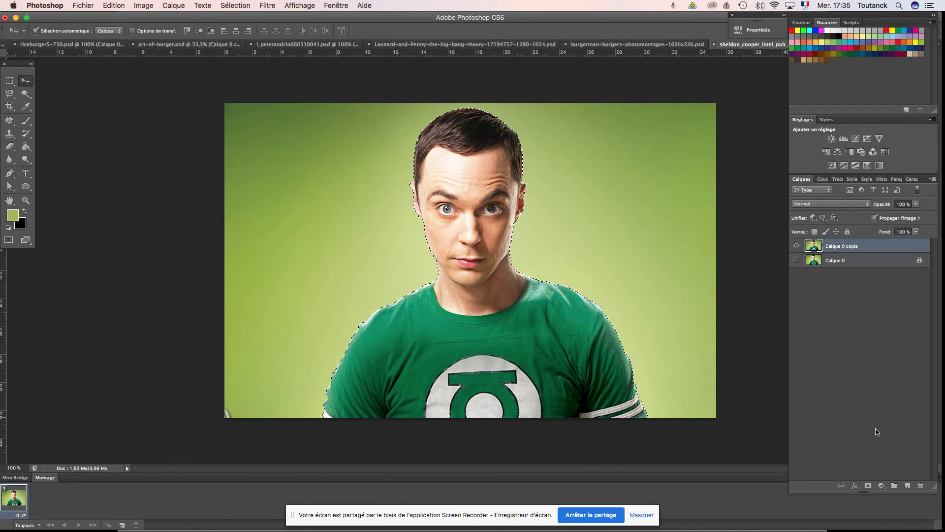
pyautogui.click(869, 486)
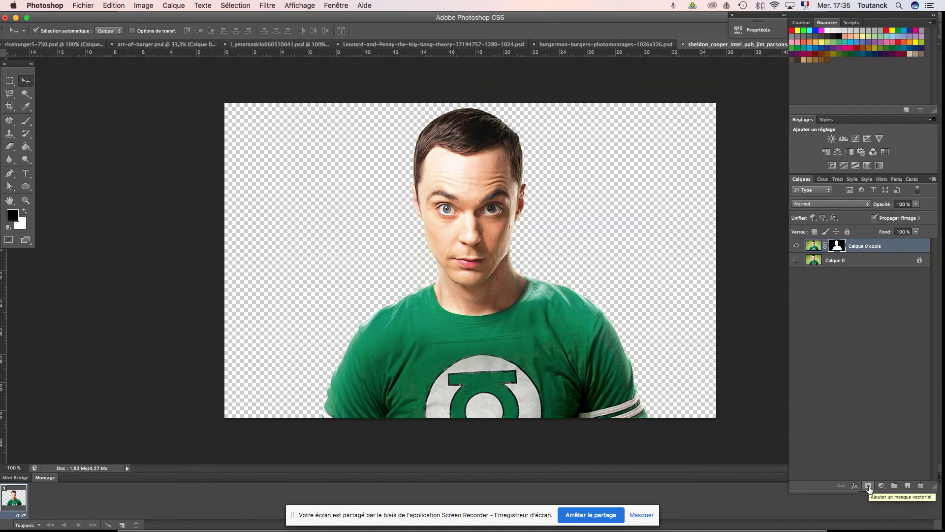
# Zoom to 200% and brush away the halo along the hair's right edge
pyautogui.press('super+plus')
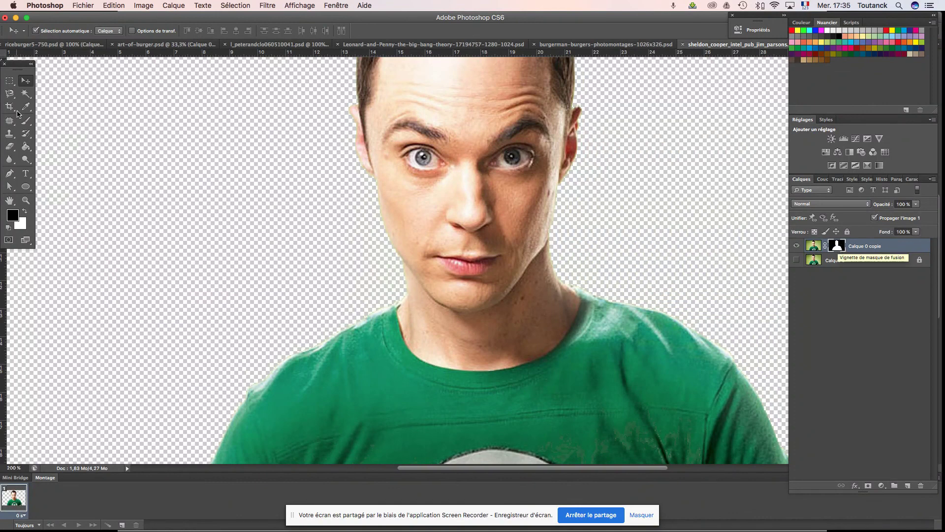
pyautogui.click(25, 123)
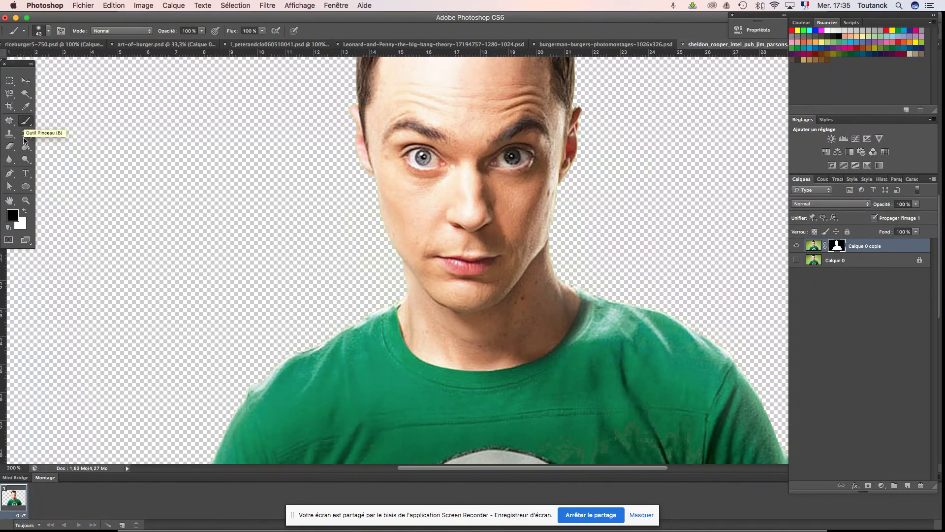
pyautogui.hscroll(-2, 154, 205)
pyautogui.scroll(-10, 183, 120)
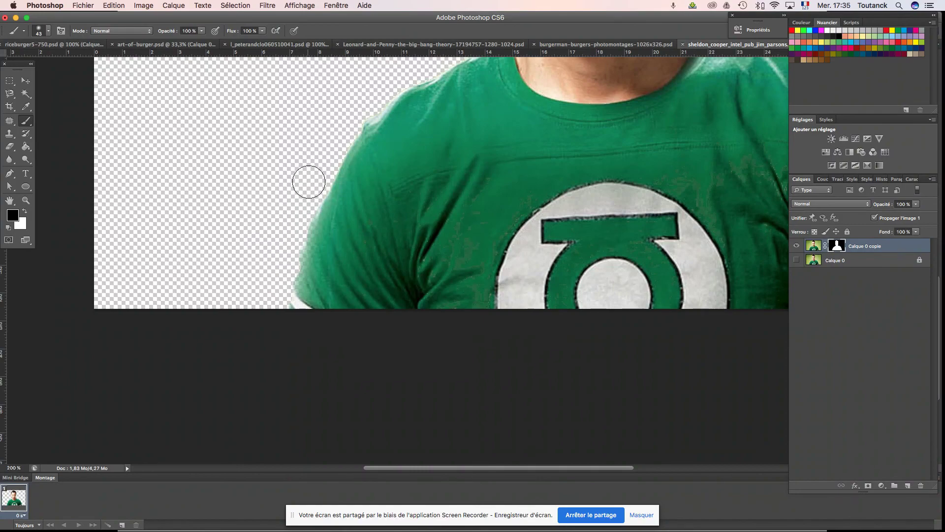
pyautogui.moveTo(291, 163); pyautogui.dragTo(210, 271)
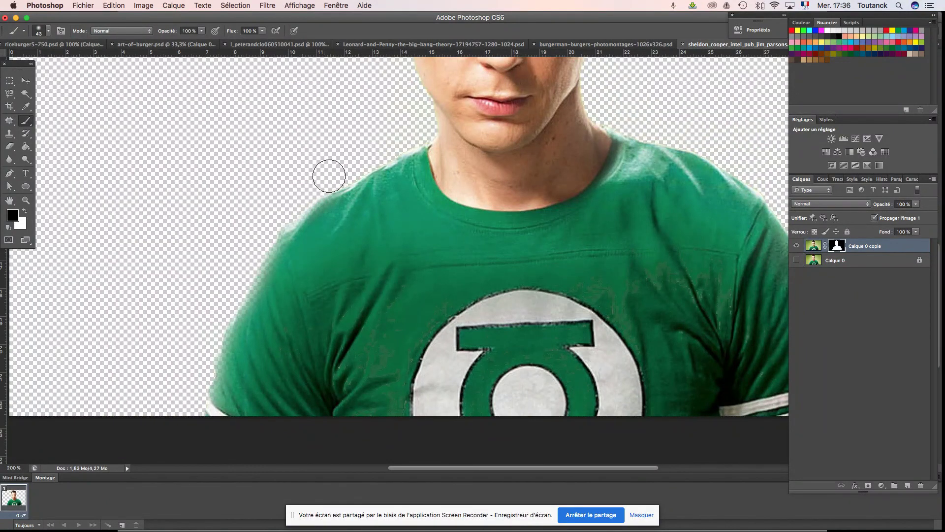
pyautogui.moveTo(305, 162); pyautogui.dragTo(165, 259)
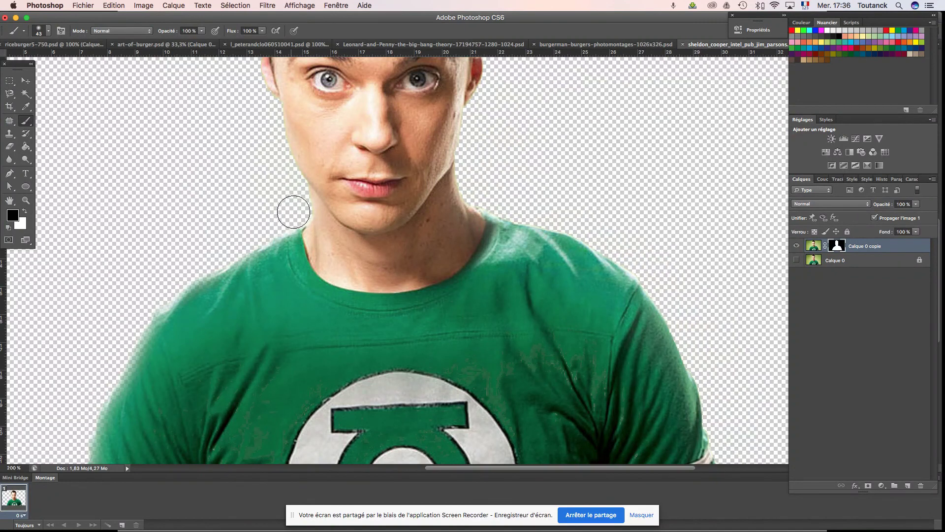
pyautogui.scroll(5, 255, 267)
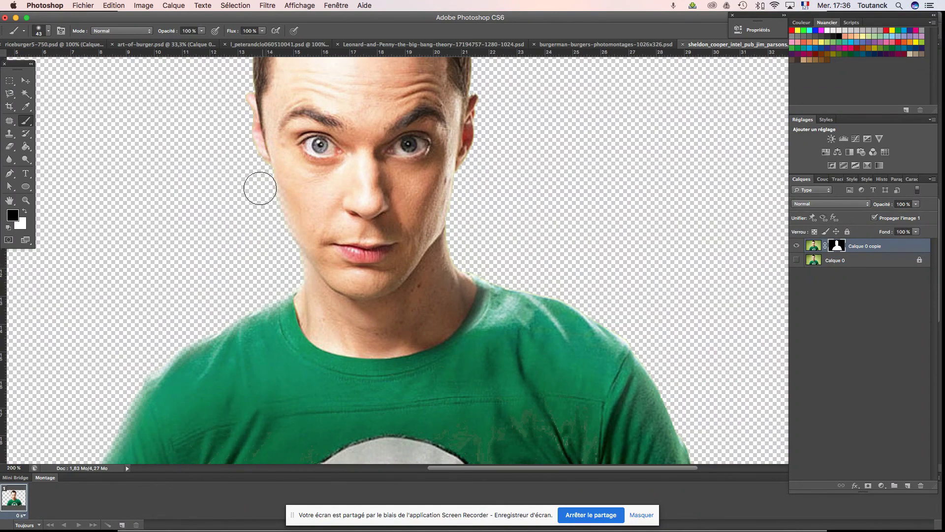
pyautogui.moveTo(228, 156); pyautogui.dragTo(228, 271)
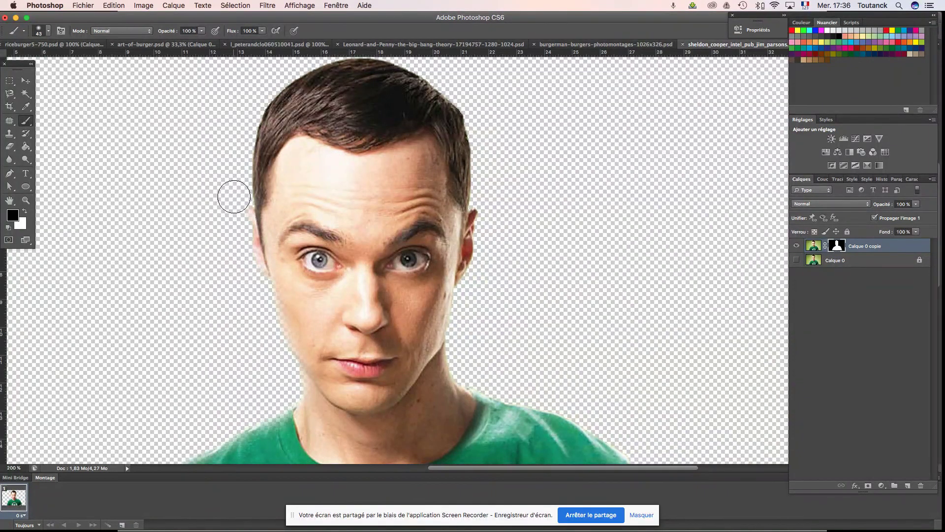
pyautogui.moveTo(231, 195); pyautogui.dragTo(220, 296)
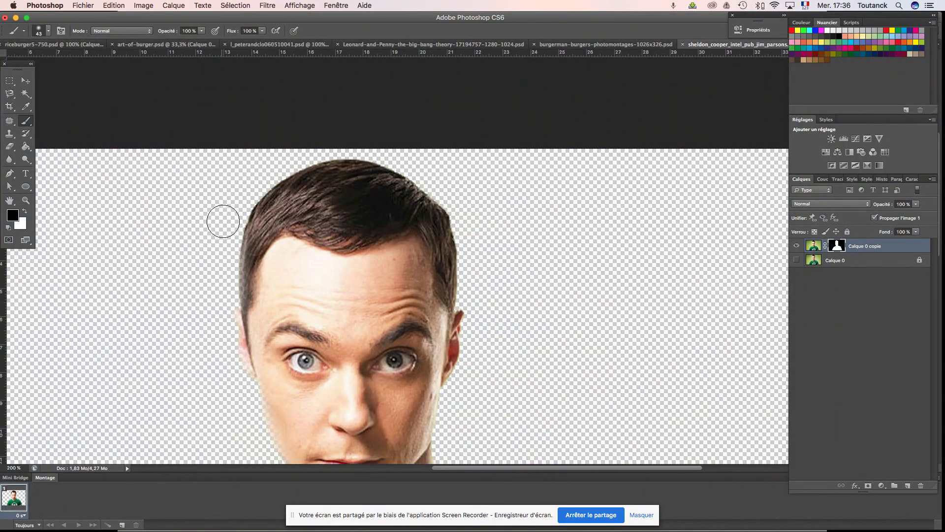
pyautogui.scroll(-1, 231, 196)
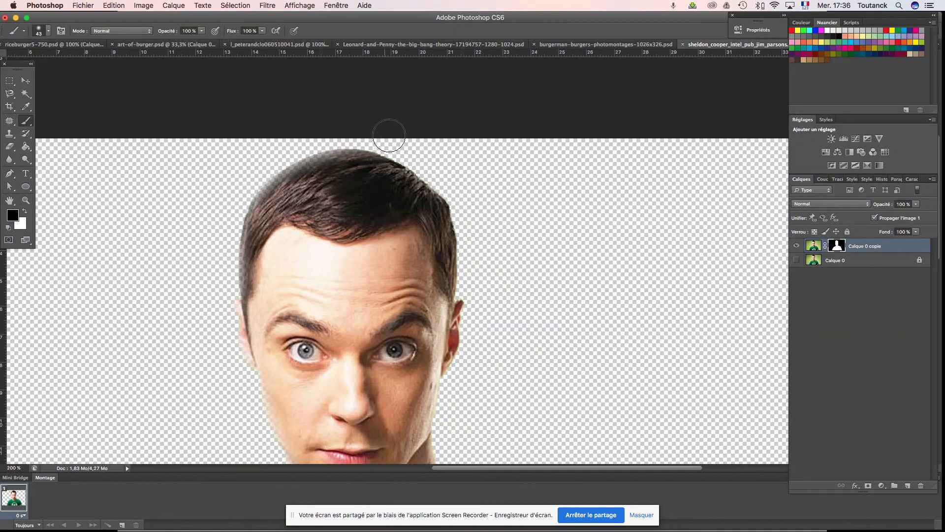
pyautogui.moveTo(415, 152)
pyautogui.mouseDown()
pyautogui.moveTo(475, 275)
pyautogui.moveTo(465, 391)
pyautogui.mouseUp()
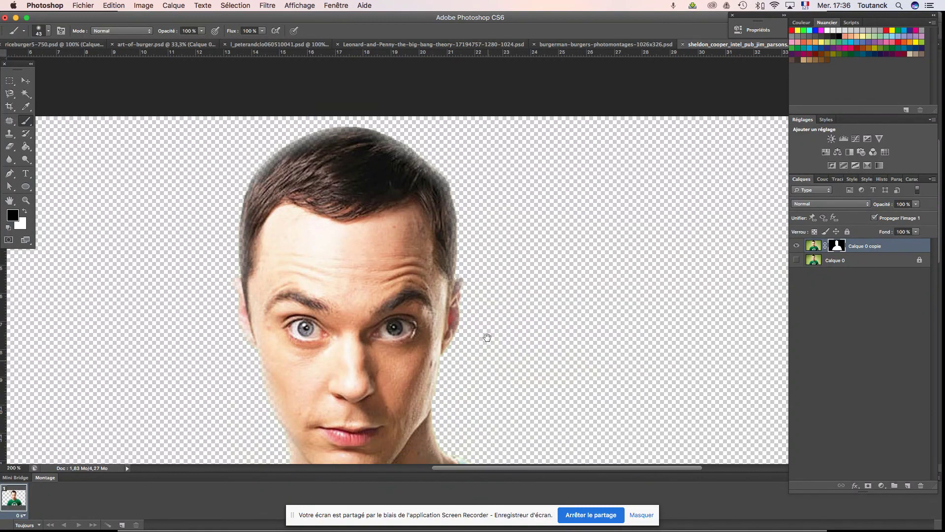
# Brush out the halo along the jaw, neck and right shoulder, then zoom out
pyautogui.moveTo(465, 391); pyautogui.dragTo(465, 270)
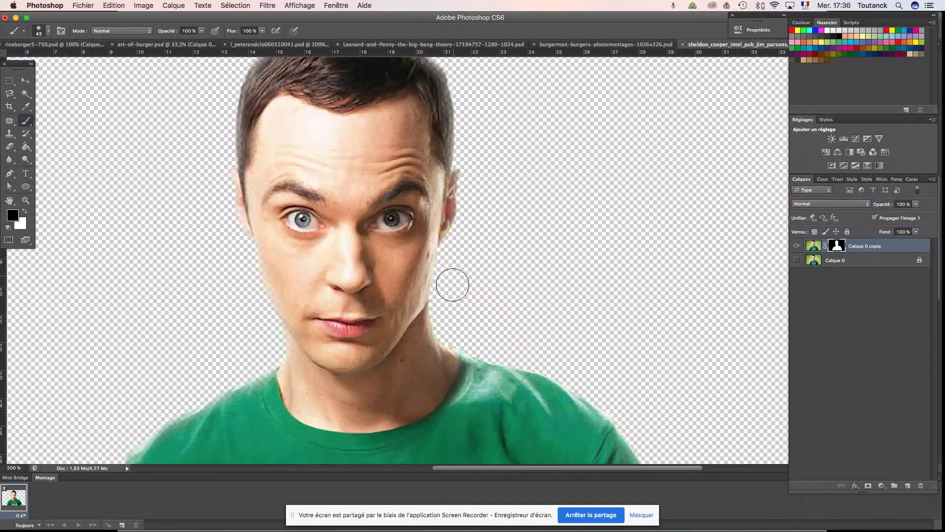
pyautogui.moveTo(450, 297)
pyautogui.mouseDown()
pyautogui.moveTo(445, 316)
pyautogui.moveTo(462, 342)
pyautogui.moveTo(503, 341)
pyautogui.moveTo(542, 357)
pyautogui.mouseUp()
pyautogui.moveTo(601, 363); pyautogui.dragTo(536, 271)
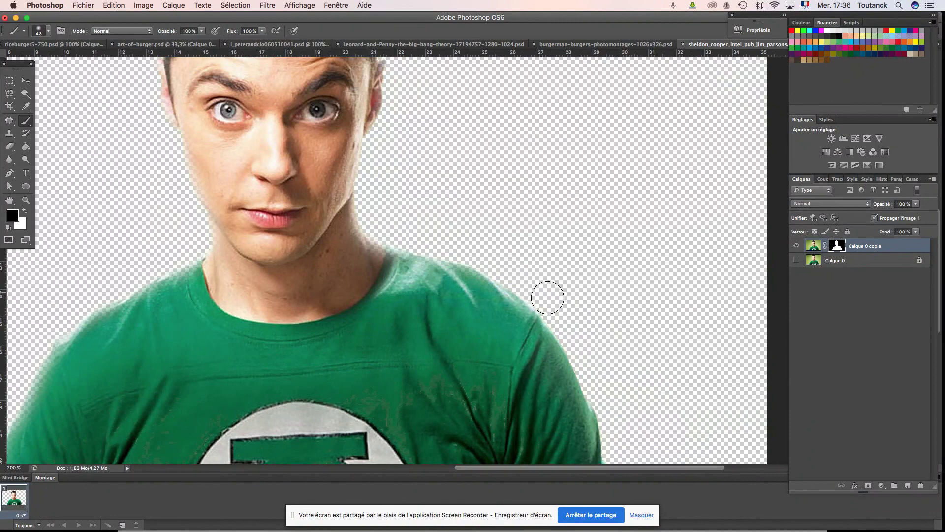
pyautogui.moveTo(567, 324); pyautogui.dragTo(620, 446)
pyautogui.scroll(-2, 623, 400)
pyautogui.scroll(-10, 606, 304)
pyautogui.scroll(-2, 599, 298)
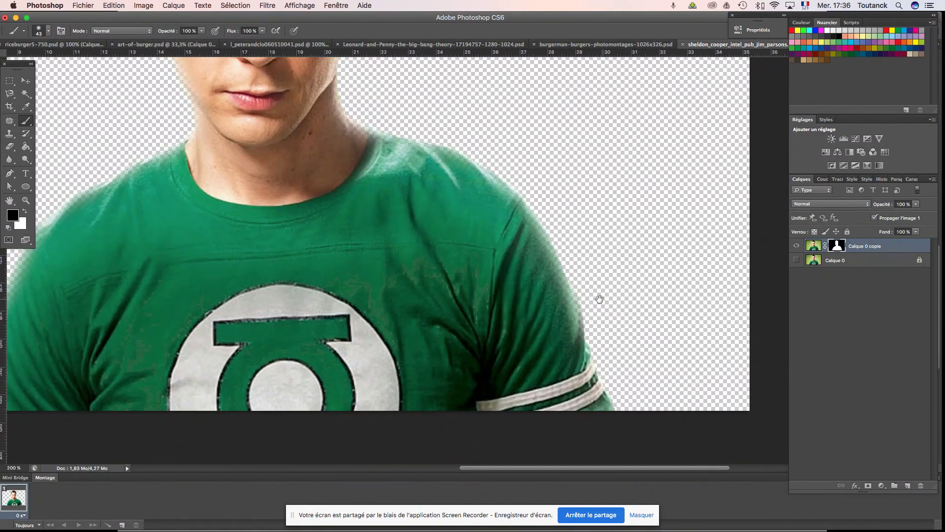
pyautogui.moveTo(594, 306); pyautogui.dragTo(634, 392)
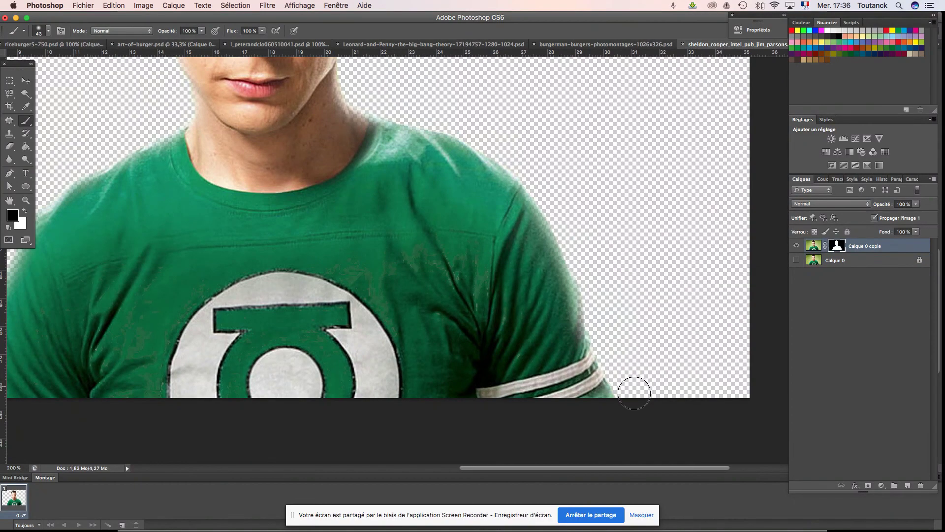
pyautogui.press('super+minus')
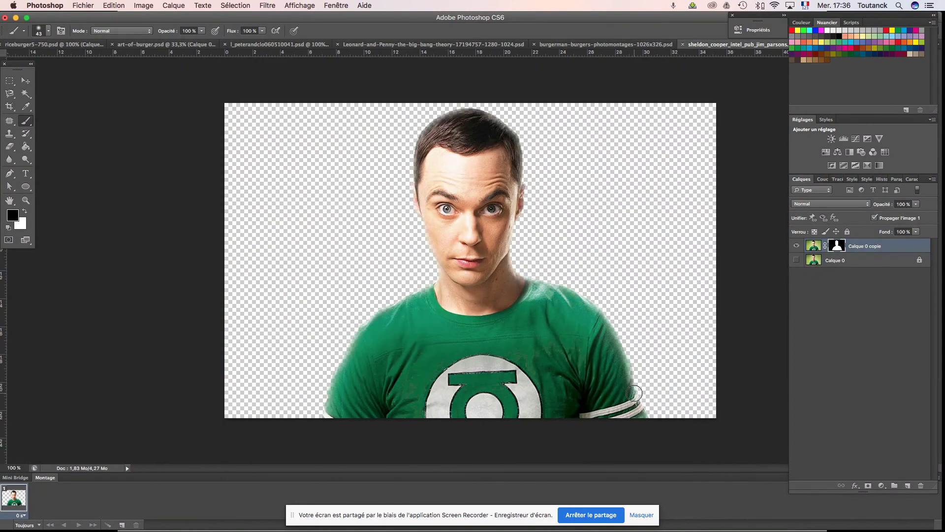
# Save the Sheldon cut-out as a Photoshop file with Maximize Compatibility
pyautogui.press('super+shift+s')
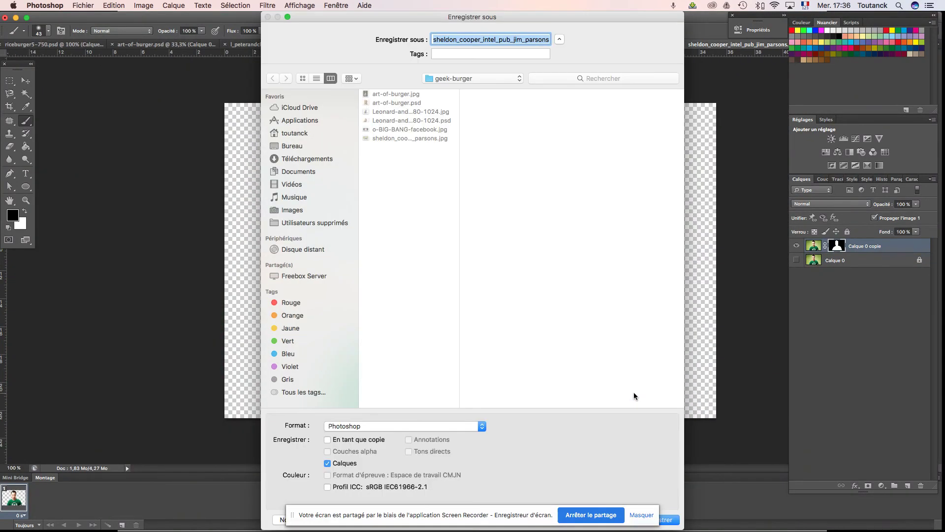
pyautogui.click(671, 521)
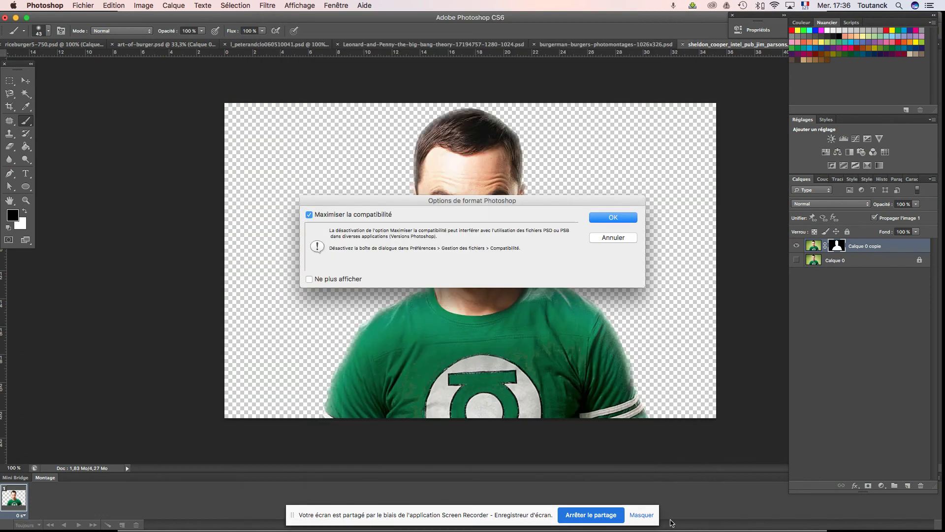
pyautogui.click(606, 219)
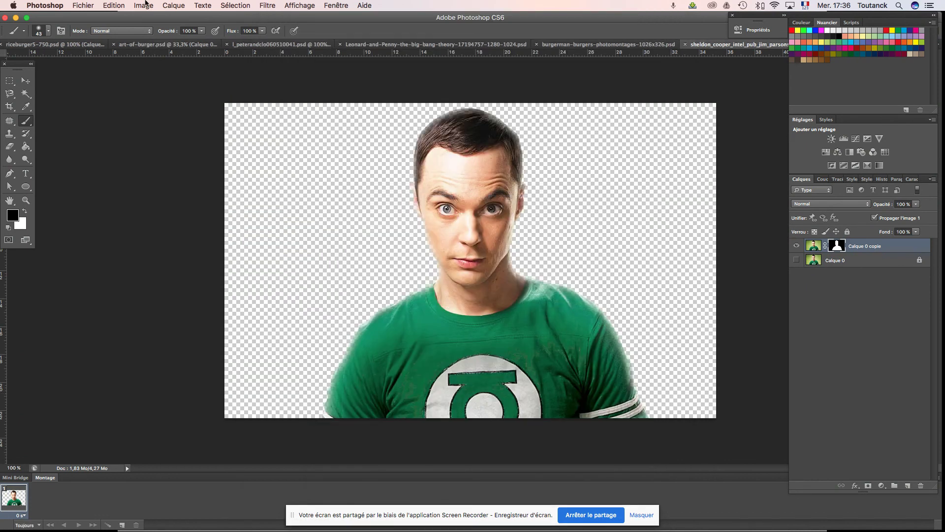
pyautogui.click(83, 6)
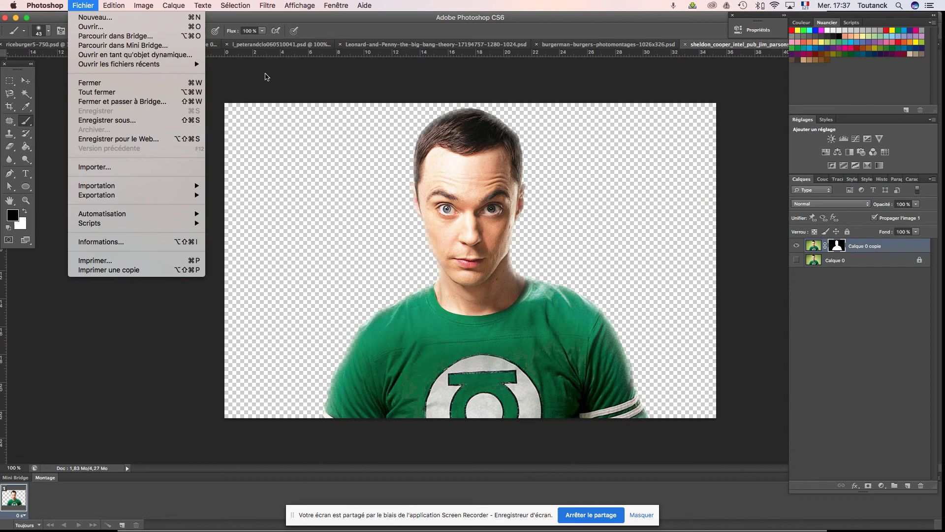
pyautogui.click(282, 89)
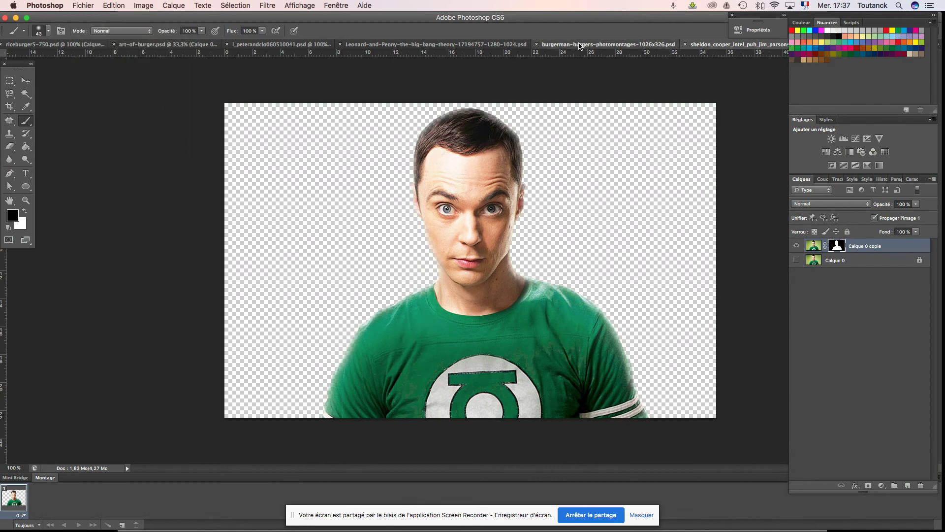
# Place o-BIG-BANG-facebook.jpg into the burgerman banner
pyautogui.click(582, 45)
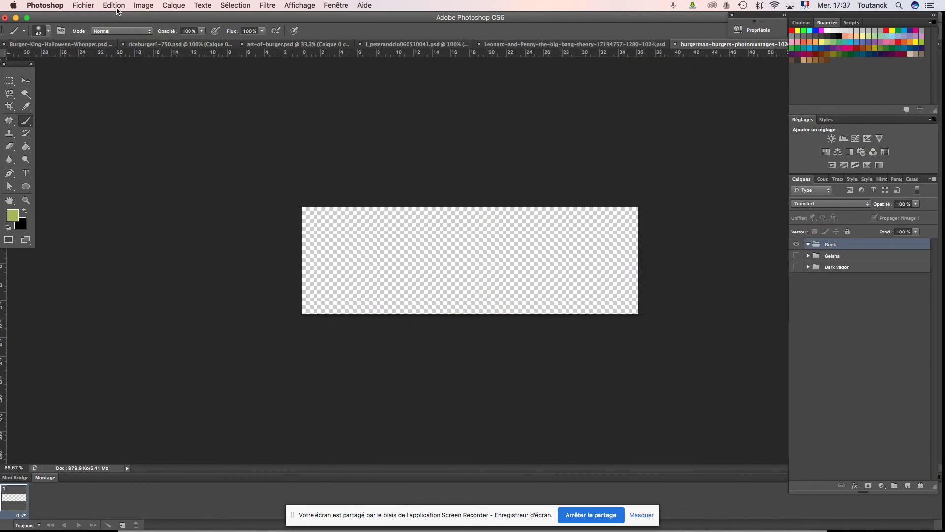
pyautogui.click(89, 5)
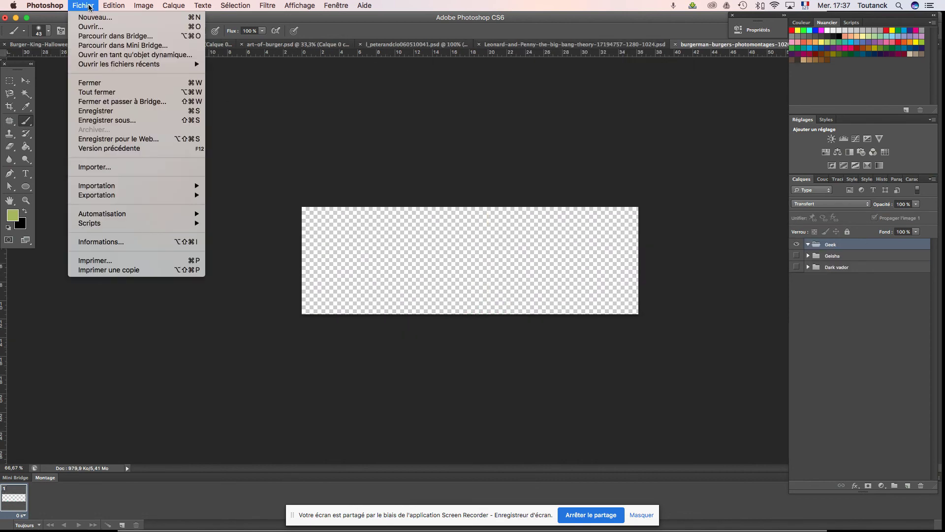
pyautogui.click(108, 170)
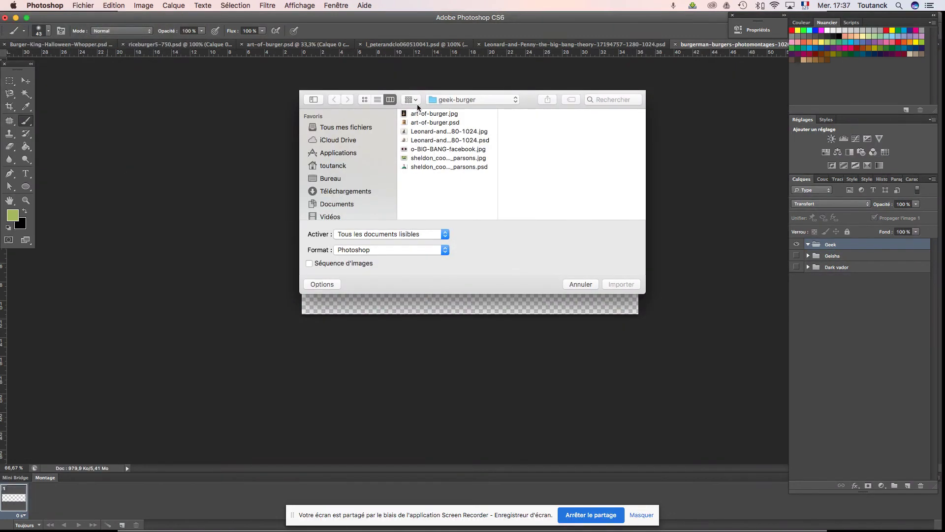
pyautogui.click(423, 150)
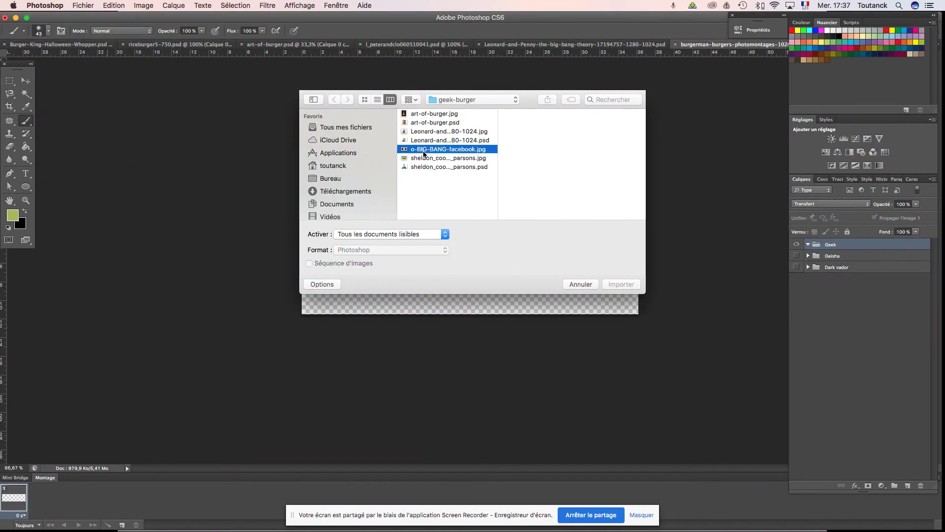
pyautogui.click(622, 285)
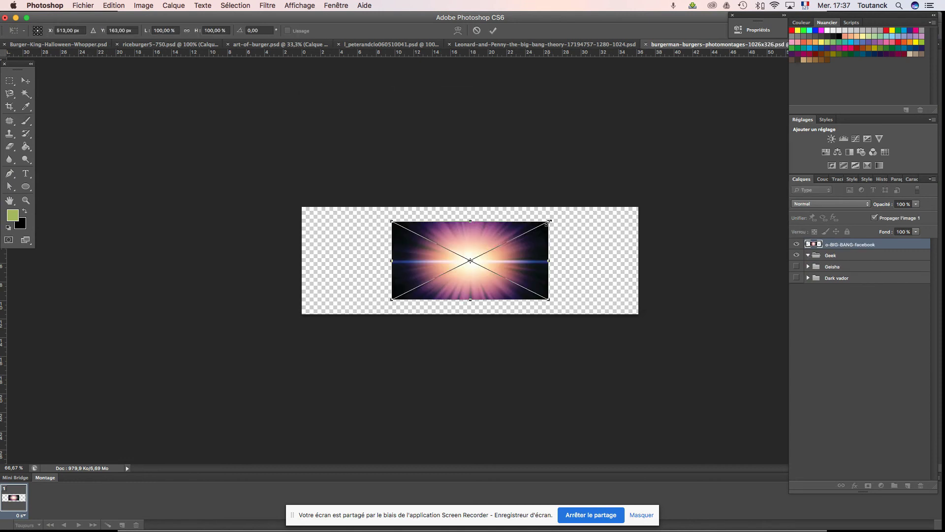
# Scale the big-bang image to cover the banner and move it into the Geek group
pyautogui.moveTo(549, 222); pyautogui.dragTo(651, 197)
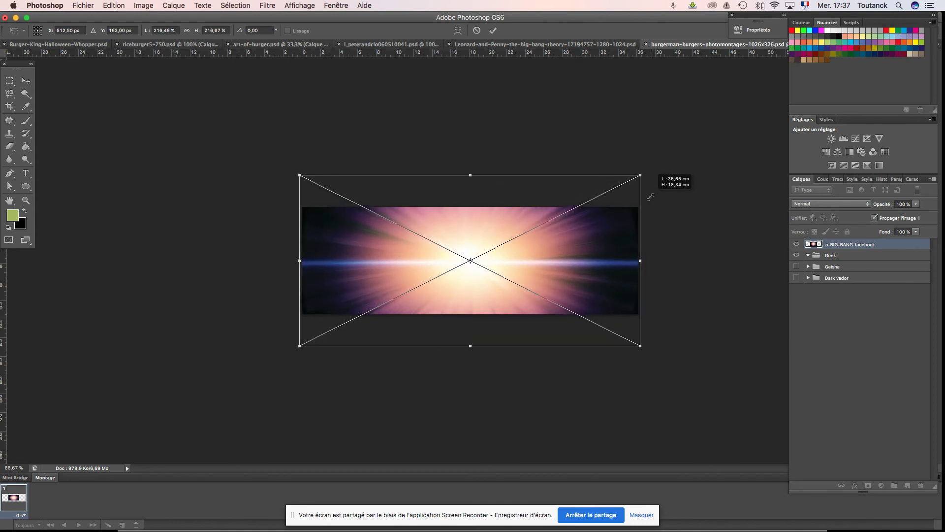
pyautogui.moveTo(650, 197); pyautogui.dragTo(650, 196)
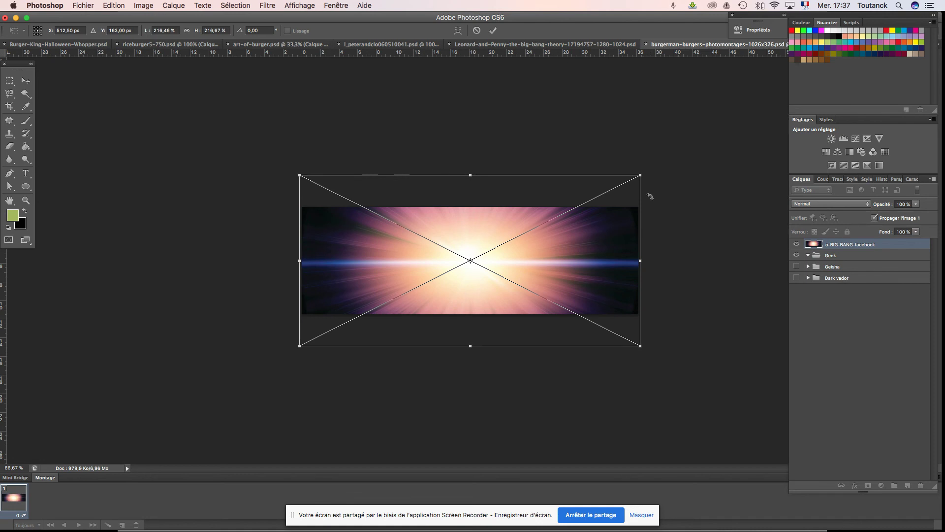
pyautogui.press('Return')
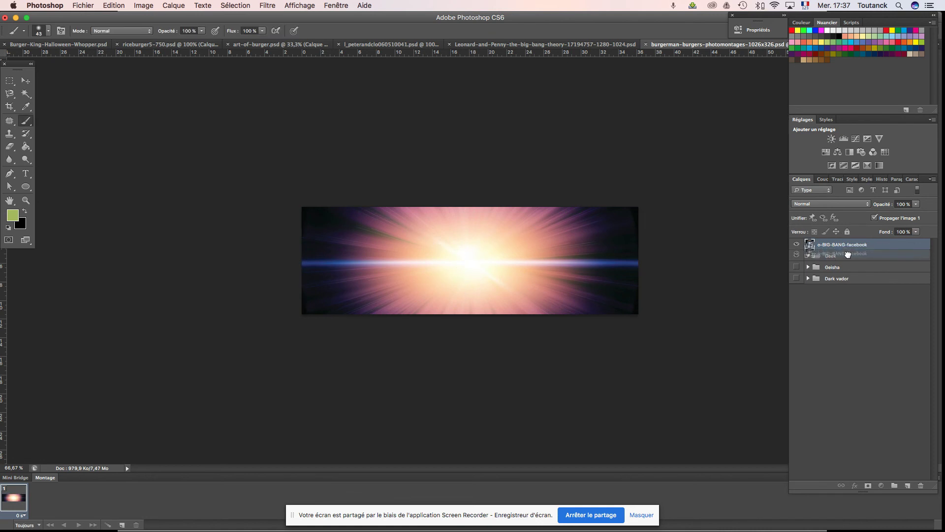
pyautogui.moveTo(849, 247); pyautogui.dragTo(849, 259)
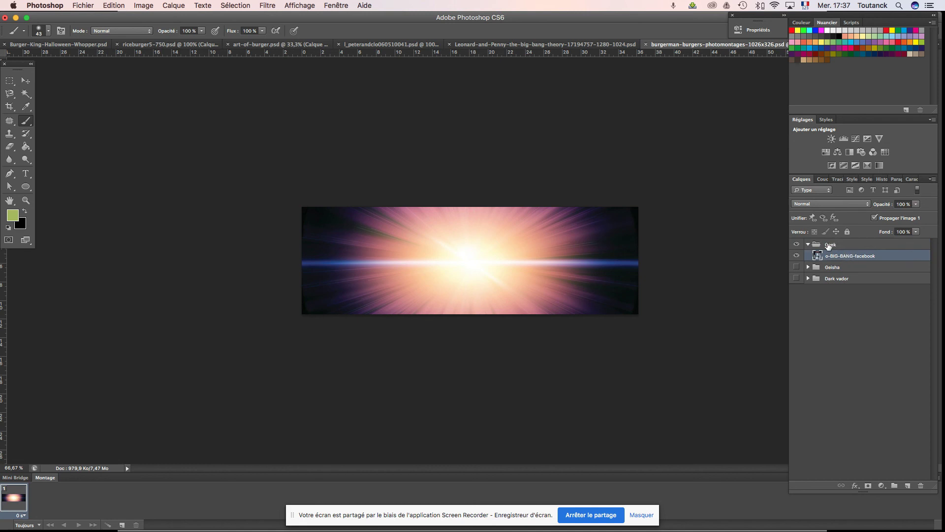
pyautogui.click(81, 6)
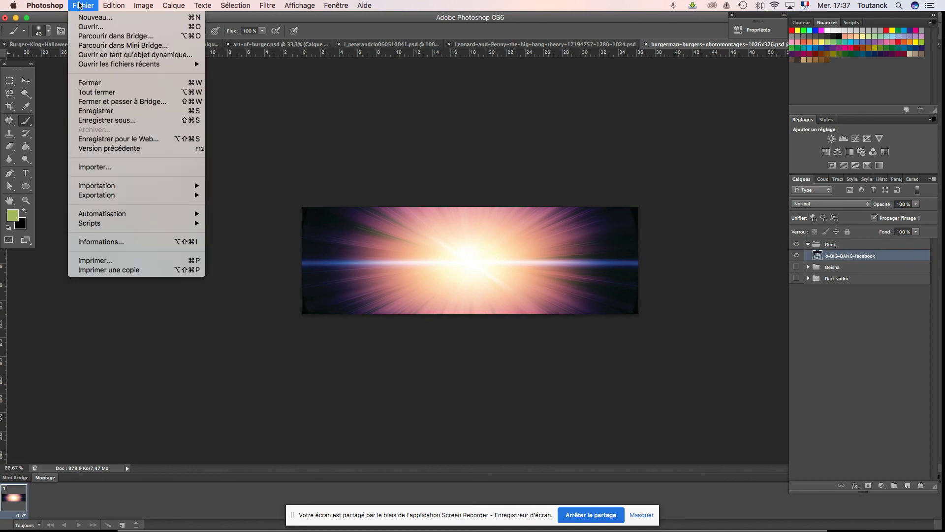
# Place the Sheldon image and position it at the banner's left side
pyautogui.click(105, 168)
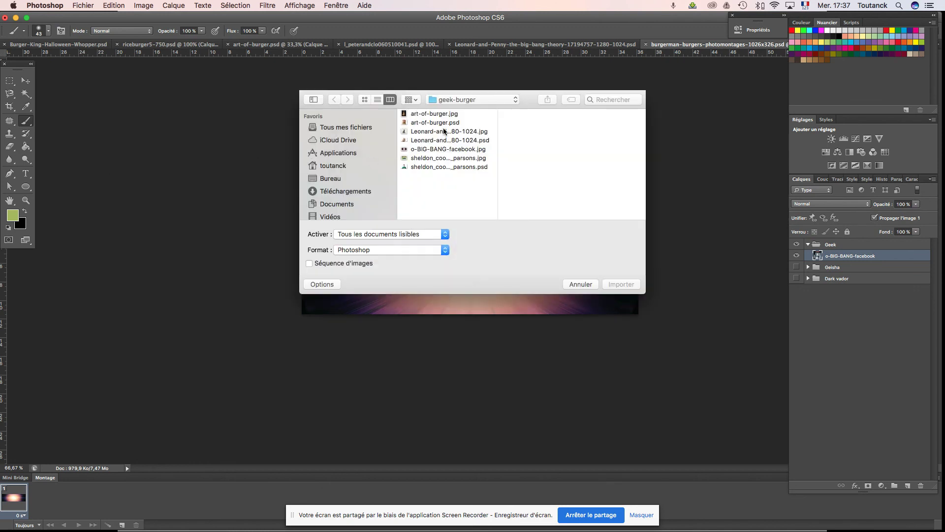
pyautogui.click(422, 168)
pyautogui.click(635, 285)
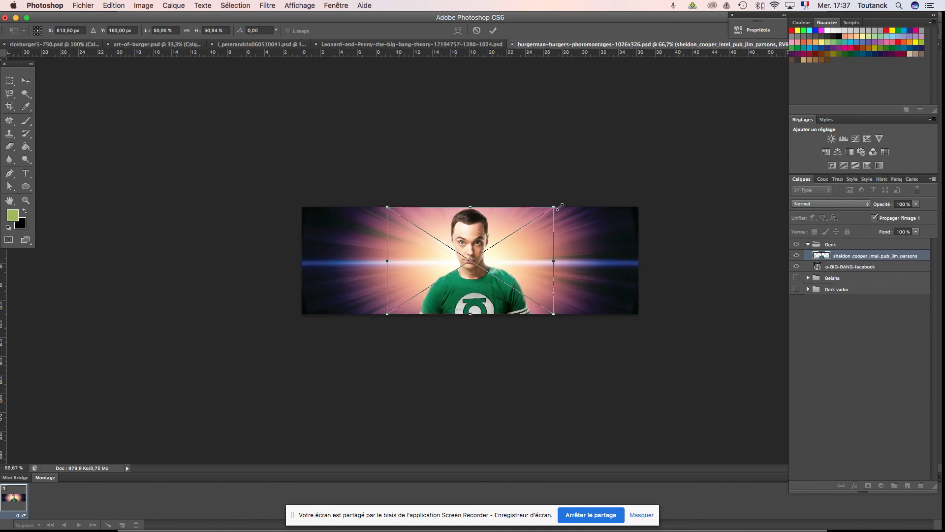
pyautogui.moveTo(490, 296); pyautogui.dragTo(364, 297)
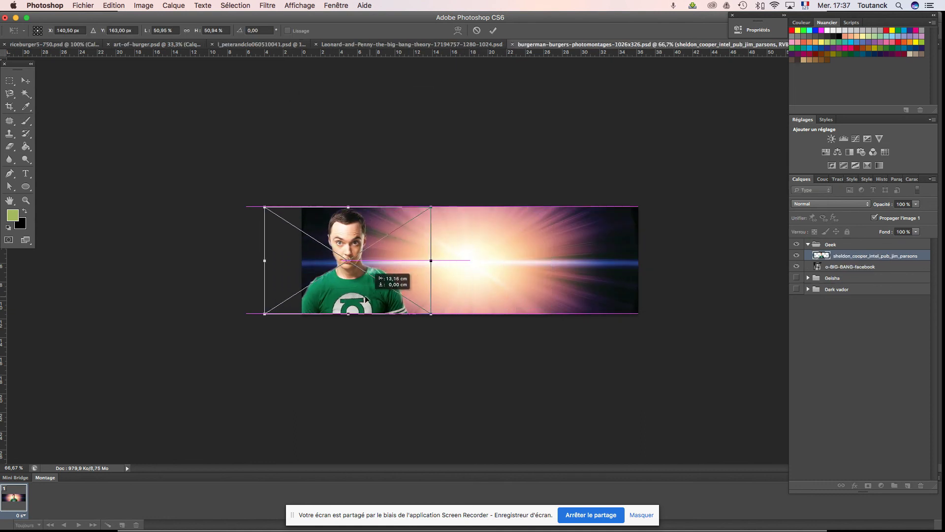
pyautogui.press('b')
pyautogui.press('Return')
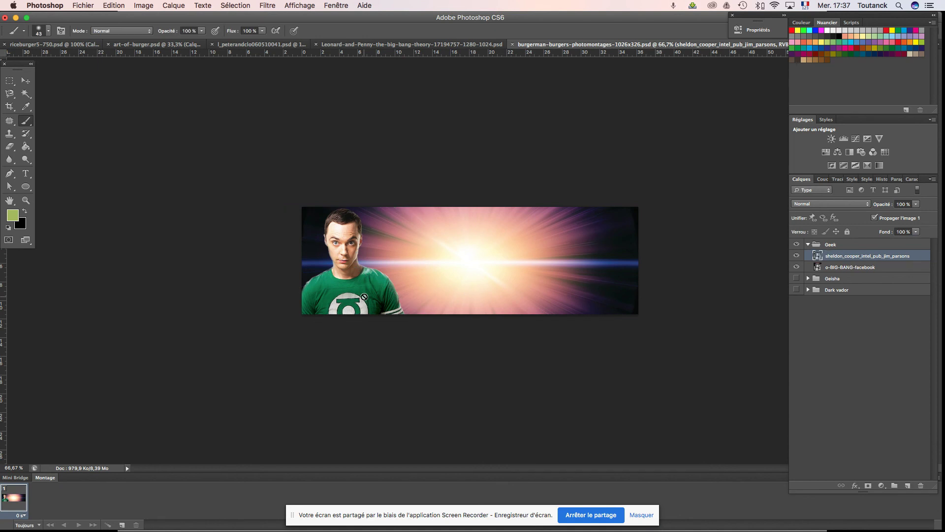
# Check Sheldon's edges, then select his layer and shift him slightly right
pyautogui.hotkey('ctrl', '+')
pyautogui.hotkey('ctrl', '+')
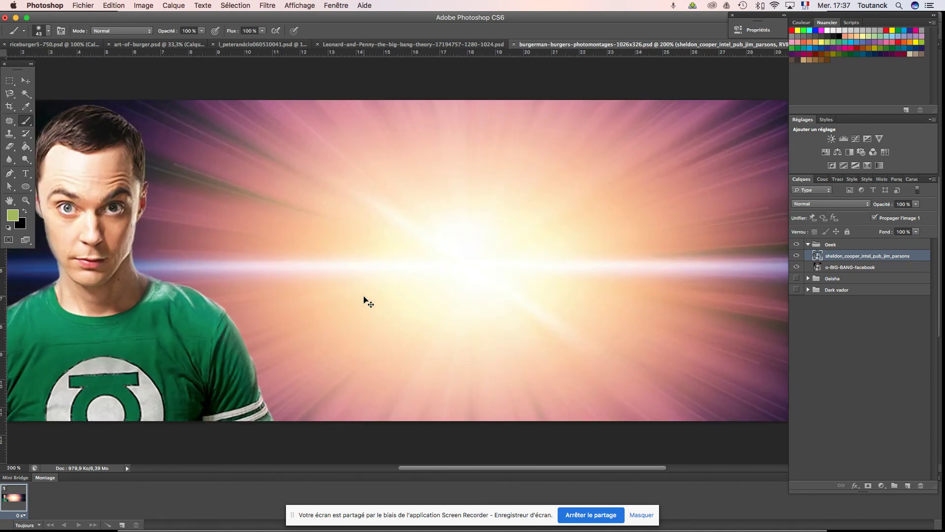
pyautogui.hotkey('ctrl', '-')
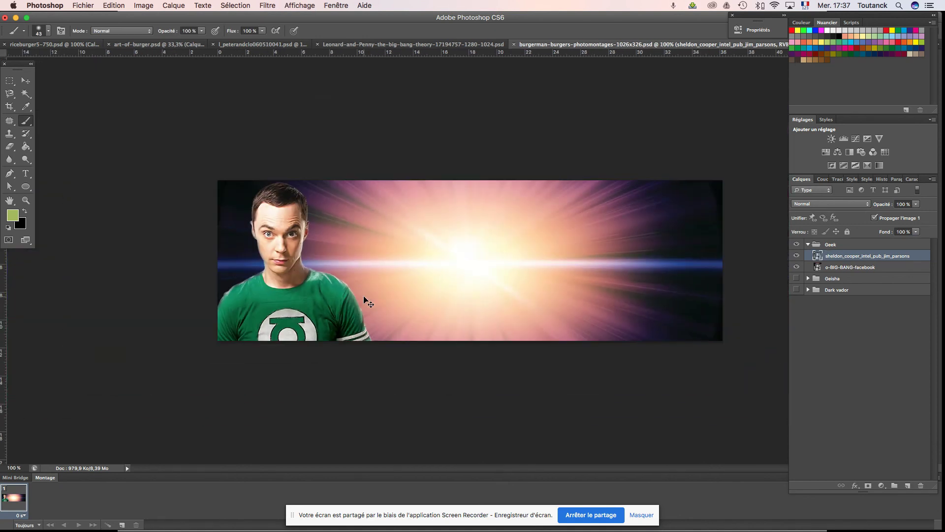
pyautogui.hotkey('ctrl', '-')
pyautogui.hotkey('ctrl', '+')
pyautogui.hotkey('ctrl', '+')
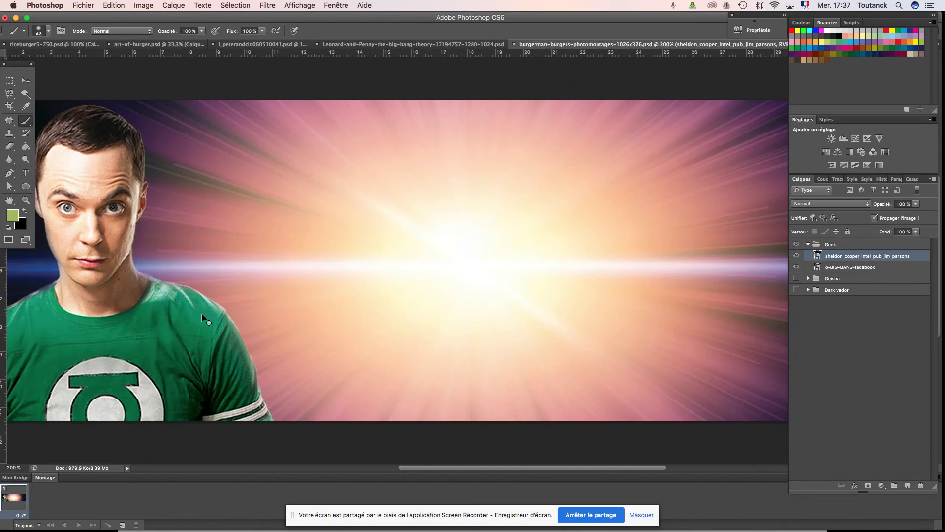
pyautogui.hotkey('ctrl', '-')
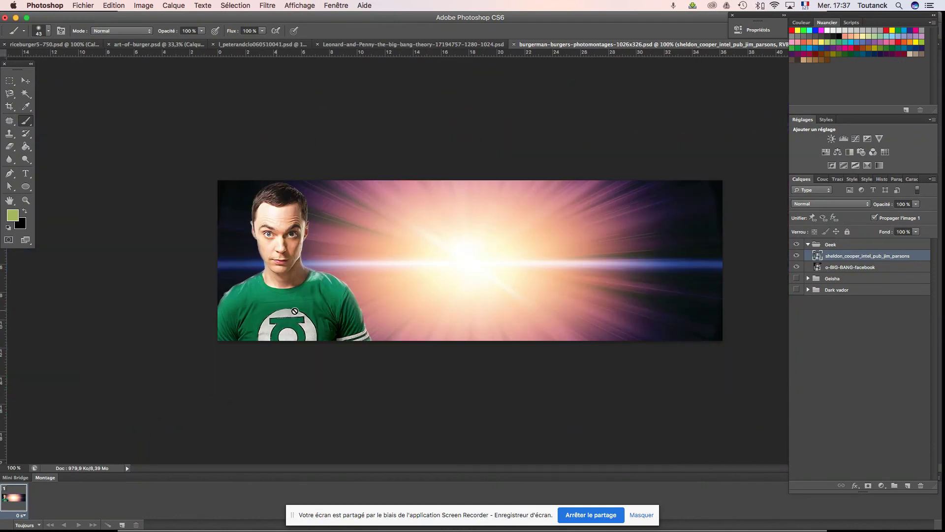
pyautogui.press('v')
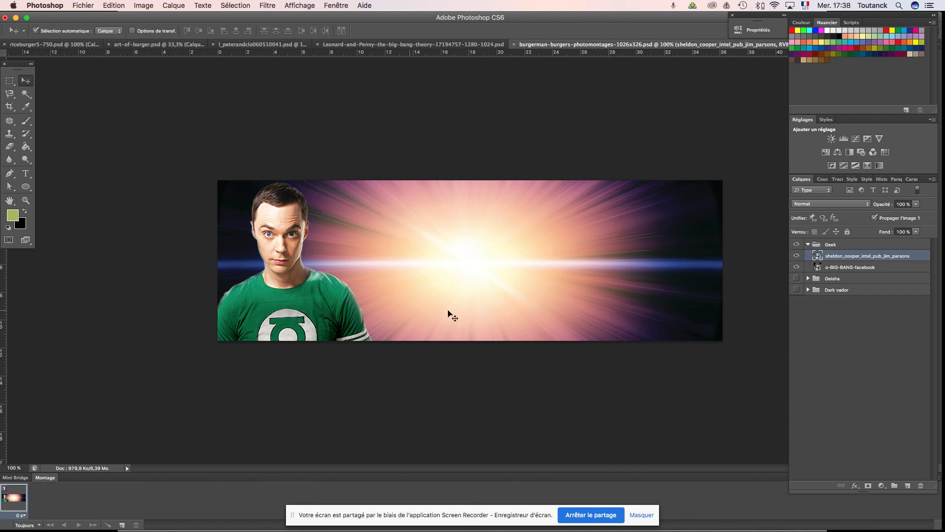
pyautogui.click(297, 286)
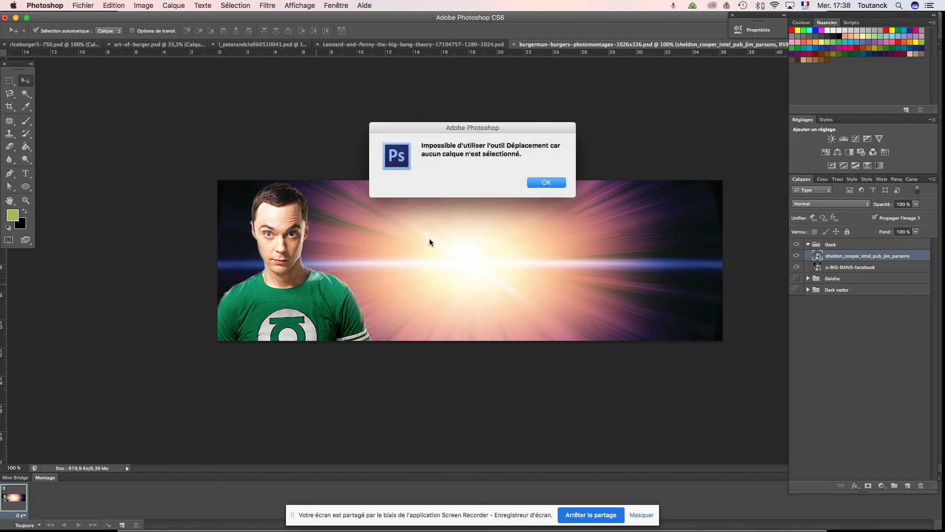
pyautogui.click(560, 187)
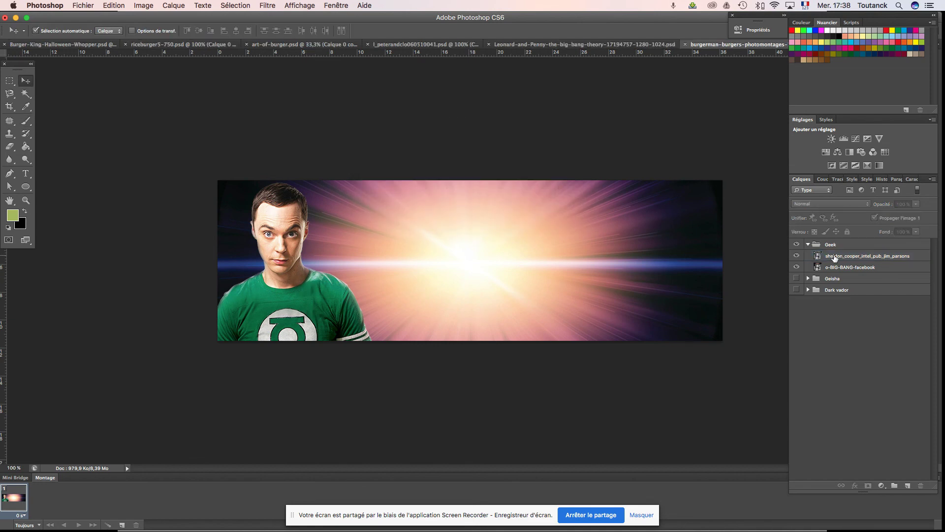
pyautogui.click(834, 257)
pyautogui.moveTo(303, 289); pyautogui.dragTo(324, 299)
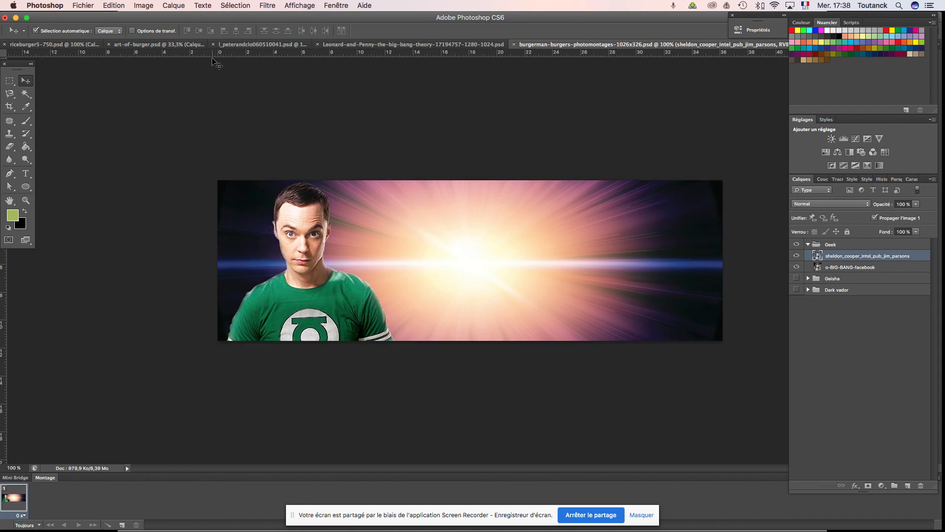
pyautogui.click(85, 6)
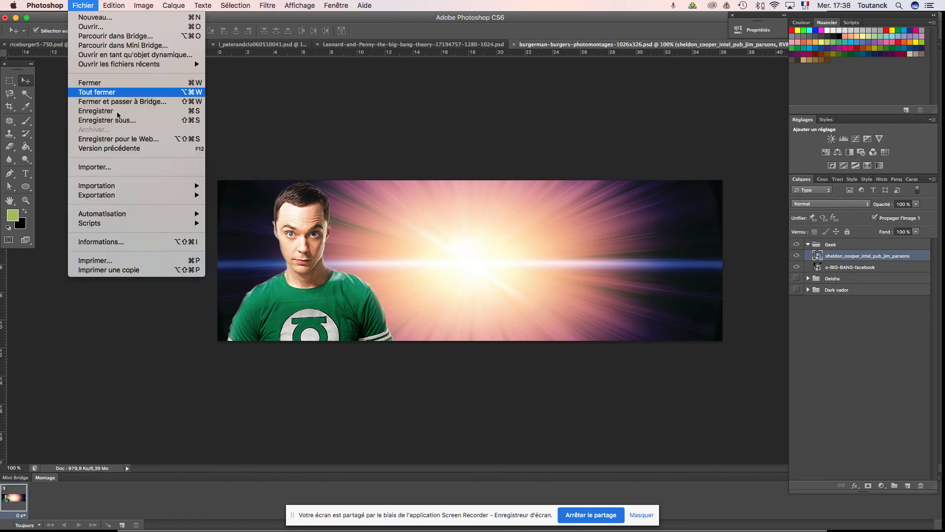
# Place art-of-burger.psd and move it slightly lower in the banner
pyautogui.click(126, 166)
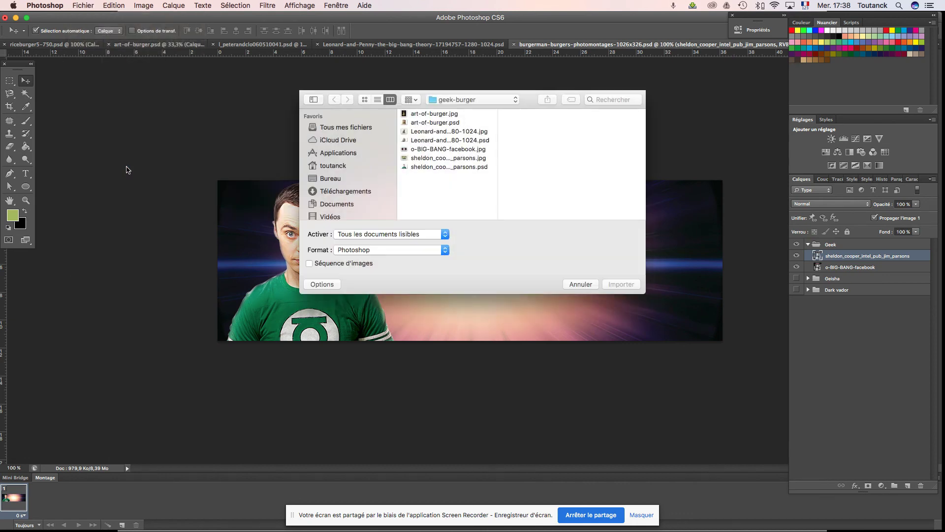
pyautogui.click(434, 122)
pyautogui.doubleClick(434, 122)
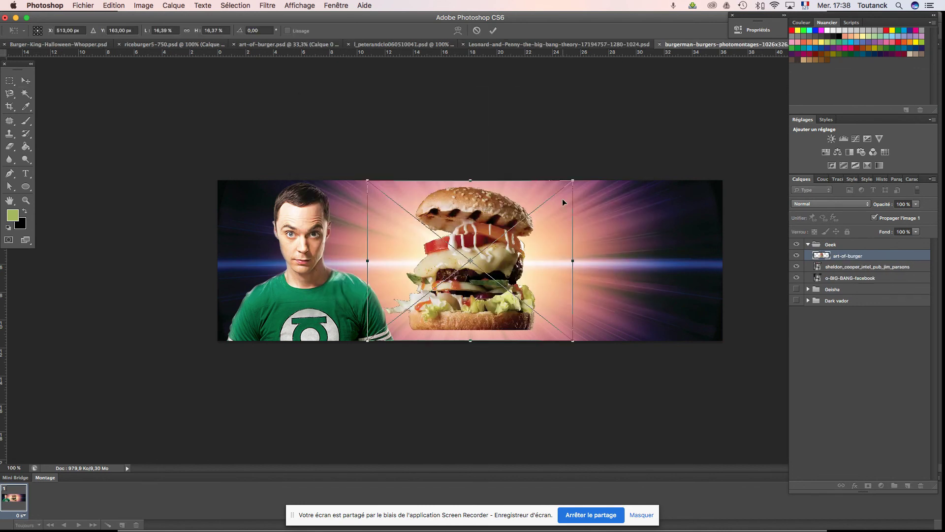
pyautogui.press('Return')
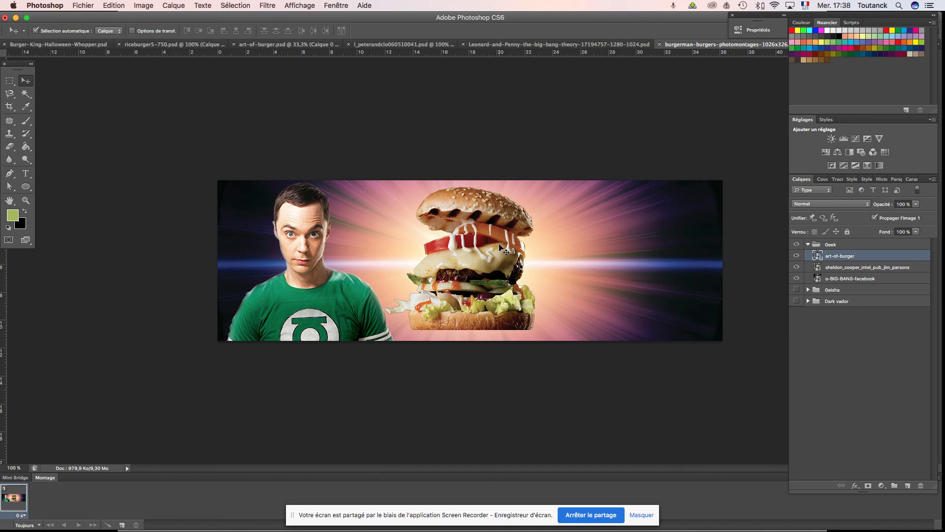
pyautogui.moveTo(500, 247); pyautogui.dragTo(501, 256)
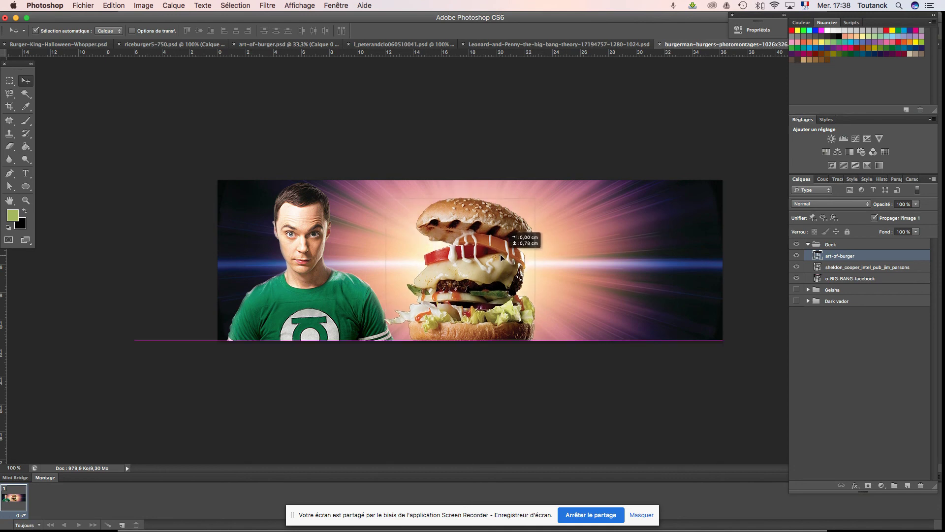
pyautogui.press('super+h')
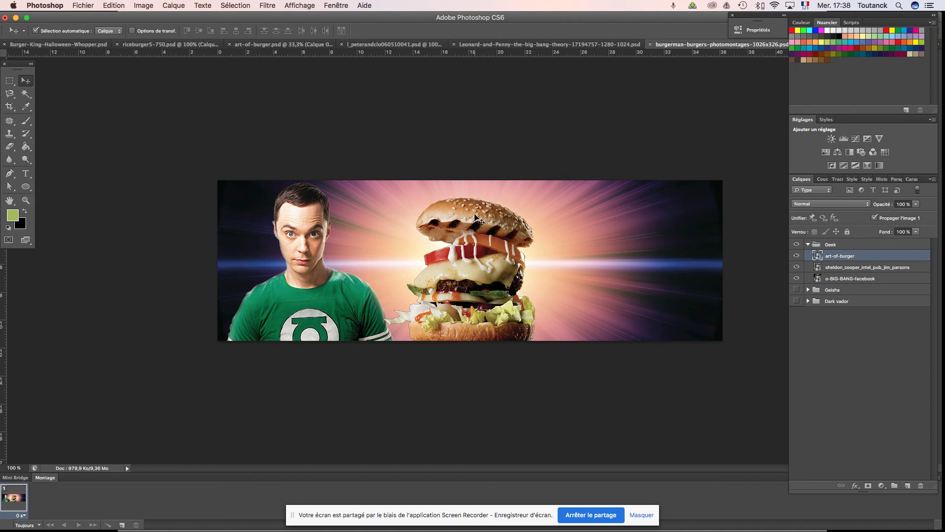
# Scale the burger down slightly with Free Transform
pyautogui.press('super+t')
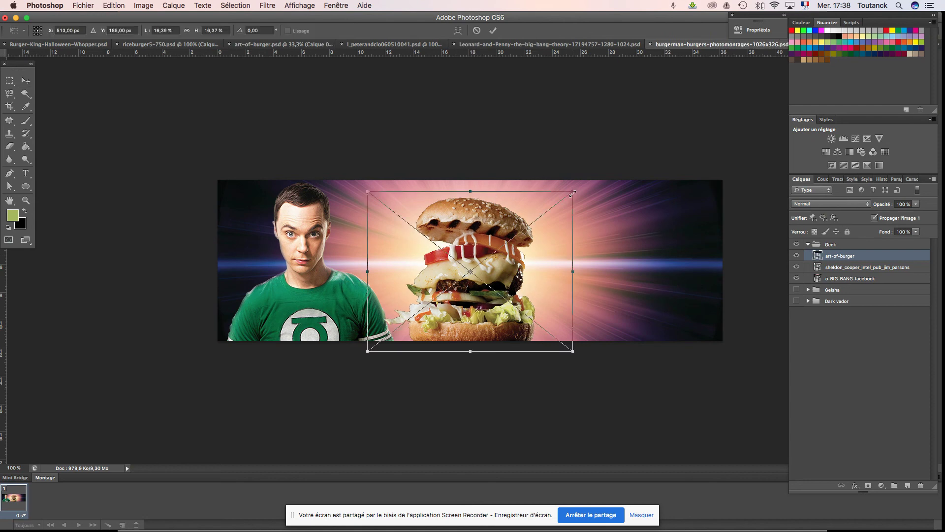
pyautogui.moveTo(573, 193); pyautogui.dragTo(546, 210)
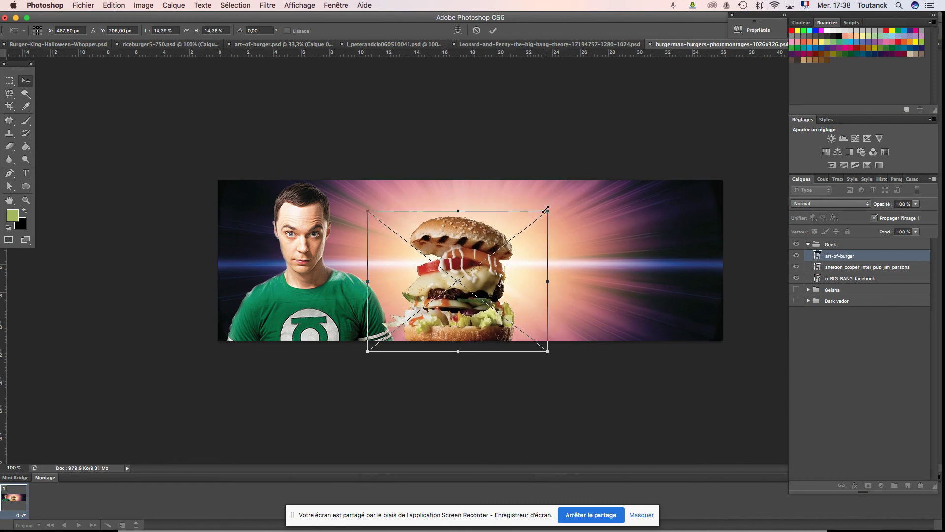
pyautogui.press('Return')
pyautogui.hotkey('shift', 'Right')
pyautogui.hotkey('shift', 'Right')
pyautogui.hotkey('shift', 'Right')
pyautogui.hotkey('shift', 'Right')
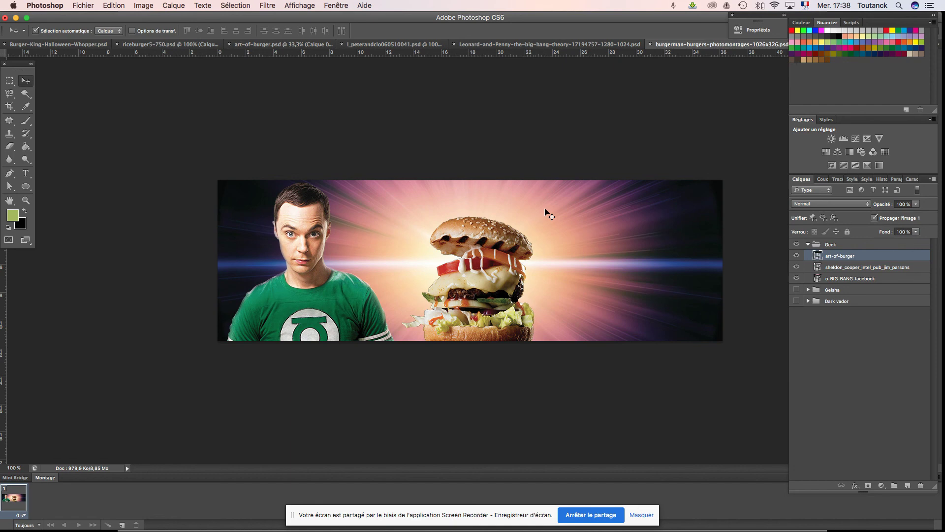
pyautogui.click(82, 5)
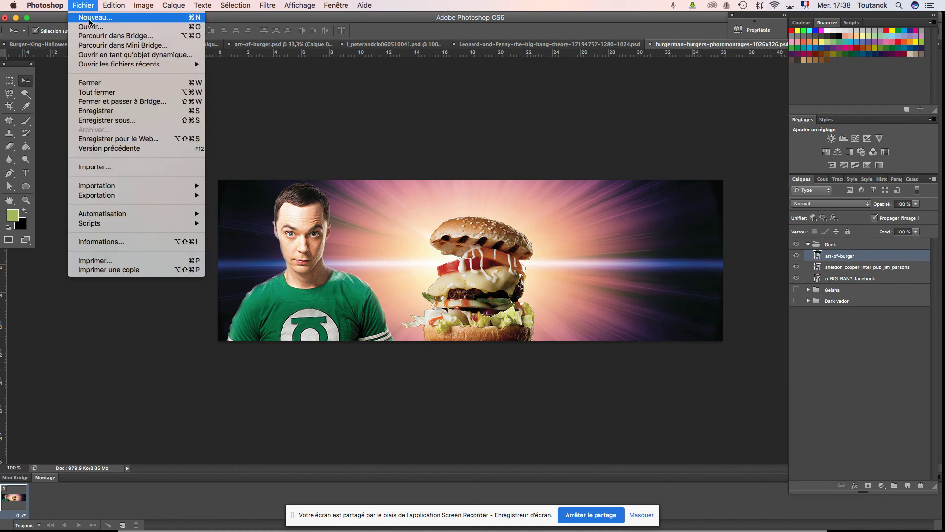
# Place the Leonard and Penny image at the banner's right and scale it down
pyautogui.click(116, 168)
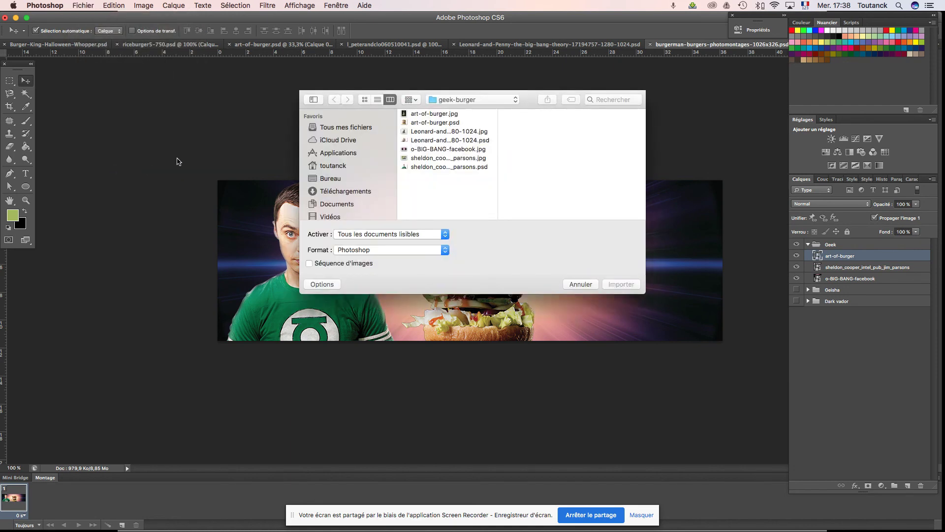
pyautogui.click(426, 141)
pyautogui.click(624, 284)
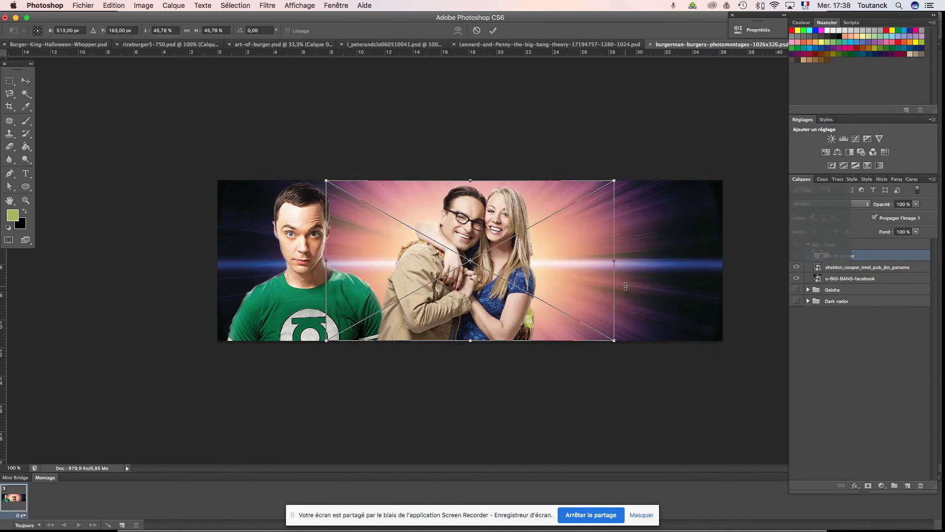
pyautogui.moveTo(507, 227); pyautogui.dragTo(683, 225)
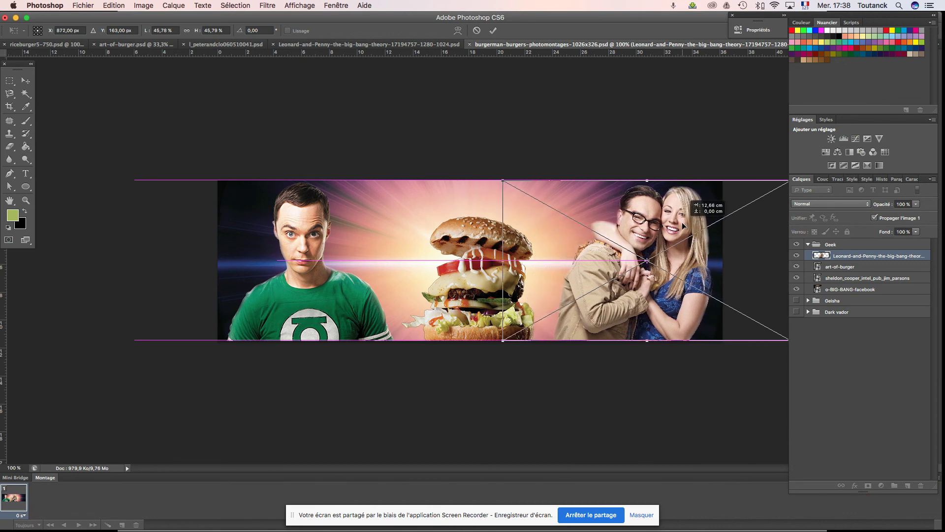
pyautogui.moveTo(682, 222); pyautogui.dragTo(682, 222)
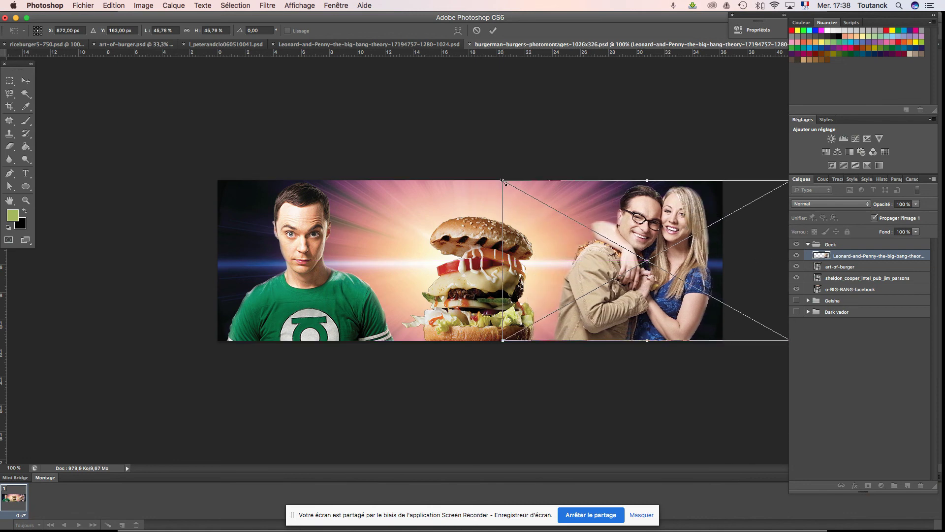
pyautogui.moveTo(503, 181); pyautogui.dragTo(553, 212)
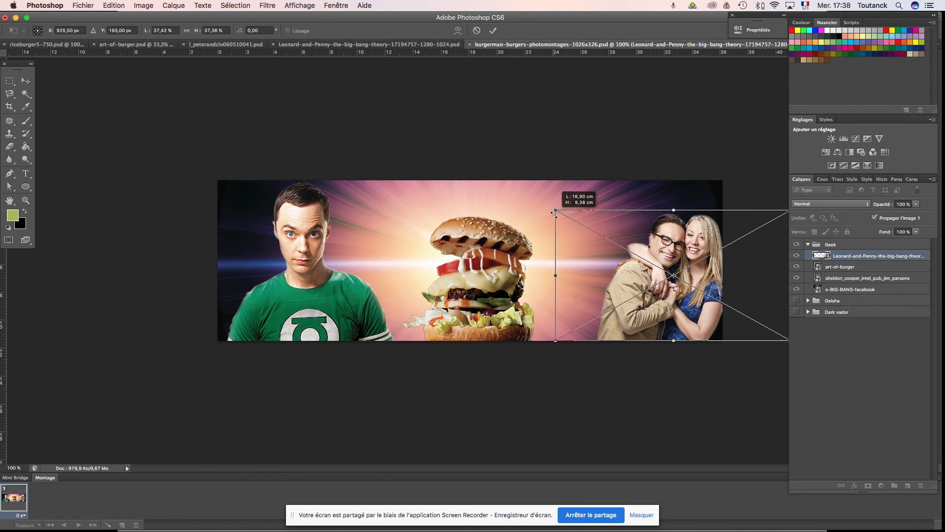
pyautogui.moveTo(553, 212); pyautogui.dragTo(554, 213)
pyautogui.press('Return')
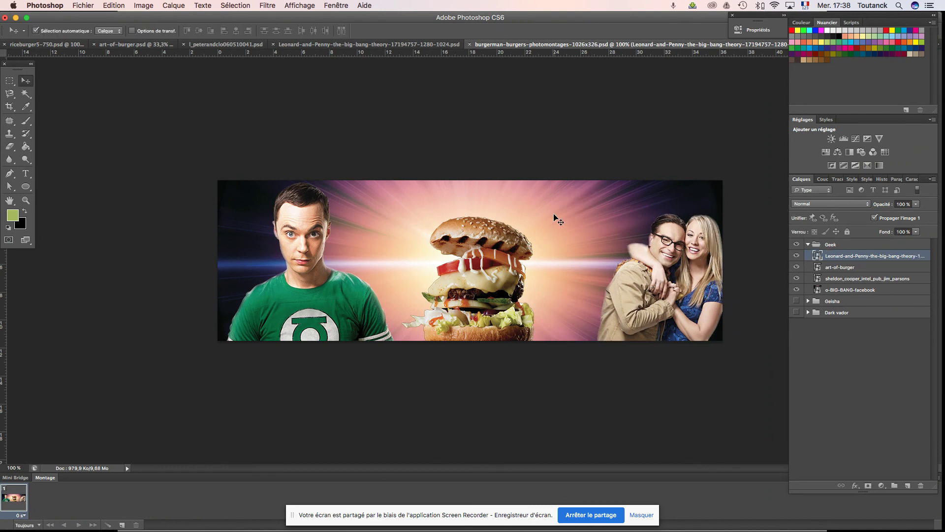
# Zoom in and shift Leonard and Penny a little to the left
pyautogui.press('super+plus')
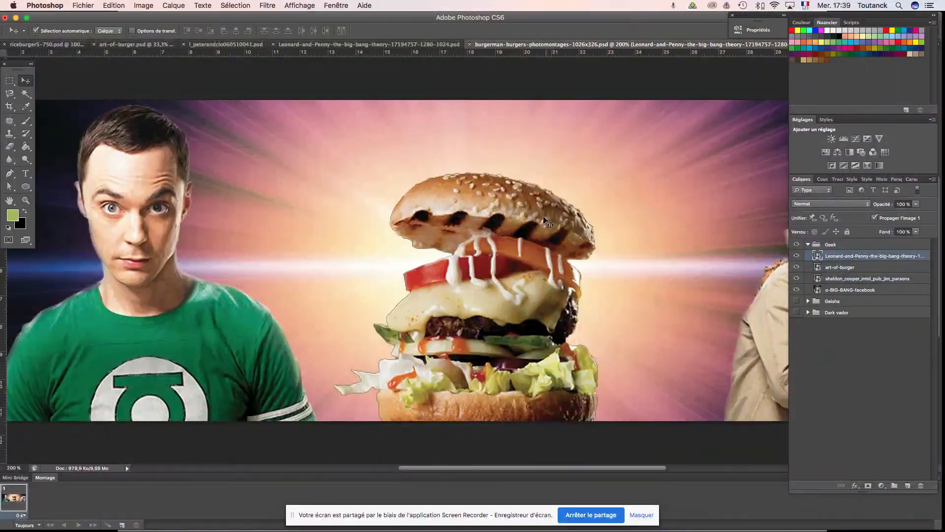
pyautogui.hscroll(5, 624, 251)
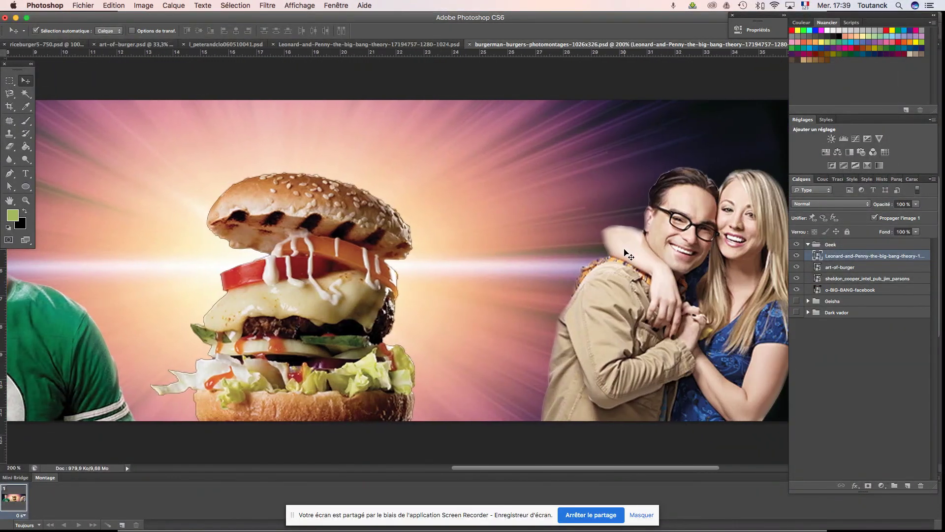
pyautogui.moveTo(660, 252); pyautogui.dragTo(641, 251)
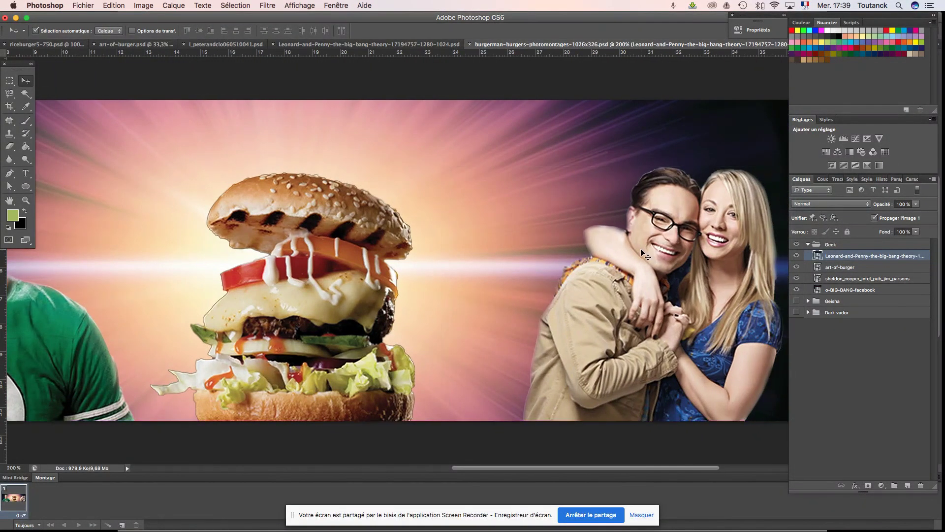
pyautogui.press('super+minus')
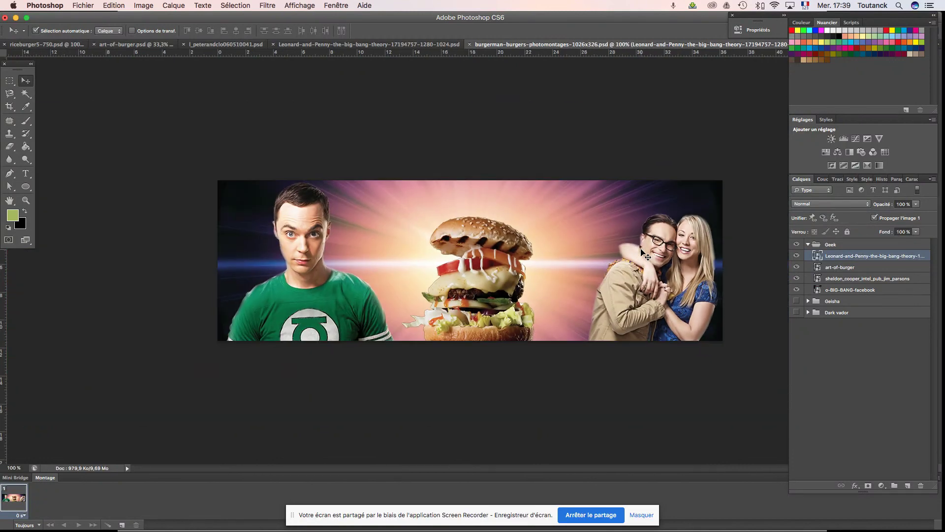
# Enlarge Leonard and Penny slightly and nudge them right, down and left
pyautogui.press('super+t')
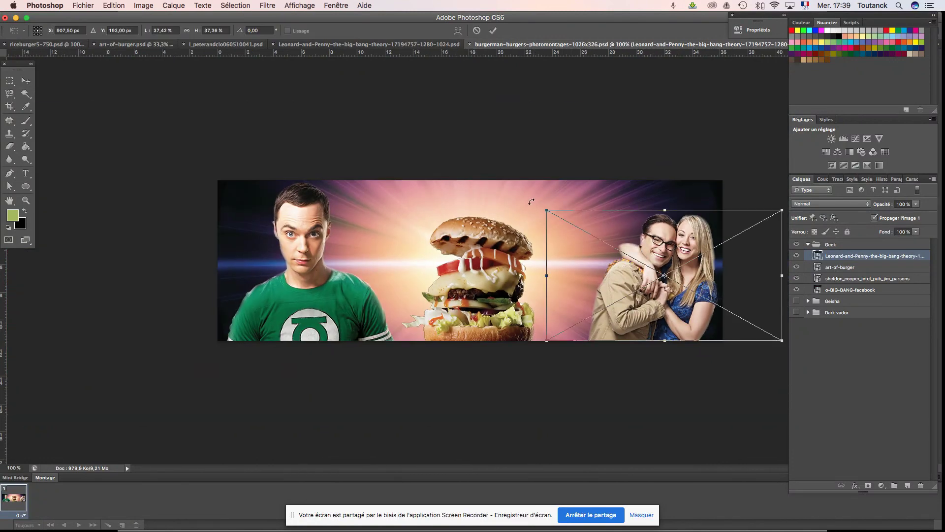
pyautogui.moveTo(545, 209); pyautogui.dragTo(538, 209)
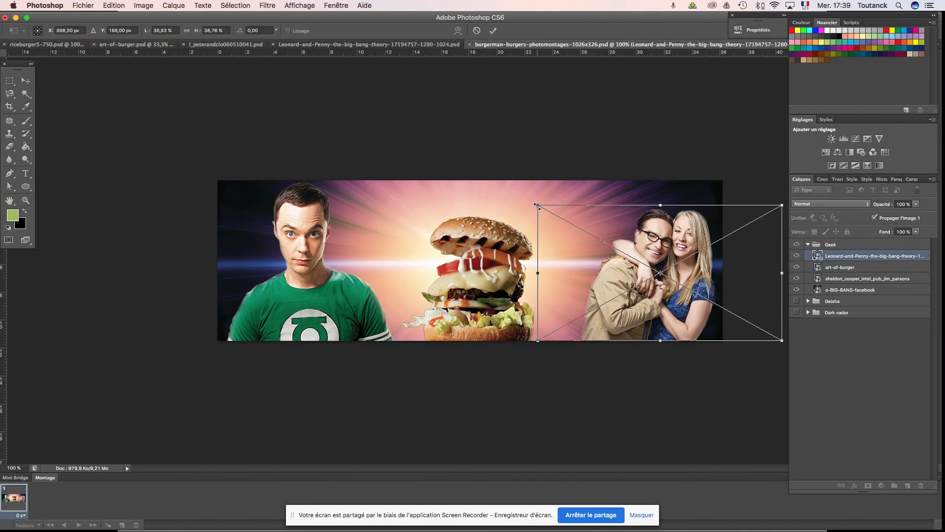
pyautogui.press('Return')
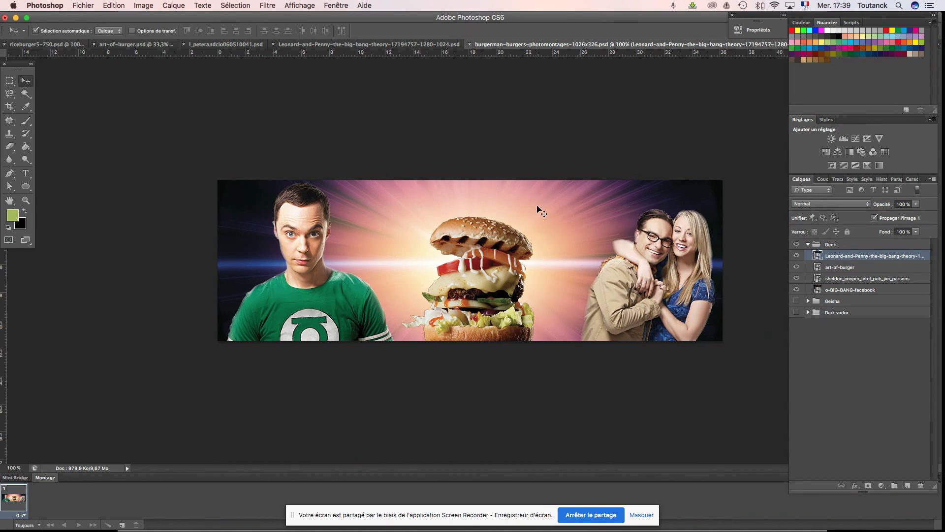
pyautogui.hotkey('shift', 'Right')
pyautogui.hotkey('shift', 'Right')
pyautogui.hotkey('shift', 'Right')
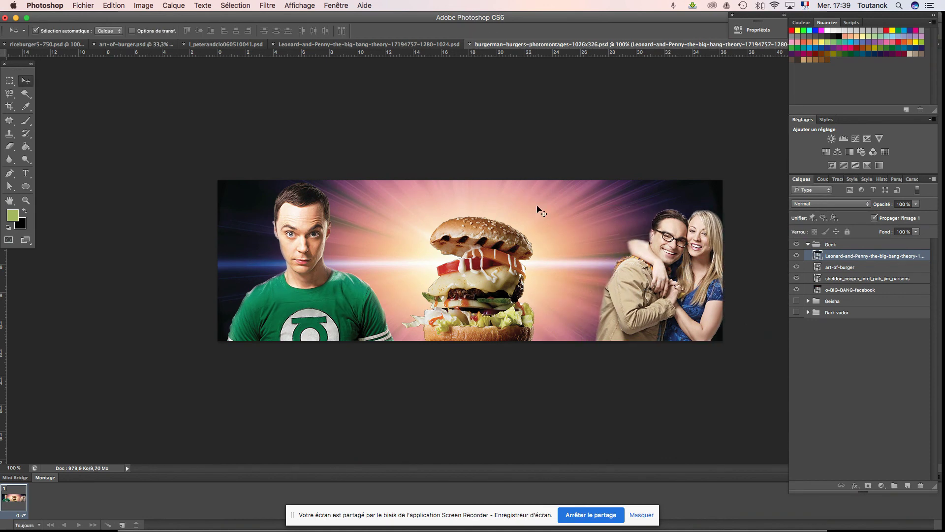
pyautogui.hotkey('shift', 'Down')
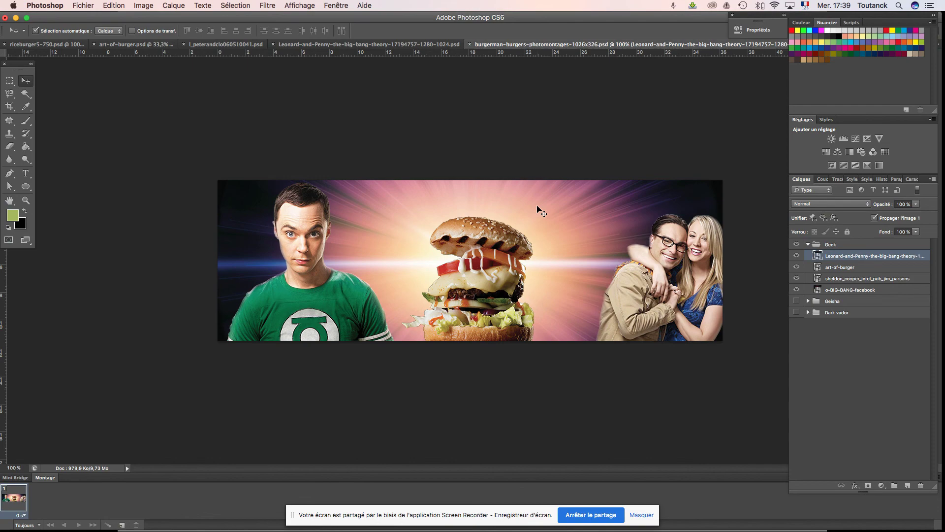
pyautogui.hotkey('shift', 'Left')
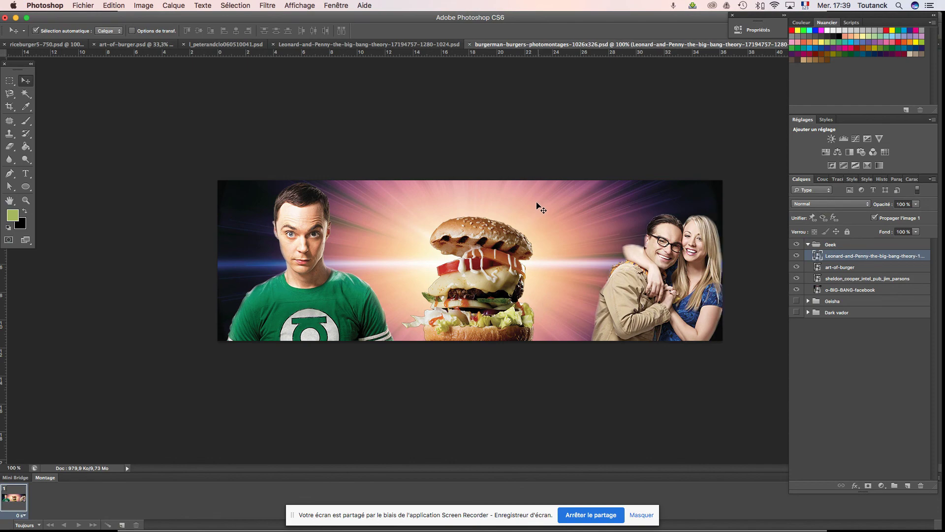
pyautogui.scroll(1, 481, 242)
pyautogui.scroll(1, 481, 243)
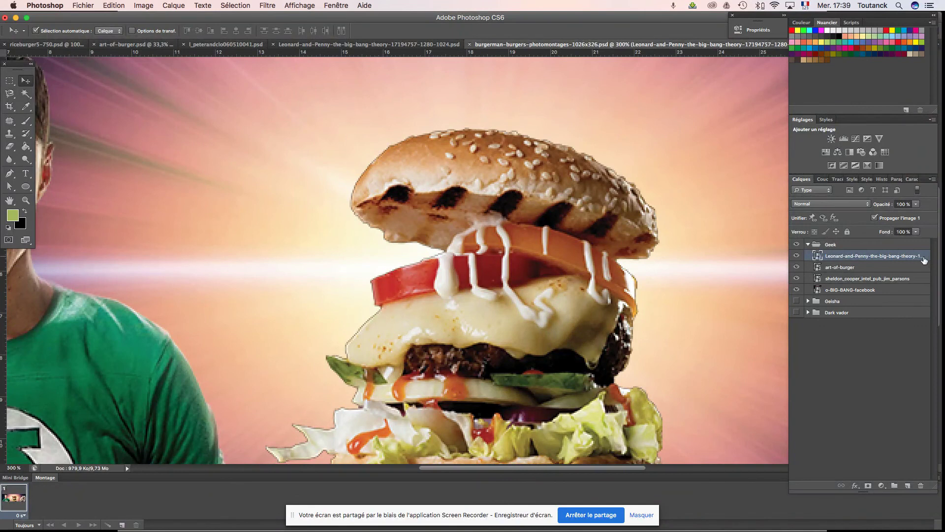
# Open the art-of-burger smart object's contents as a document, zoom in, and target its layer mask
pyautogui.click(833, 269)
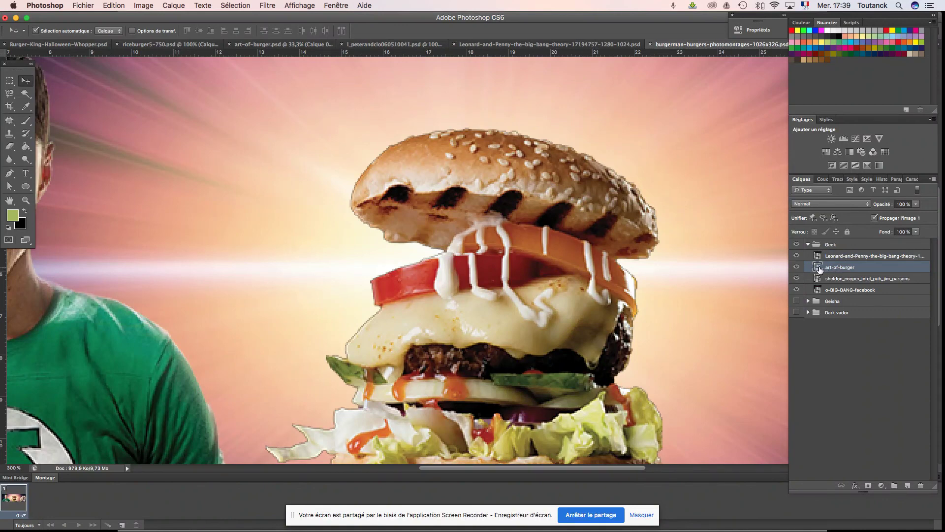
pyautogui.doubleClick(819, 268)
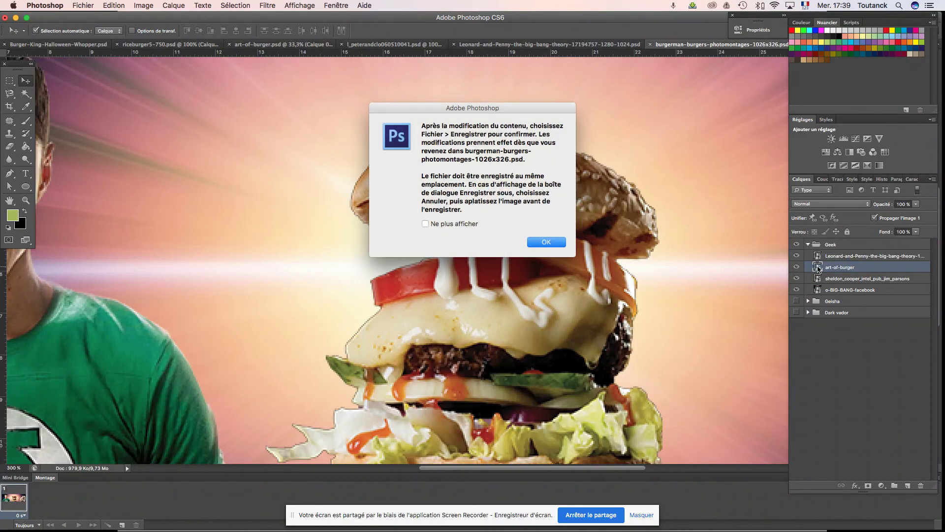
pyautogui.click(561, 244)
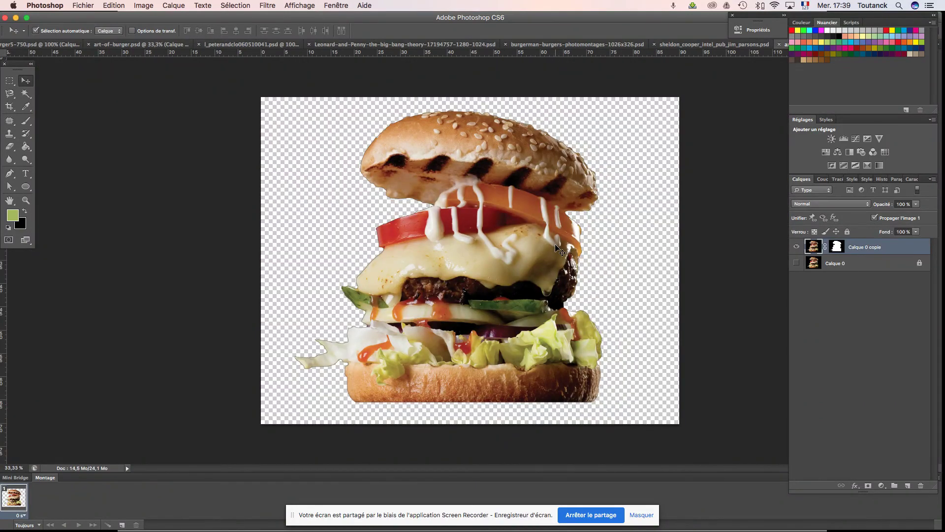
pyautogui.press('super+plus')
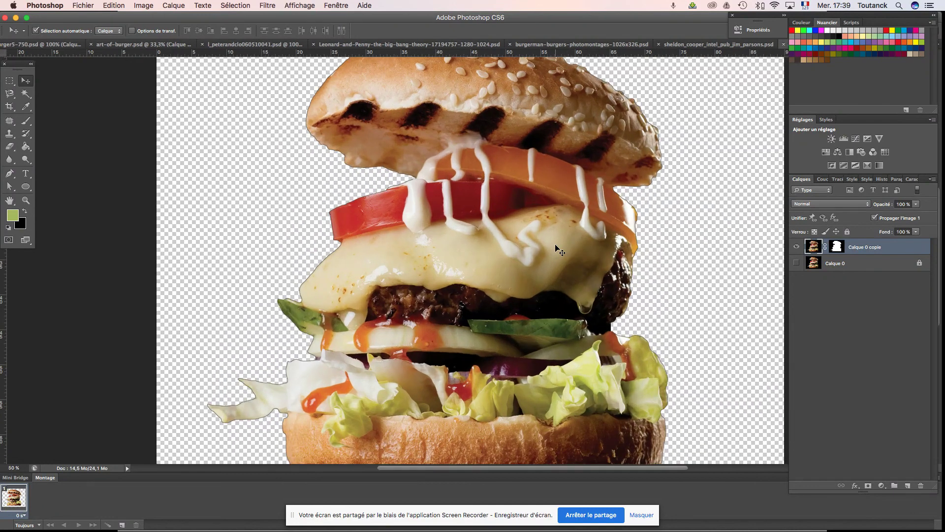
pyautogui.click(843, 248)
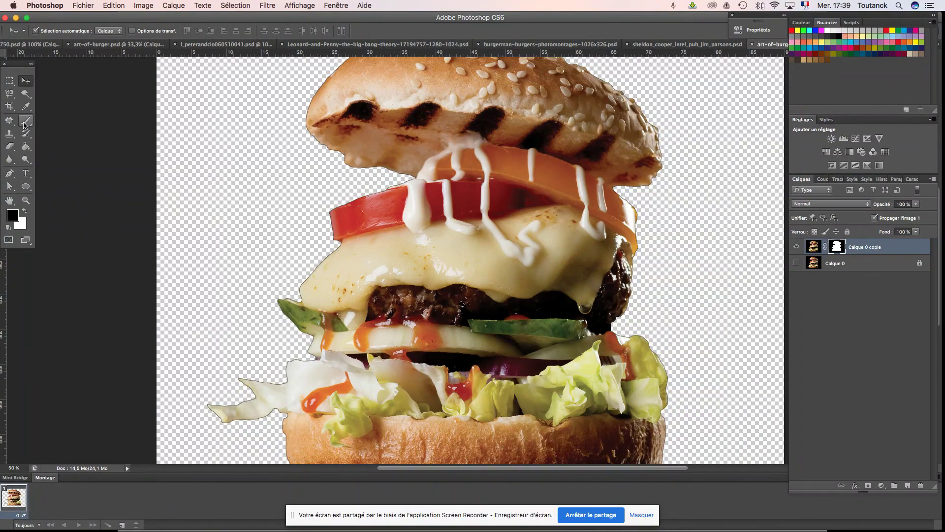
# Fade the burger's left lettuce edge on the mask with a 60 px, 0% hardness brush
pyautogui.click(24, 124)
pyautogui.scroll(-3, 257, 399)
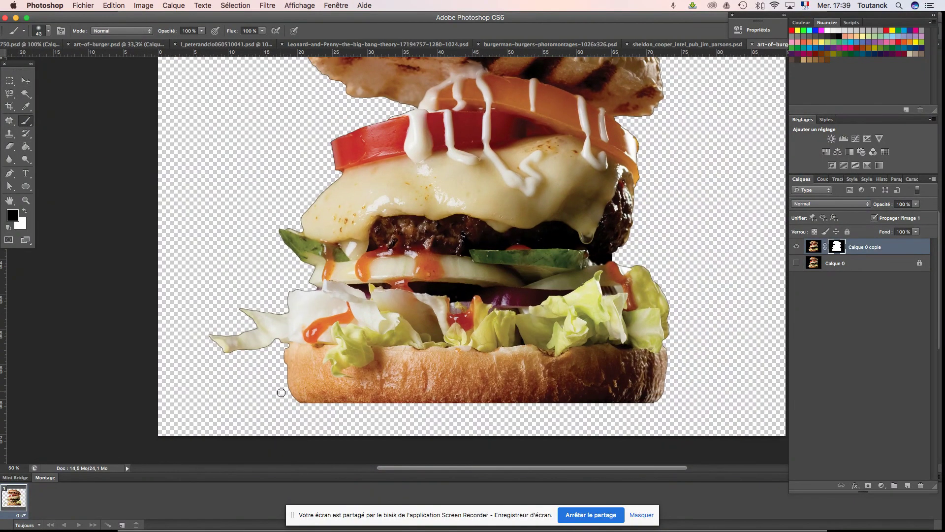
pyautogui.click(48, 31)
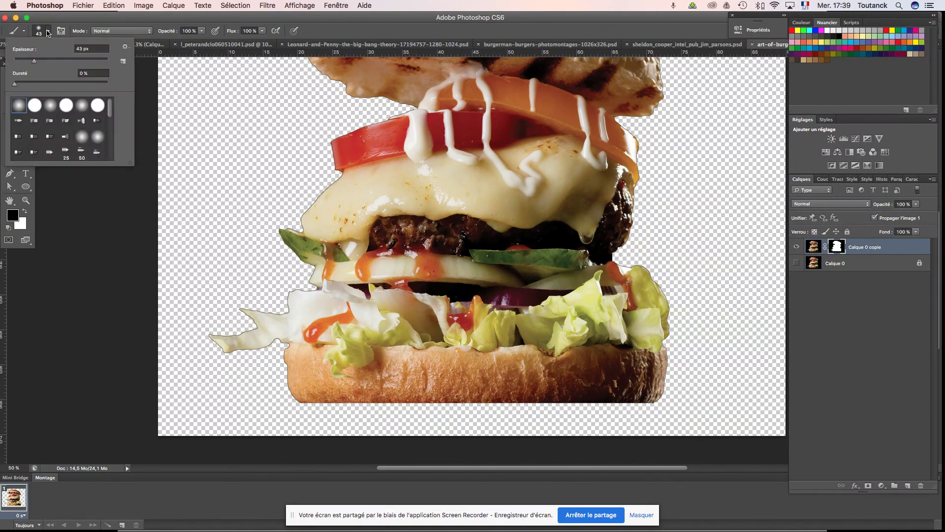
pyautogui.moveTo(34, 61); pyautogui.dragTo(45, 61)
pyautogui.click(293, 408)
pyautogui.moveTo(292, 404)
pyautogui.mouseDown()
pyautogui.moveTo(284, 348)
pyautogui.moveTo(211, 342)
pyautogui.moveTo(206, 331)
pyautogui.moveTo(246, 325)
pyautogui.moveTo(230, 312)
pyautogui.moveTo(246, 321)
pyautogui.moveTo(232, 314)
pyautogui.moveTo(247, 297)
pyautogui.moveTo(274, 308)
pyautogui.moveTo(286, 286)
pyautogui.mouseUp()
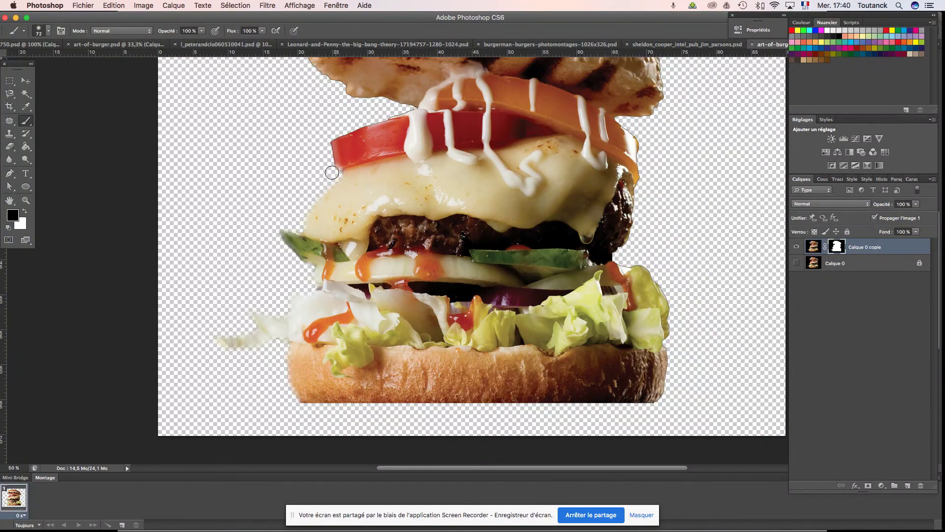
# Soften the lower edge of the top bun on the burger mask
pyautogui.scroll(-1, 323, 129)
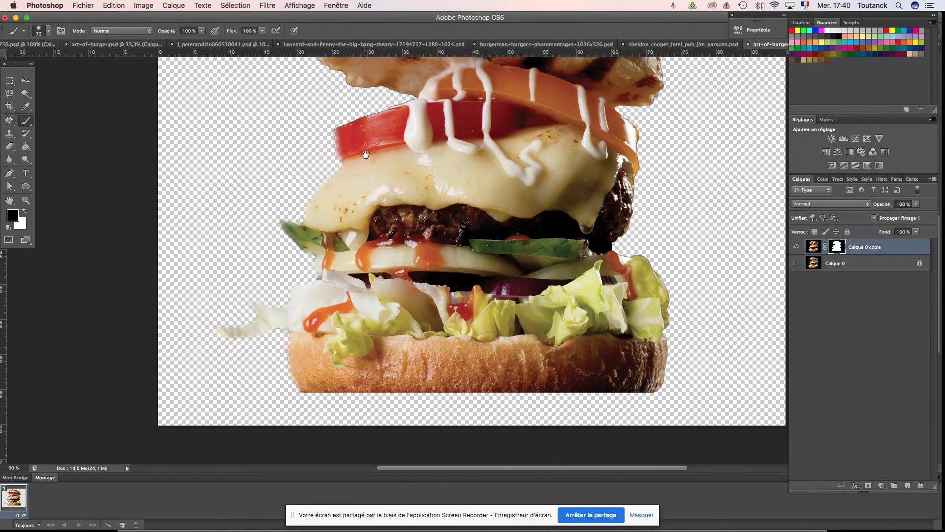
pyautogui.moveTo(365, 155)
pyautogui.mouseDown()
pyautogui.moveTo(348, 247)
pyautogui.moveTo(386, 198)
pyautogui.mouseUp()
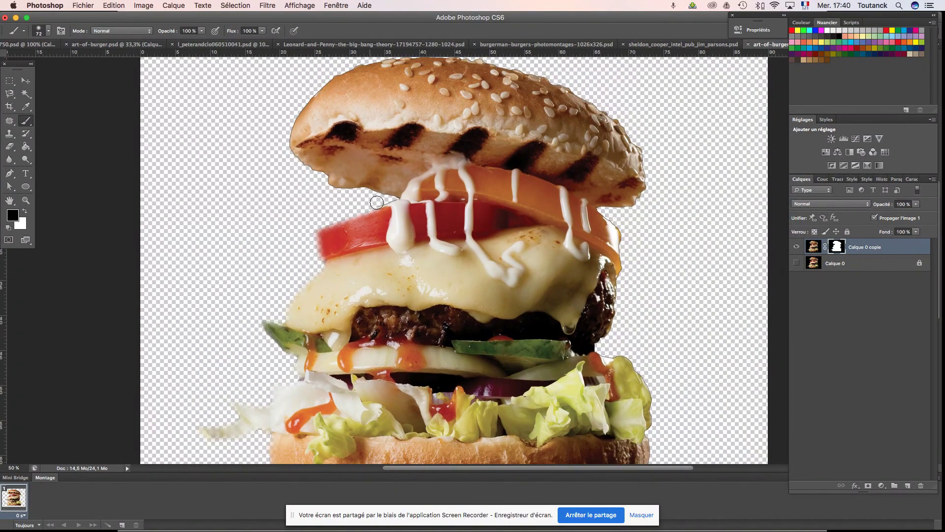
pyautogui.moveTo(389, 197)
pyautogui.mouseDown()
pyautogui.moveTo(325, 181)
pyautogui.moveTo(287, 151)
pyautogui.moveTo(280, 225)
pyautogui.moveTo(283, 186)
pyautogui.moveTo(283, 212)
pyautogui.moveTo(295, 170)
pyautogui.moveTo(324, 147)
pyautogui.moveTo(291, 185)
pyautogui.moveTo(312, 154)
pyautogui.moveTo(391, 129)
pyautogui.moveTo(512, 136)
pyautogui.moveTo(614, 185)
pyautogui.moveTo(641, 222)
pyautogui.moveTo(649, 261)
pyautogui.moveTo(628, 283)
pyautogui.moveTo(602, 285)
pyautogui.moveTo(617, 289)
pyautogui.moveTo(625, 332)
pyautogui.moveTo(621, 387)
pyautogui.moveTo(603, 423)
pyautogui.mouseUp()
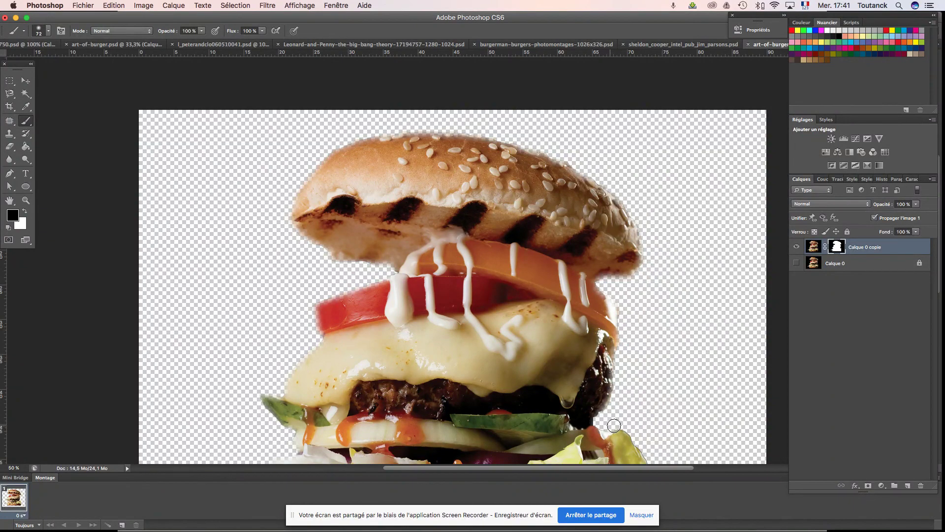
# Trim the right-side lettuce fringe on the mask and save the burger contents
pyautogui.scroll(-3, 625, 382)
pyautogui.scroll(-5, 596, 222)
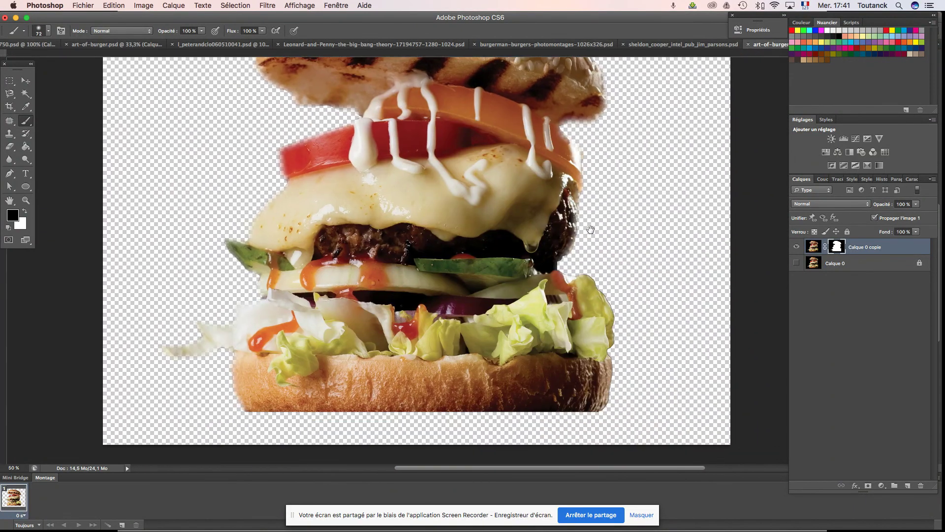
pyautogui.moveTo(566, 269)
pyautogui.mouseDown()
pyautogui.moveTo(596, 275)
pyautogui.moveTo(616, 304)
pyautogui.moveTo(619, 368)
pyautogui.moveTo(605, 413)
pyautogui.moveTo(611, 408)
pyautogui.mouseUp()
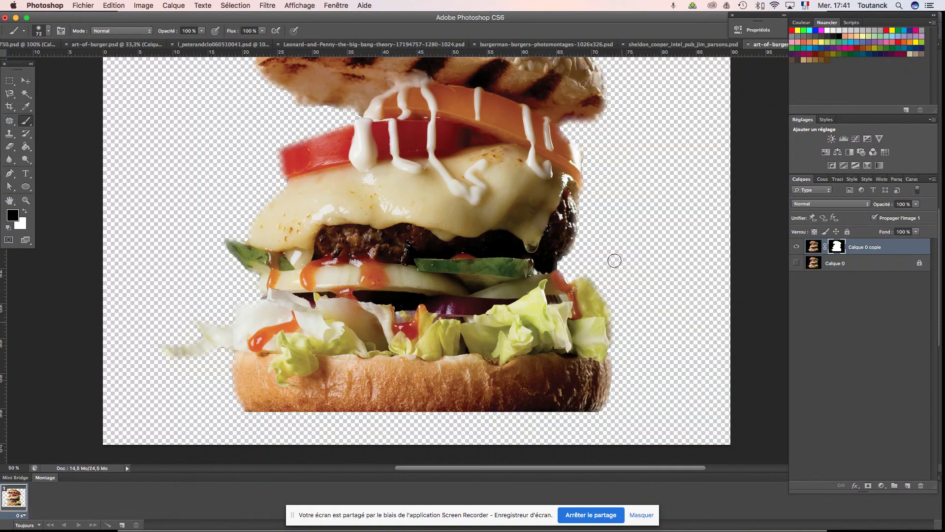
pyautogui.press('super+s')
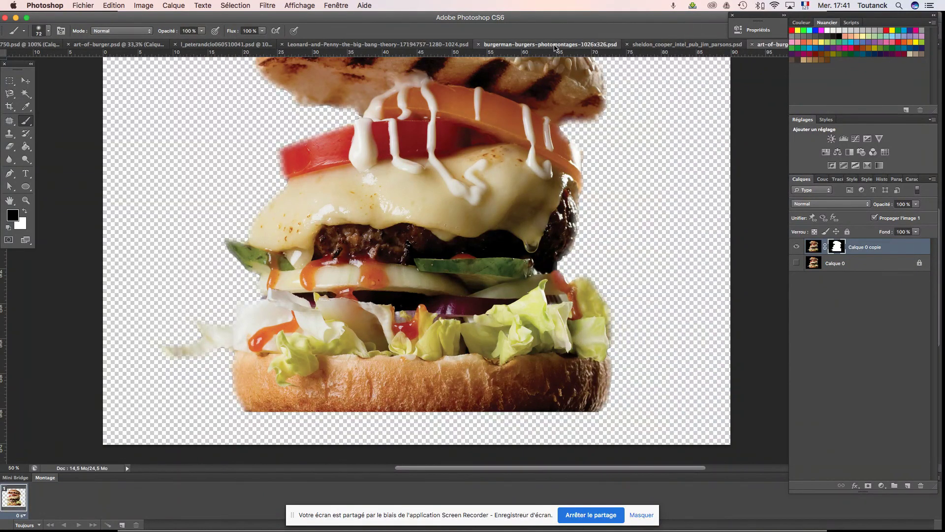
# Return to the burgerman-burgers banner and zoom out to 100% to view it whole
pyautogui.click(555, 45)
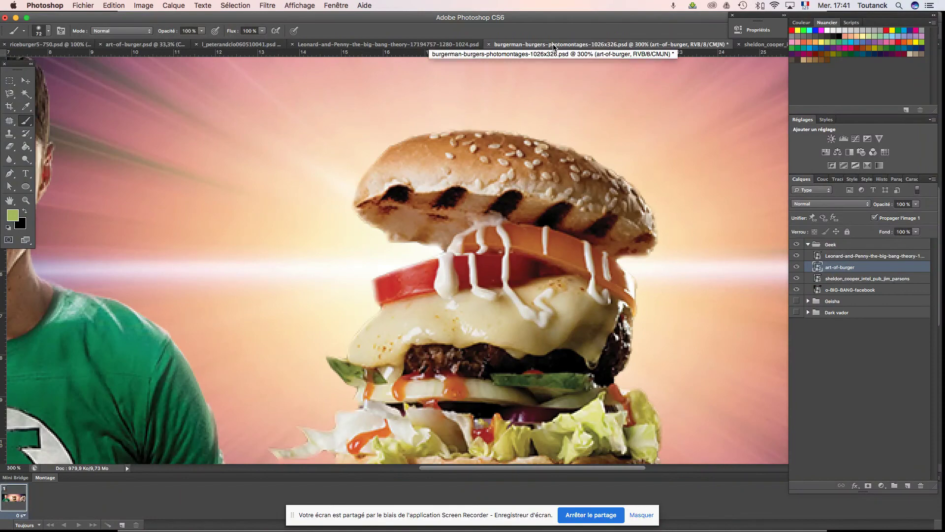
pyautogui.press('super+minus')
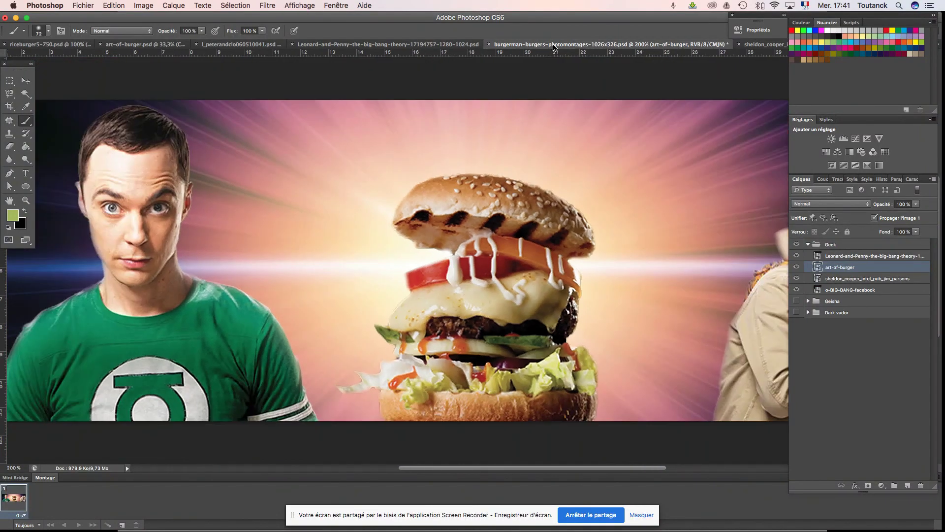
pyautogui.press('super+minus')
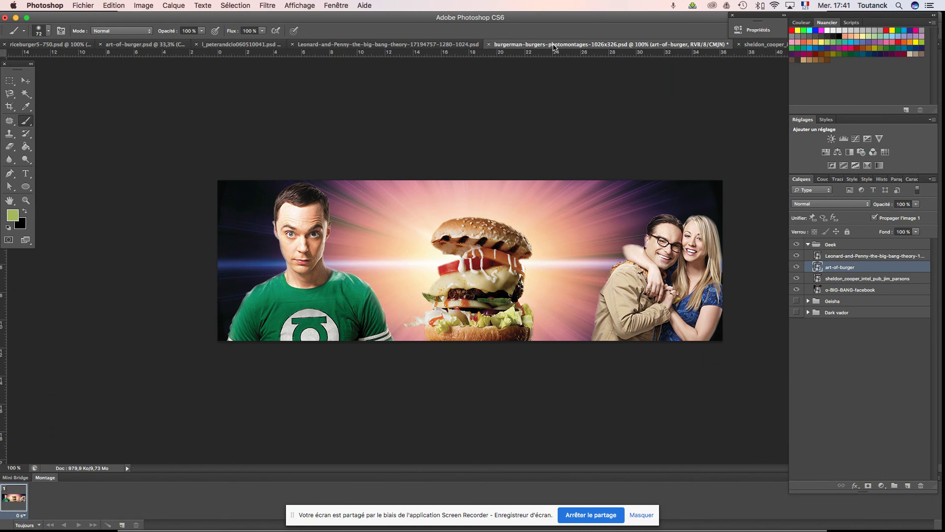